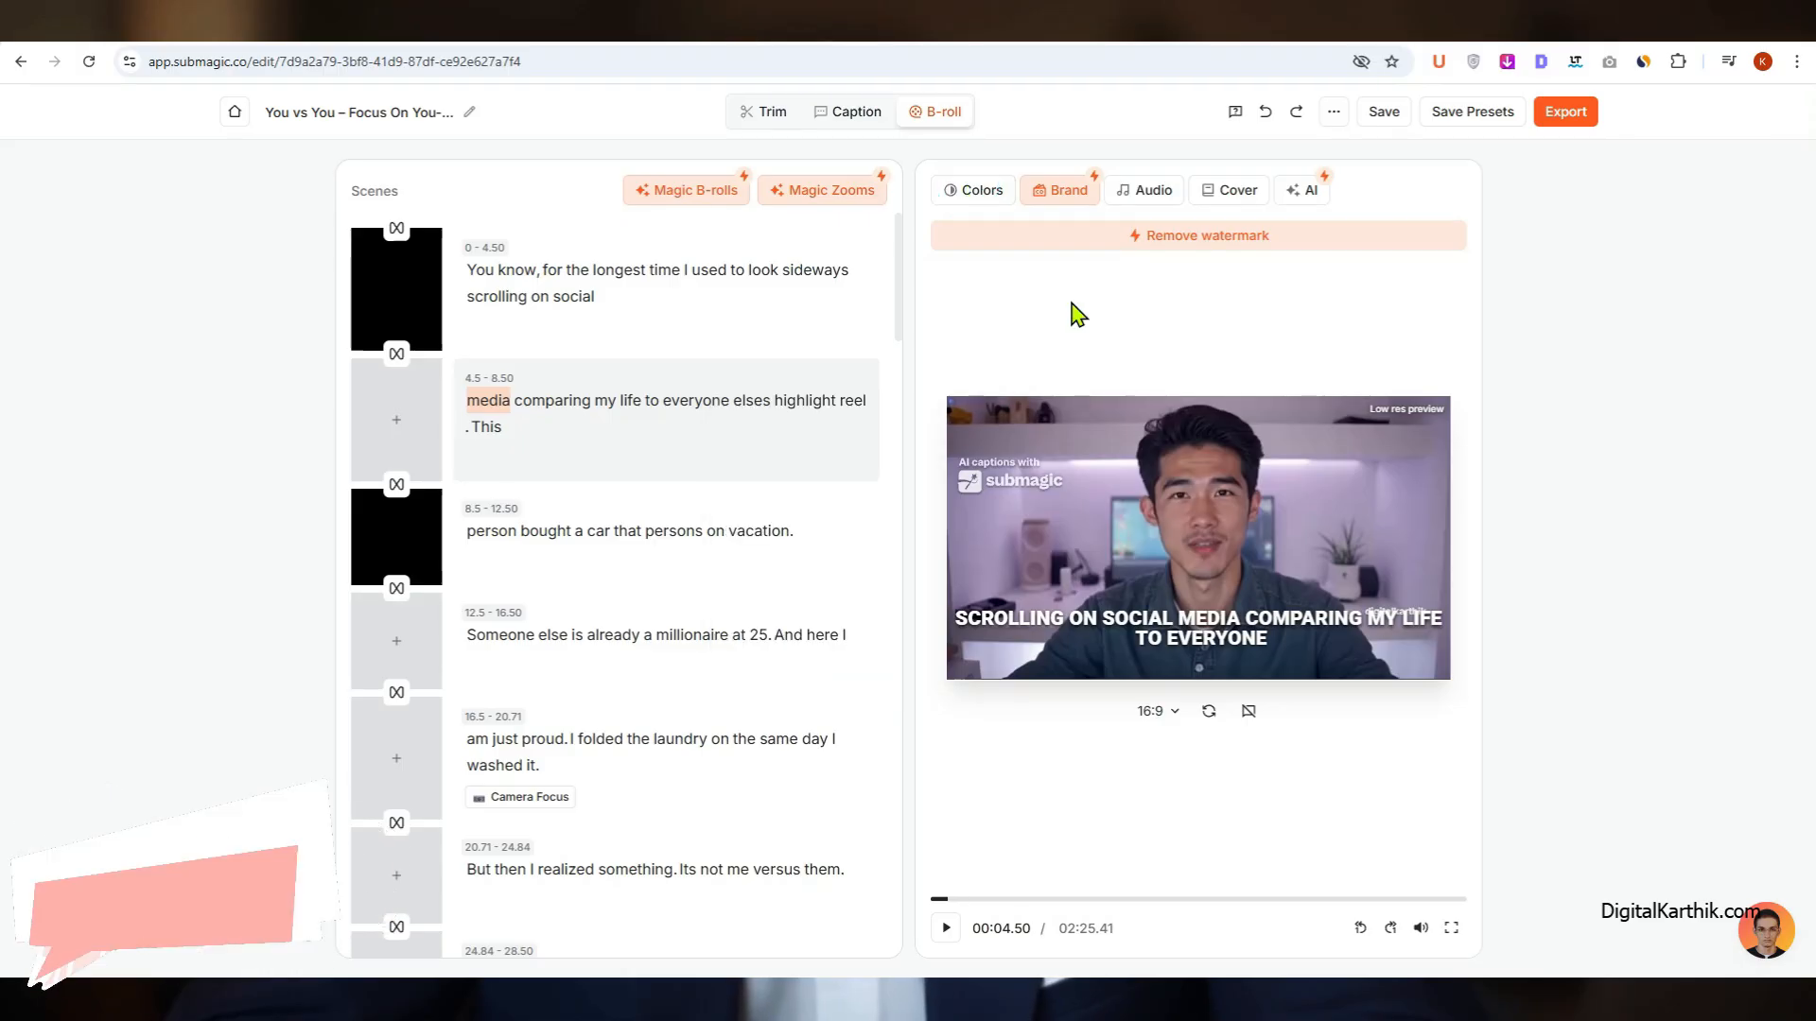
click(1059, 192)
click(1172, 194)
click(1097, 260)
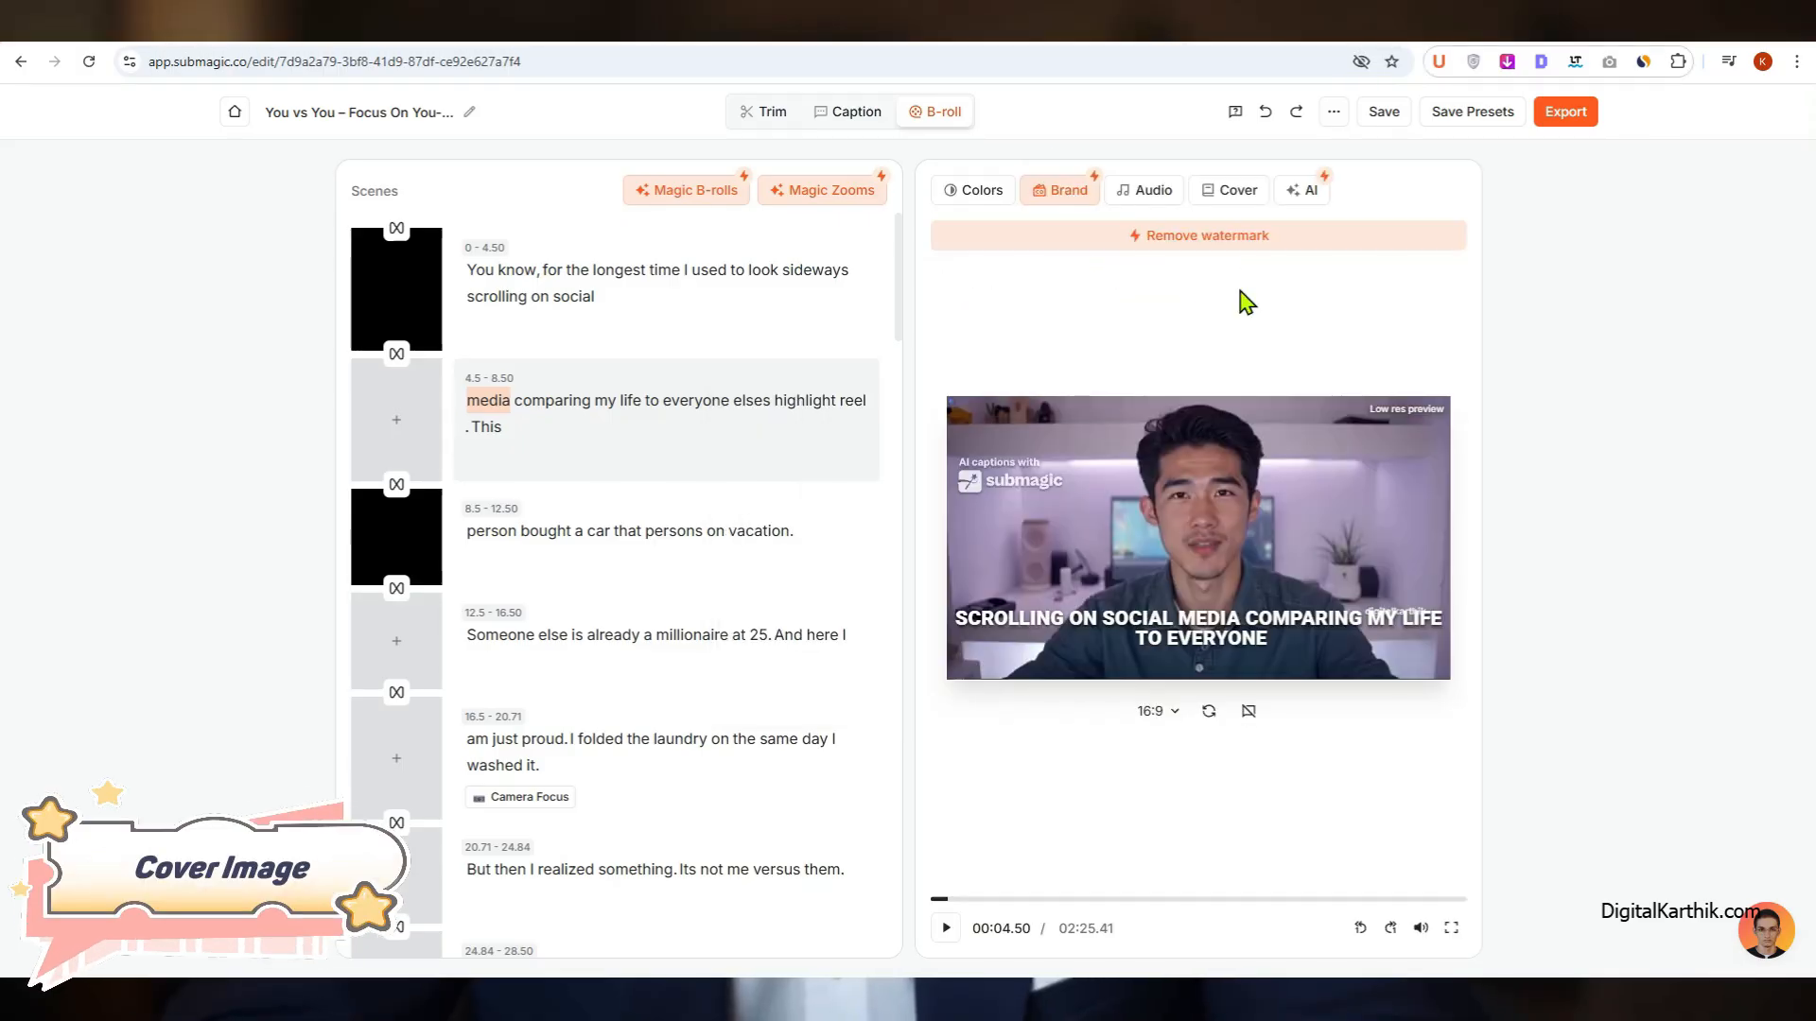
click(1214, 189)
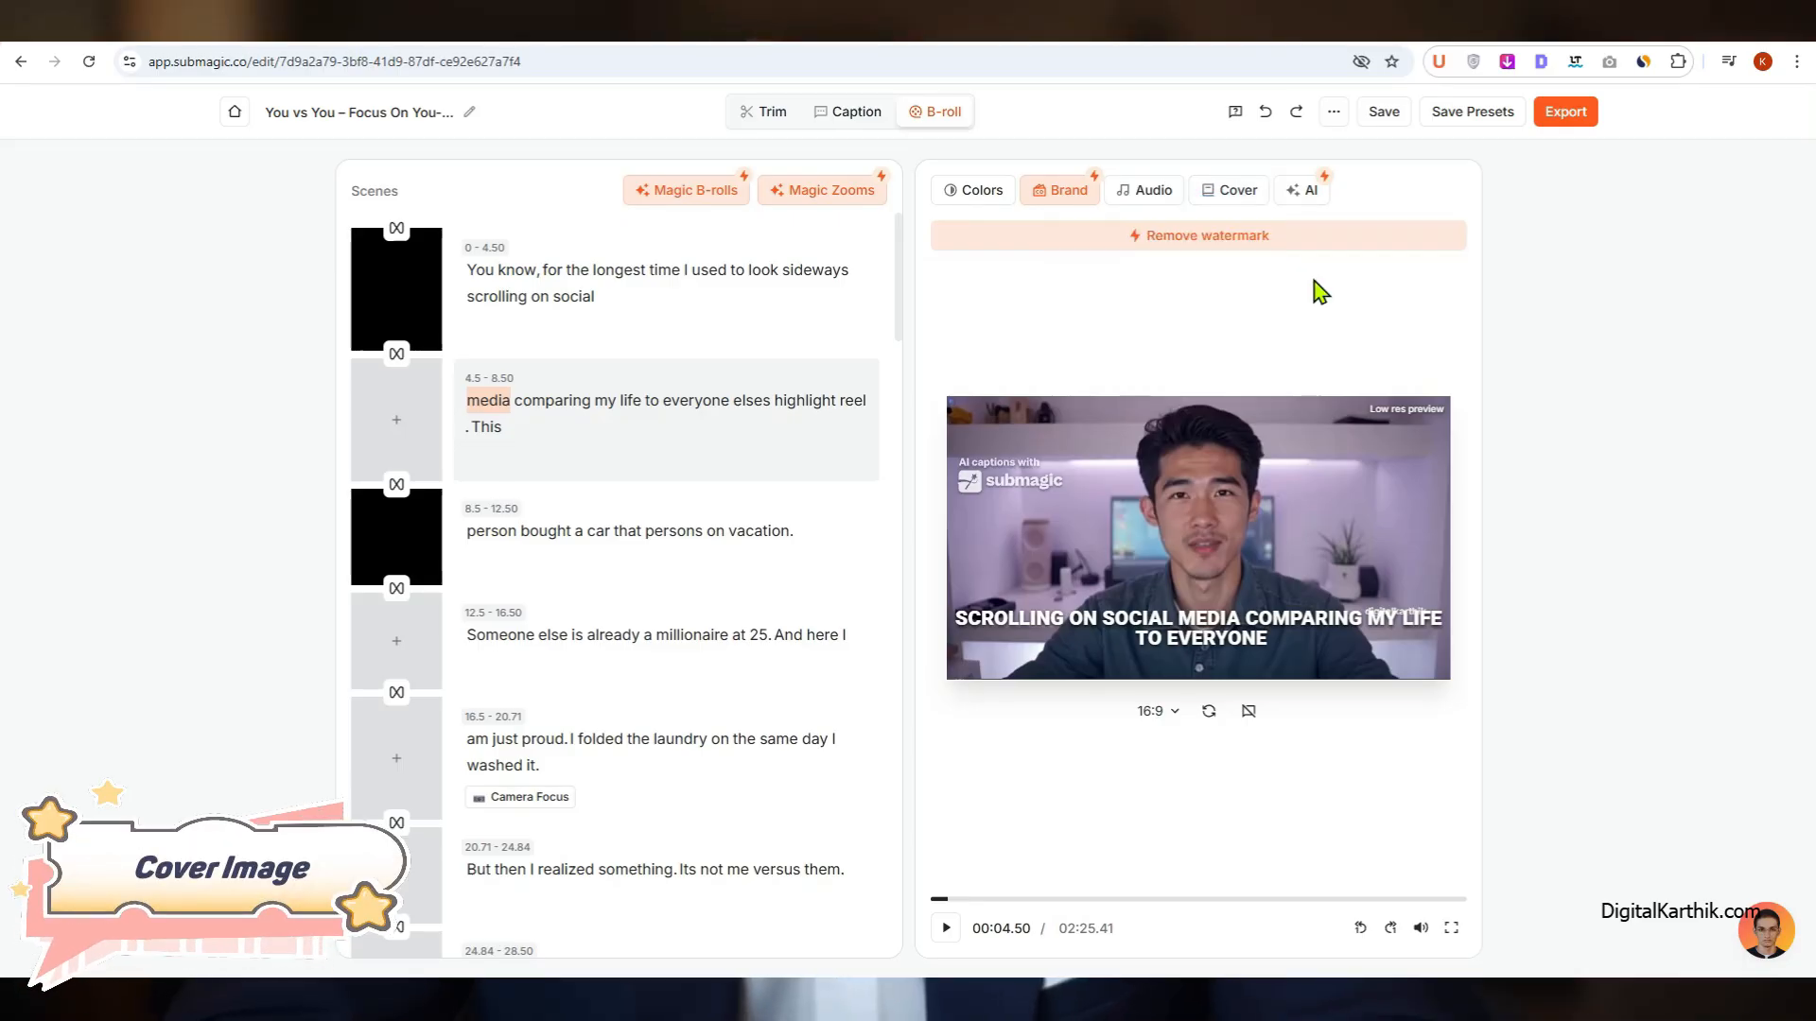
click(1307, 190)
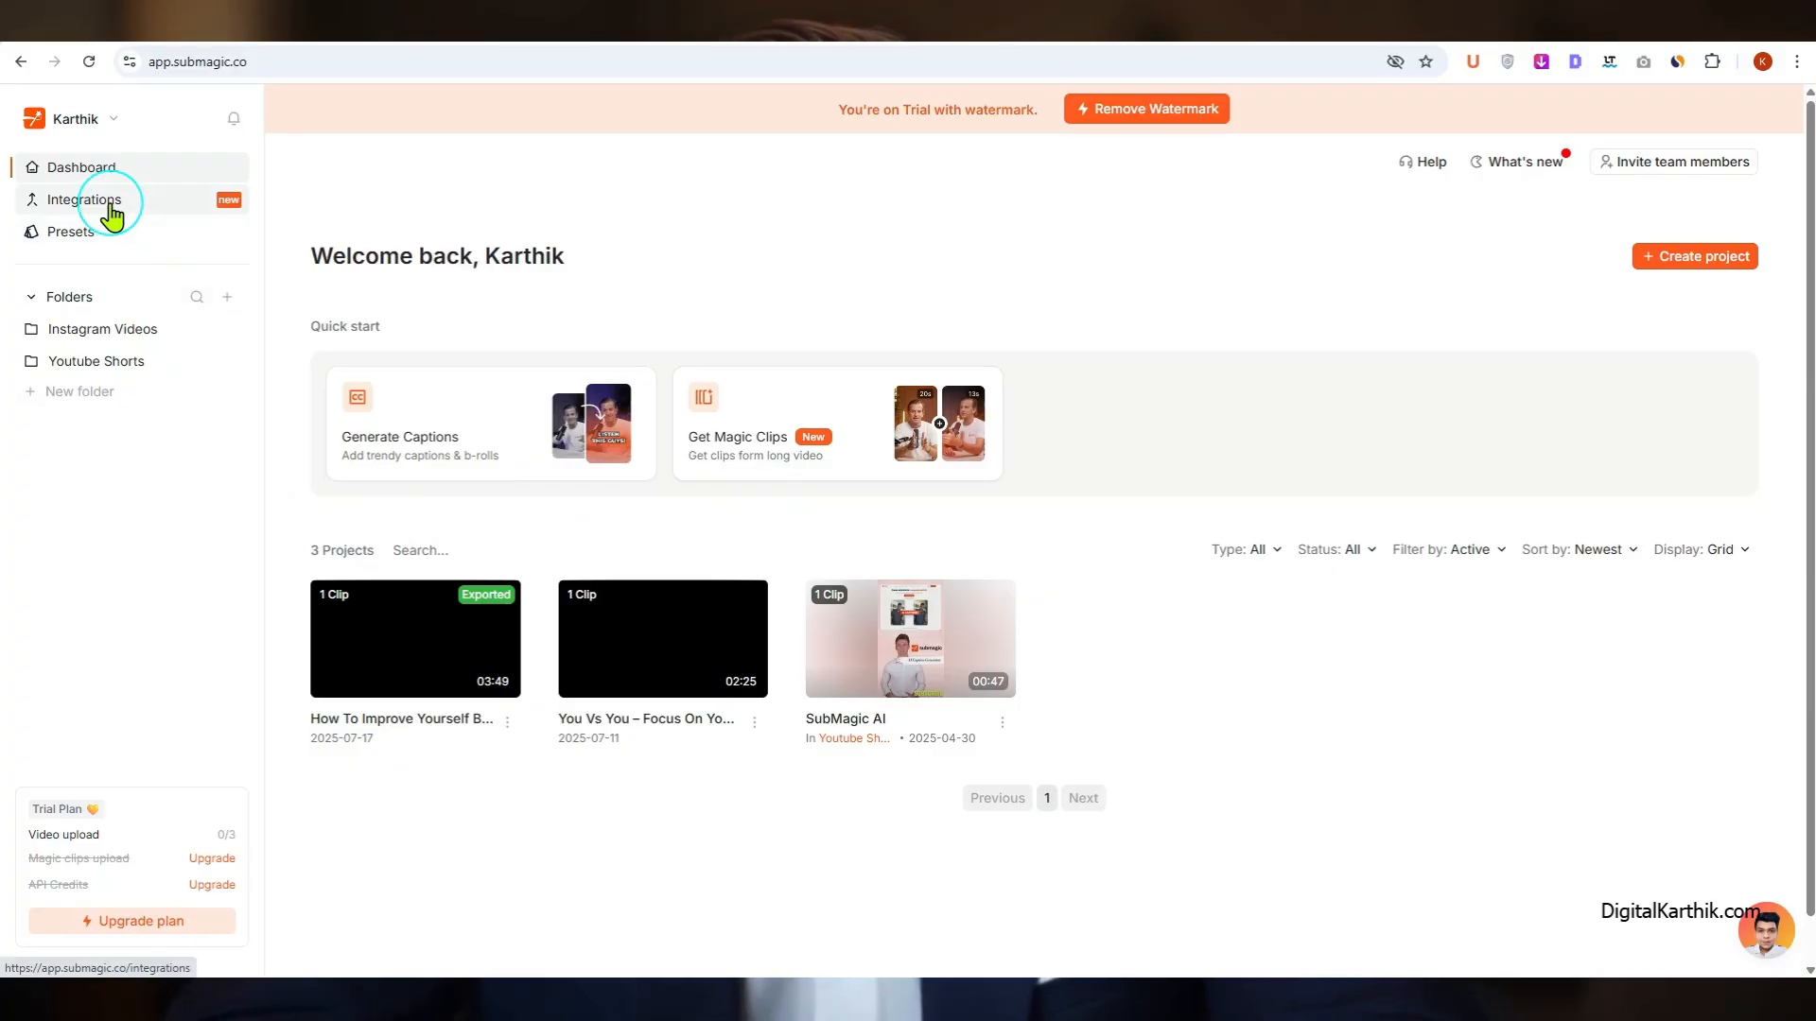
Step: Request an API key from the Integrations page and continue to payment for the yearly Business + API plan
click(112, 215)
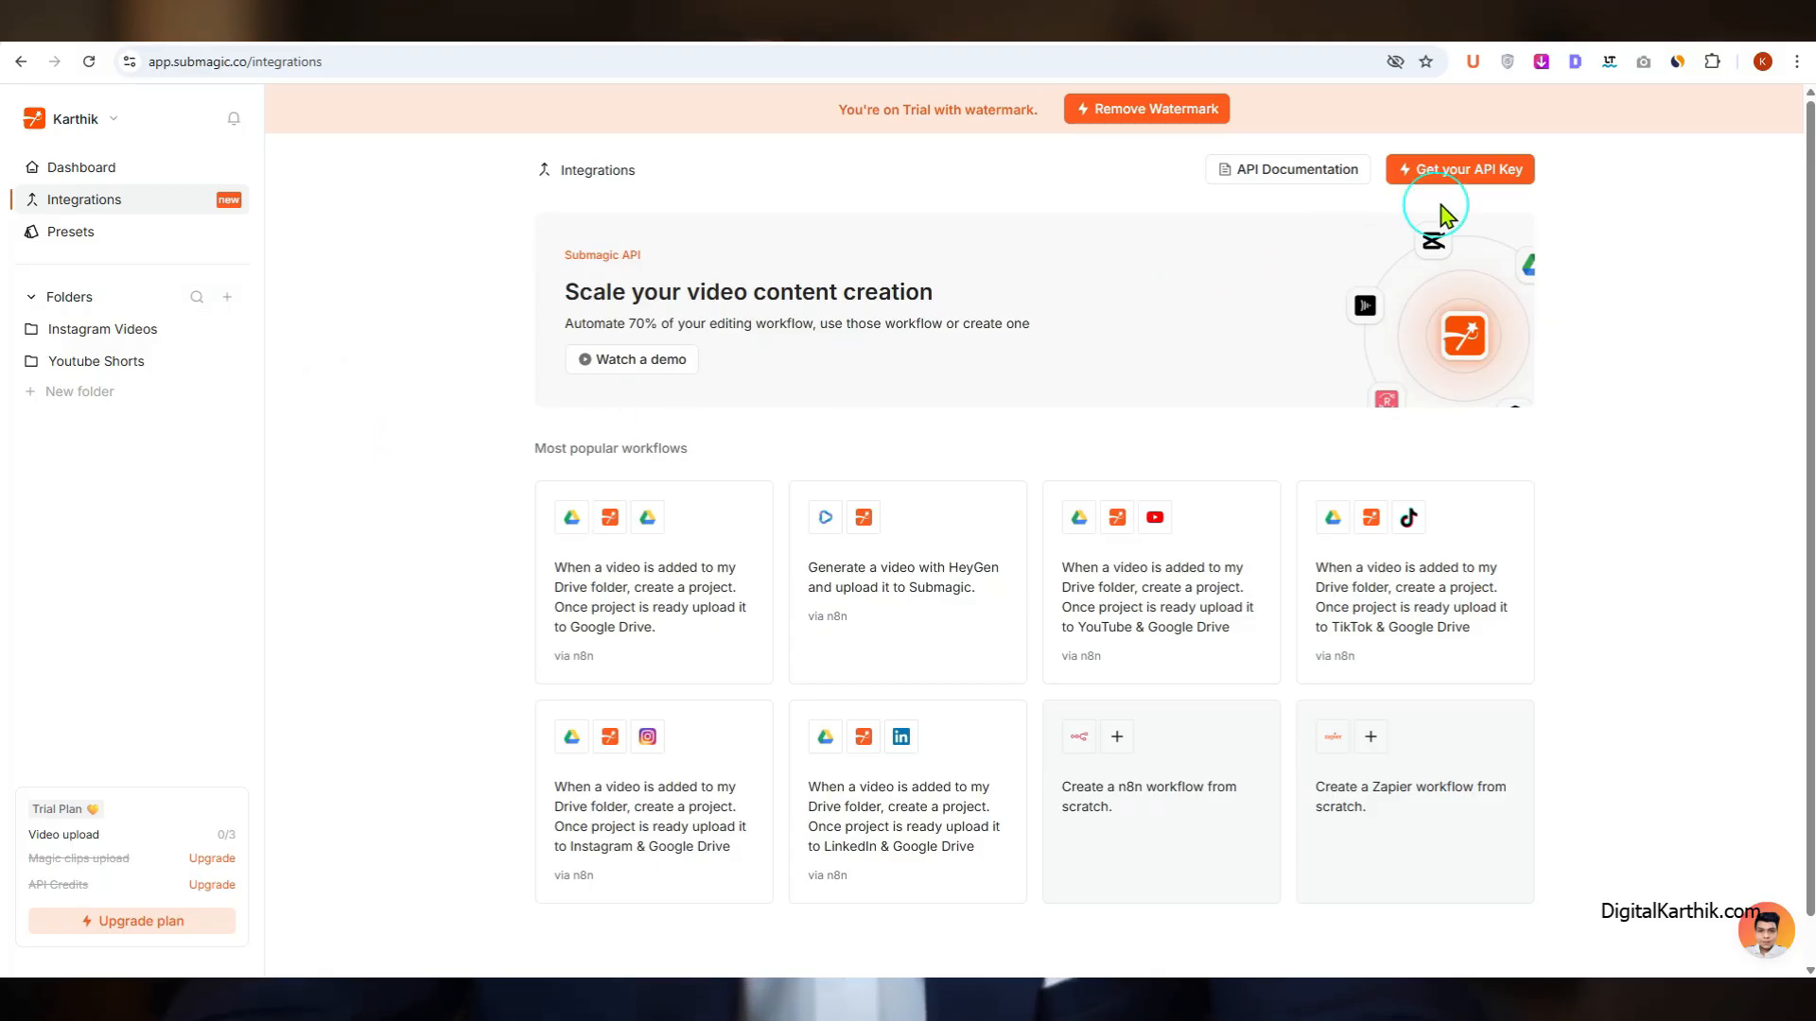
click(1464, 173)
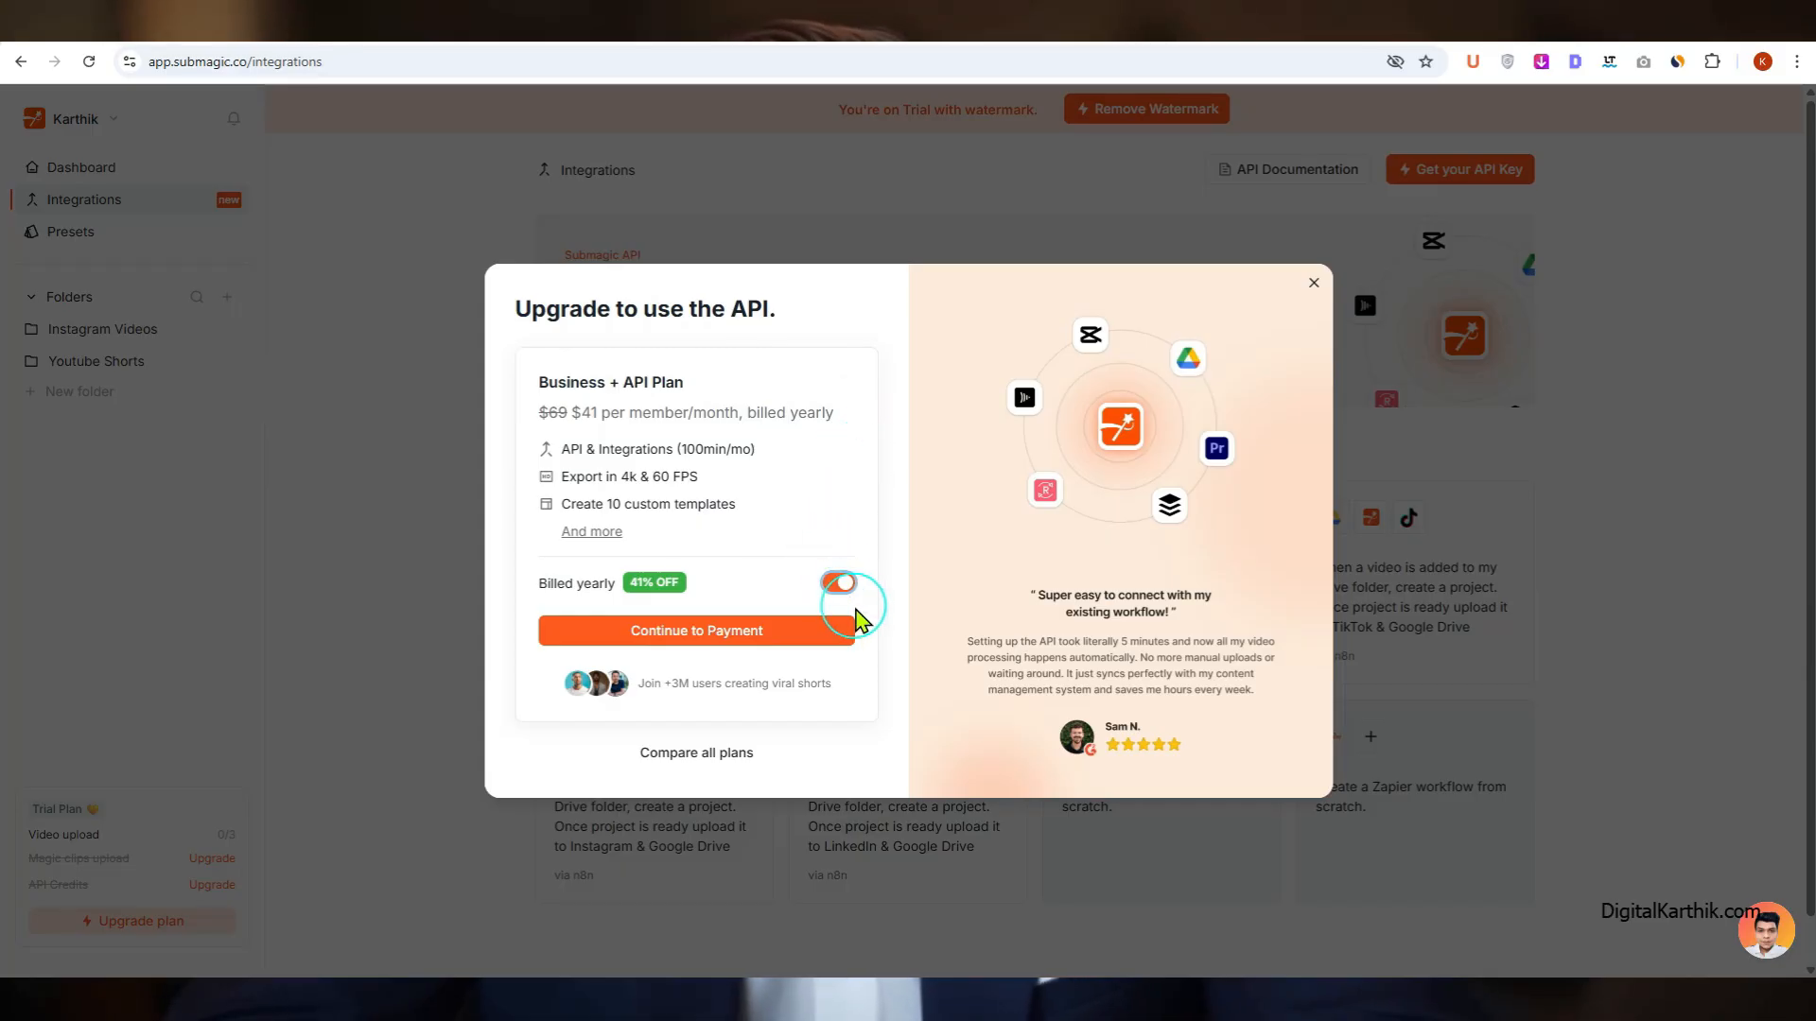
click(736, 634)
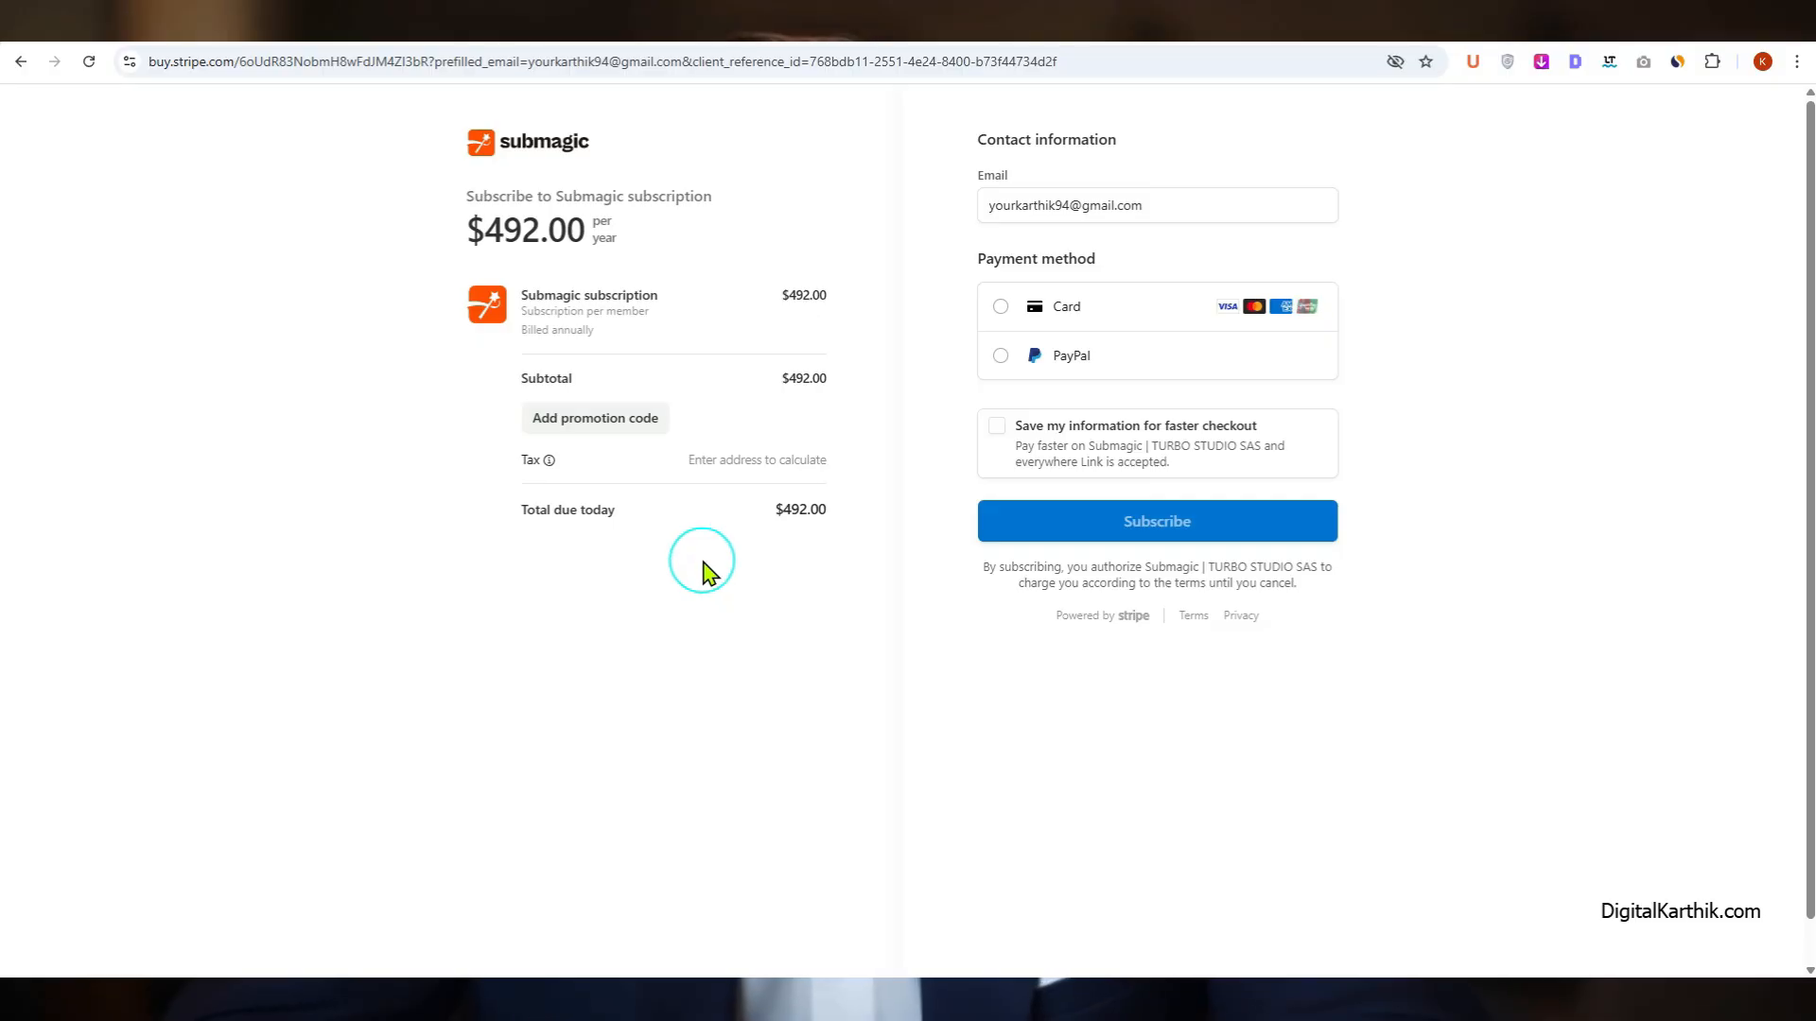
Step: Apply the promotion code KARTHIK10 to the Submagic subscription checkout
click(597, 424)
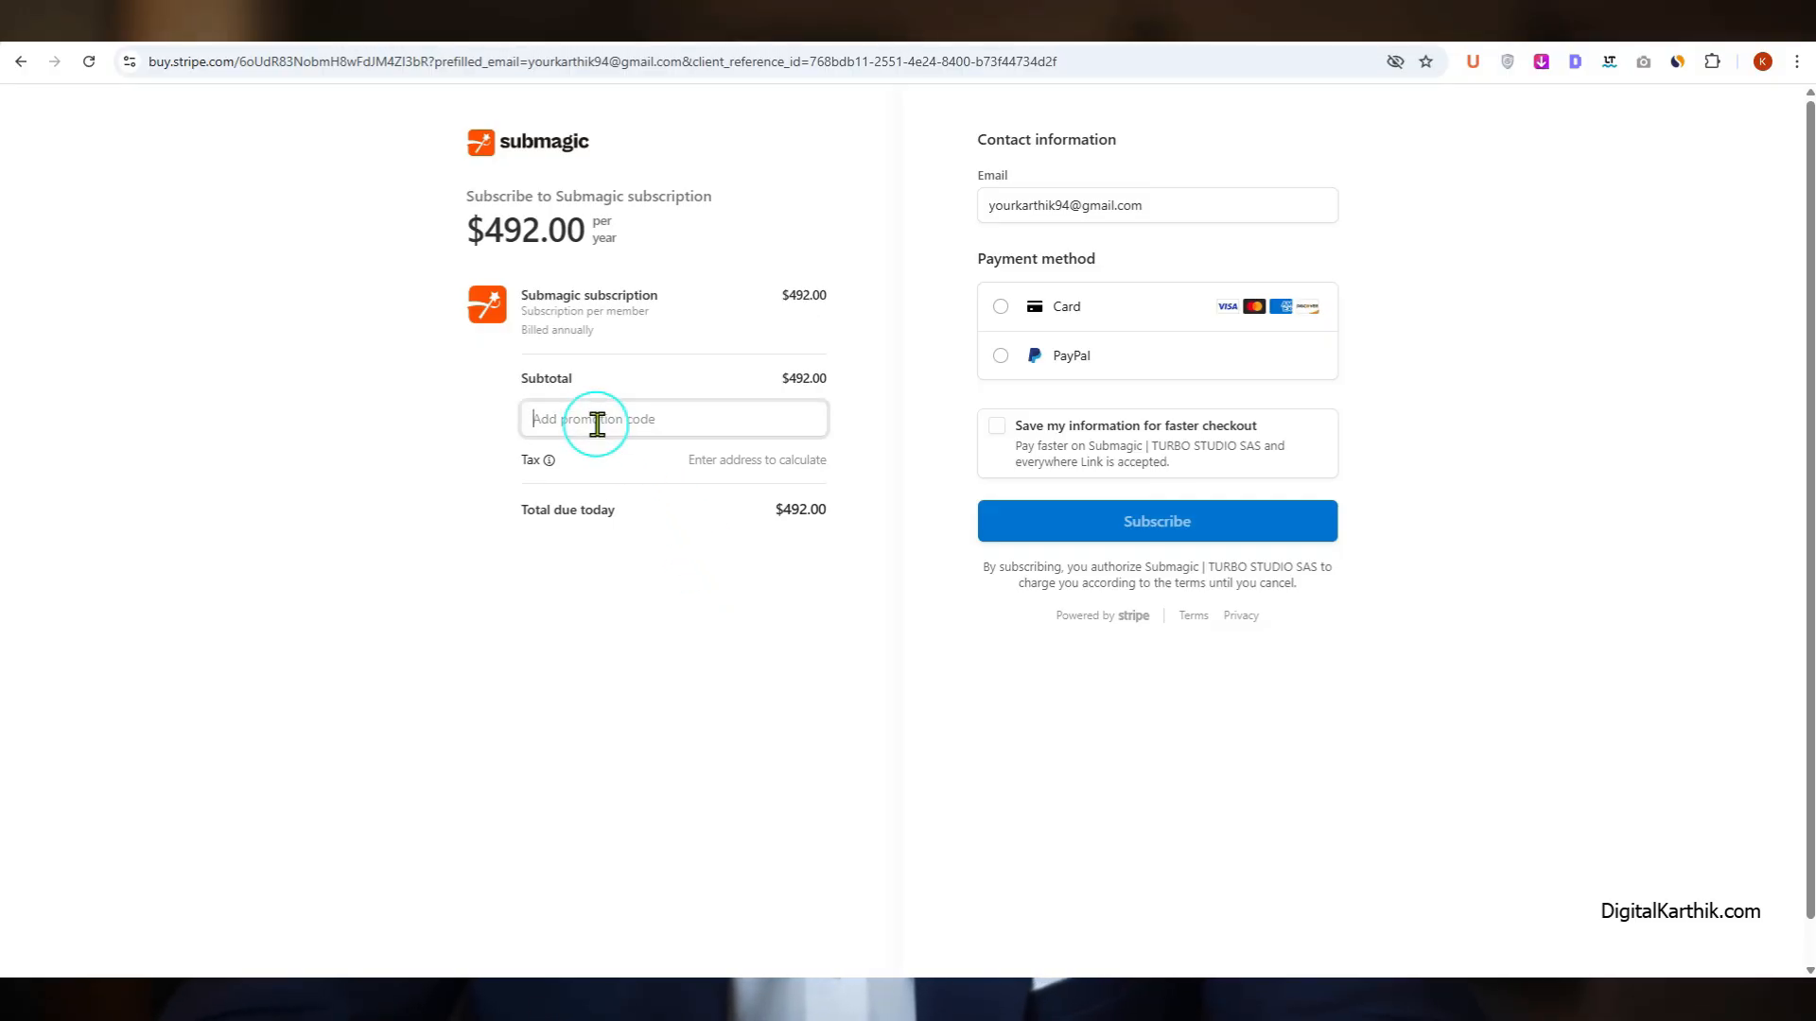
text(KARTHIK10)
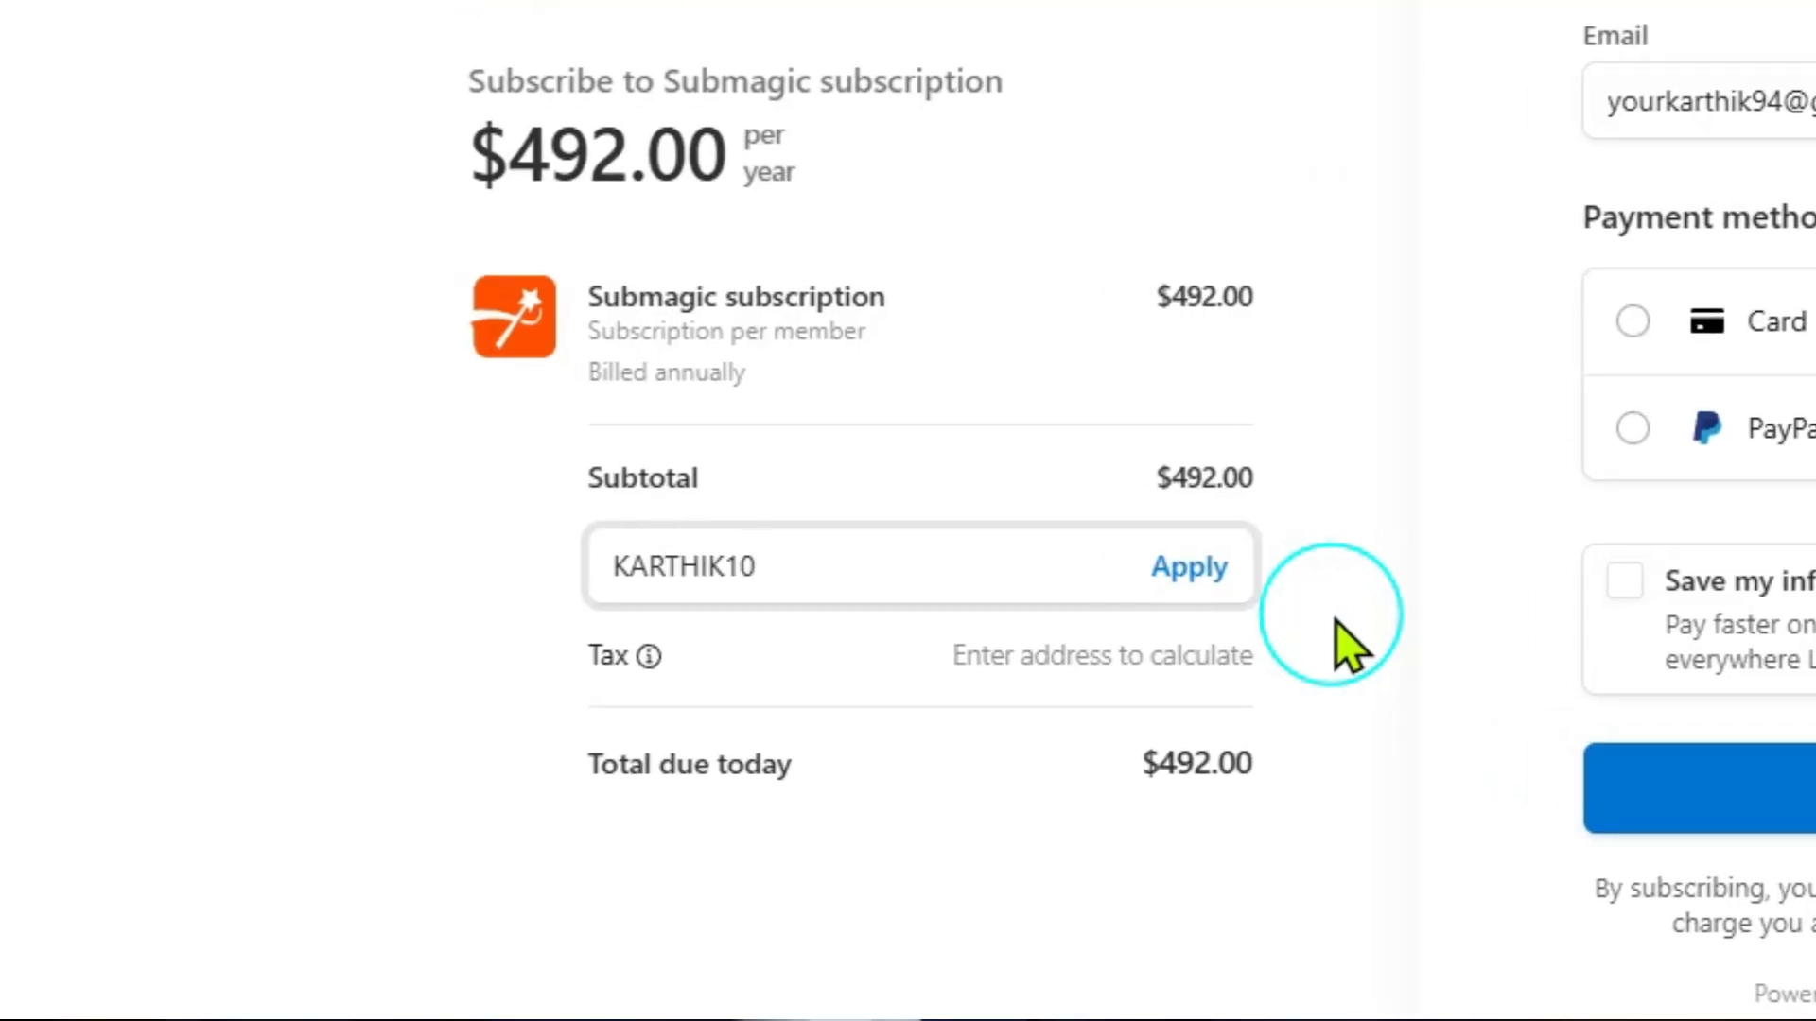
click(1184, 567)
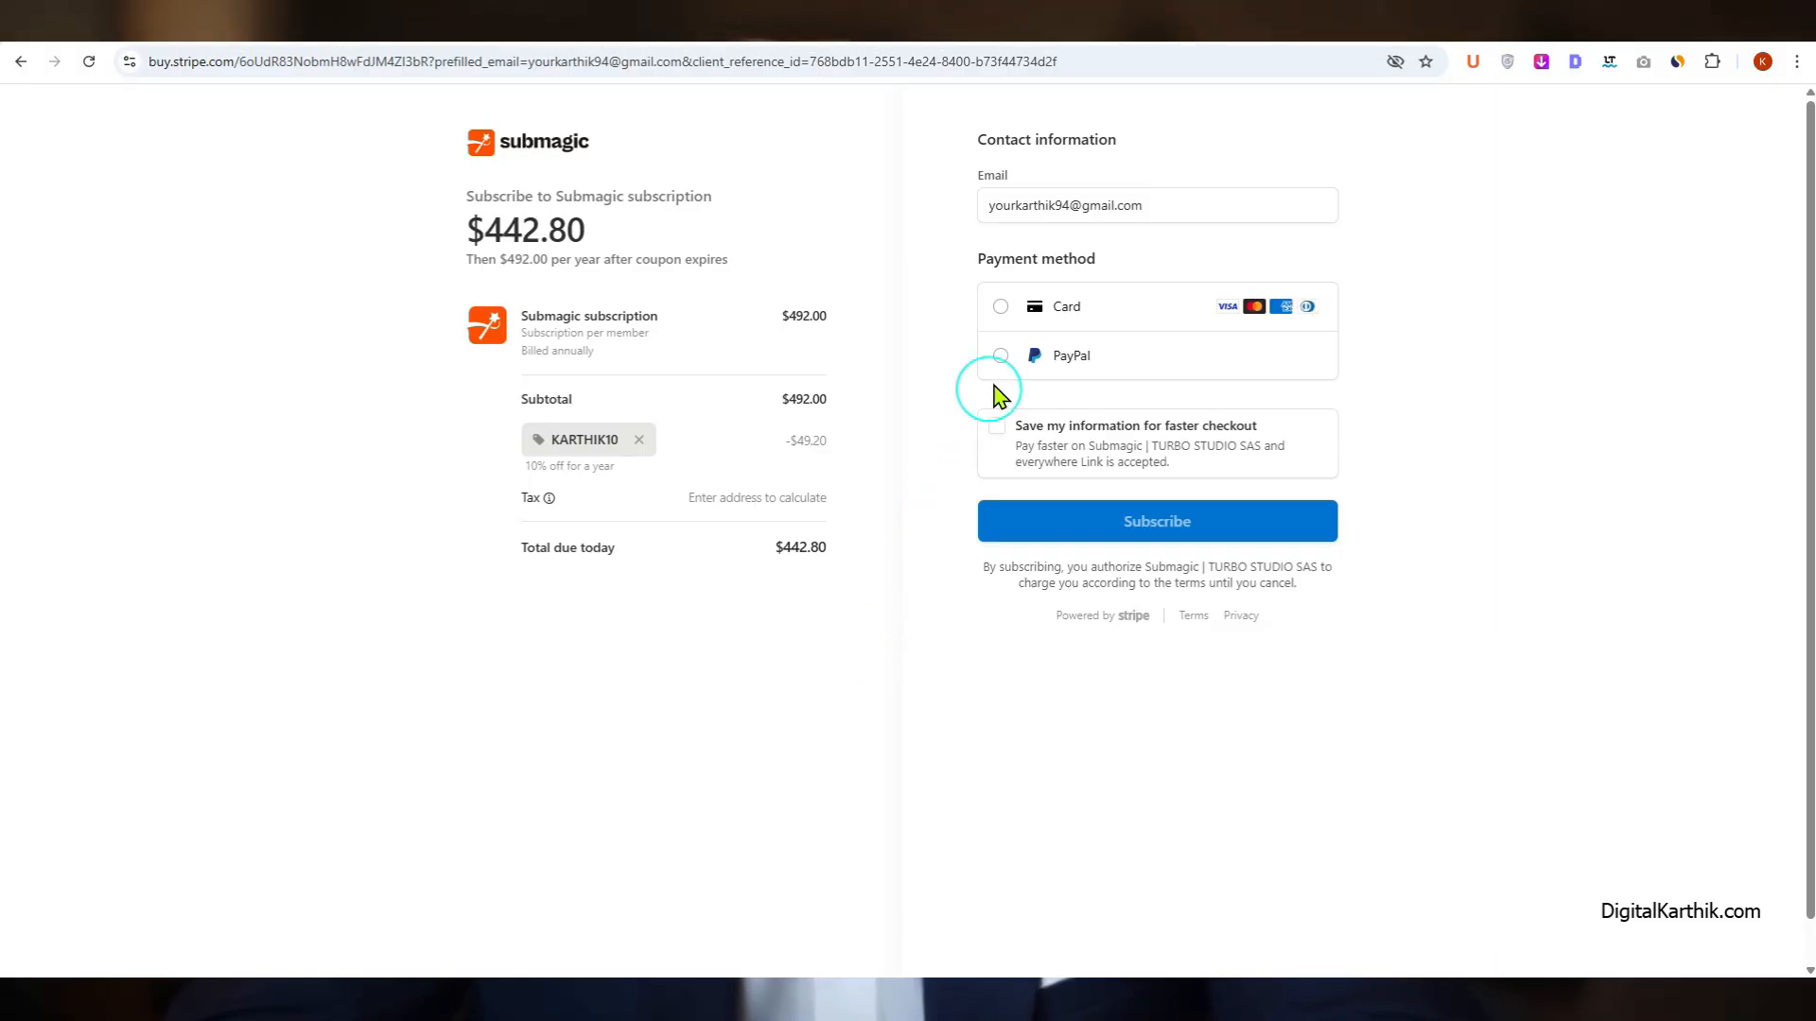
Step: Try the Card and PayPal payment methods, and leave the checkout for the Integrations page
click(1016, 311)
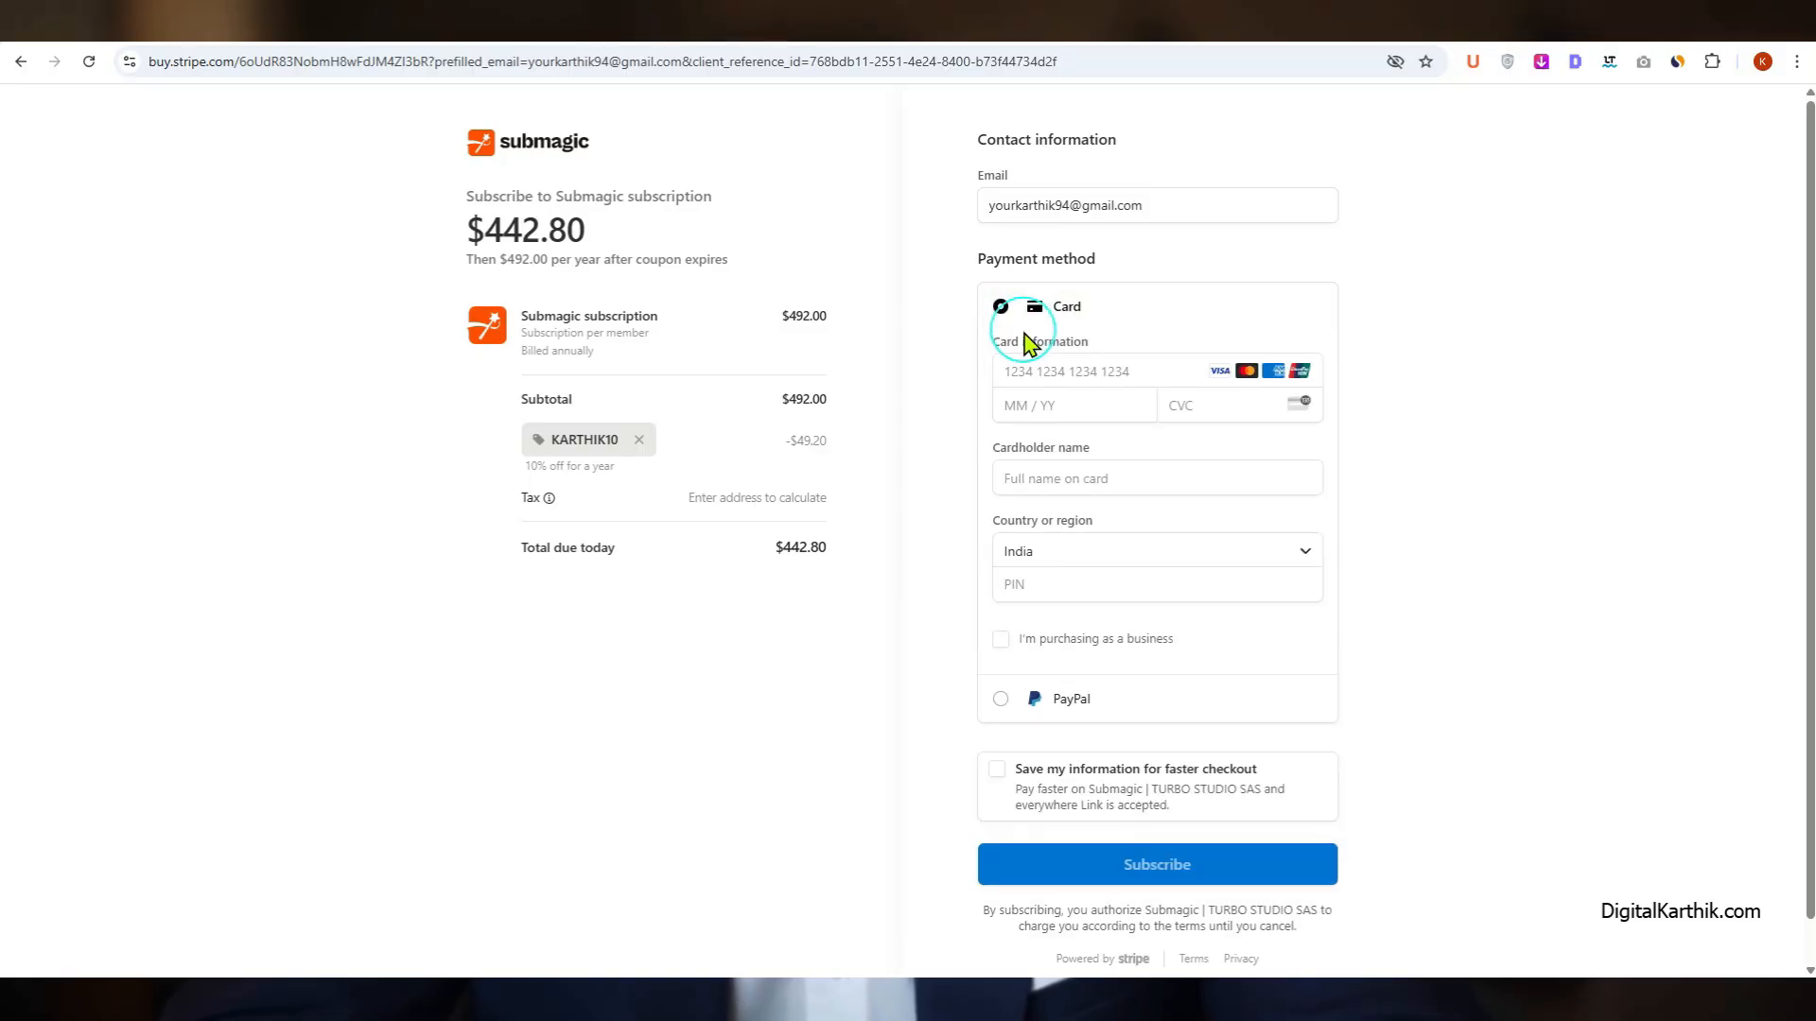
click(1058, 704)
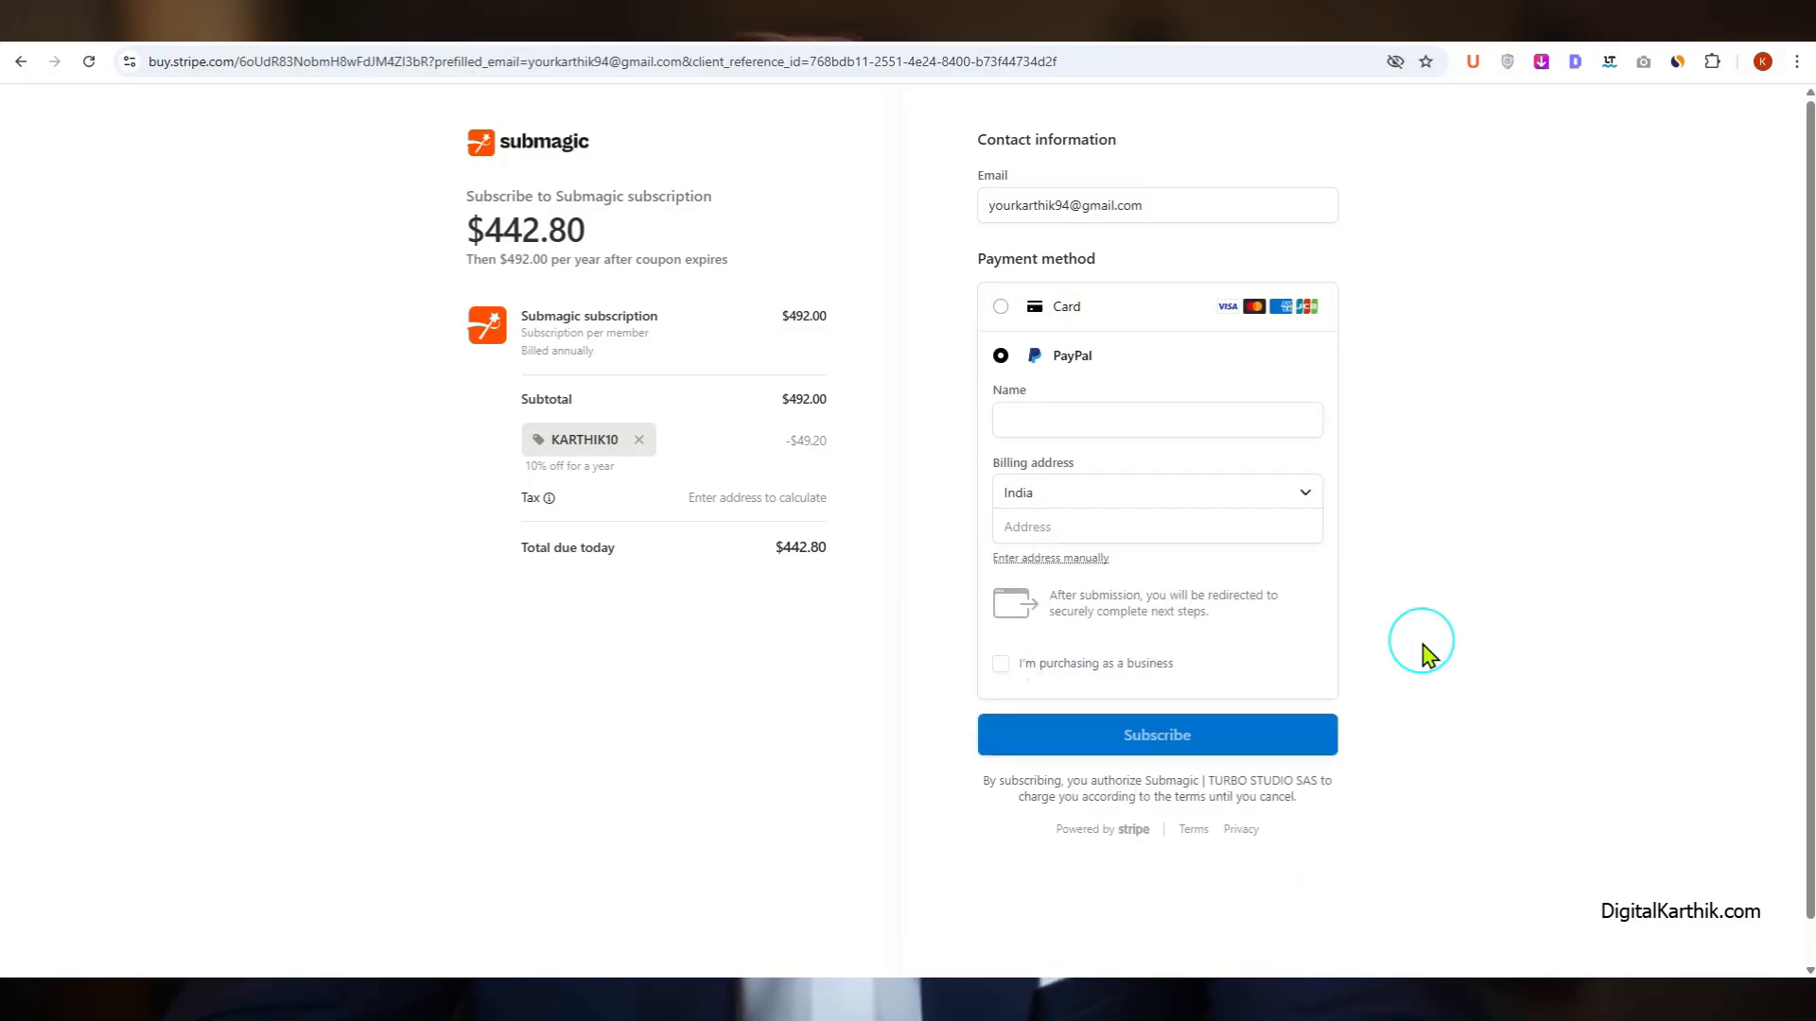
click(21, 61)
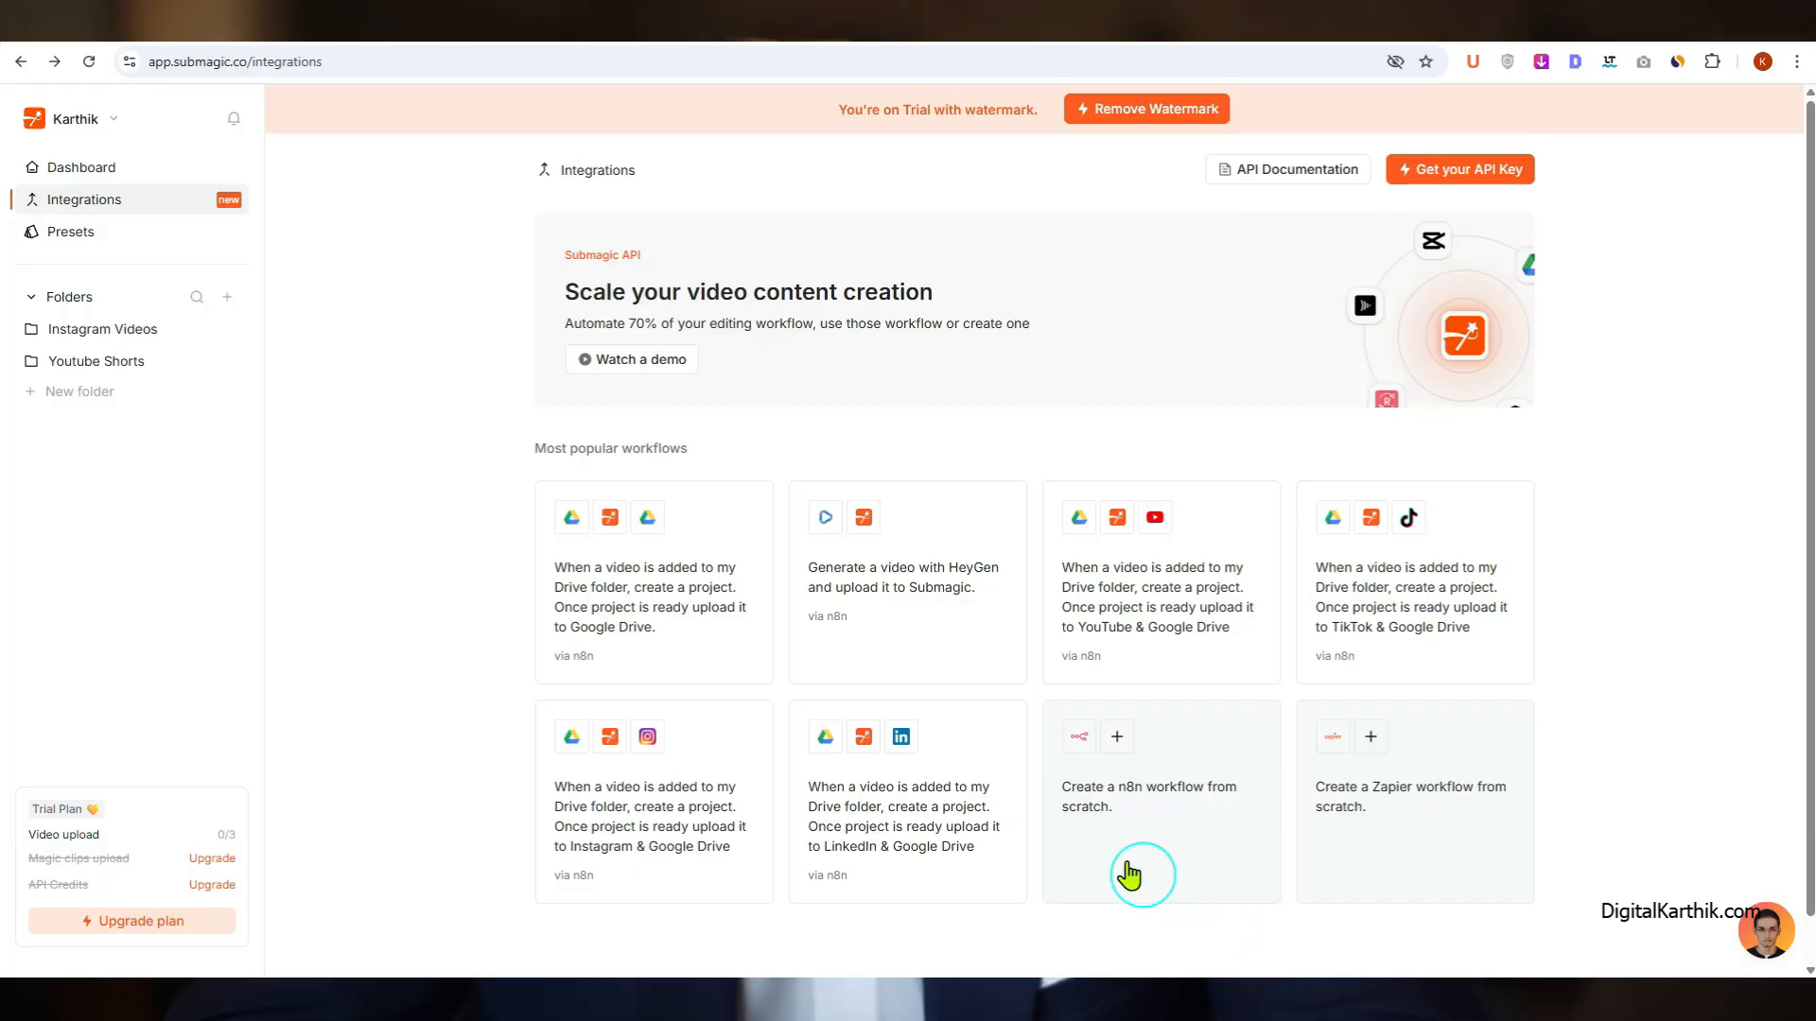
Step: View the Presets page and return to the dashboard
click(73, 239)
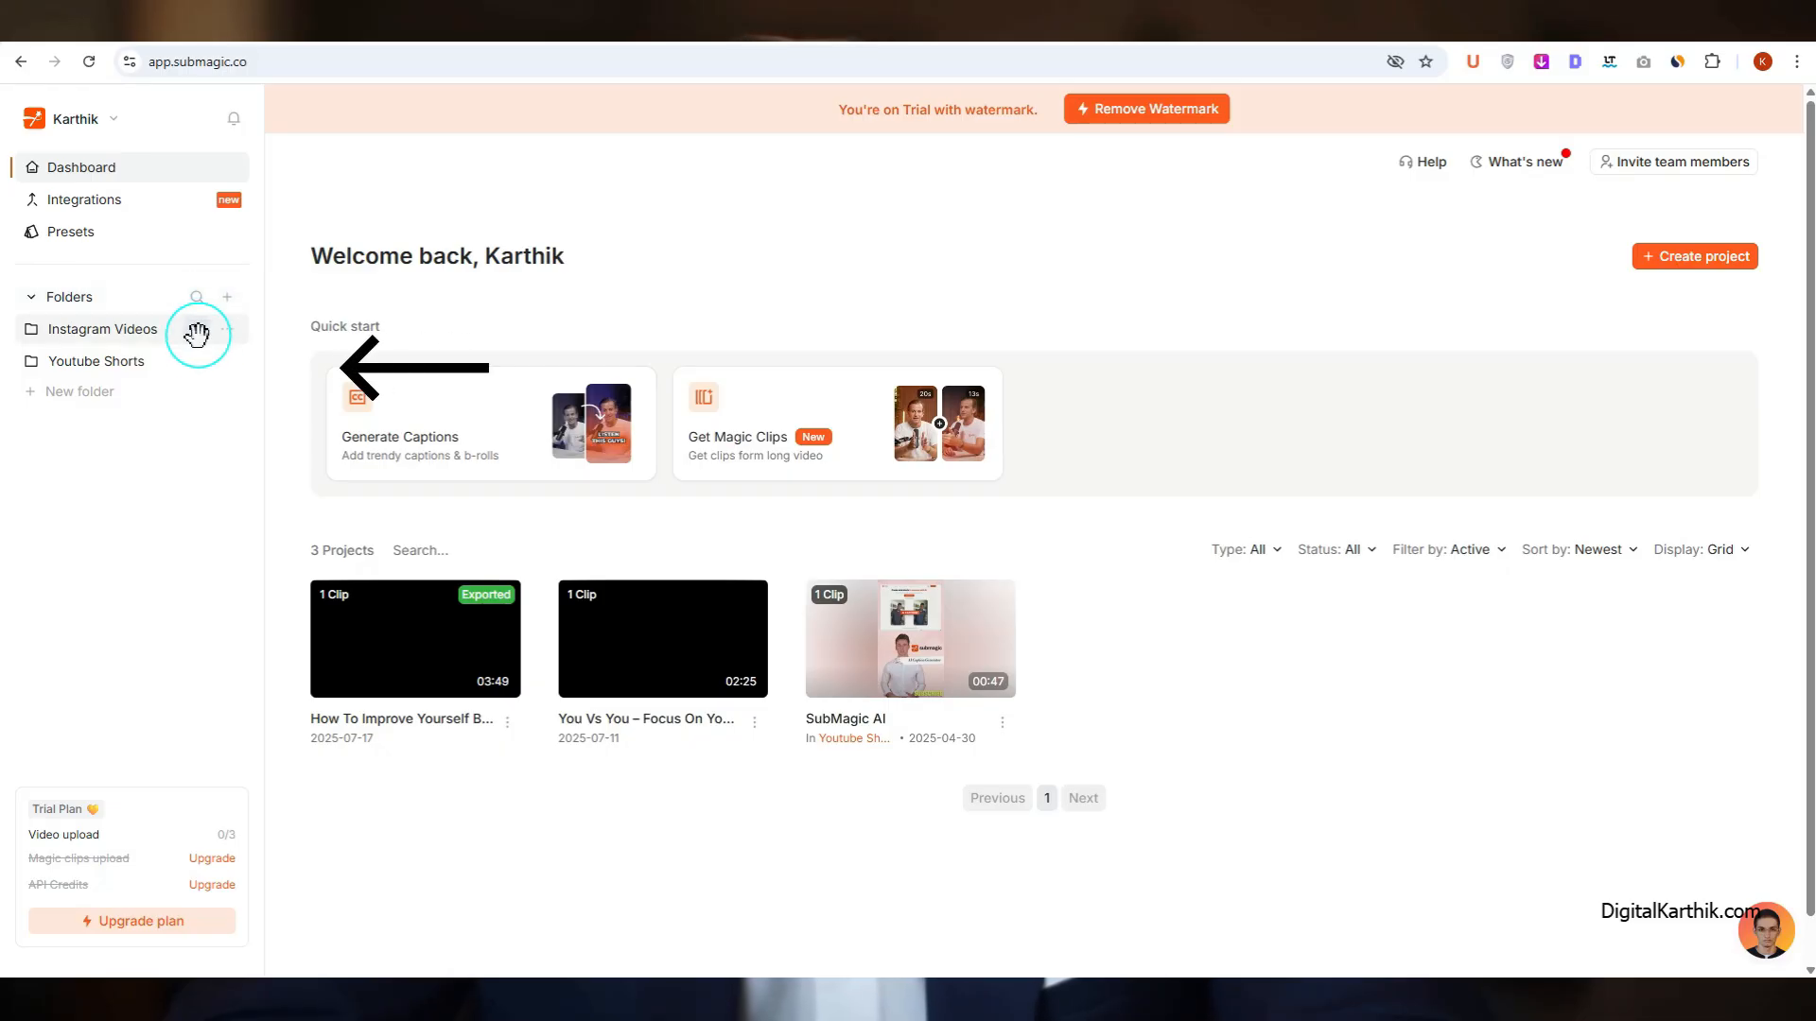
mouse_move(227, 369)
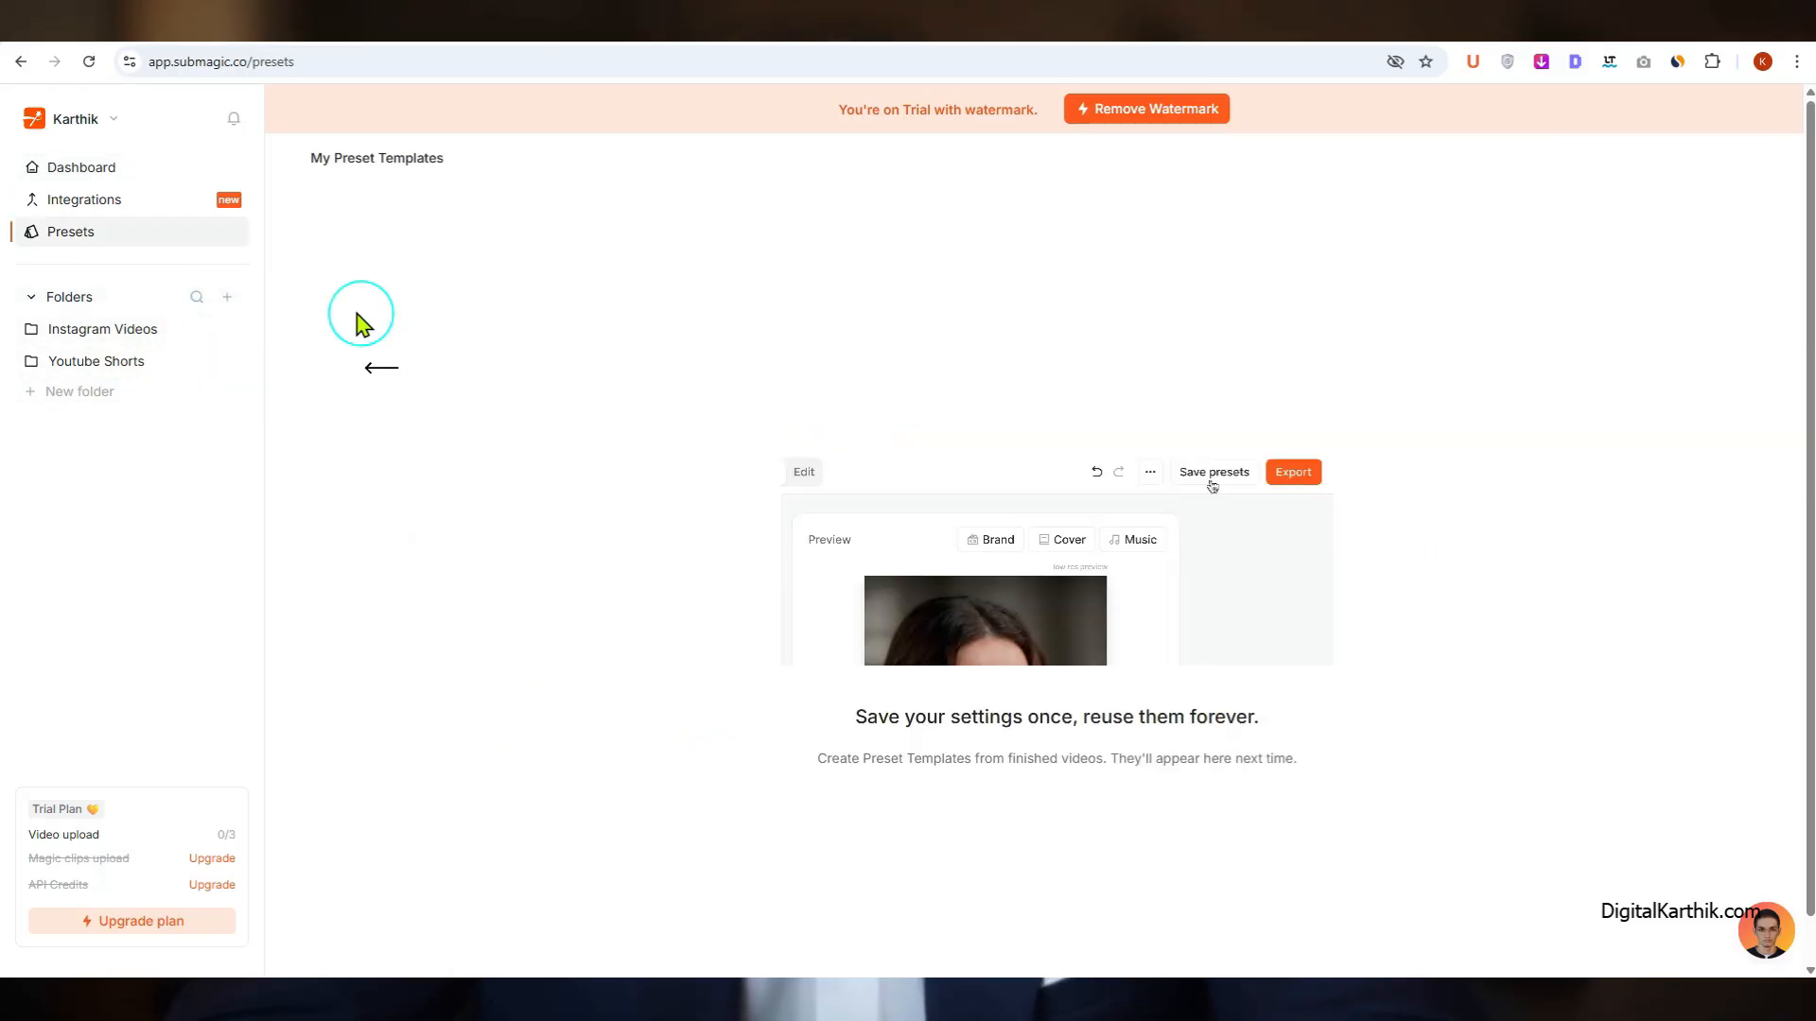
click(122, 176)
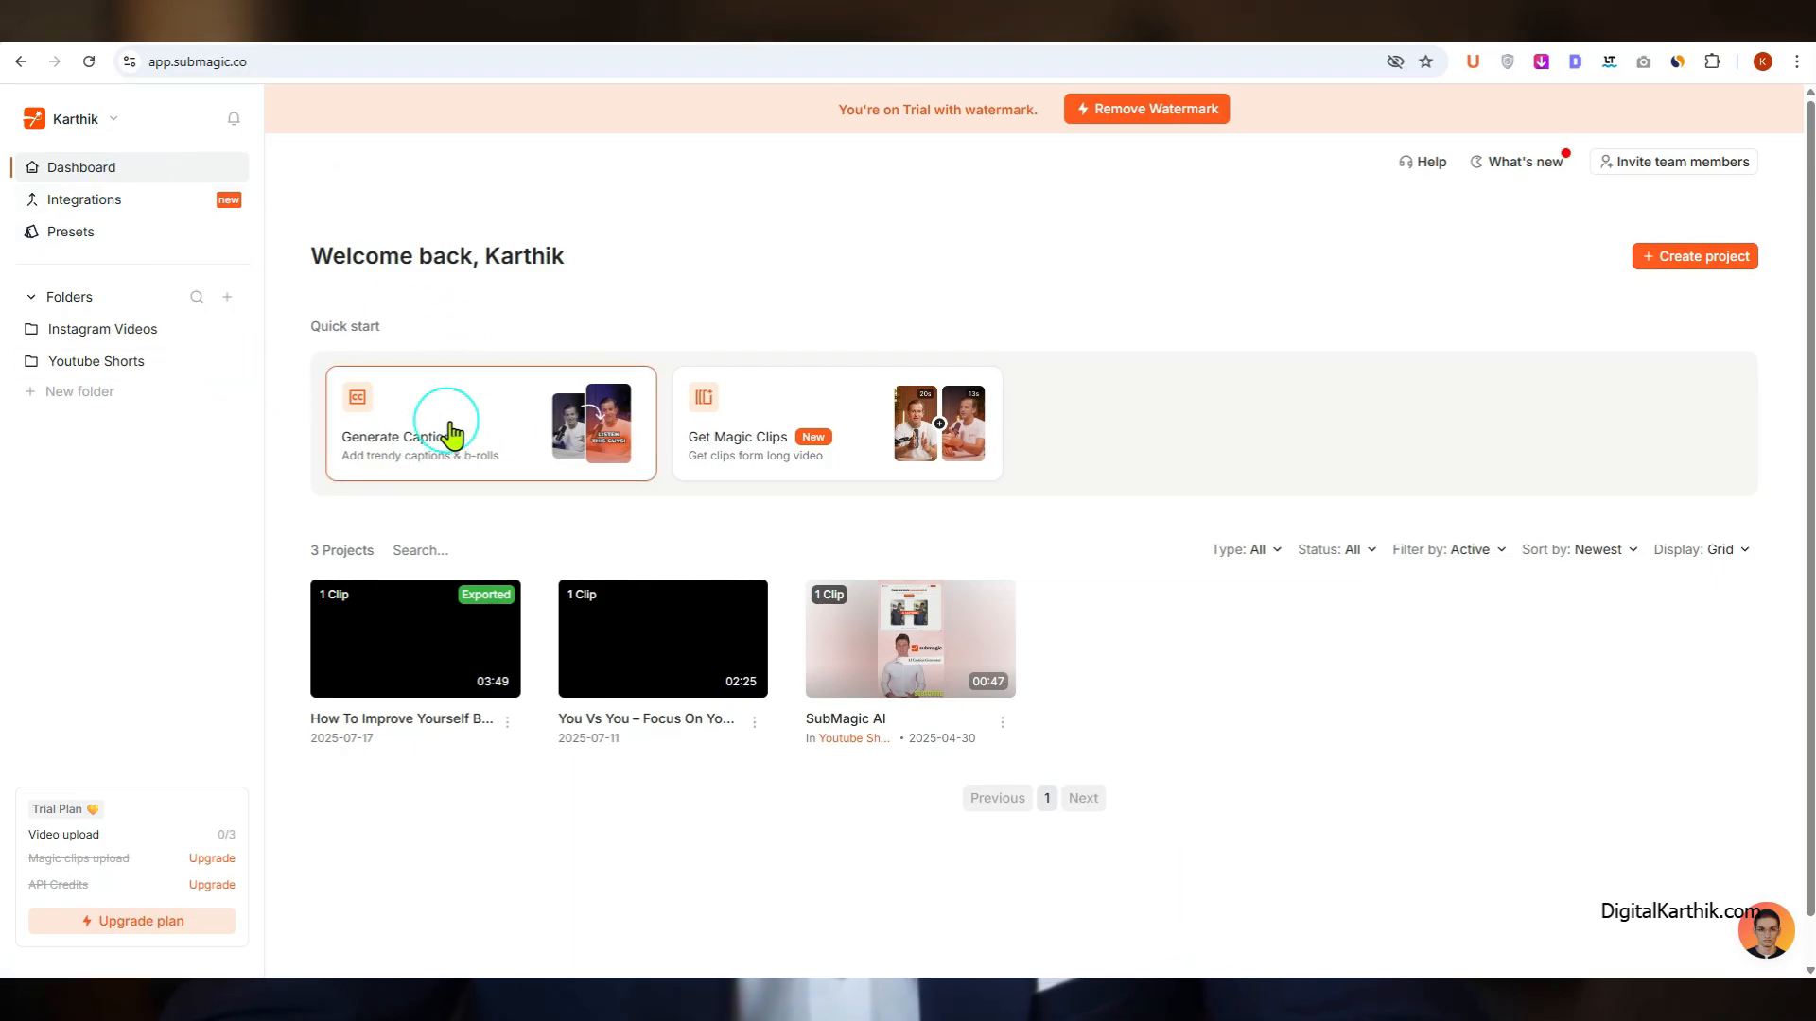
Step: Start a Generate Captions project and browse for a video to upload
click(451, 433)
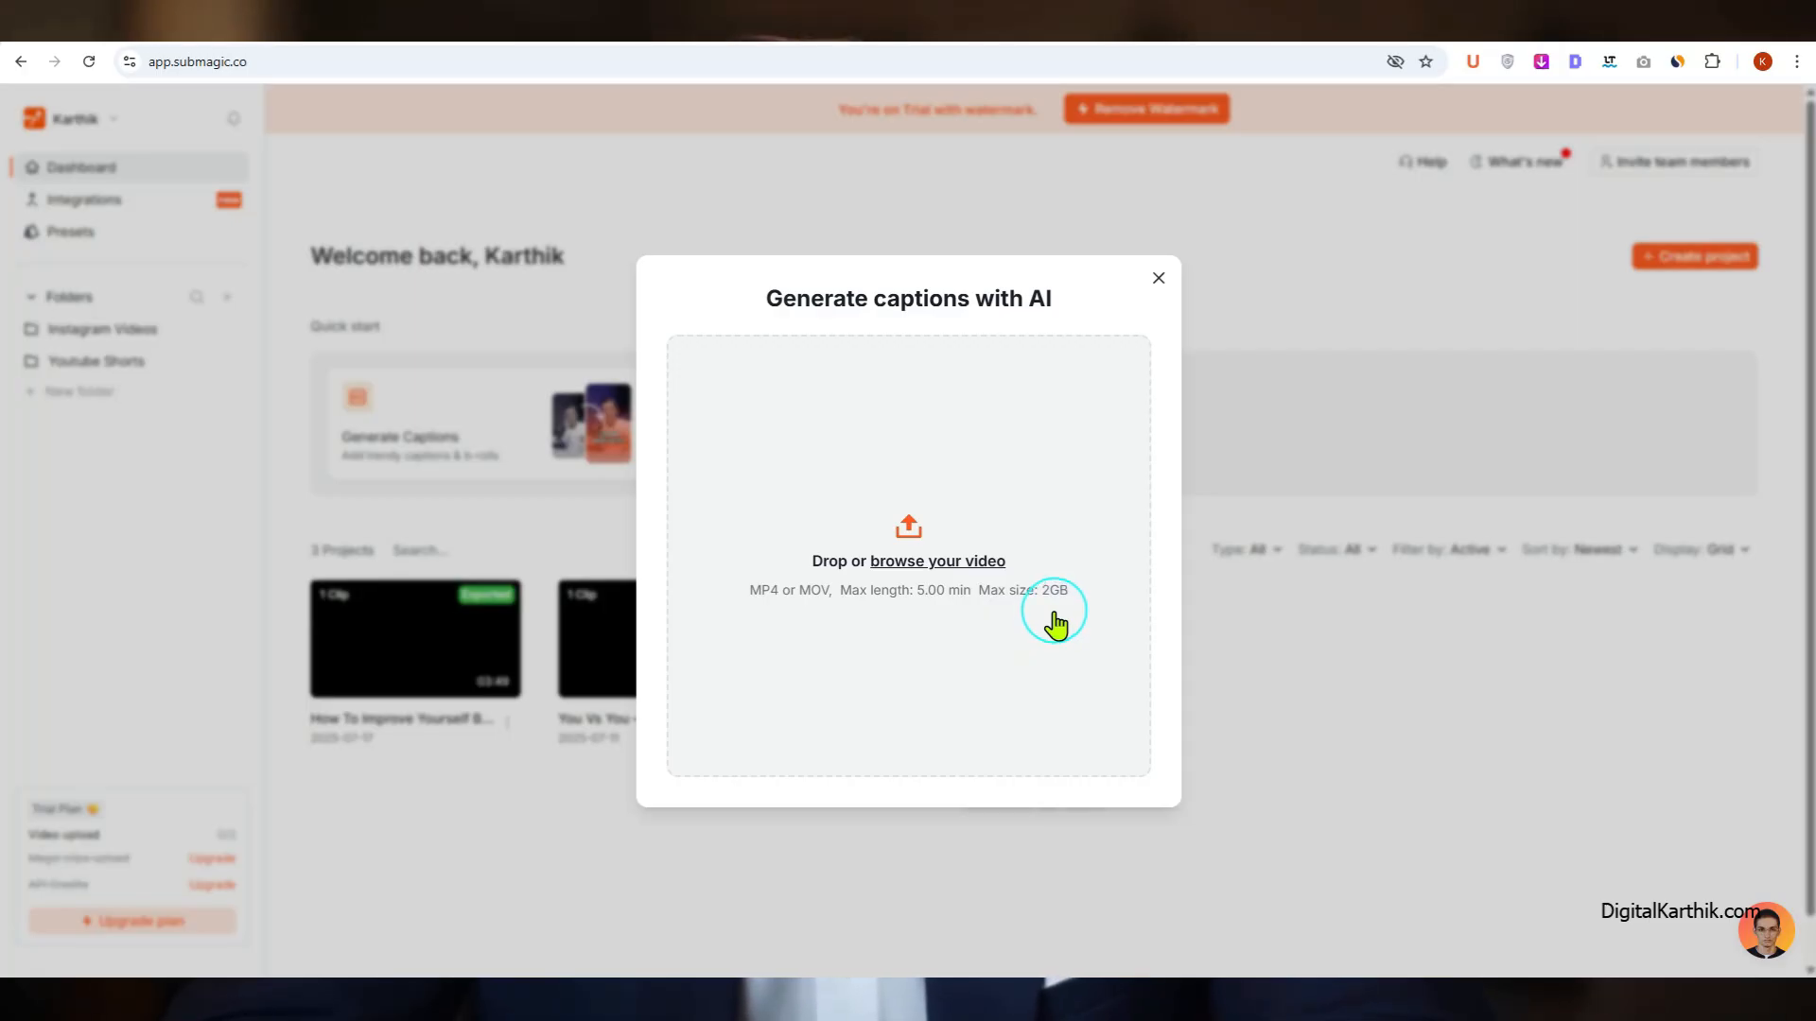
click(984, 564)
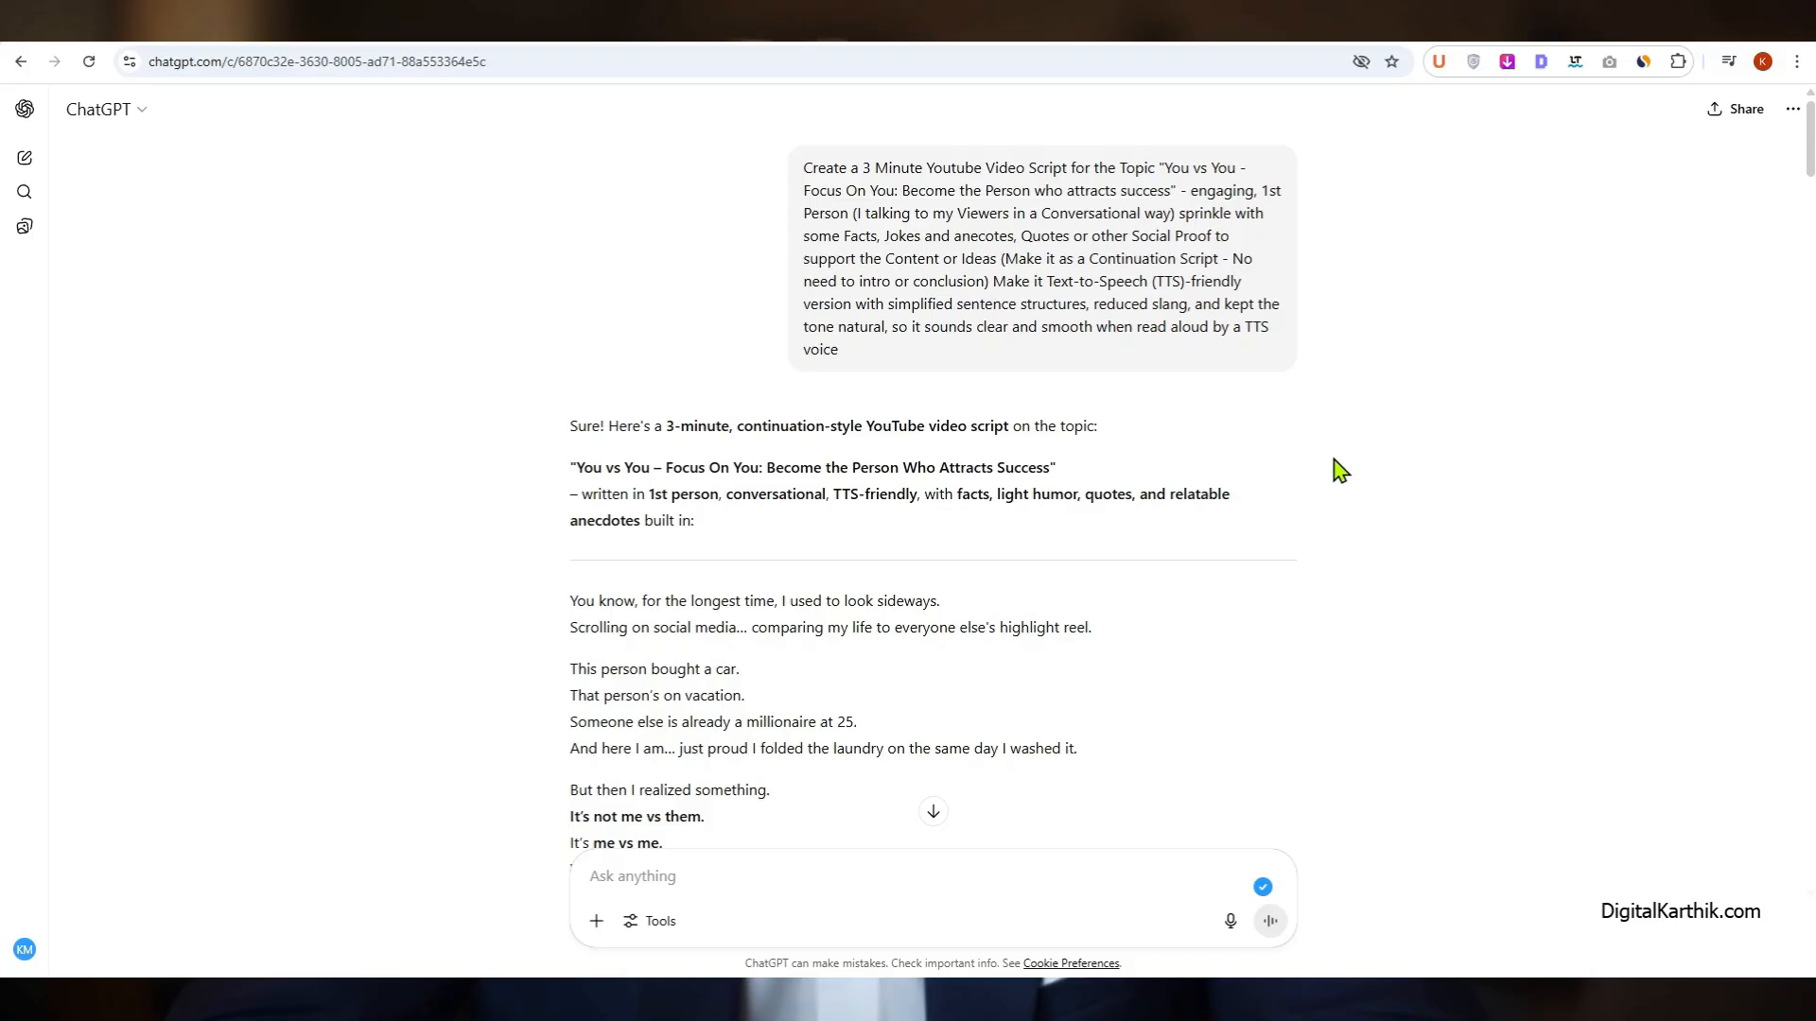
Step: In ChatGPT, select the generated "You vs You" video script starting from "You know, for the longest time"
drag(569, 602, 1159, 553)
scroll(569, 652, down, 12)
scroll(539, 657, down, 5)
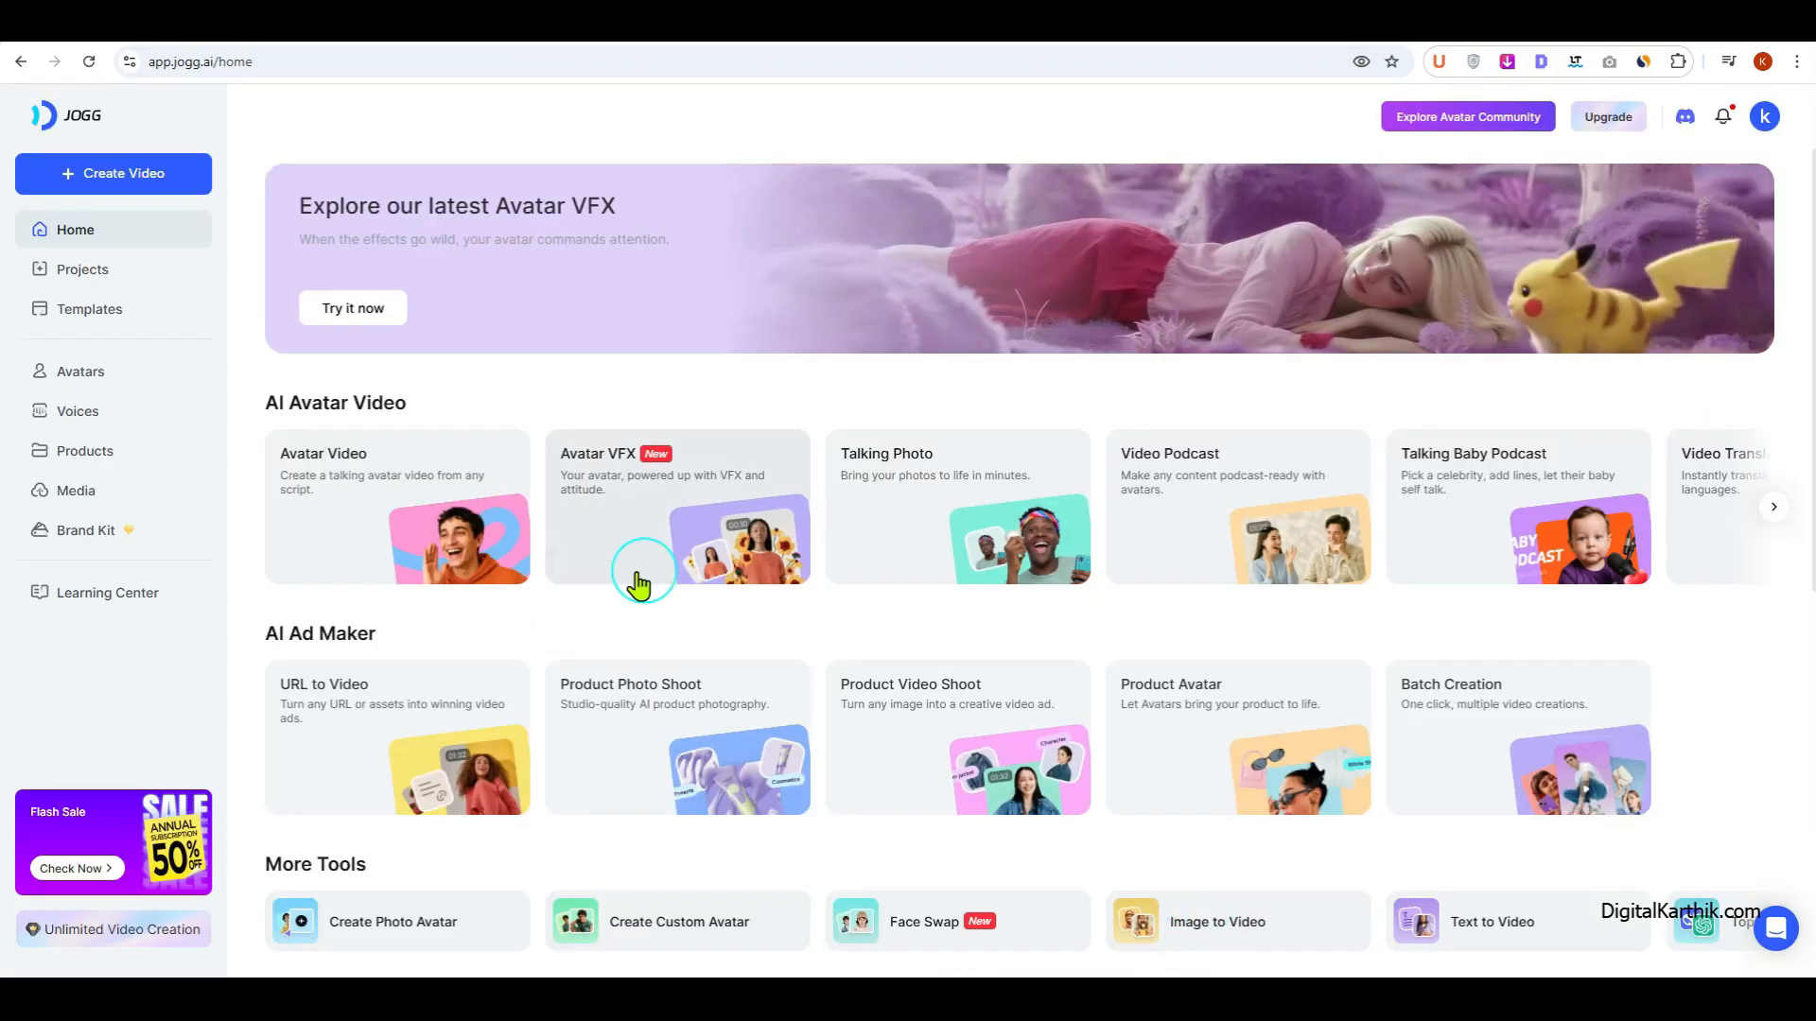
Step: In JOGG AI, start an Avatar Video and choose the 16:9 public avatar Kenji Studio
click(383, 486)
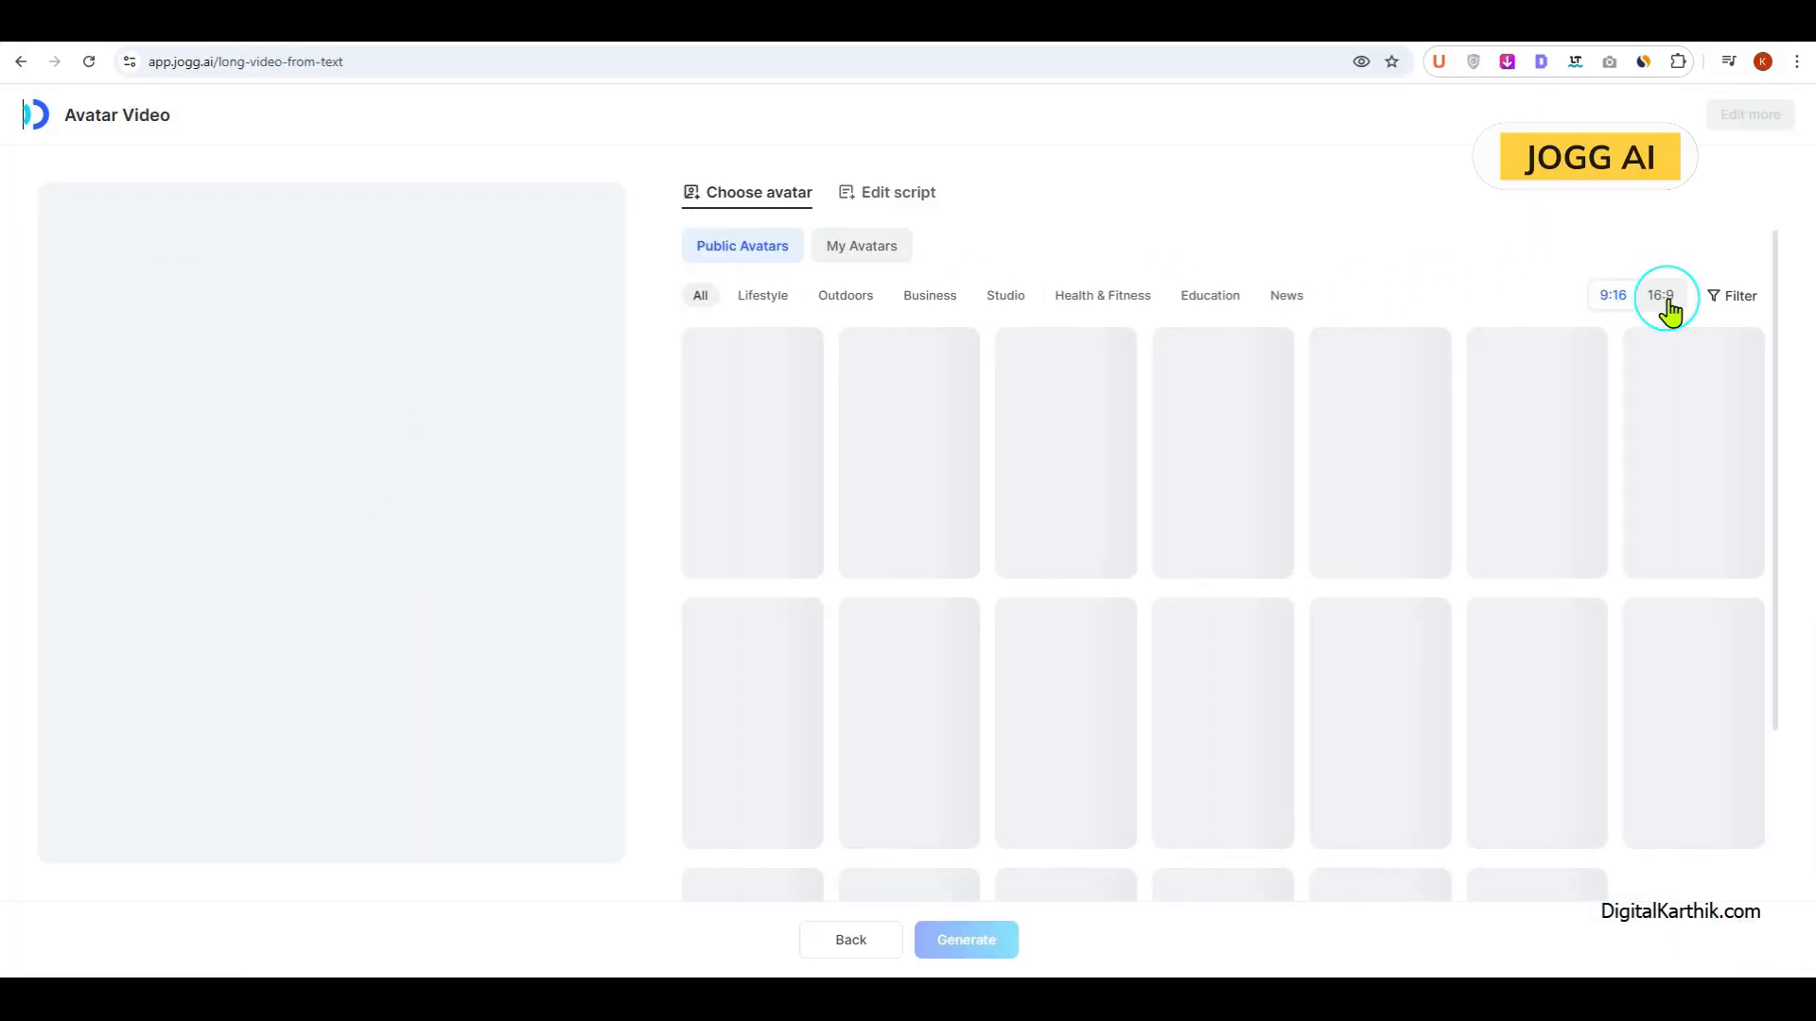
click(1663, 301)
scroll(1029, 697, down, 5)
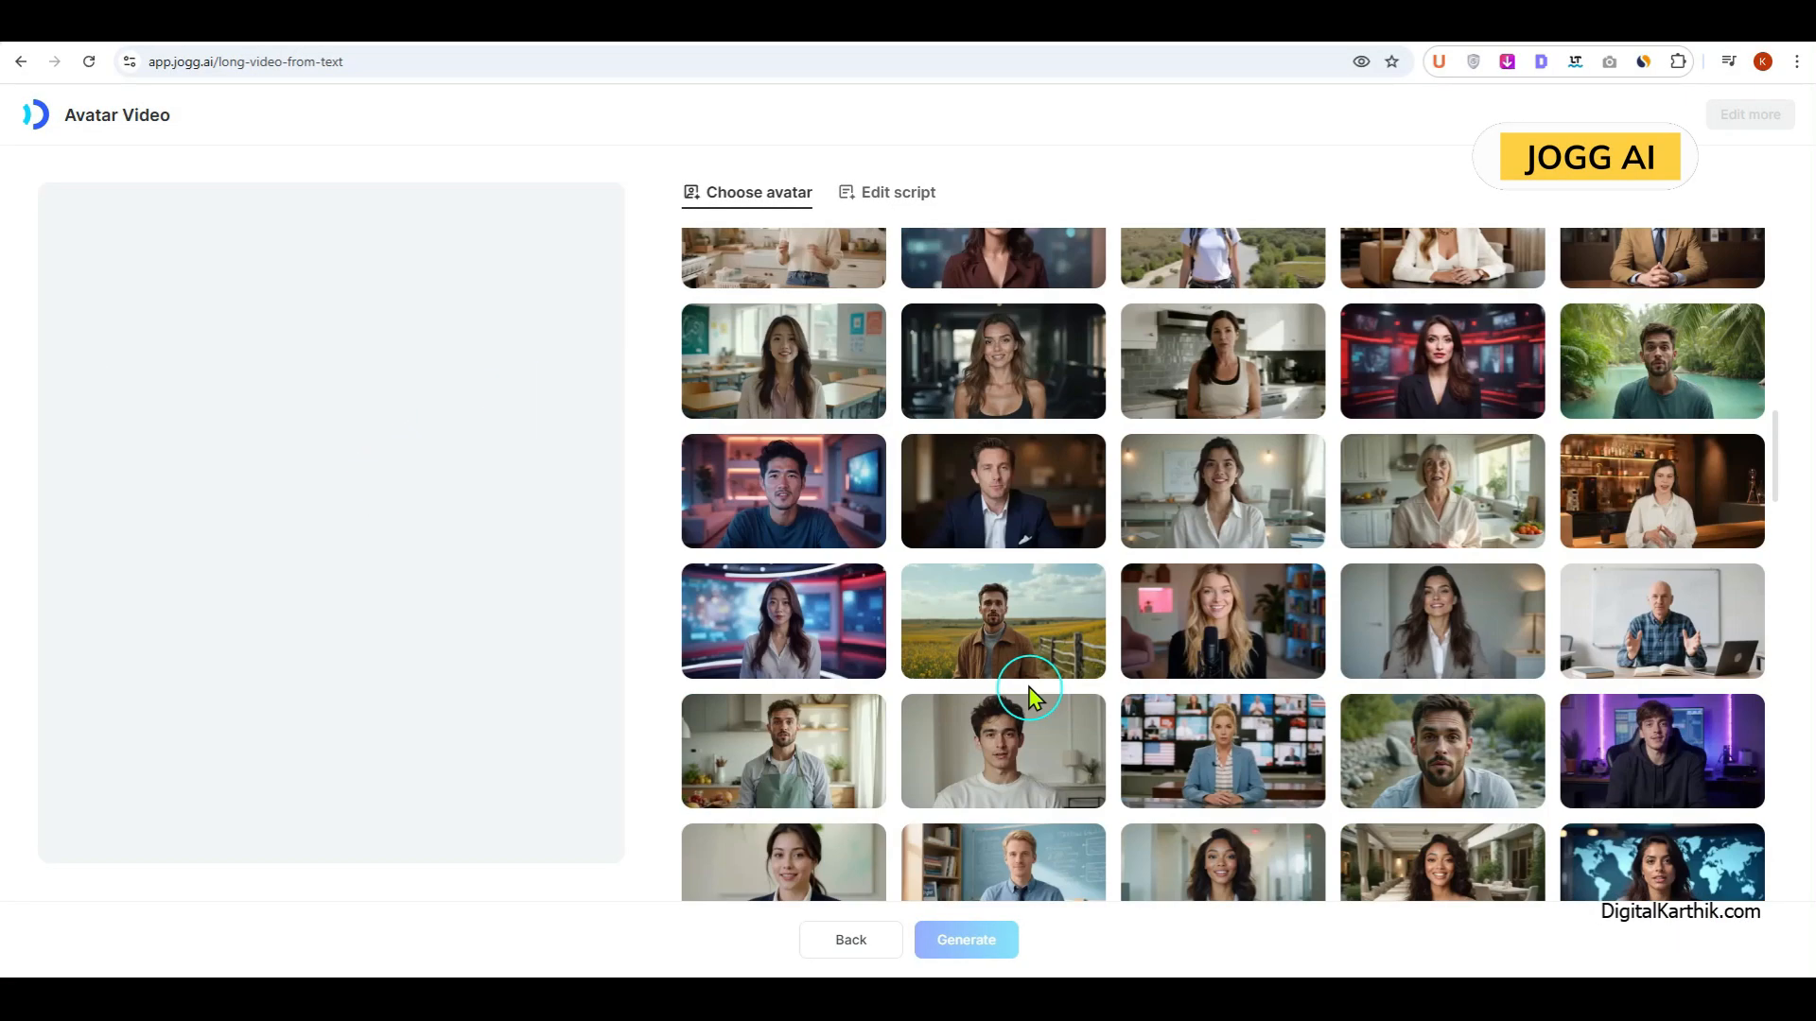
scroll(1029, 698, down, 5)
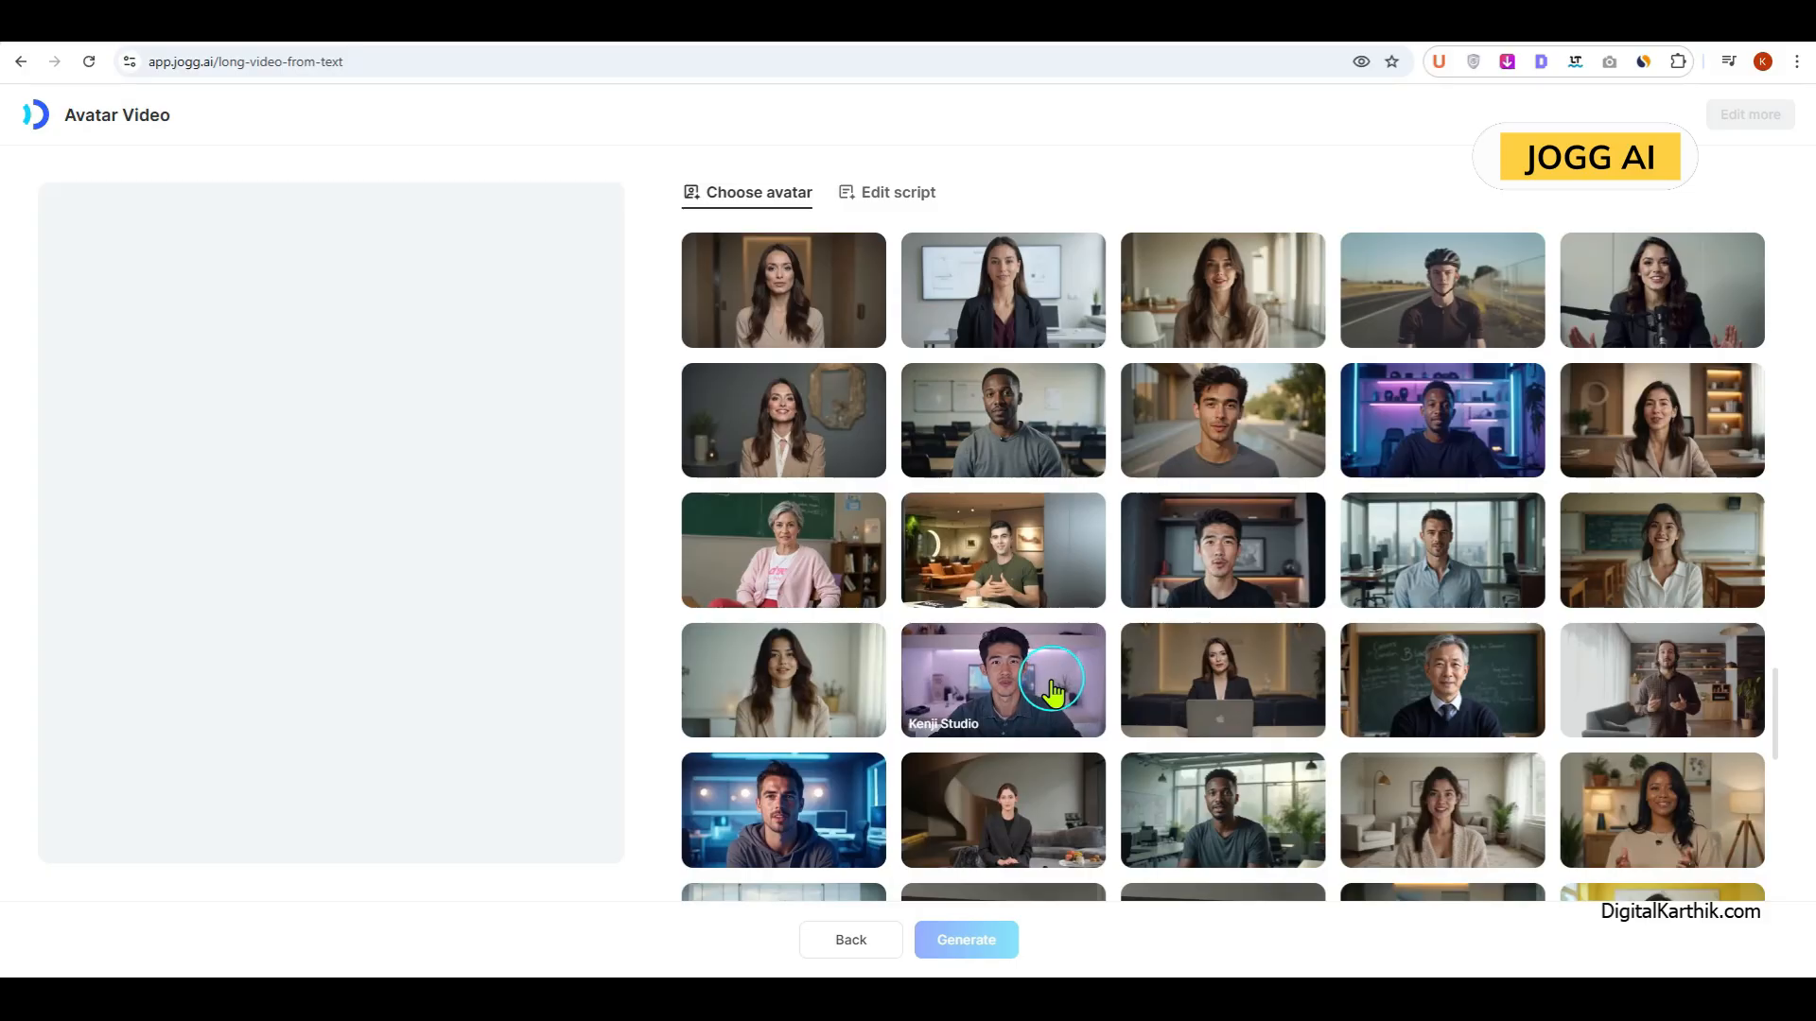
click(1052, 693)
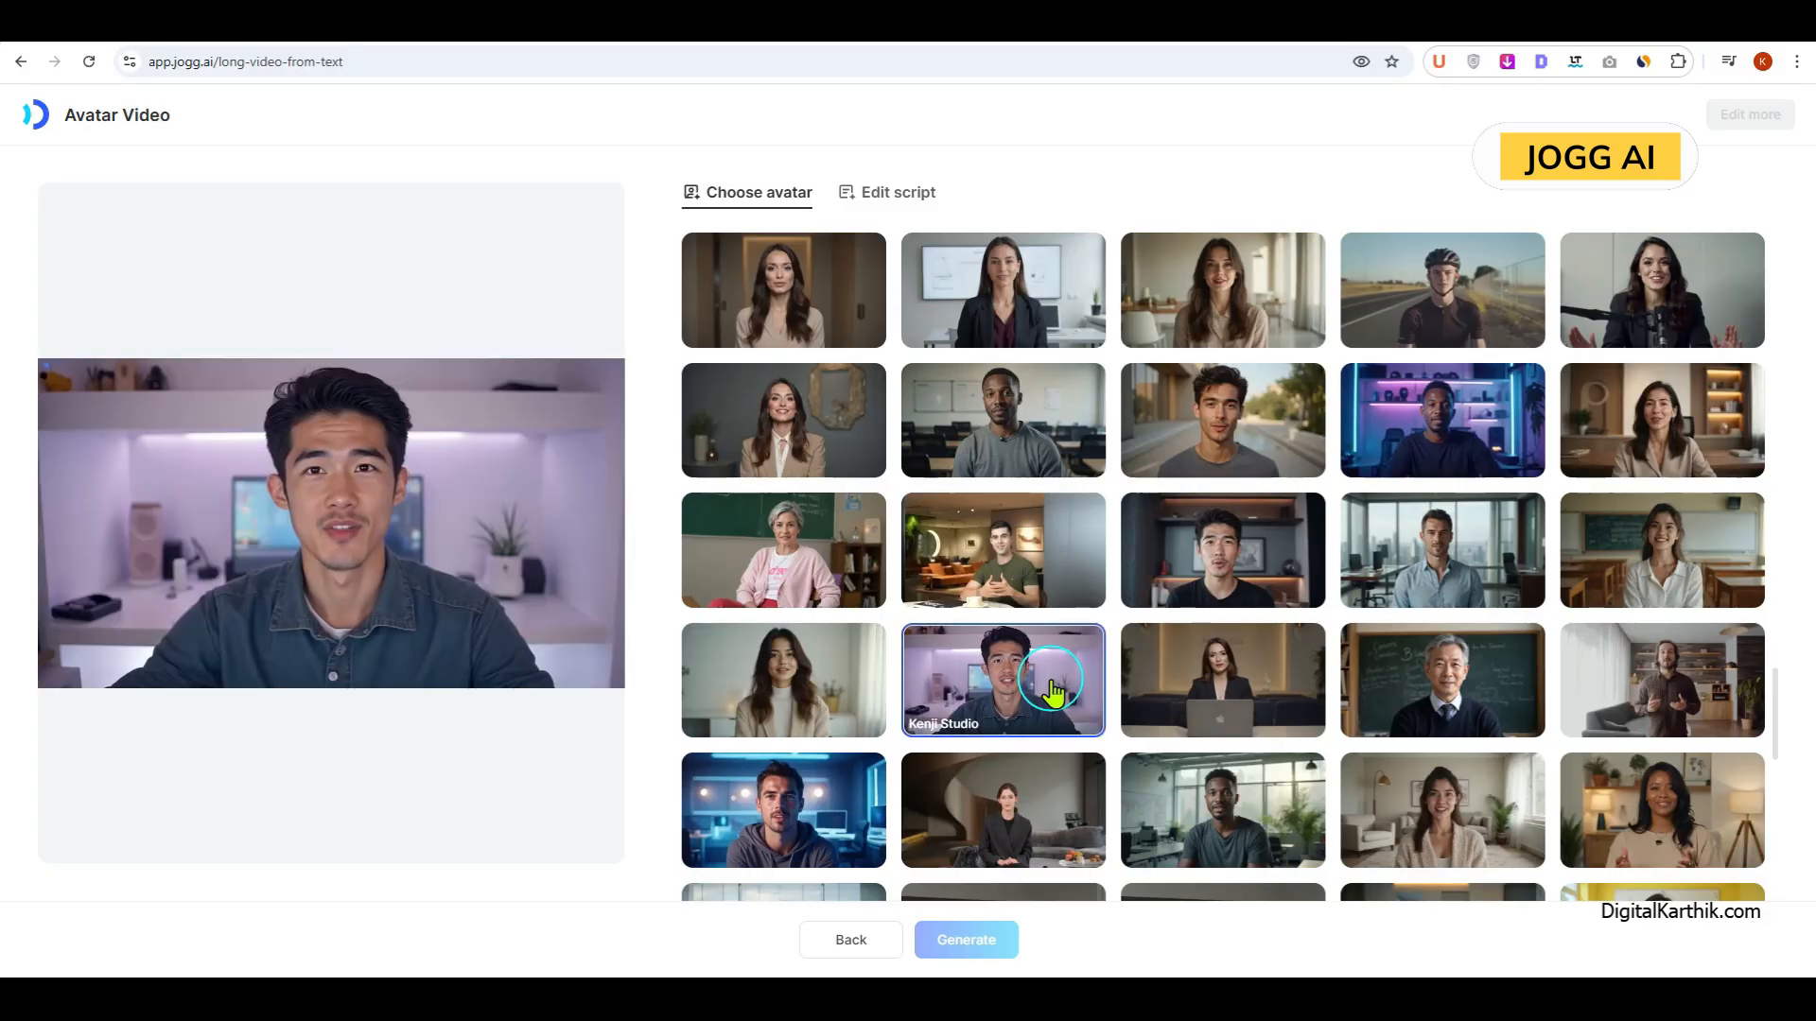
Step: Paste the copied script in as the avatar video's script text
click(885, 199)
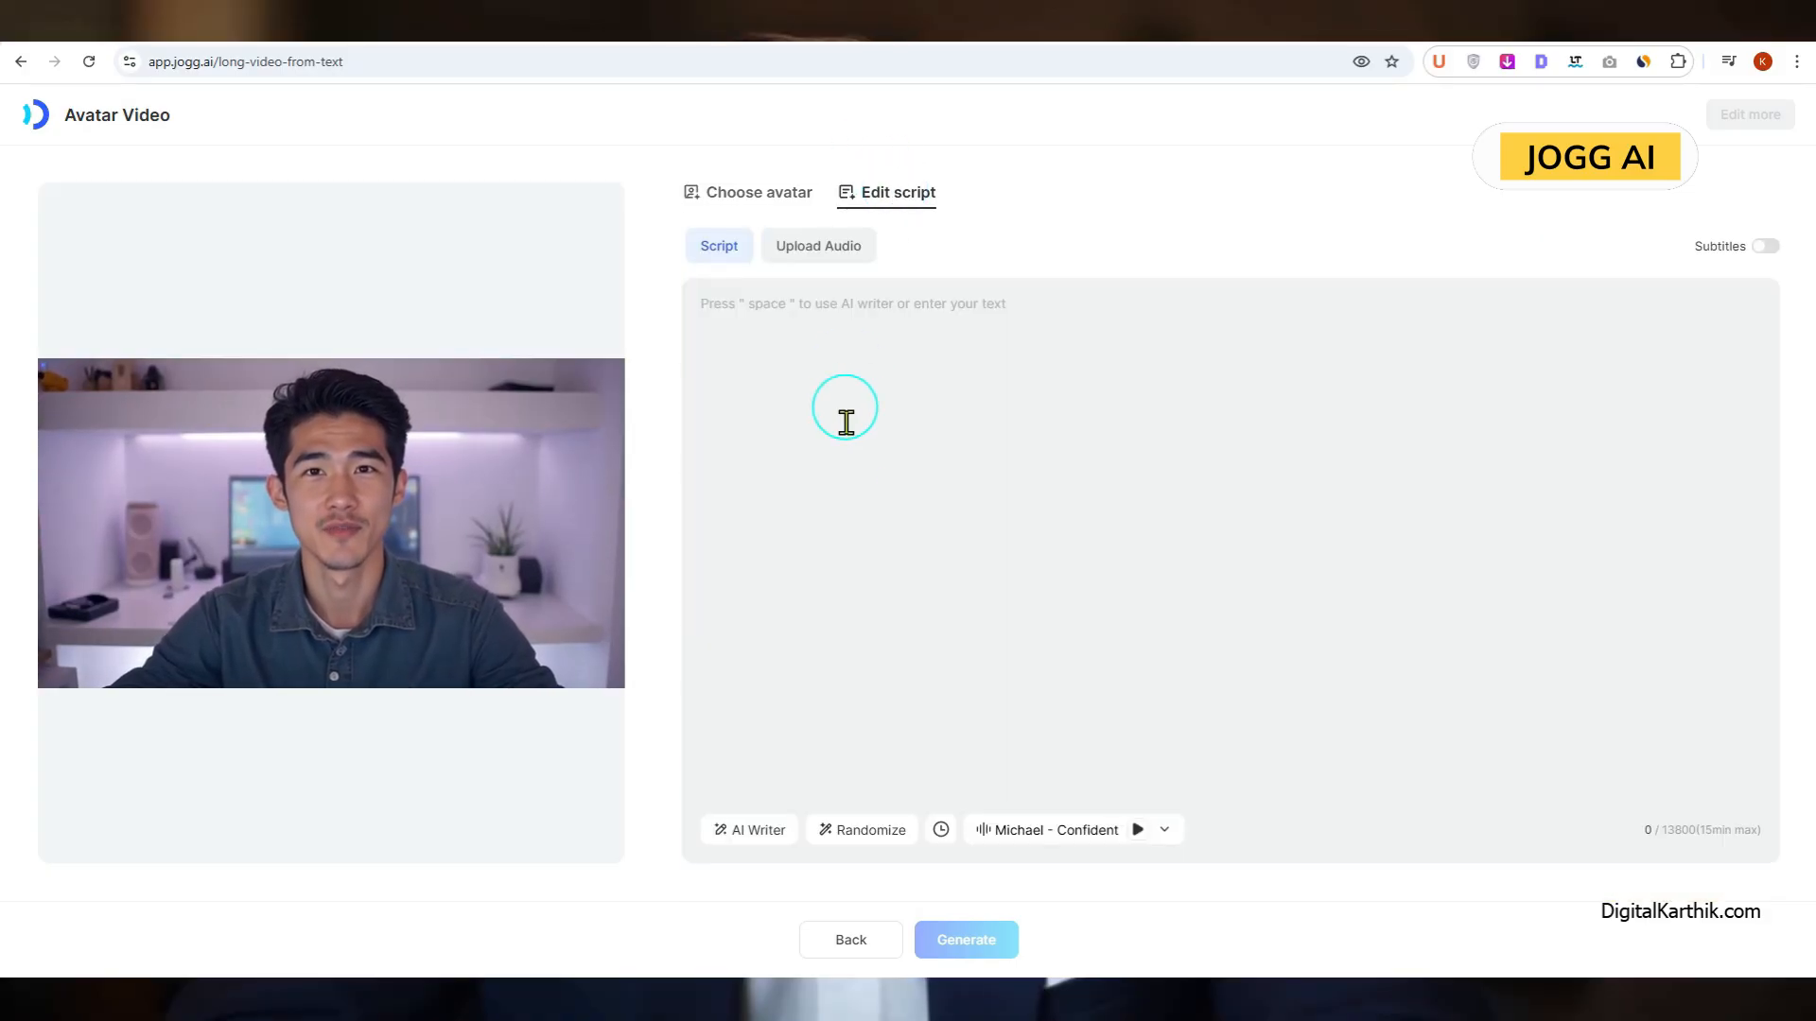
key(ctrl+v)
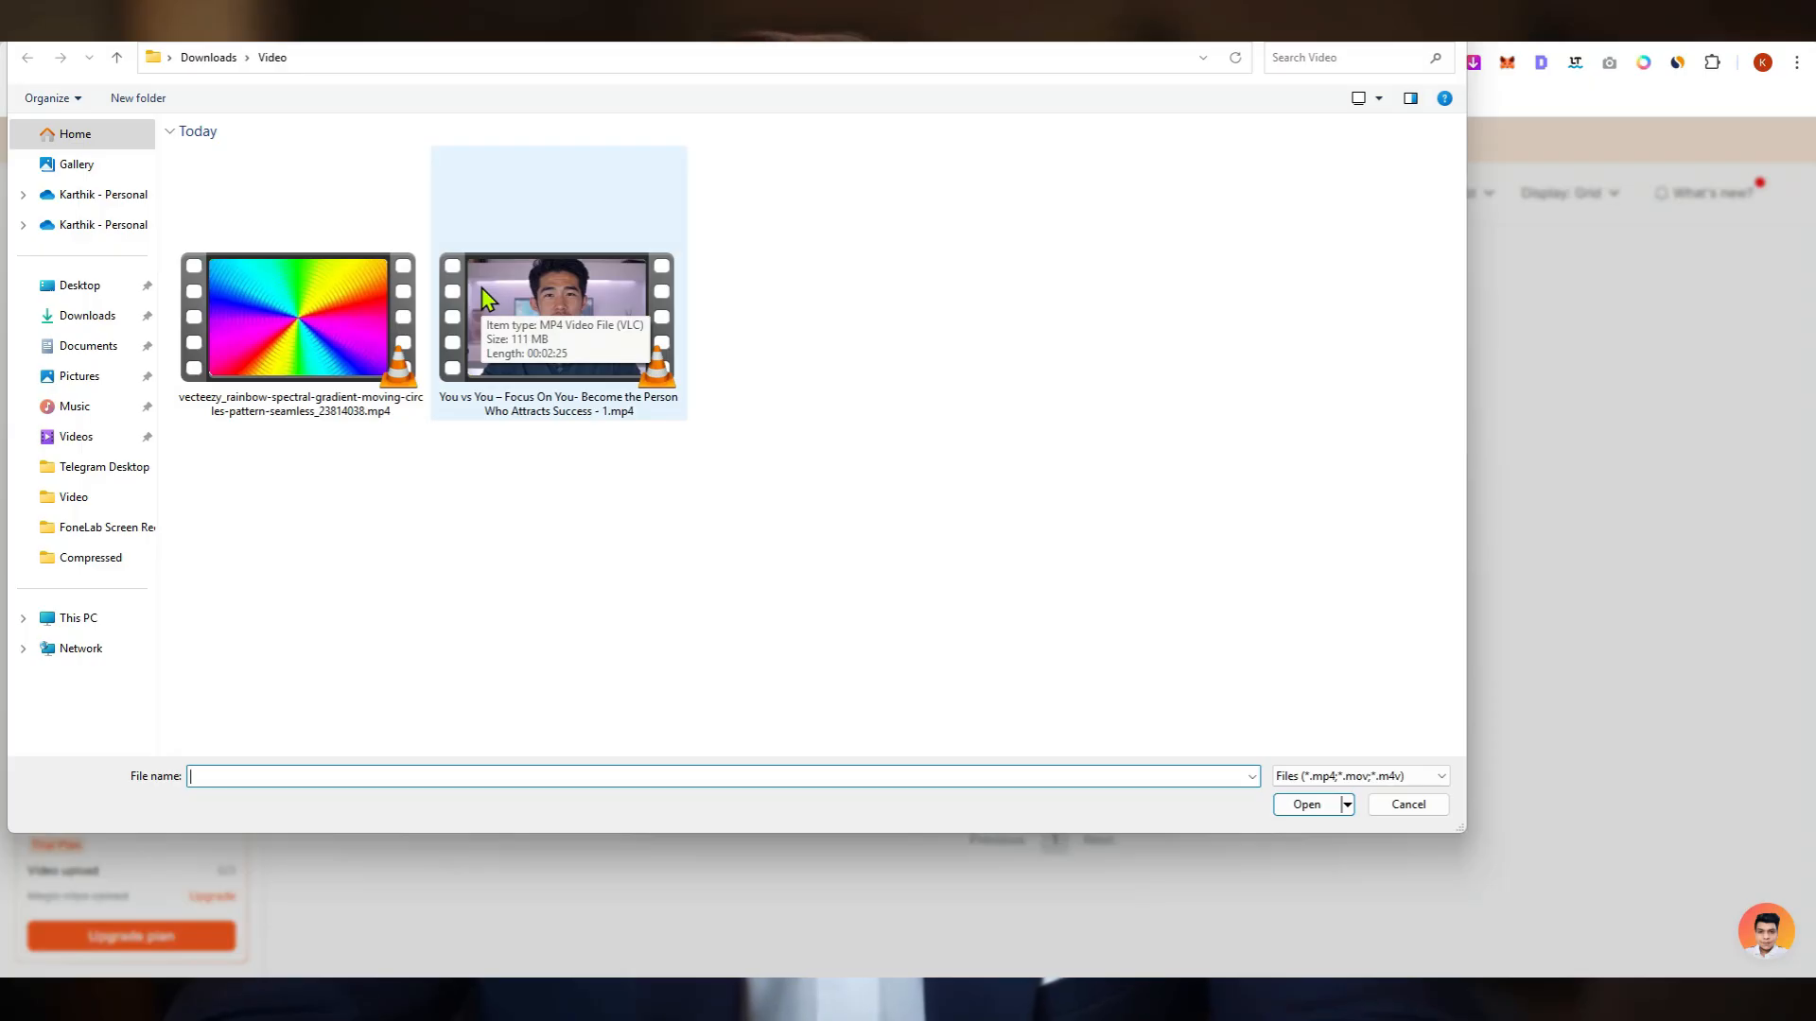
Step: In Submagic, upload "You vs You – Focus On You- Become the Person Who Attracts Success - 1.mp4" and generate captions with the American language setting
double_click(480, 288)
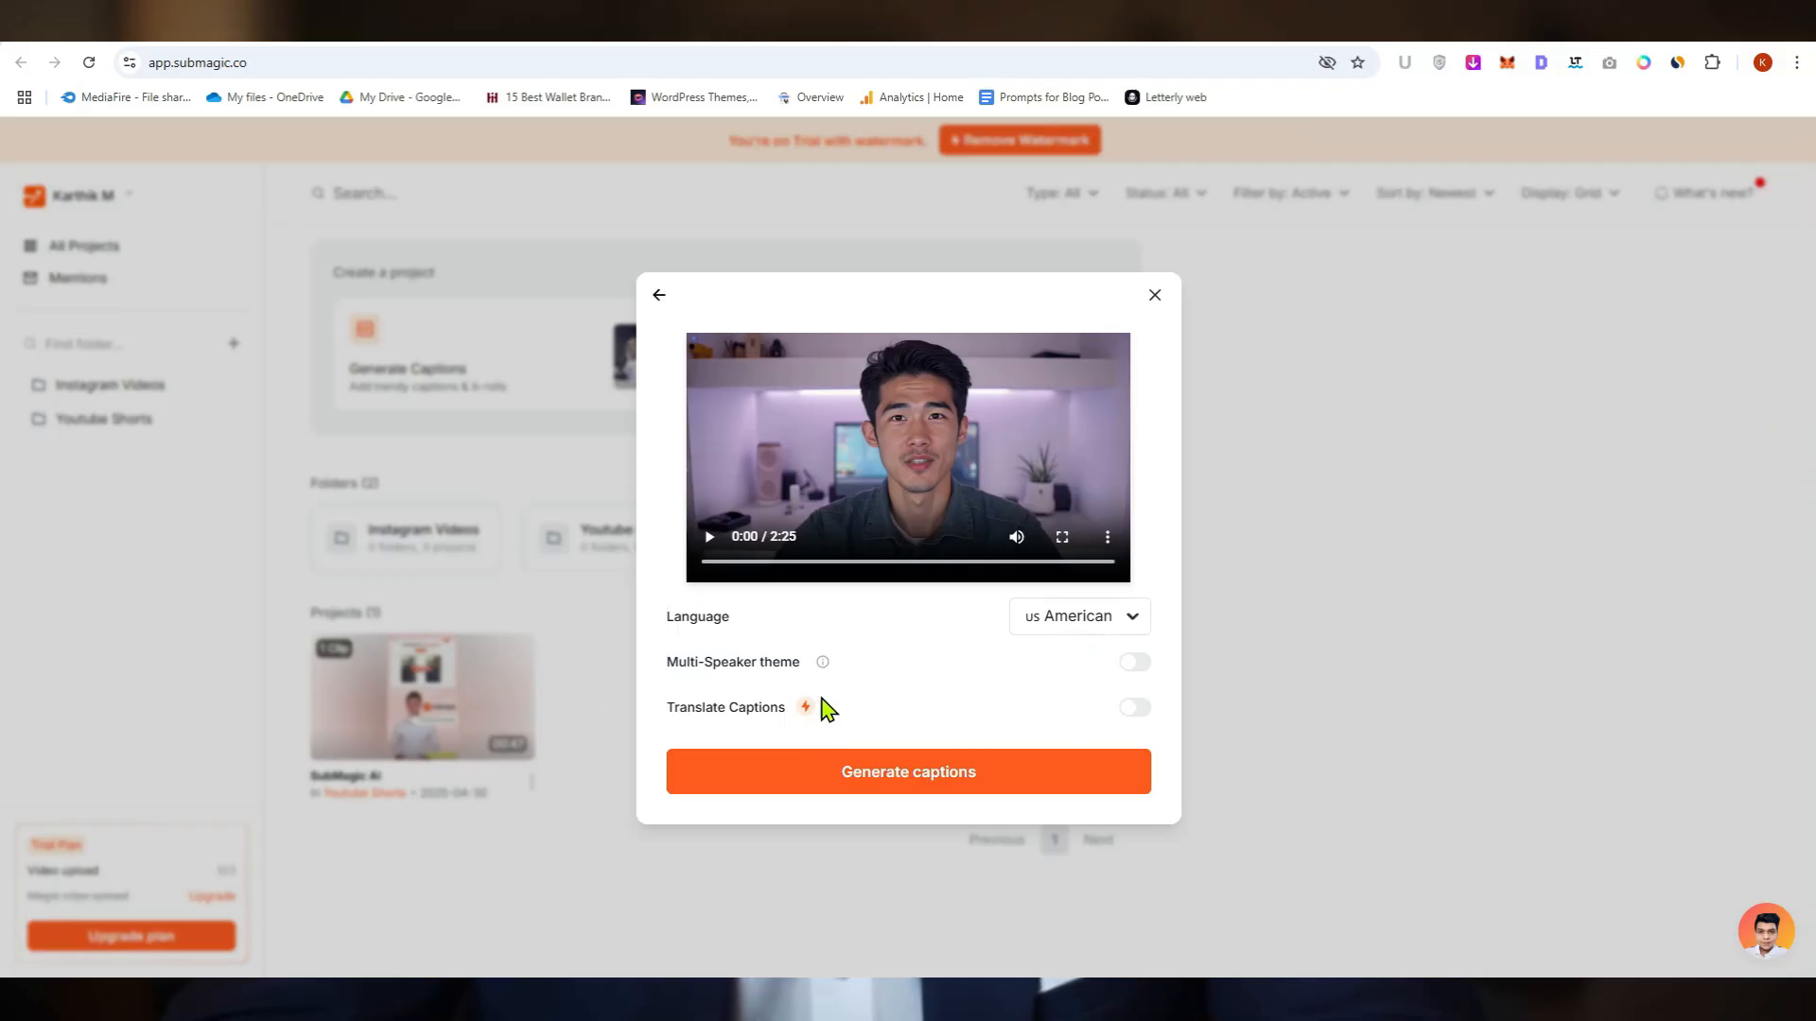
mouse_move(807, 707)
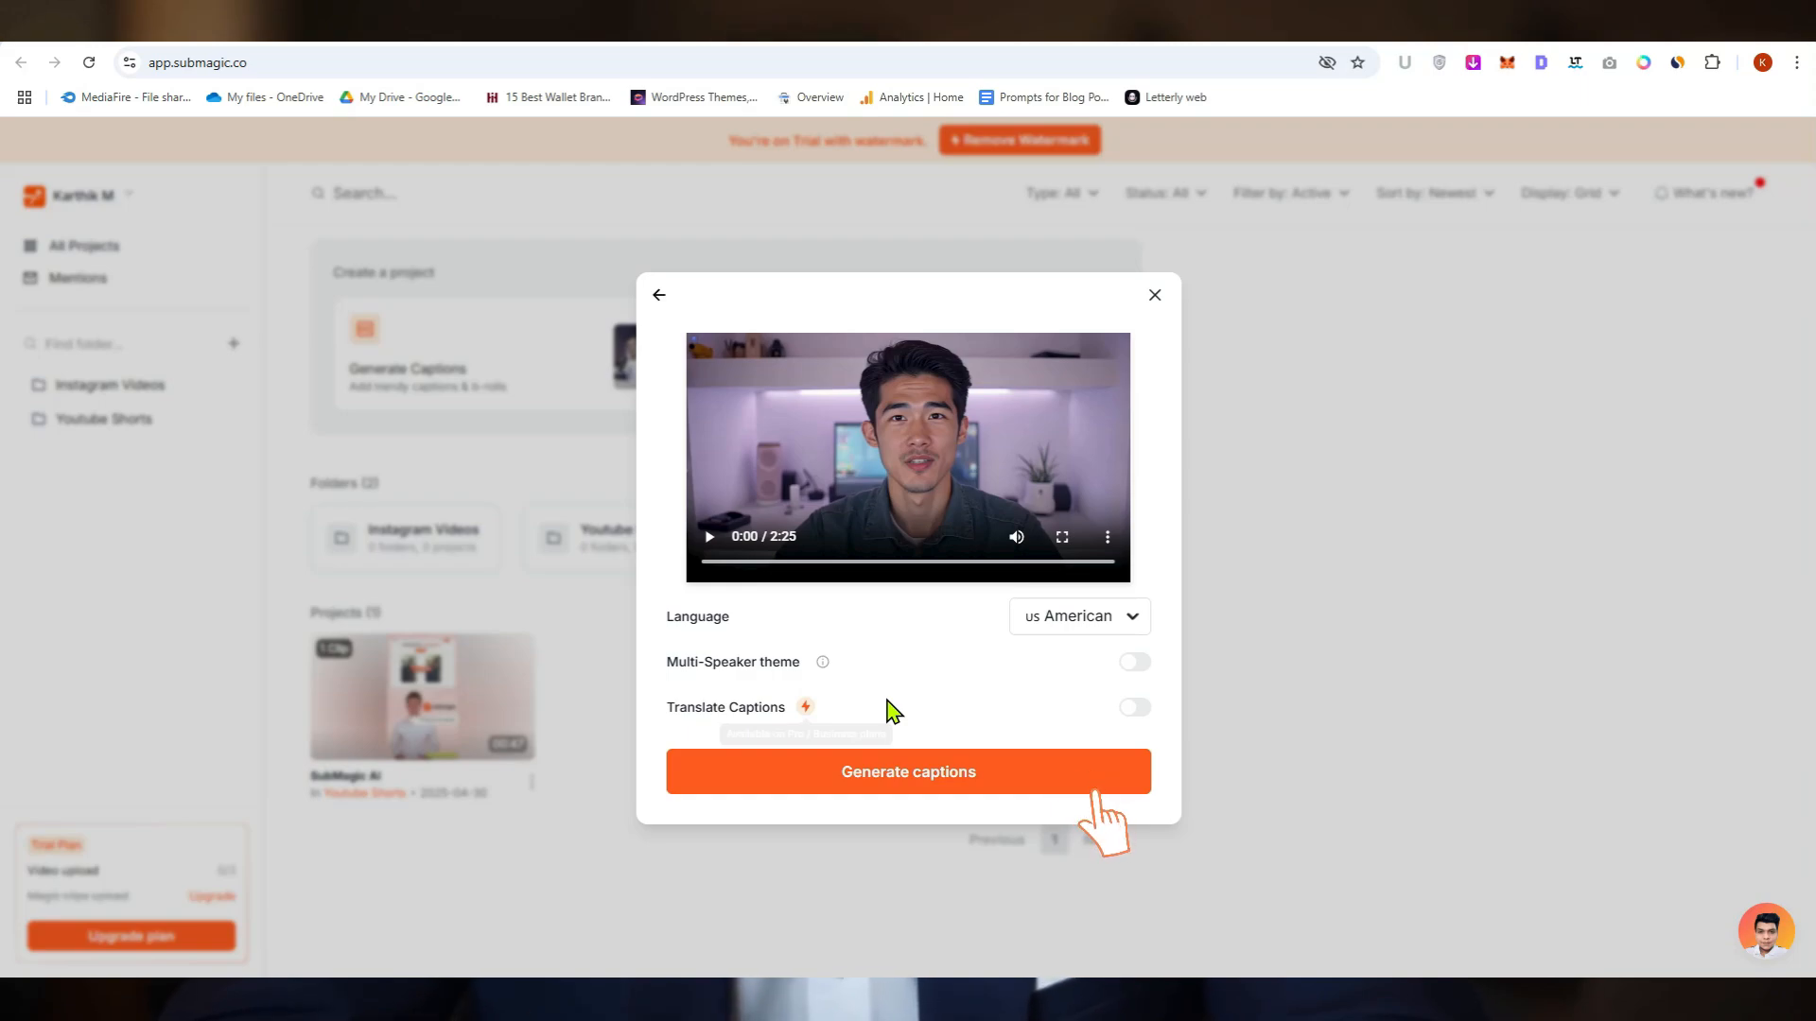
click(1074, 762)
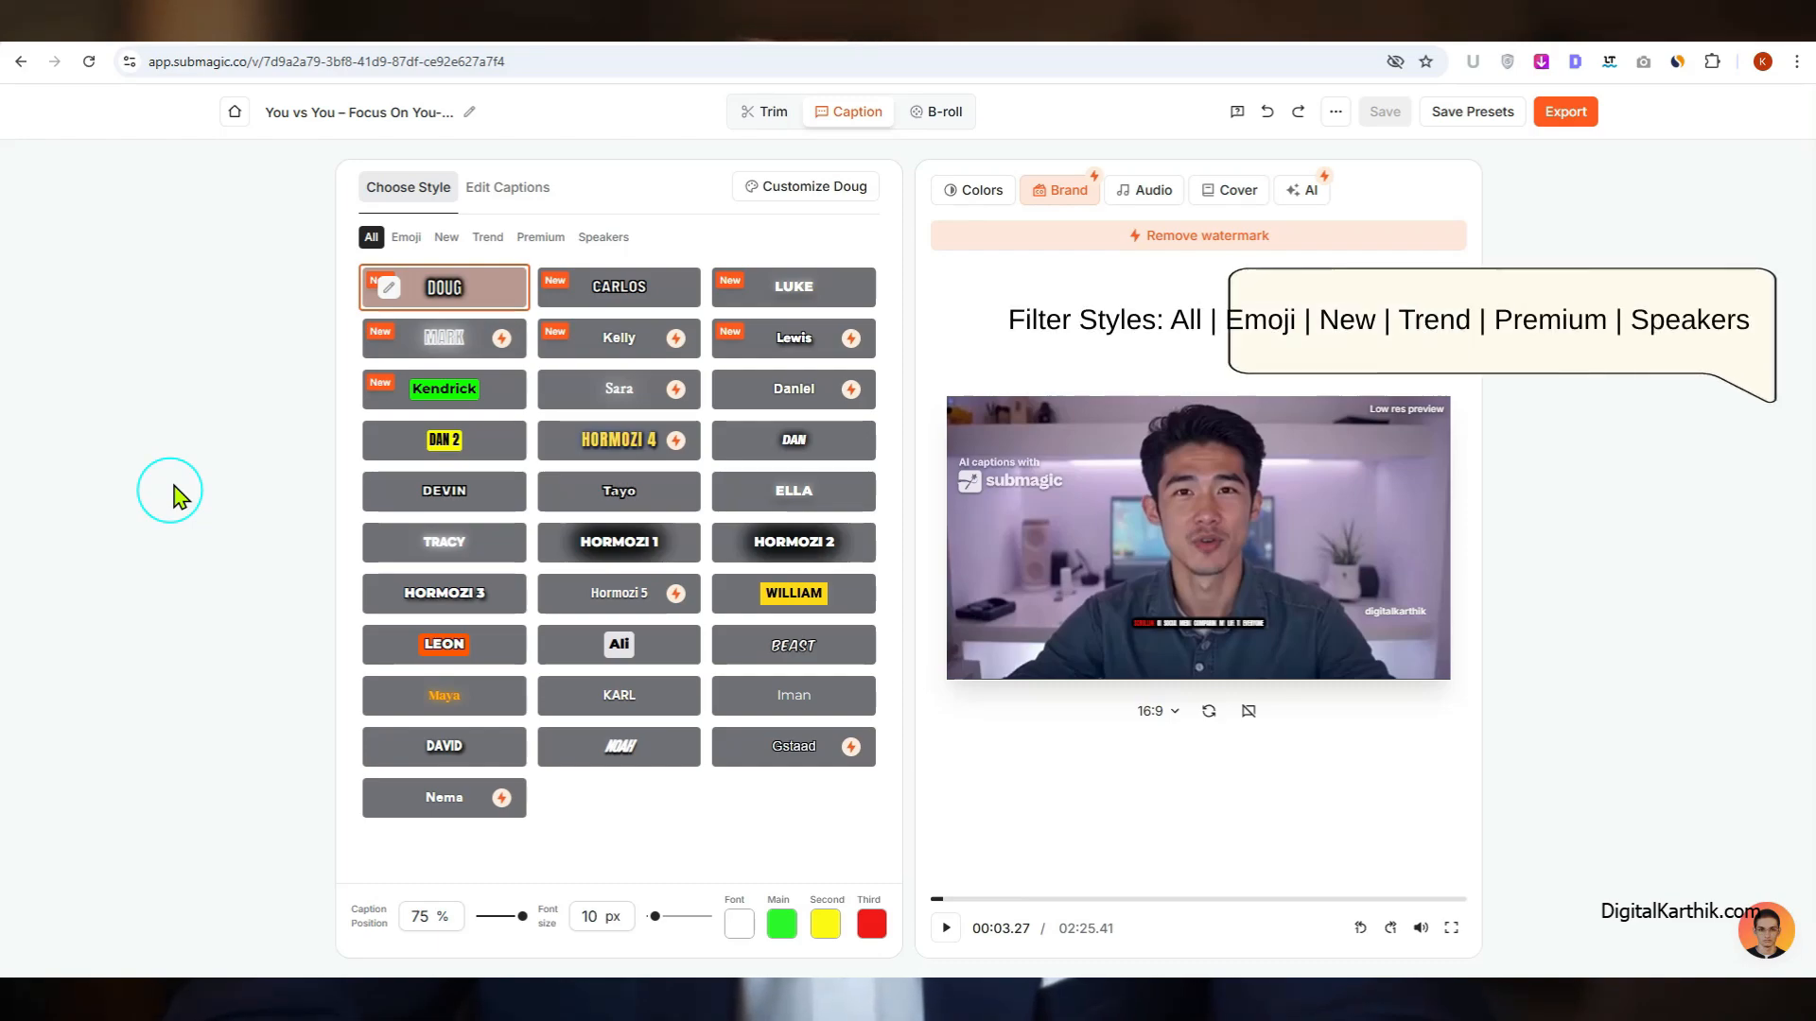
Step: Browse the caption styles filtered by Emoji, New, Trend, Premium and Speakers, and return to All
click(406, 238)
click(445, 239)
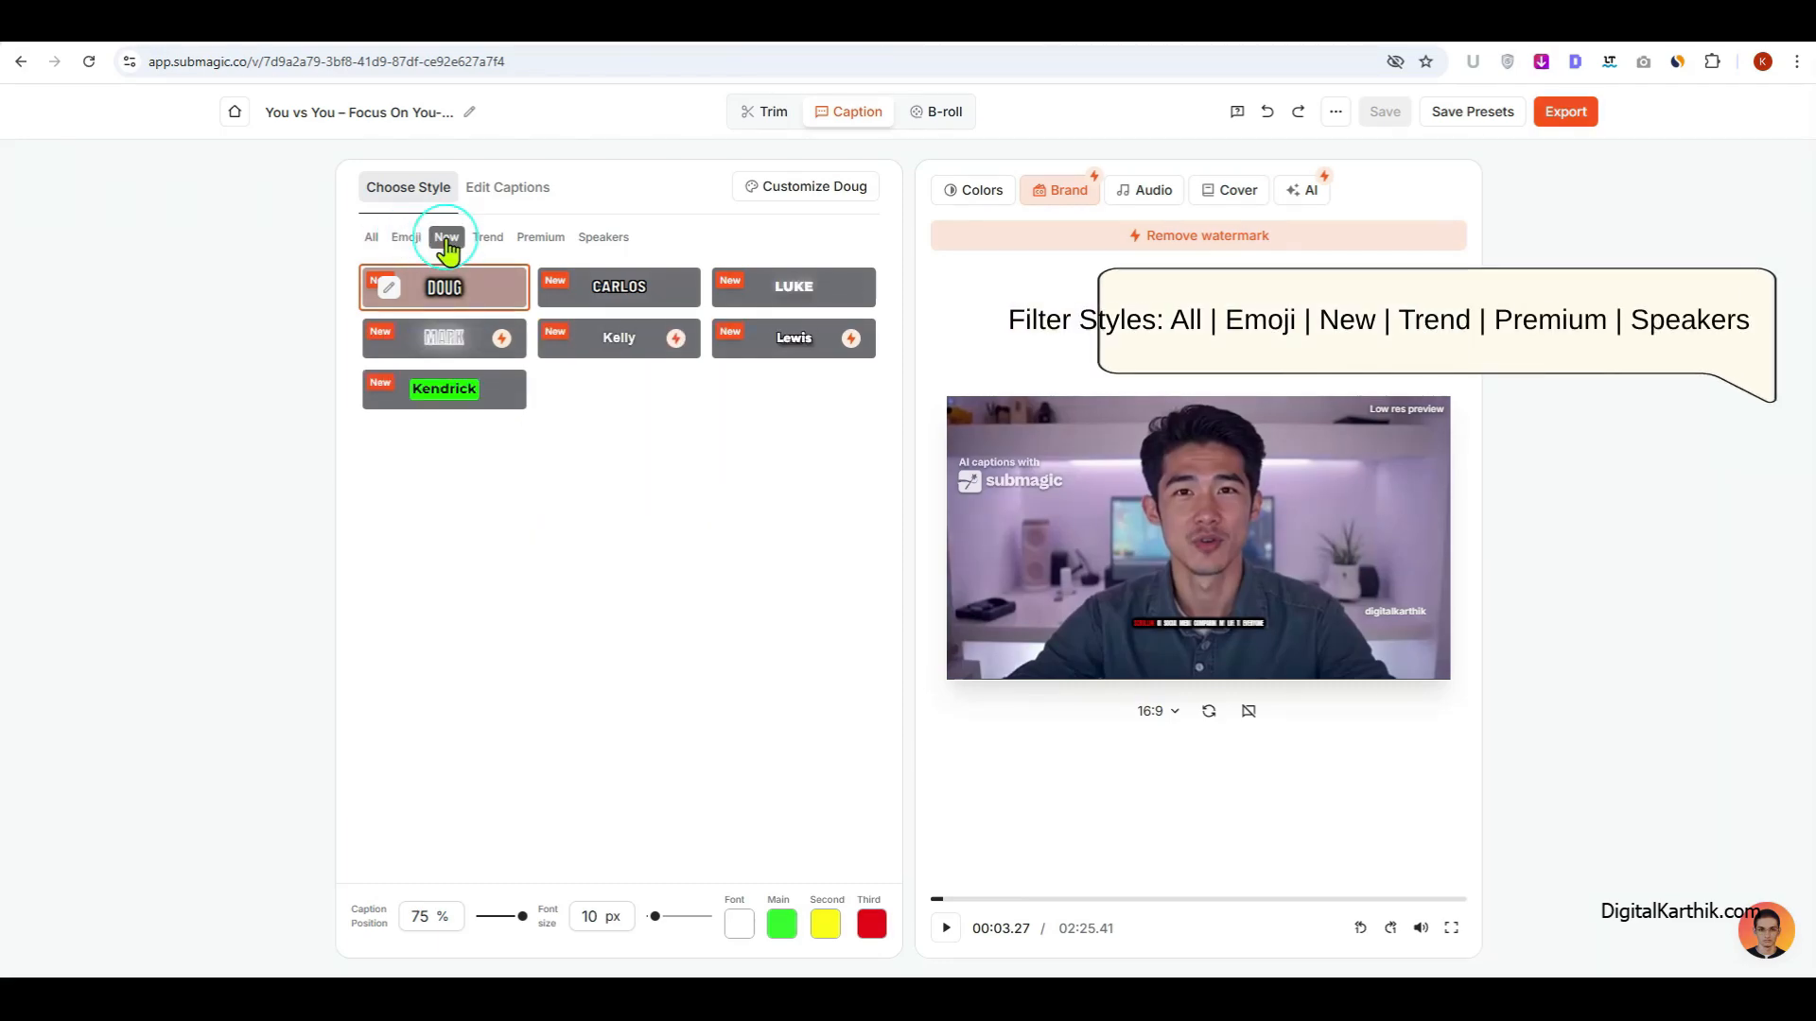
click(488, 240)
click(539, 239)
click(605, 244)
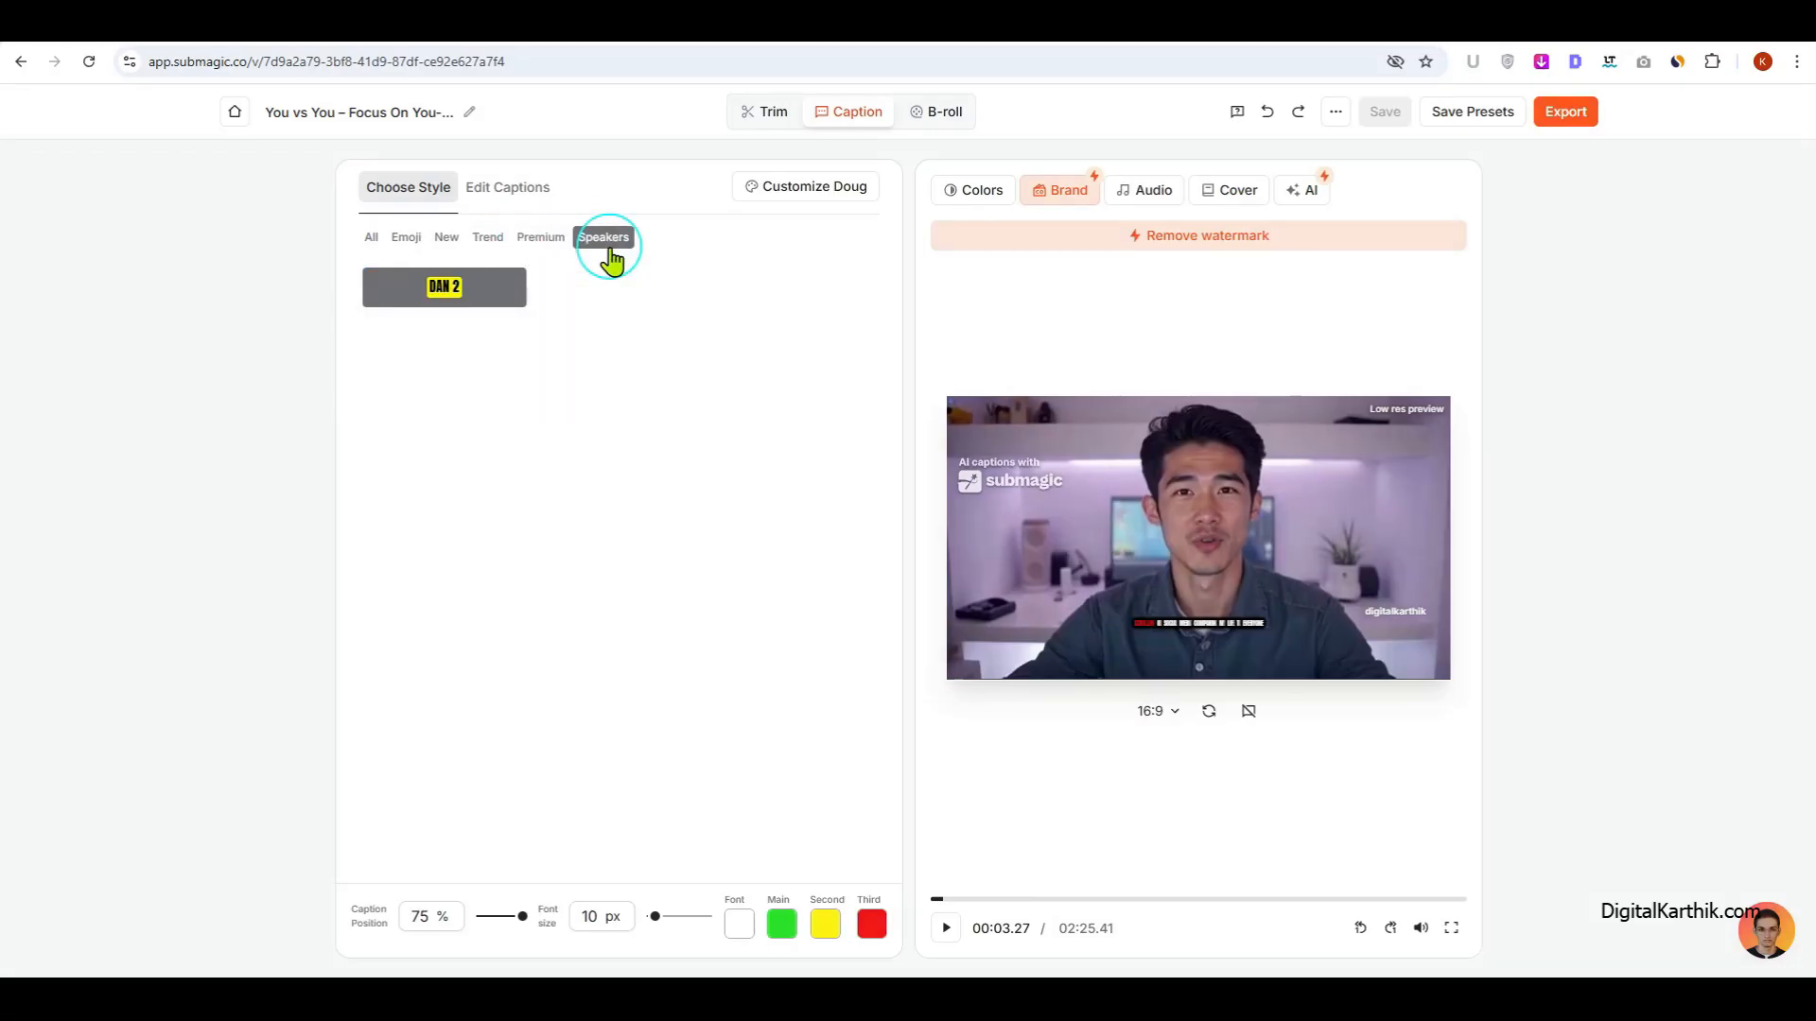
click(369, 243)
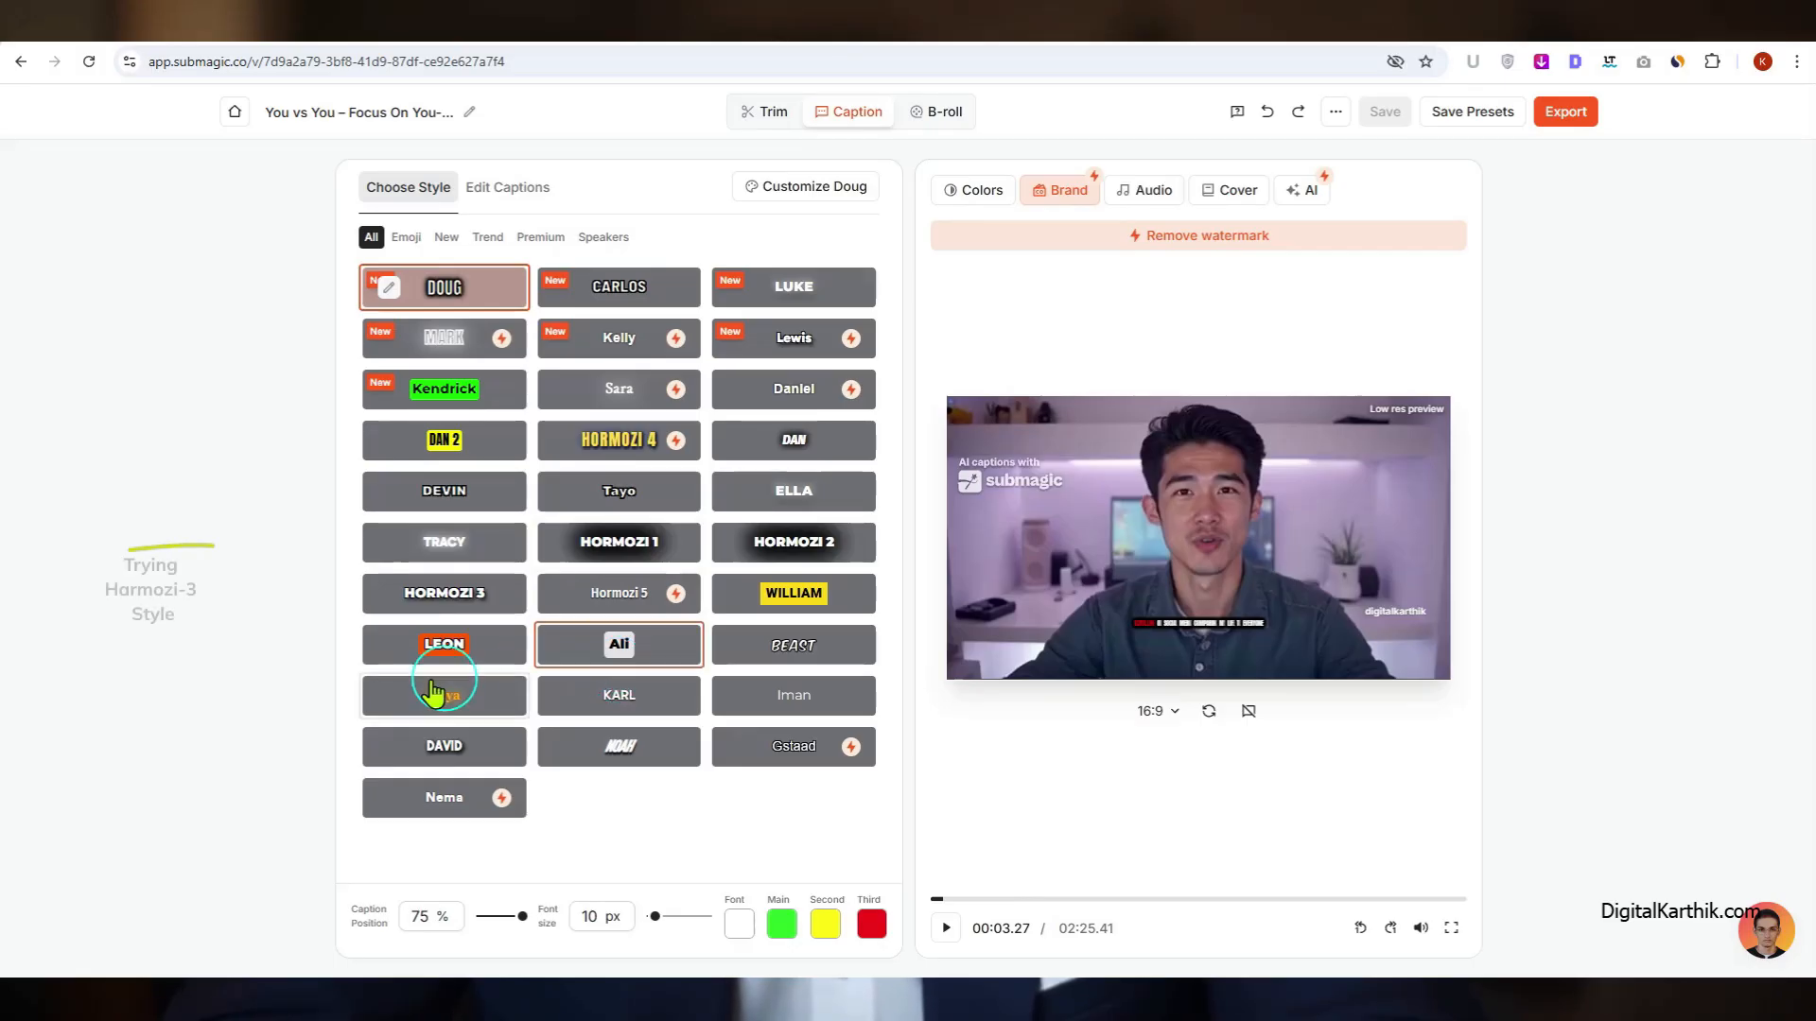
Step: Apply the Hormozi 3 caption style and set its font size to 20 px
click(419, 613)
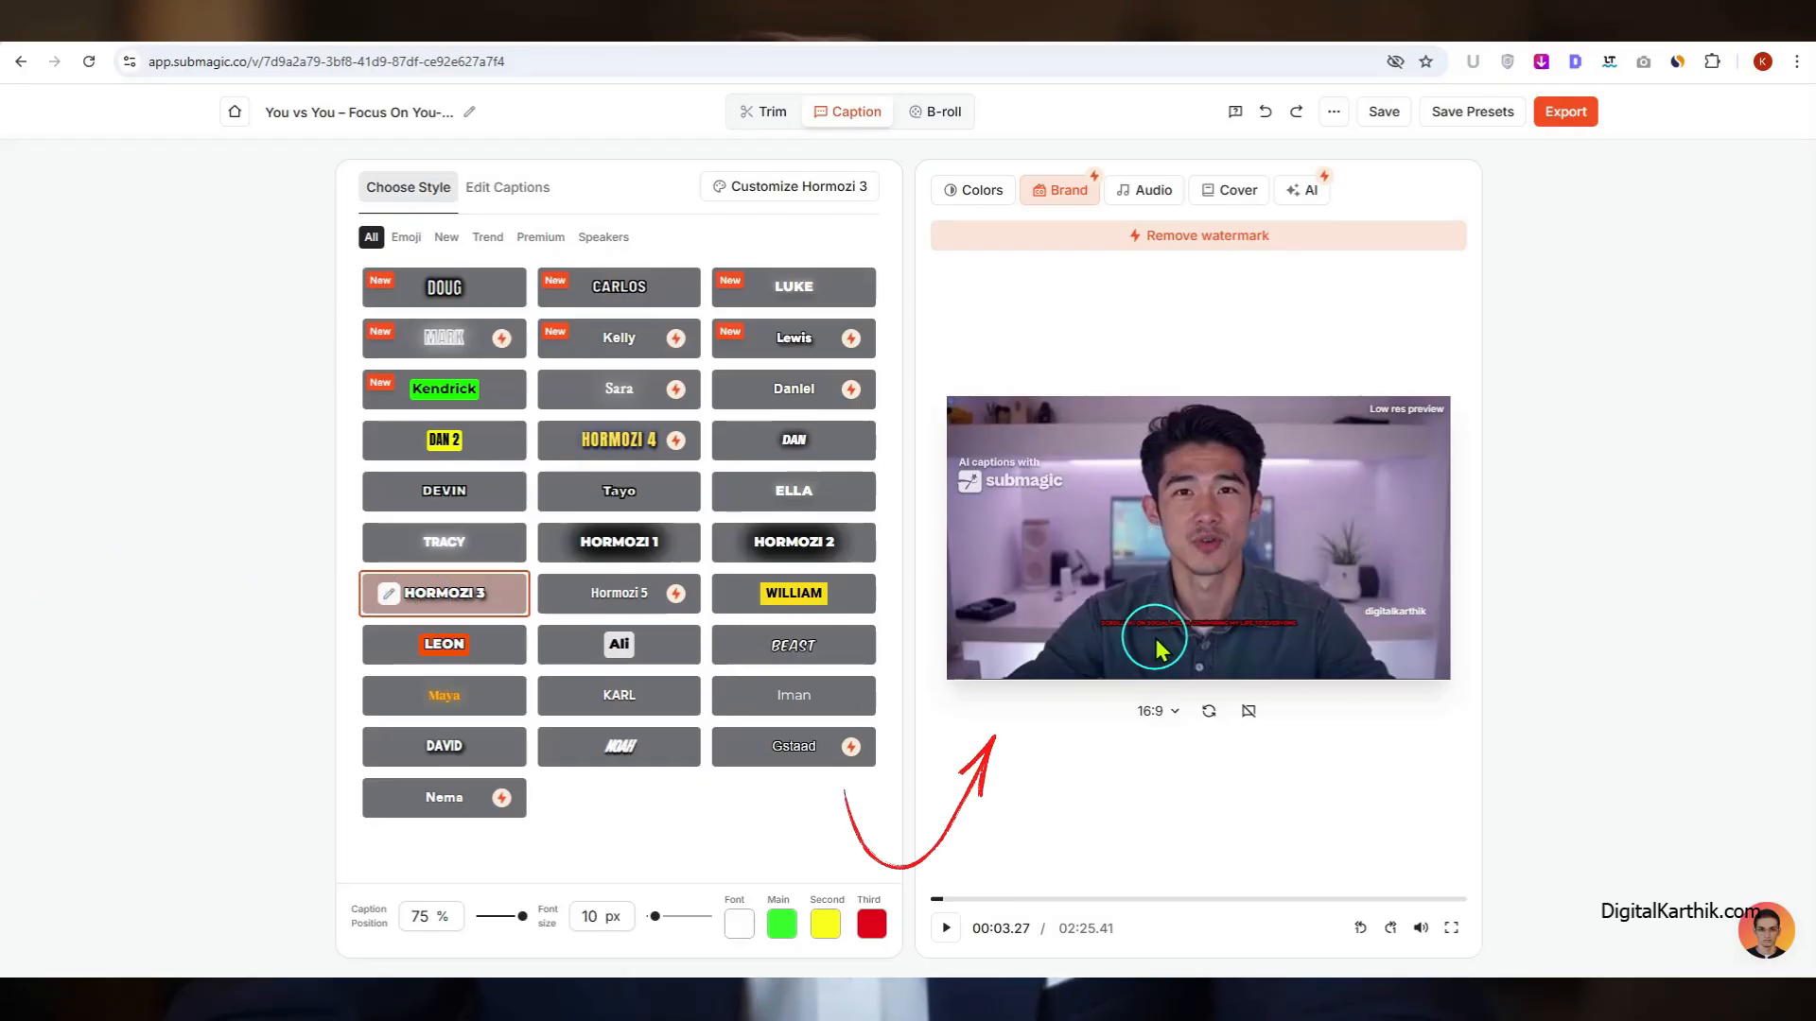
click(603, 920)
key(BackSpace)
text(2)
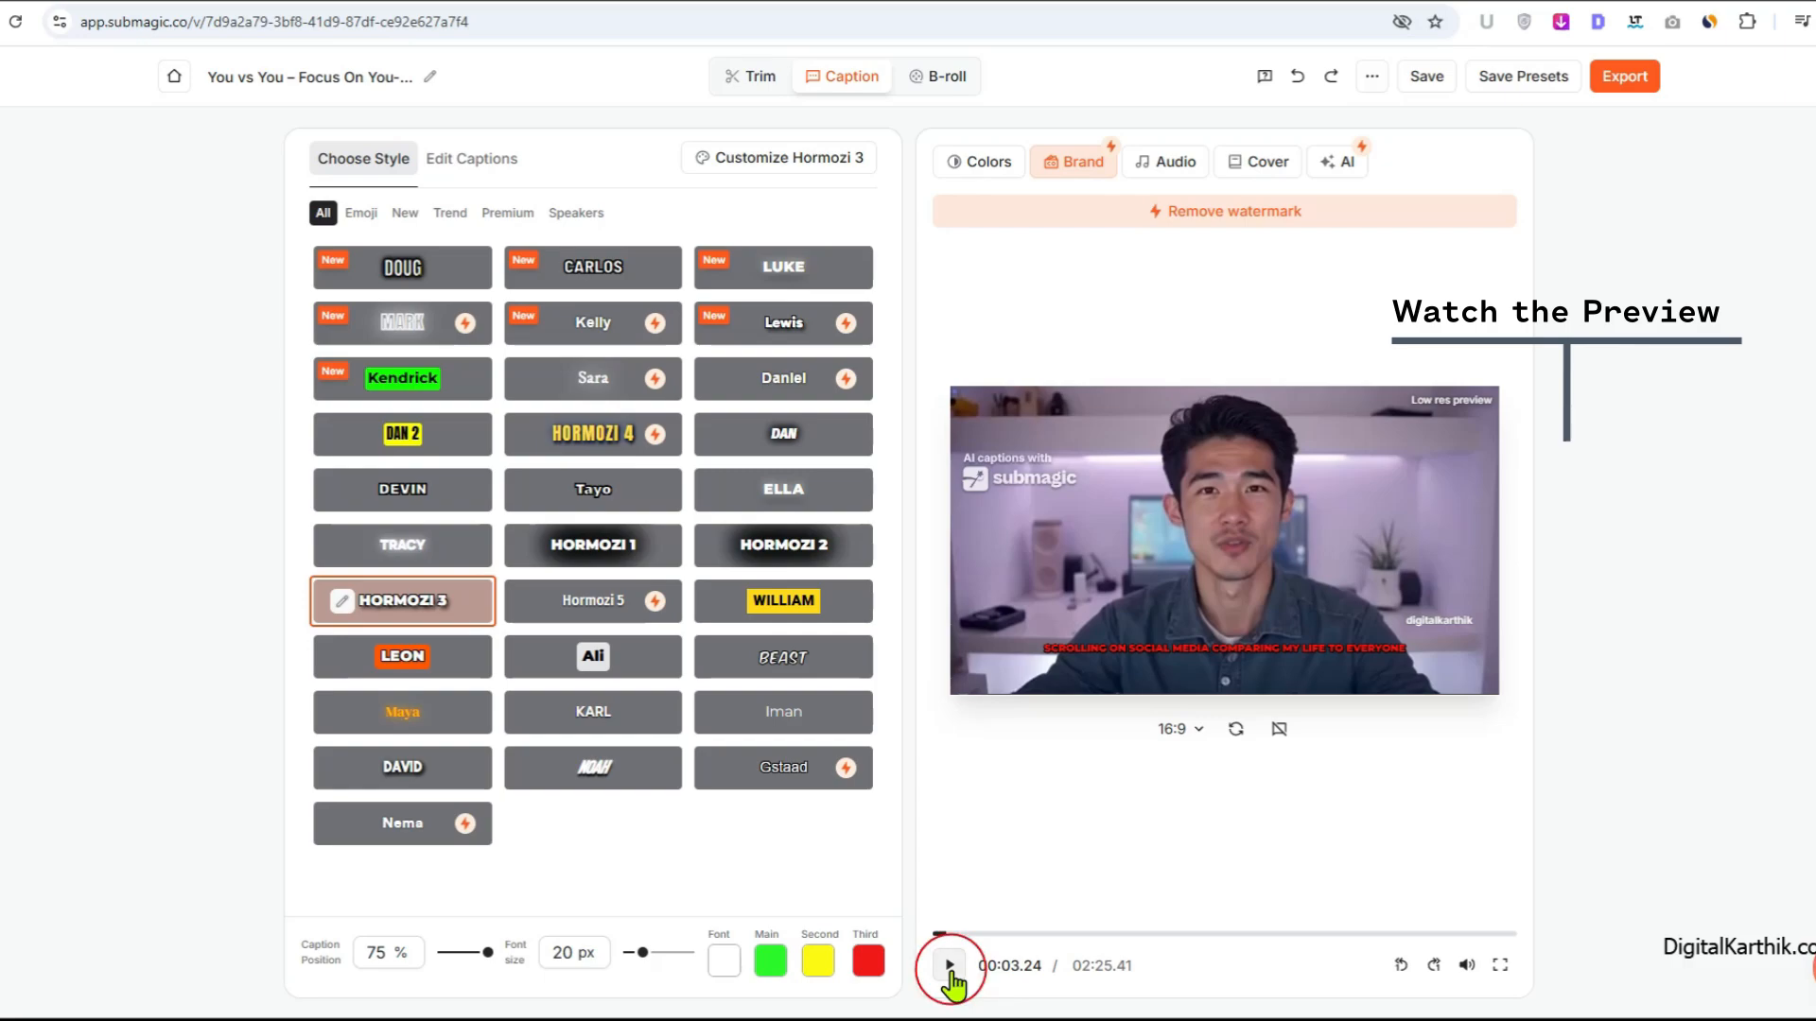
Step: Play the video preview to check the styled captions, pausing at about 18 seconds
click(949, 966)
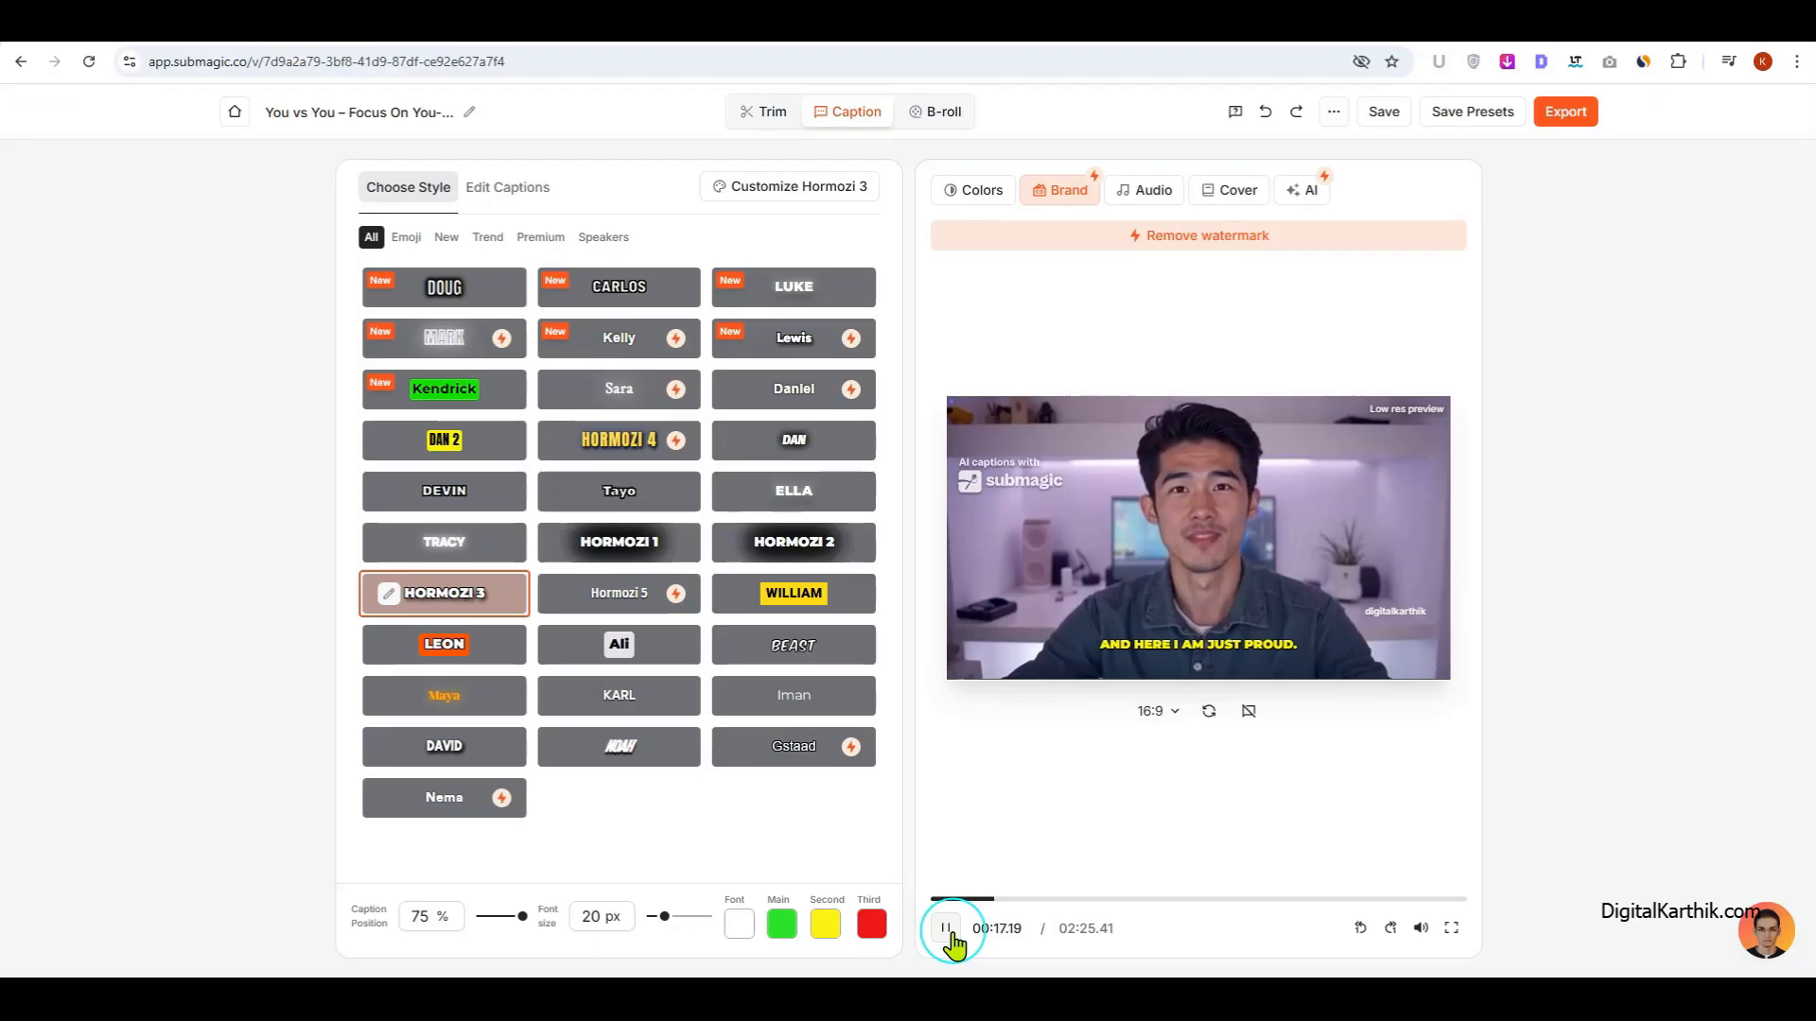
click(948, 932)
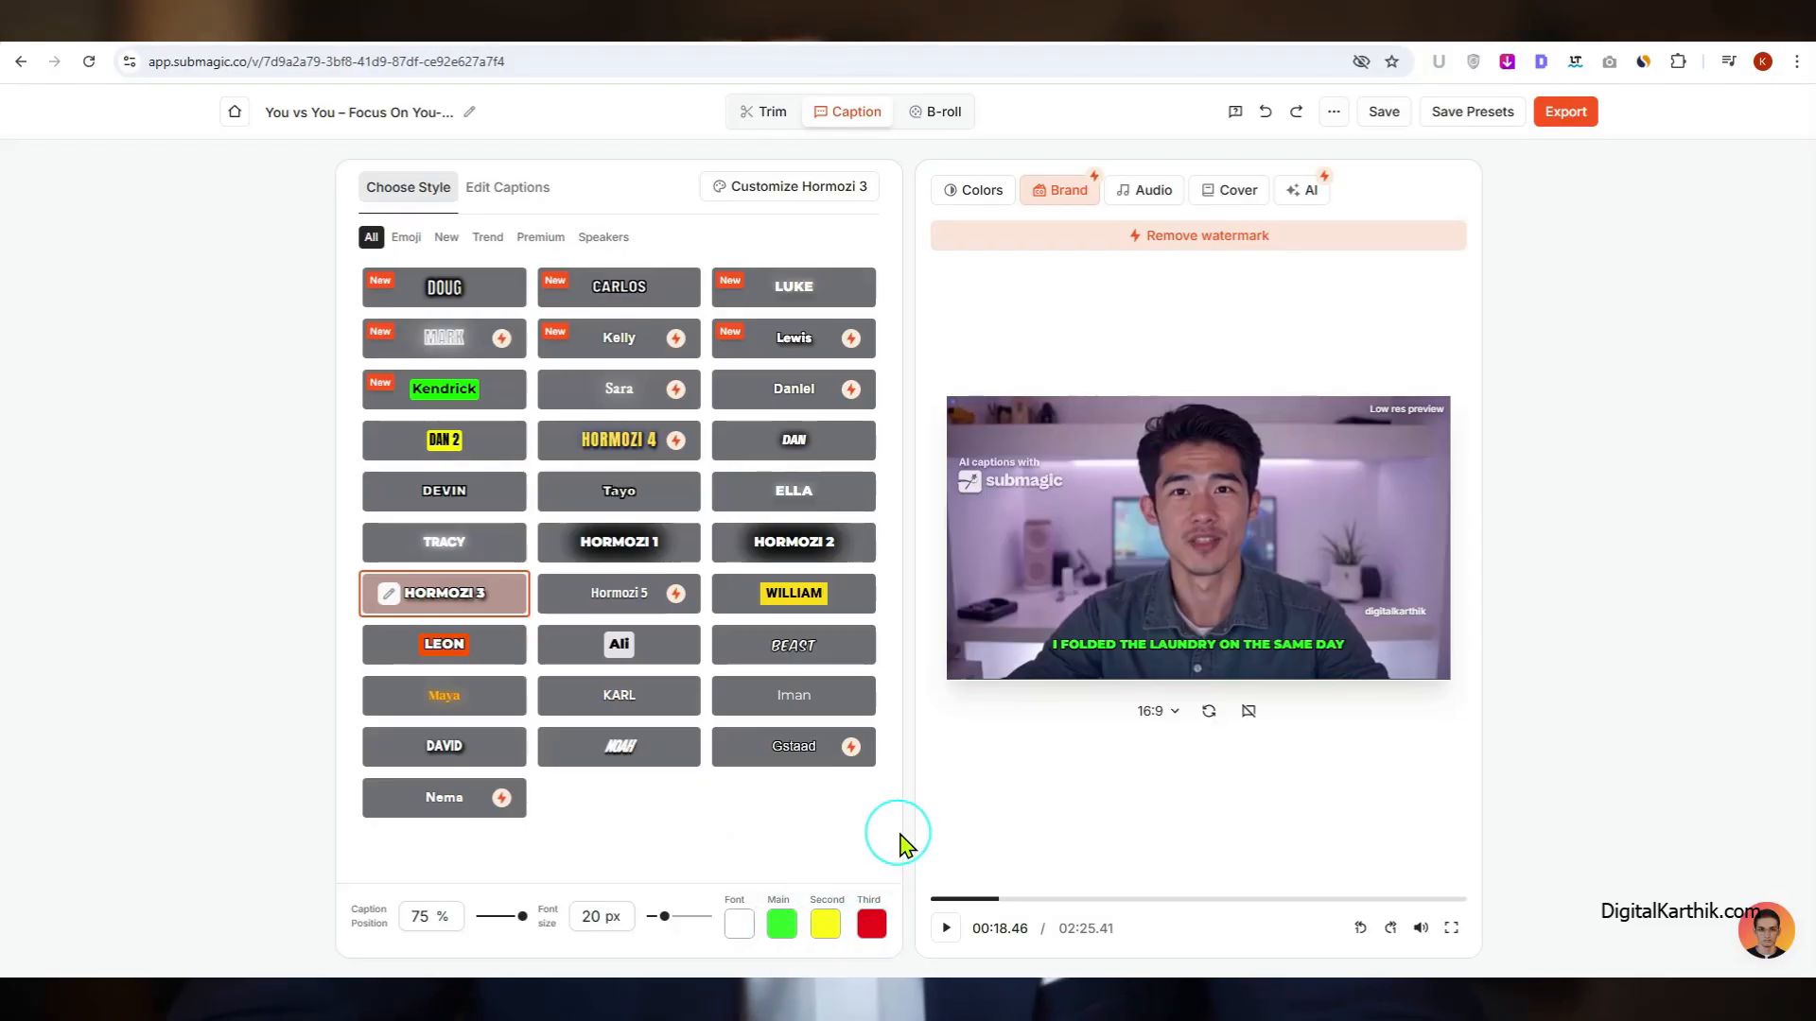
Step: Check the main and font caption color choices without changing them, and set the caption position to 74%
click(784, 931)
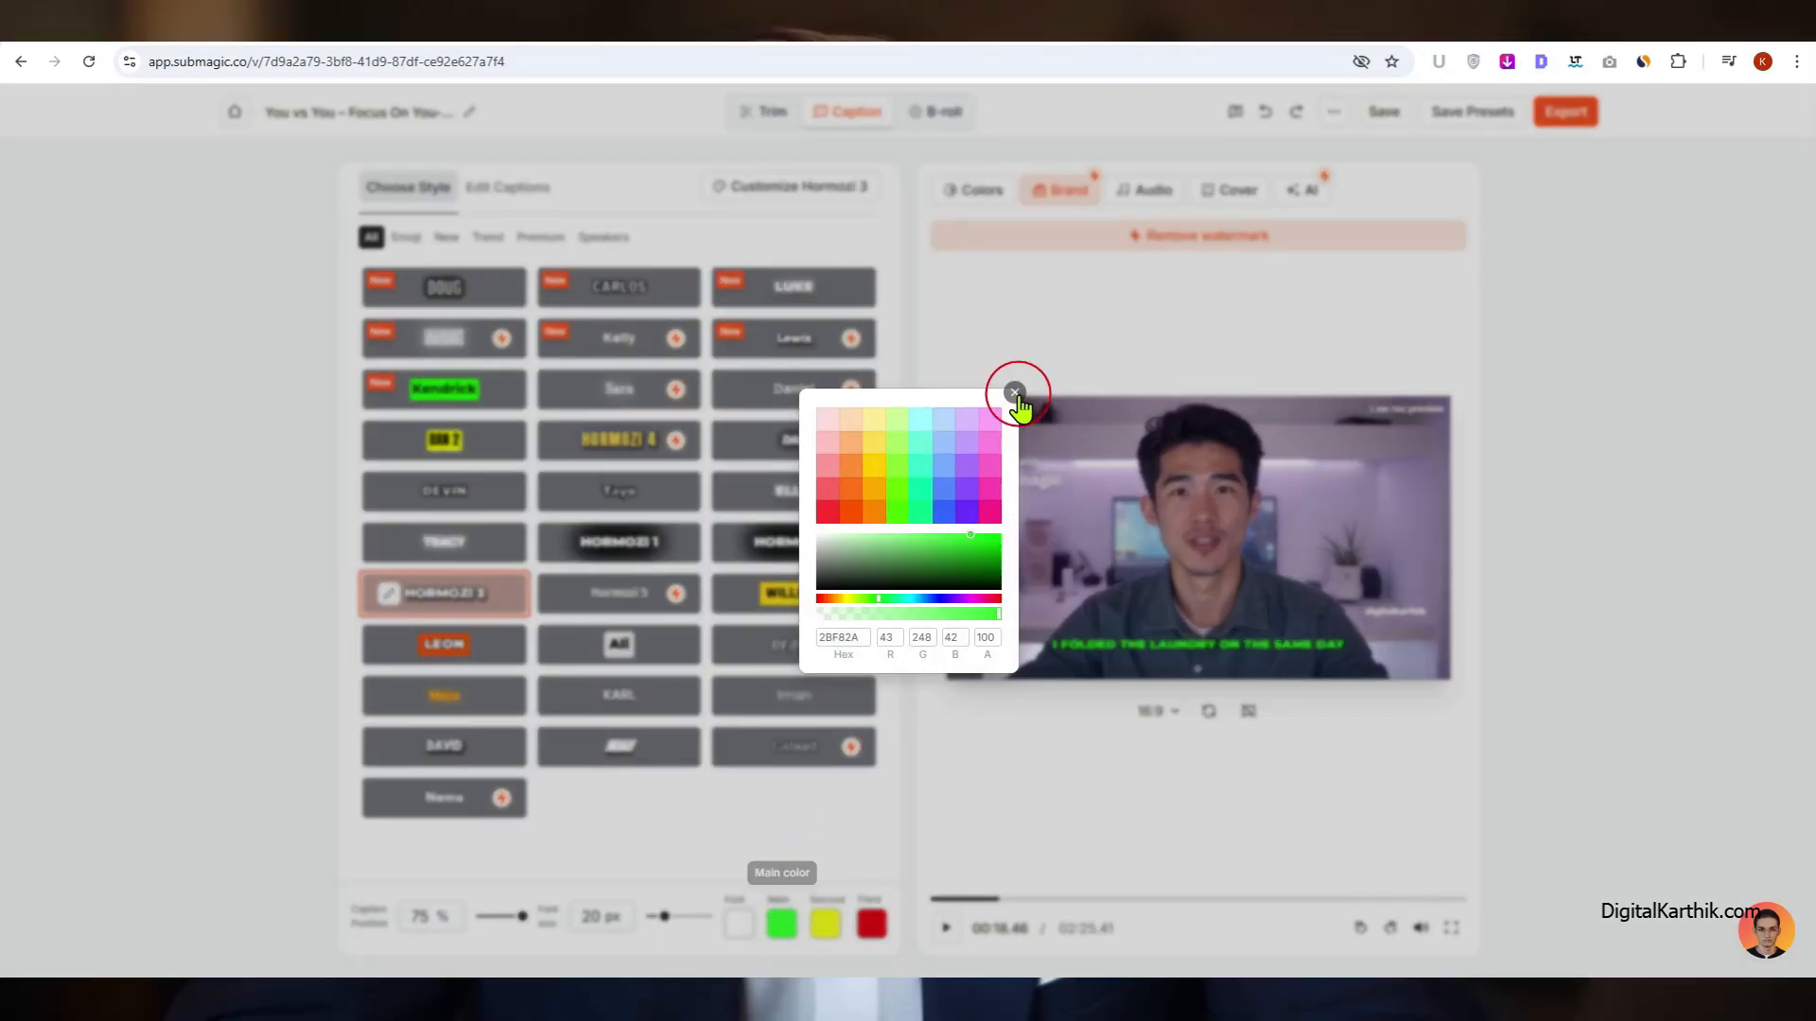
click(1015, 393)
click(736, 931)
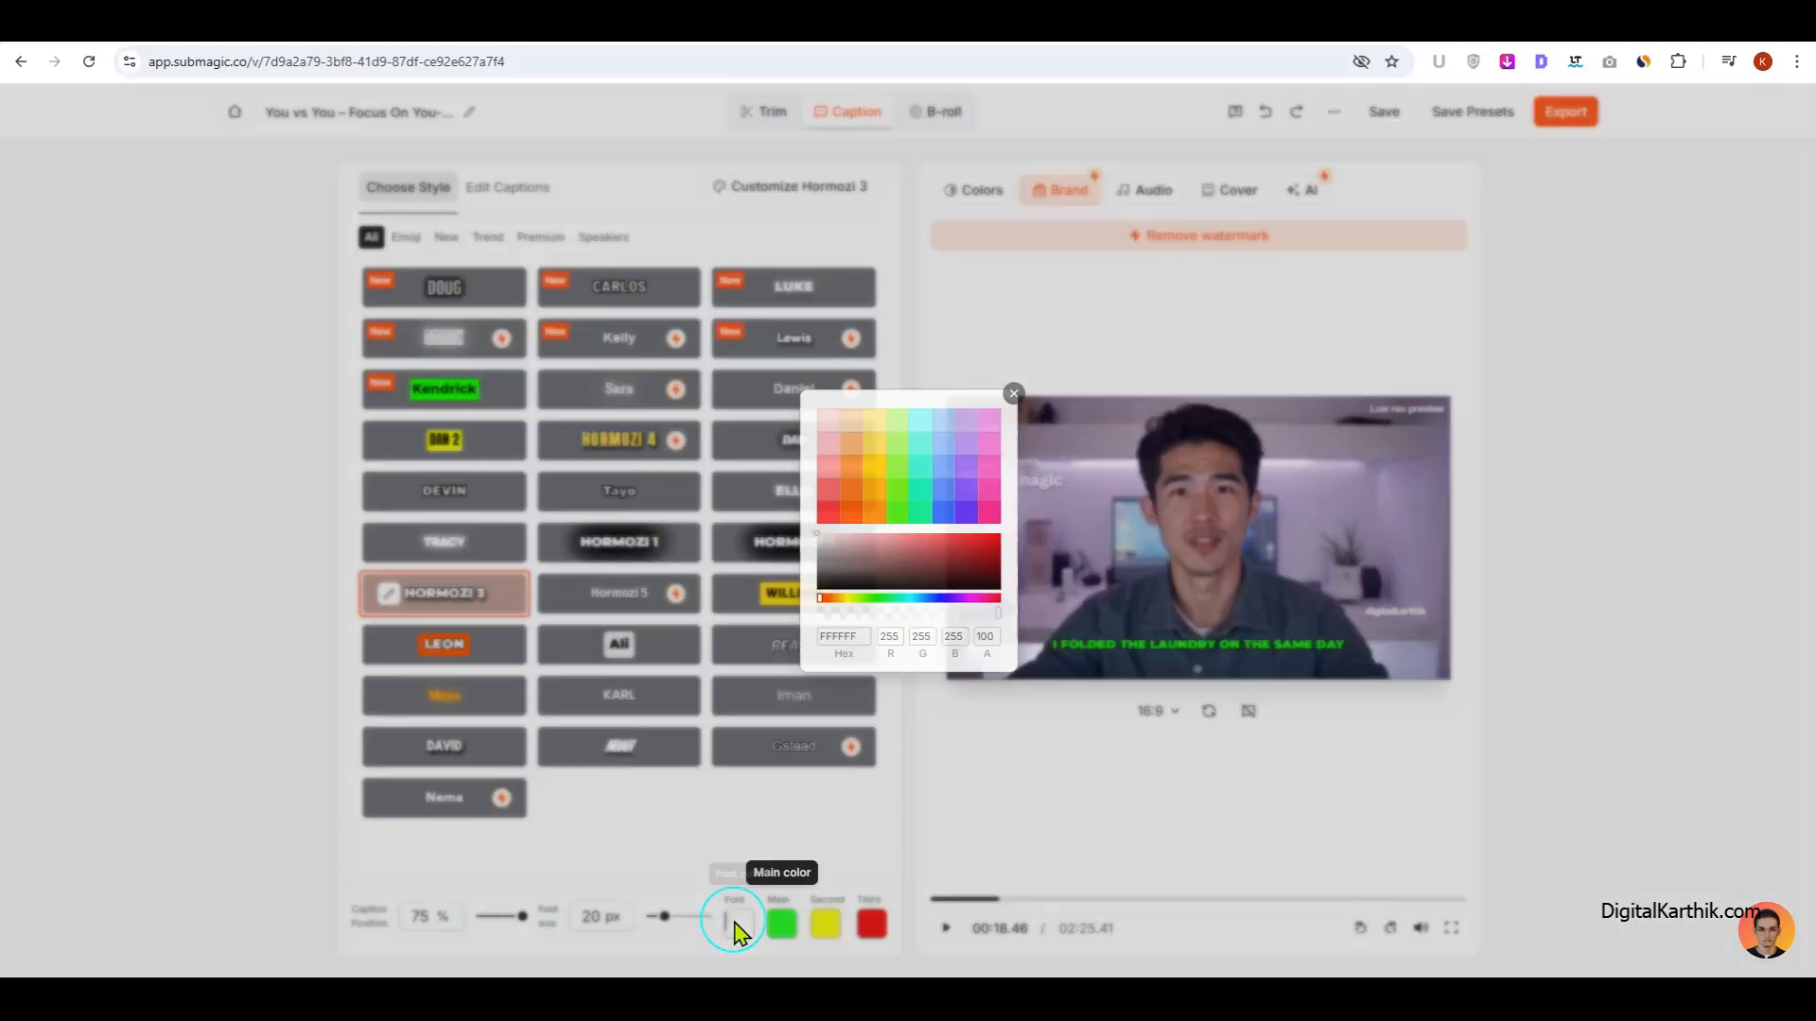
click(1012, 394)
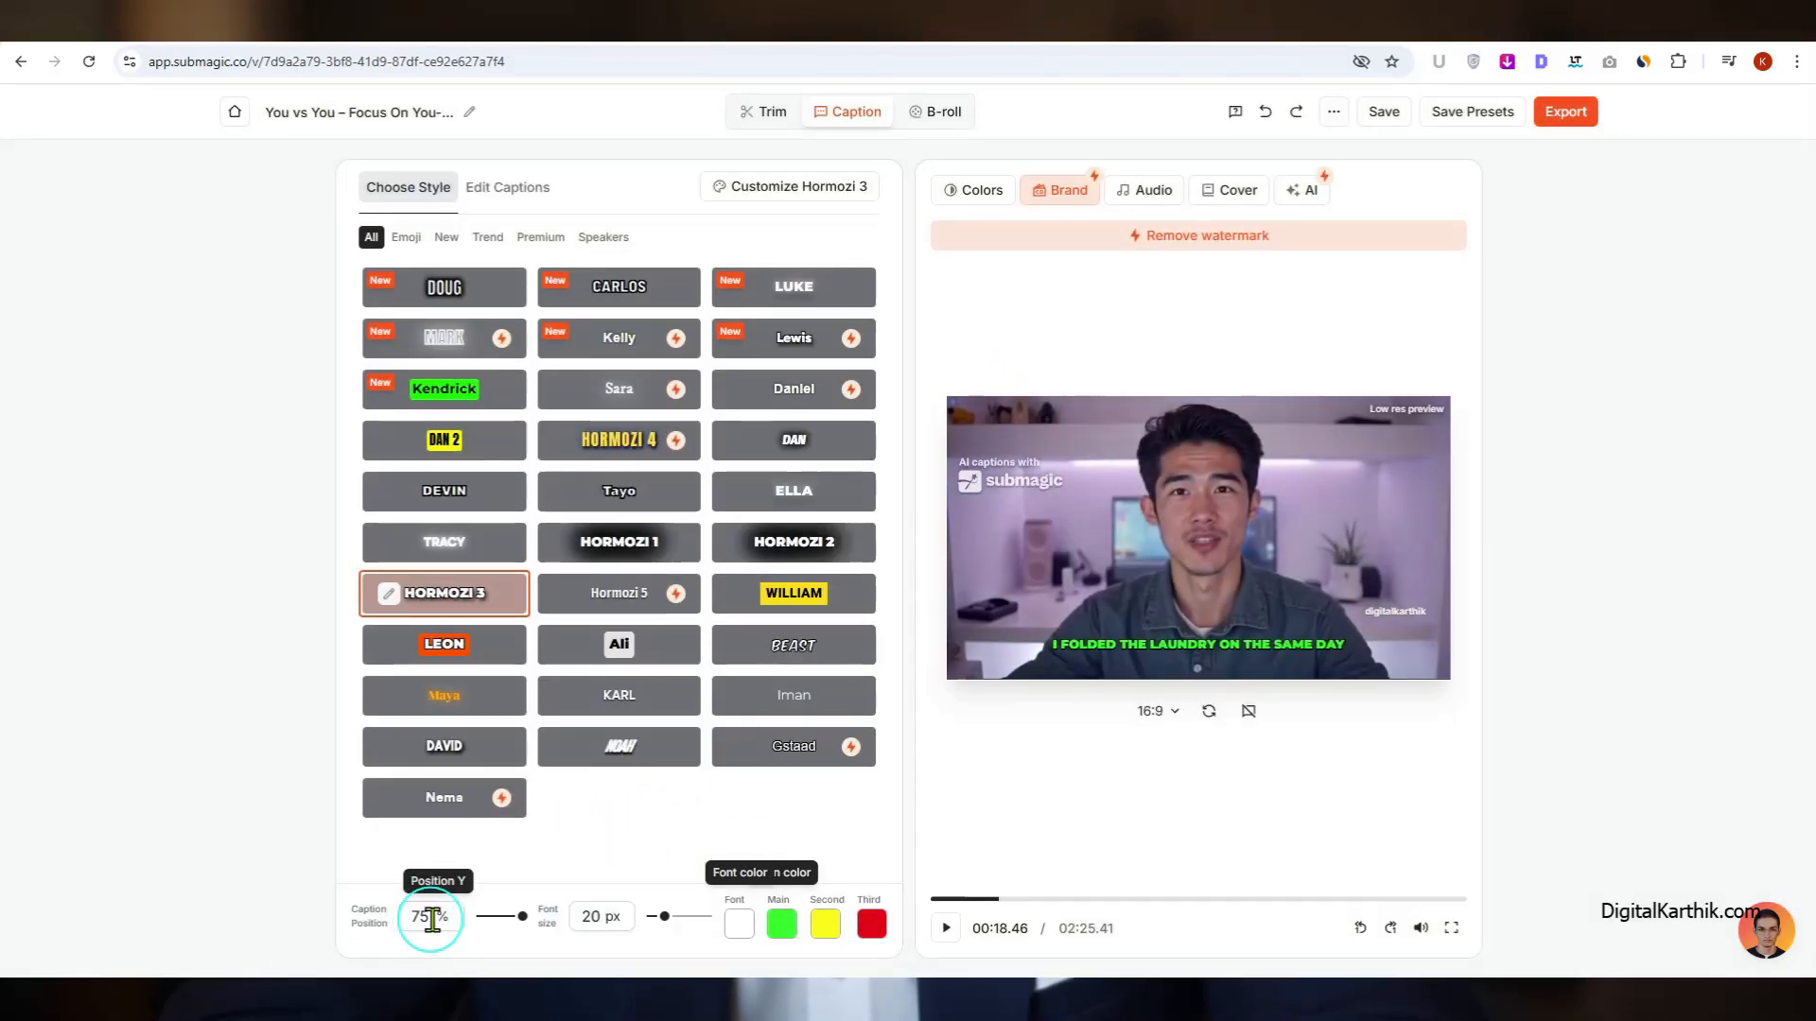
mouse_move(523, 917)
mouse_down()
mouse_move(481, 918)
mouse_move(522, 918)
mouse_up()
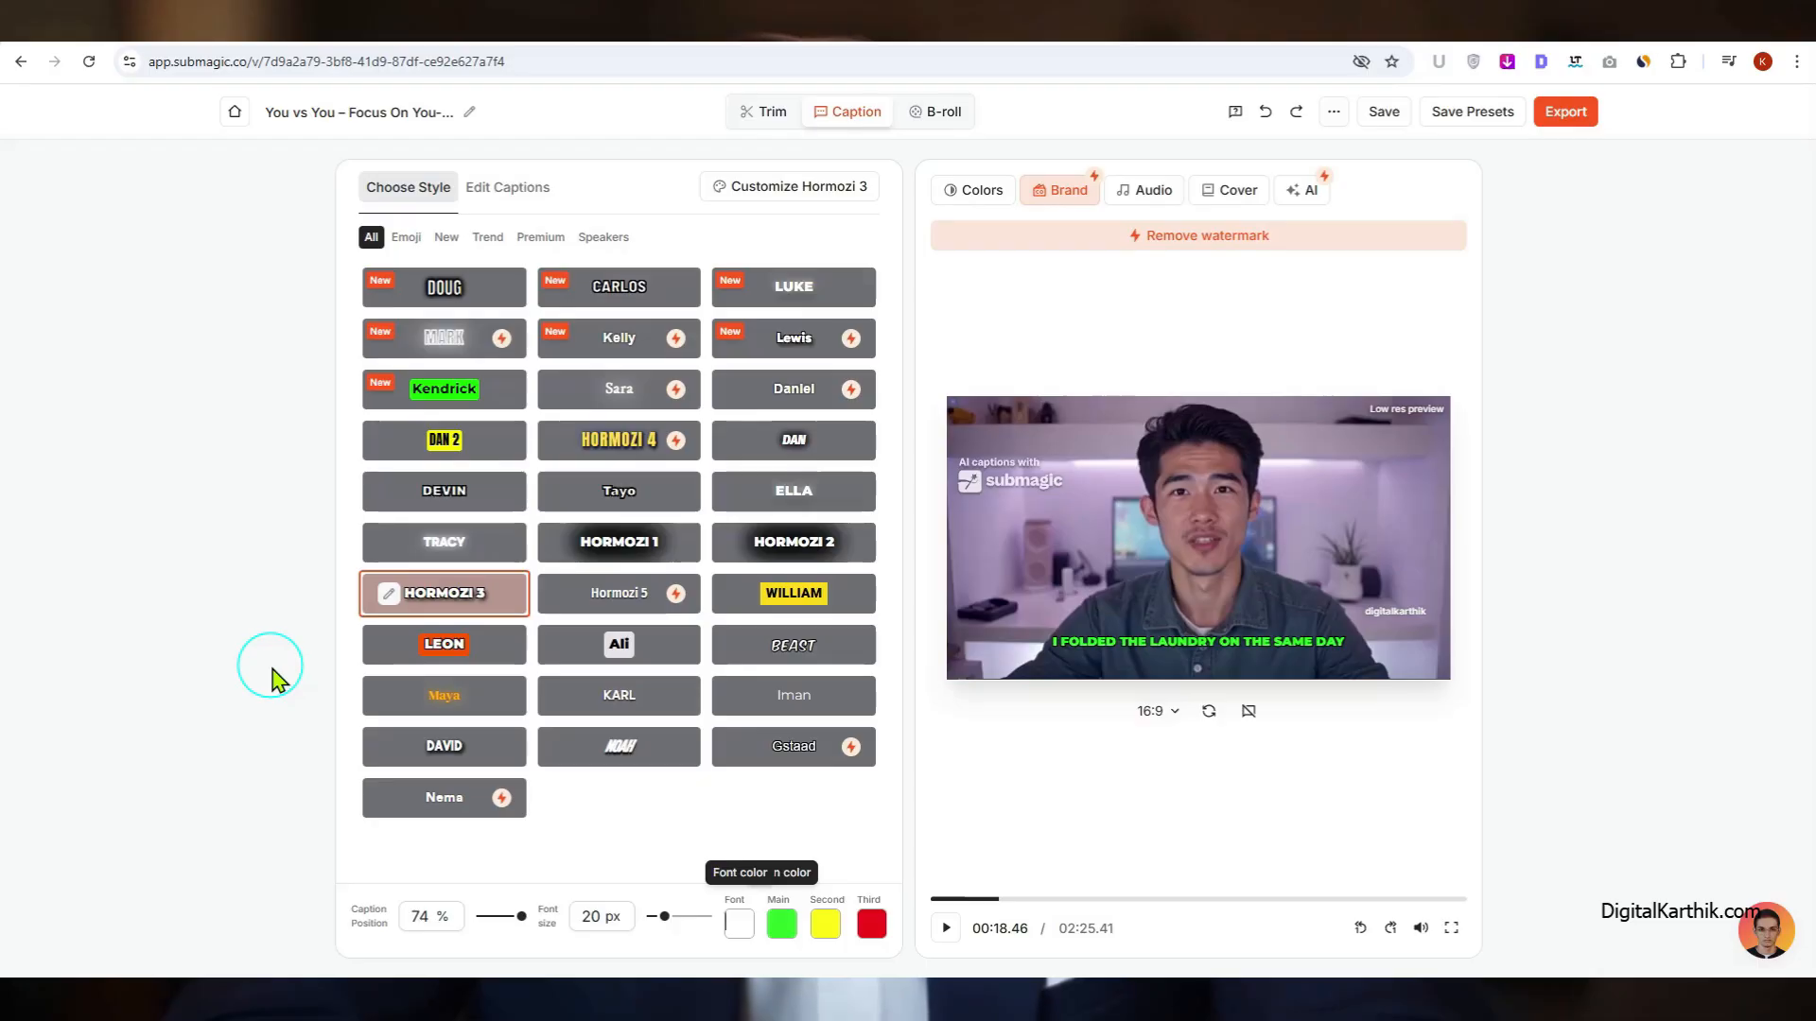
Step: Open the Hormozi 3 customization and review the font family, font weight, size, font color and stroke color options
click(793, 194)
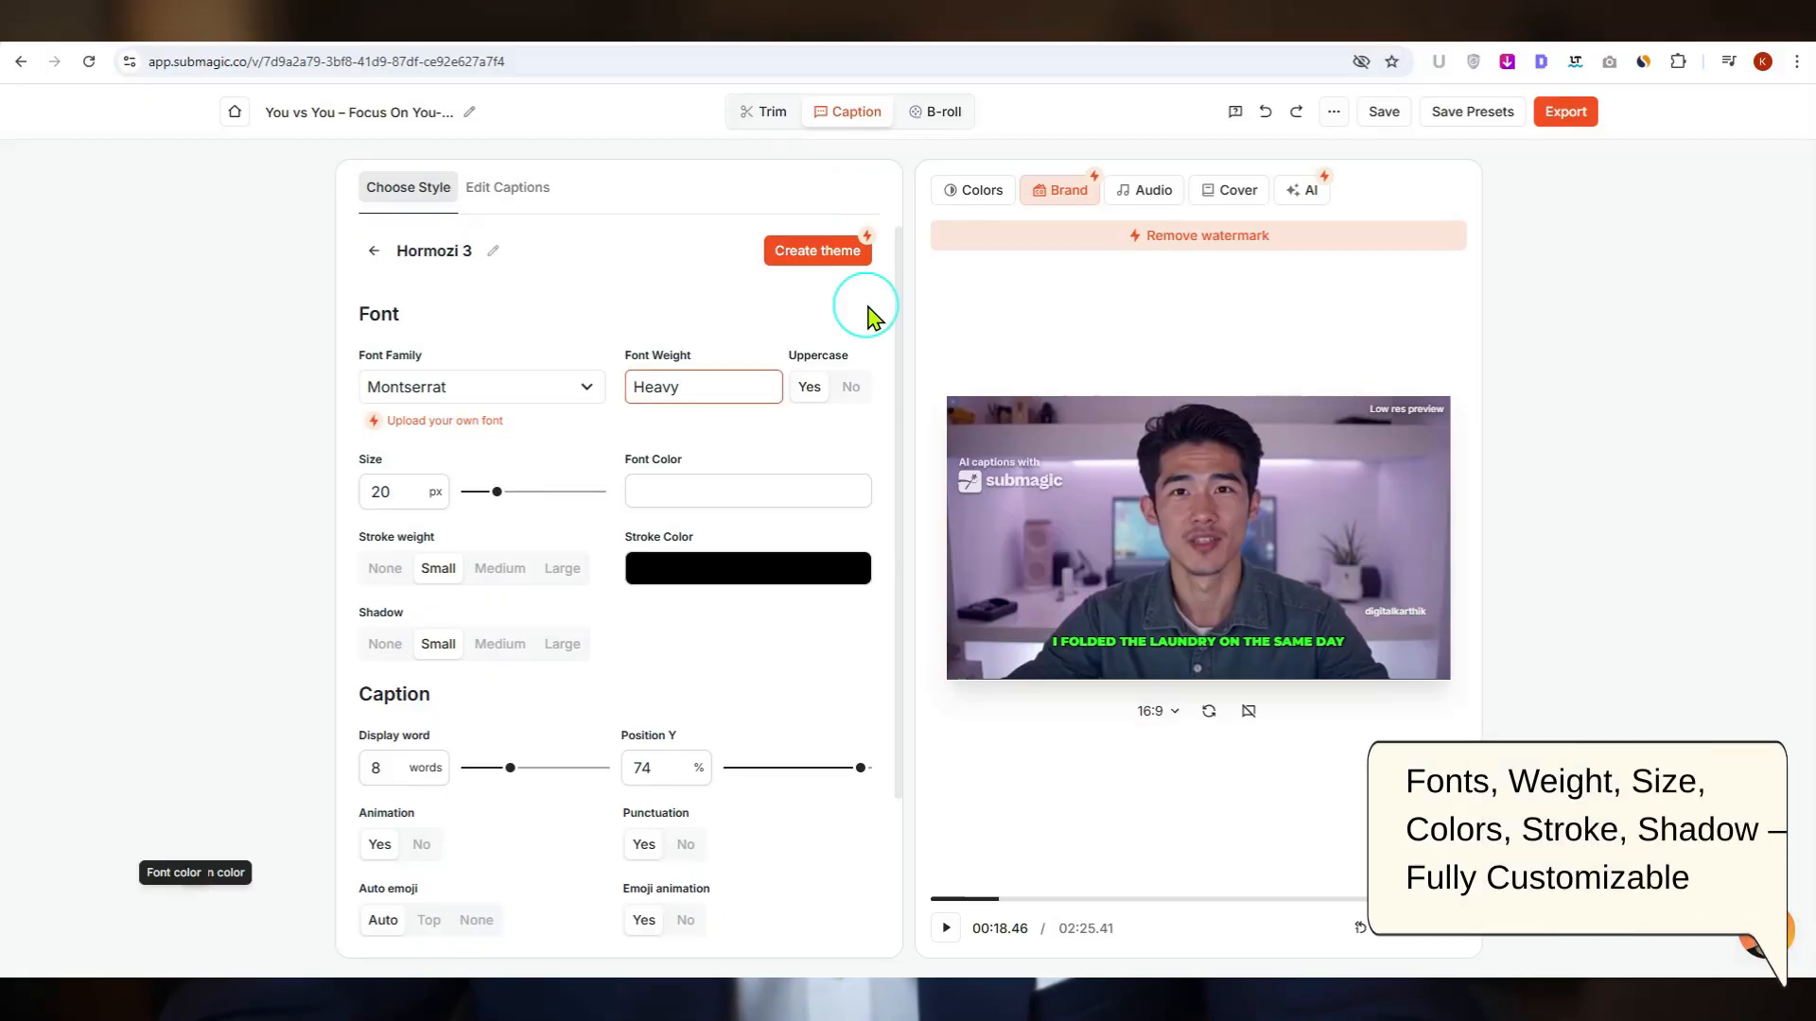
click(569, 391)
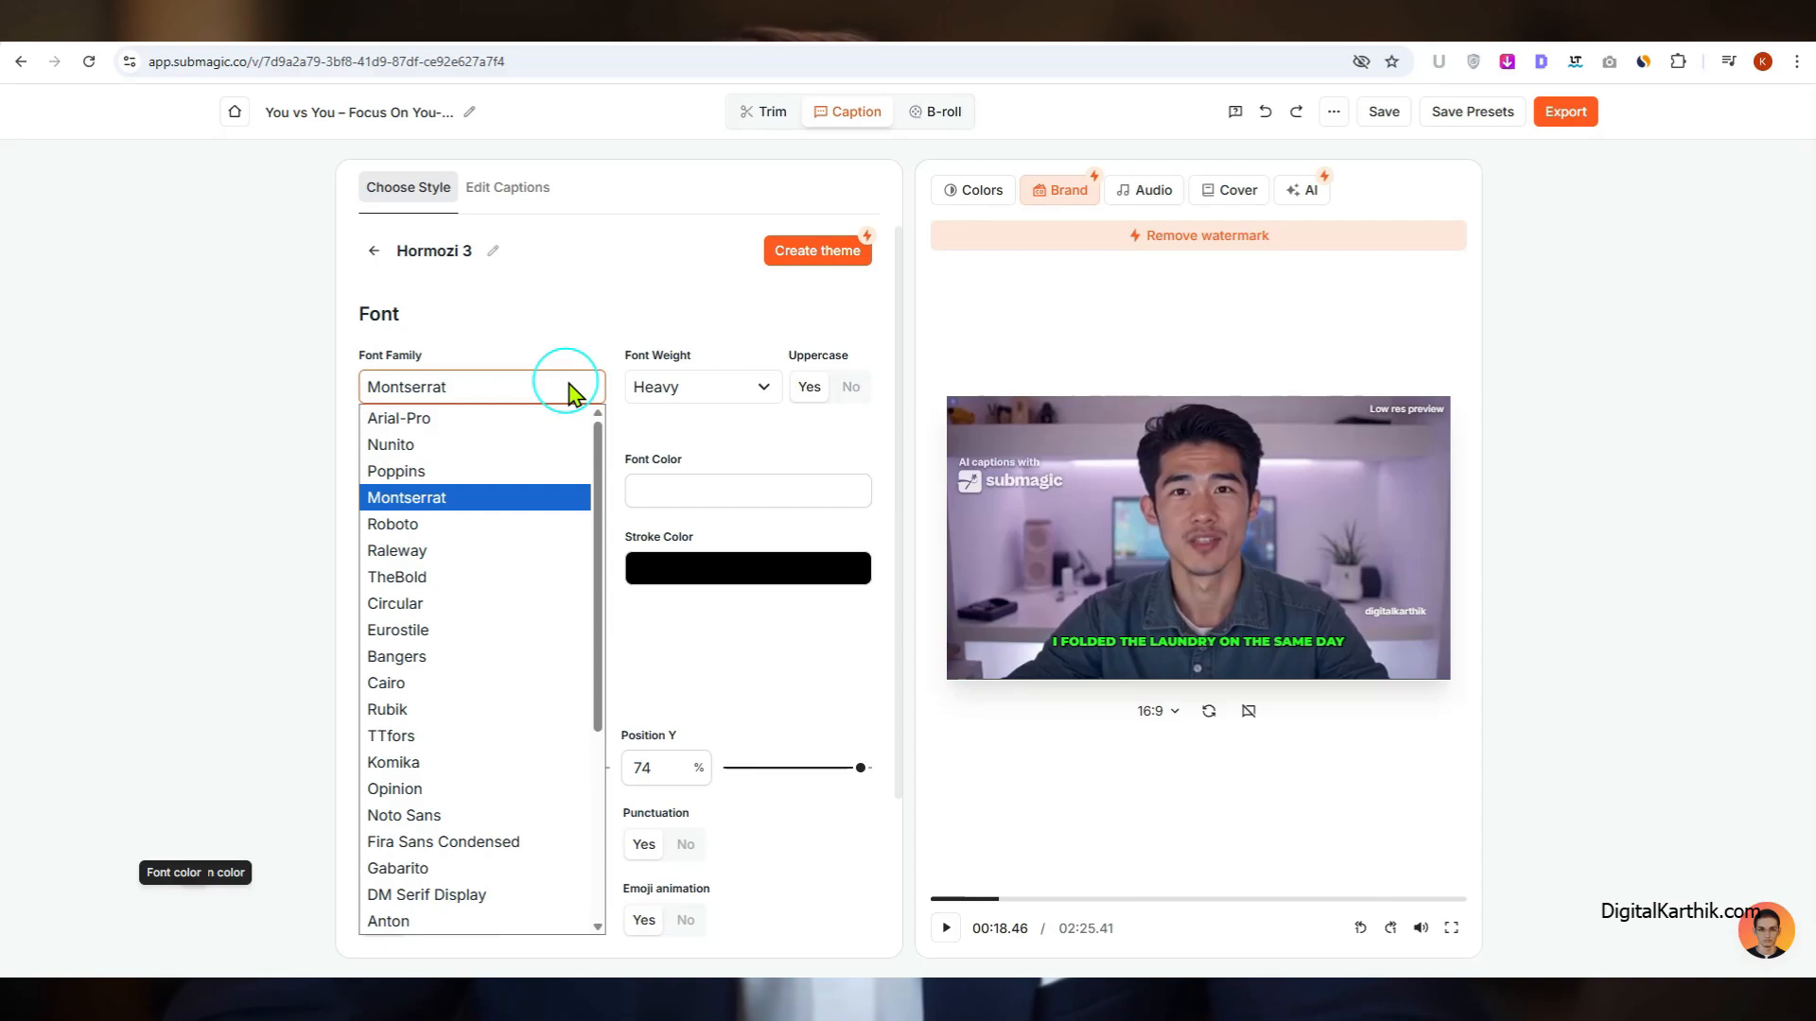
click(568, 390)
click(713, 397)
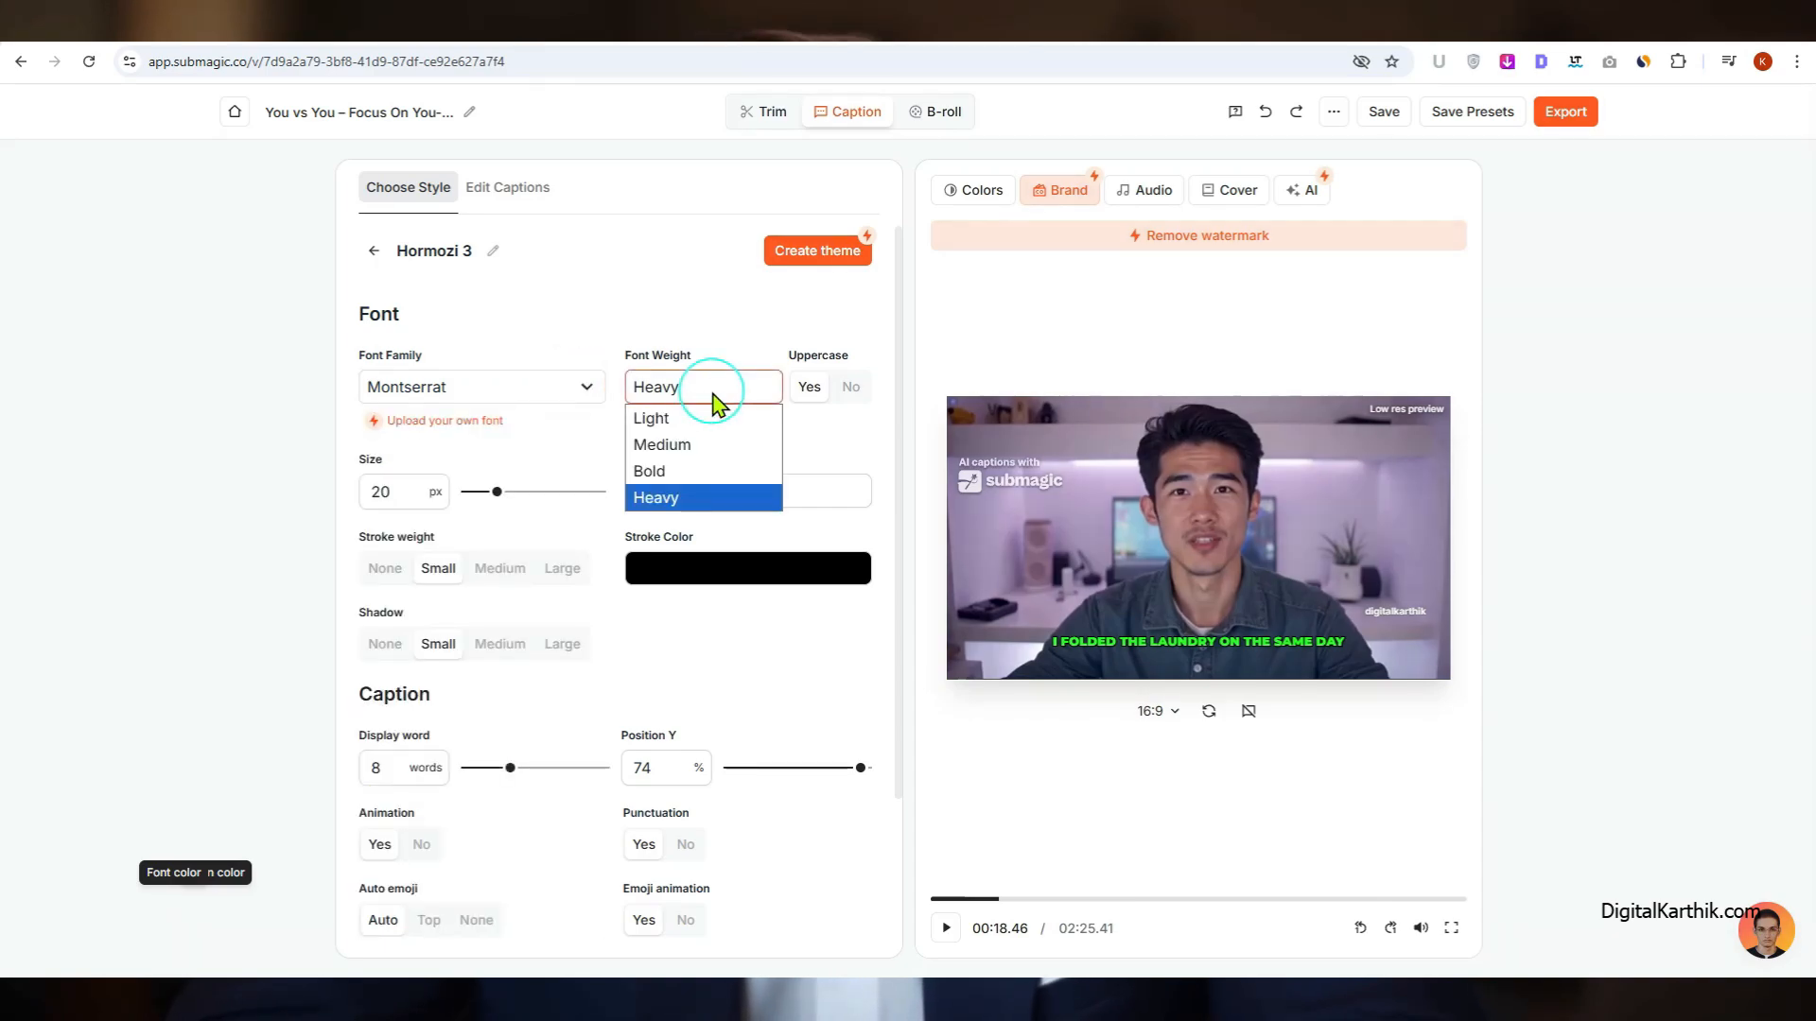
click(718, 398)
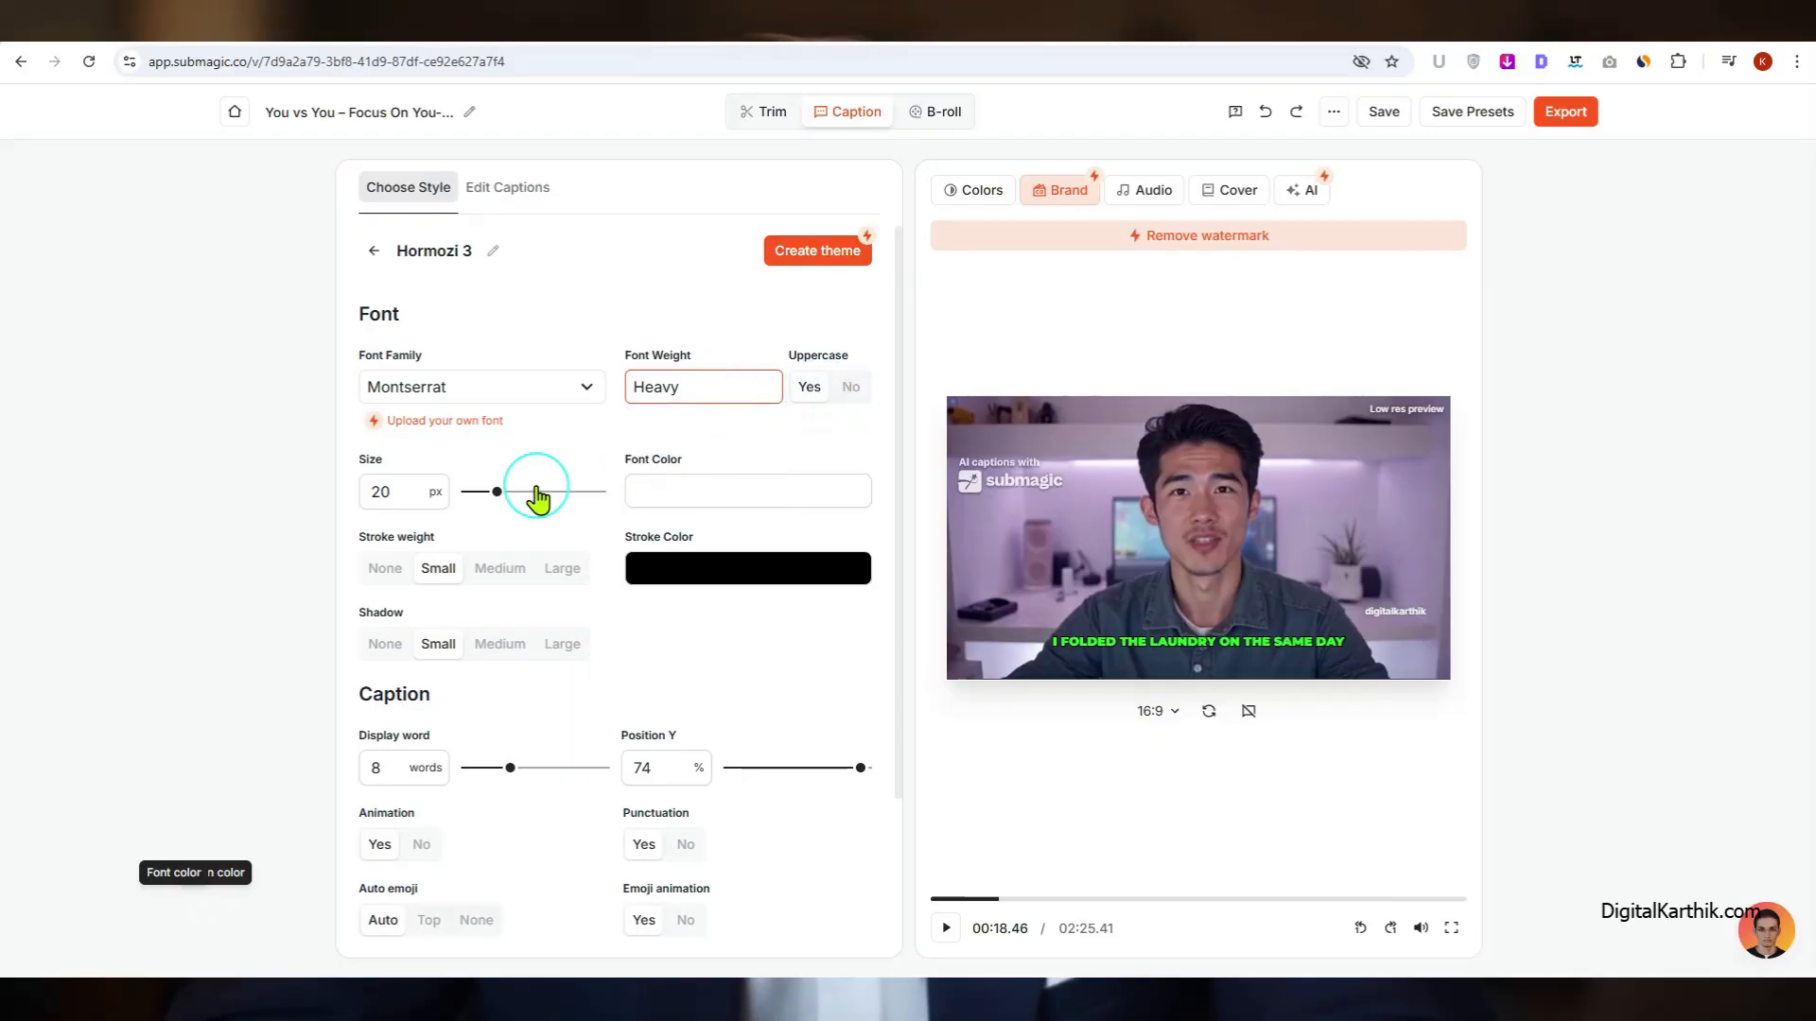
mouse_move(496, 491)
mouse_down()
mouse_move(597, 491)
mouse_move(497, 491)
mouse_up()
click(689, 494)
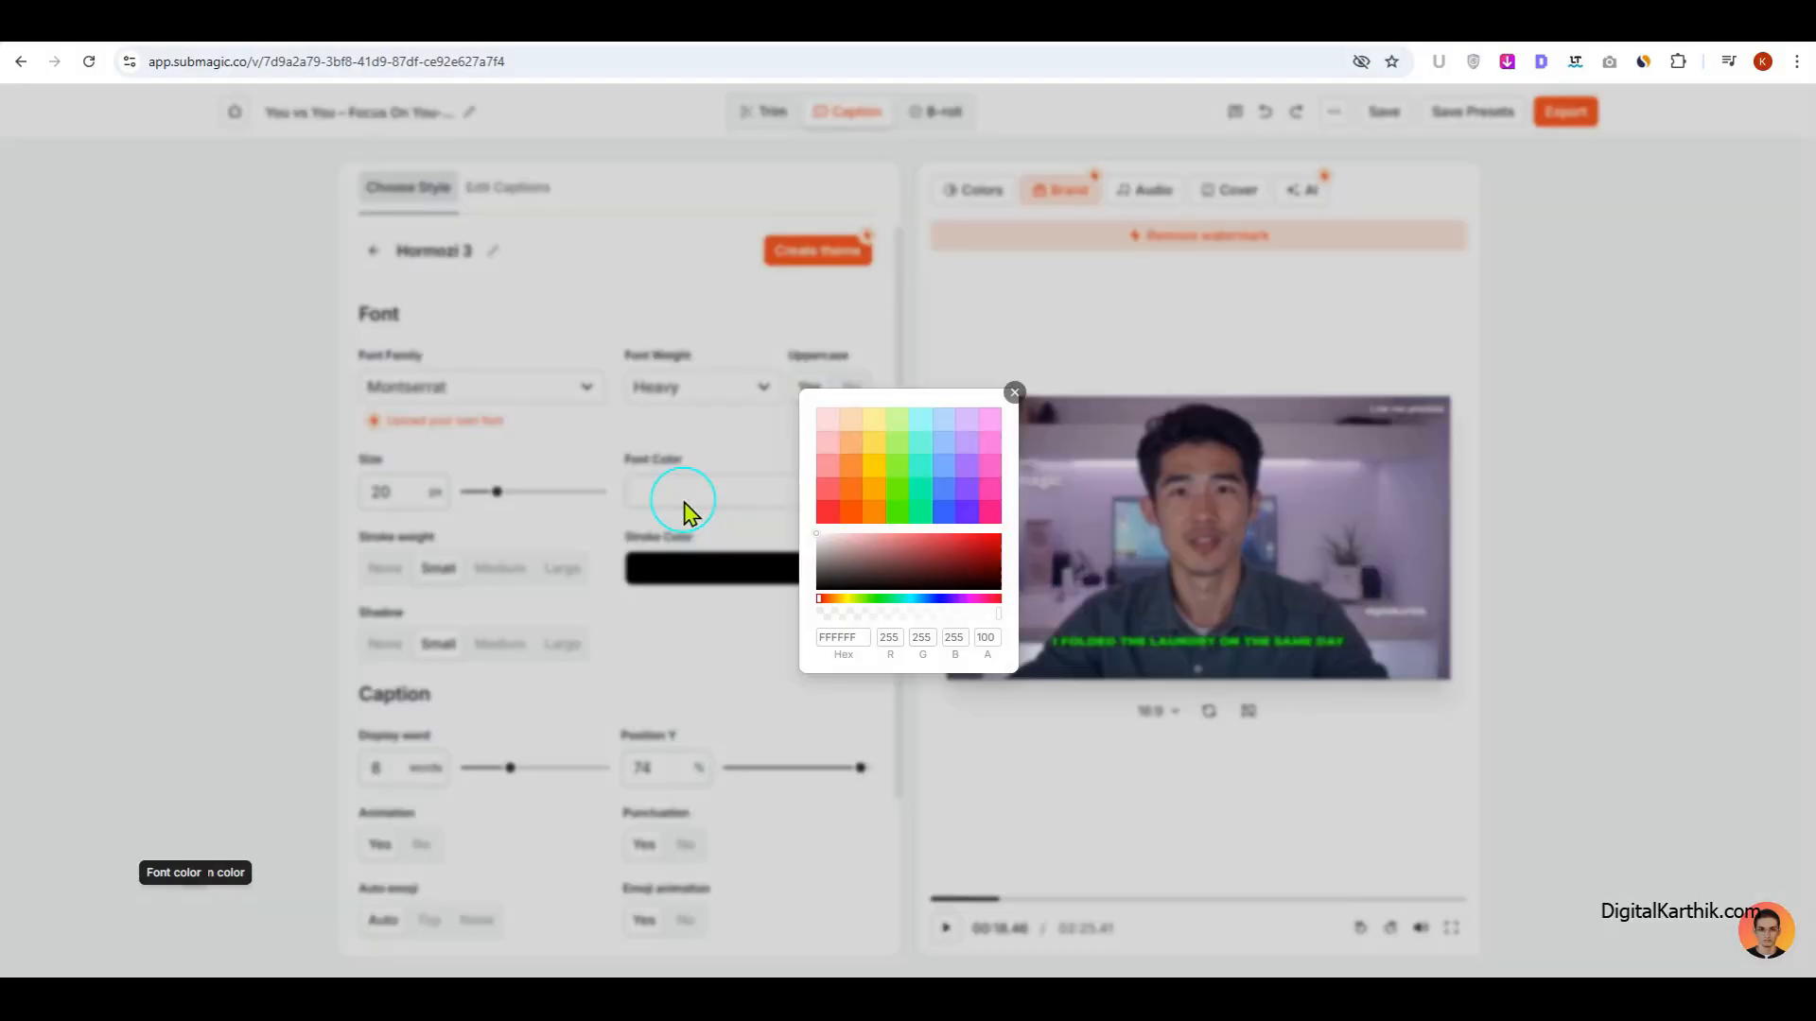
click(1015, 392)
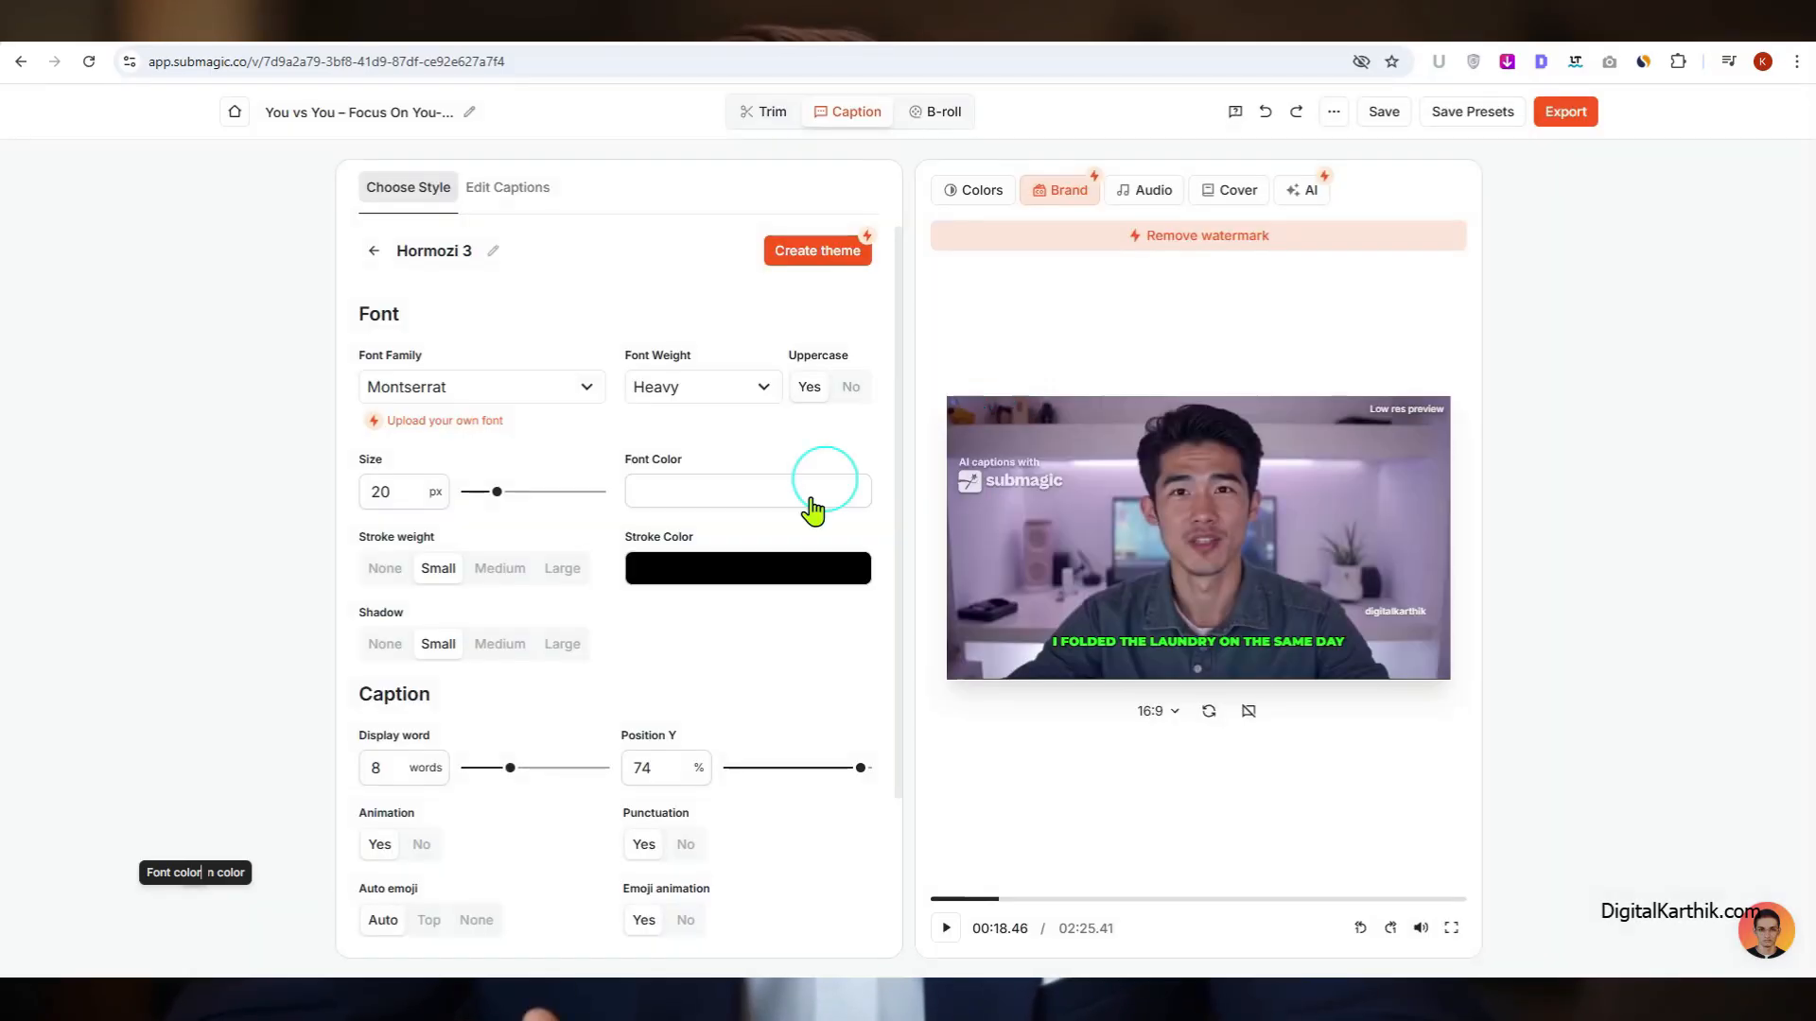
click(718, 586)
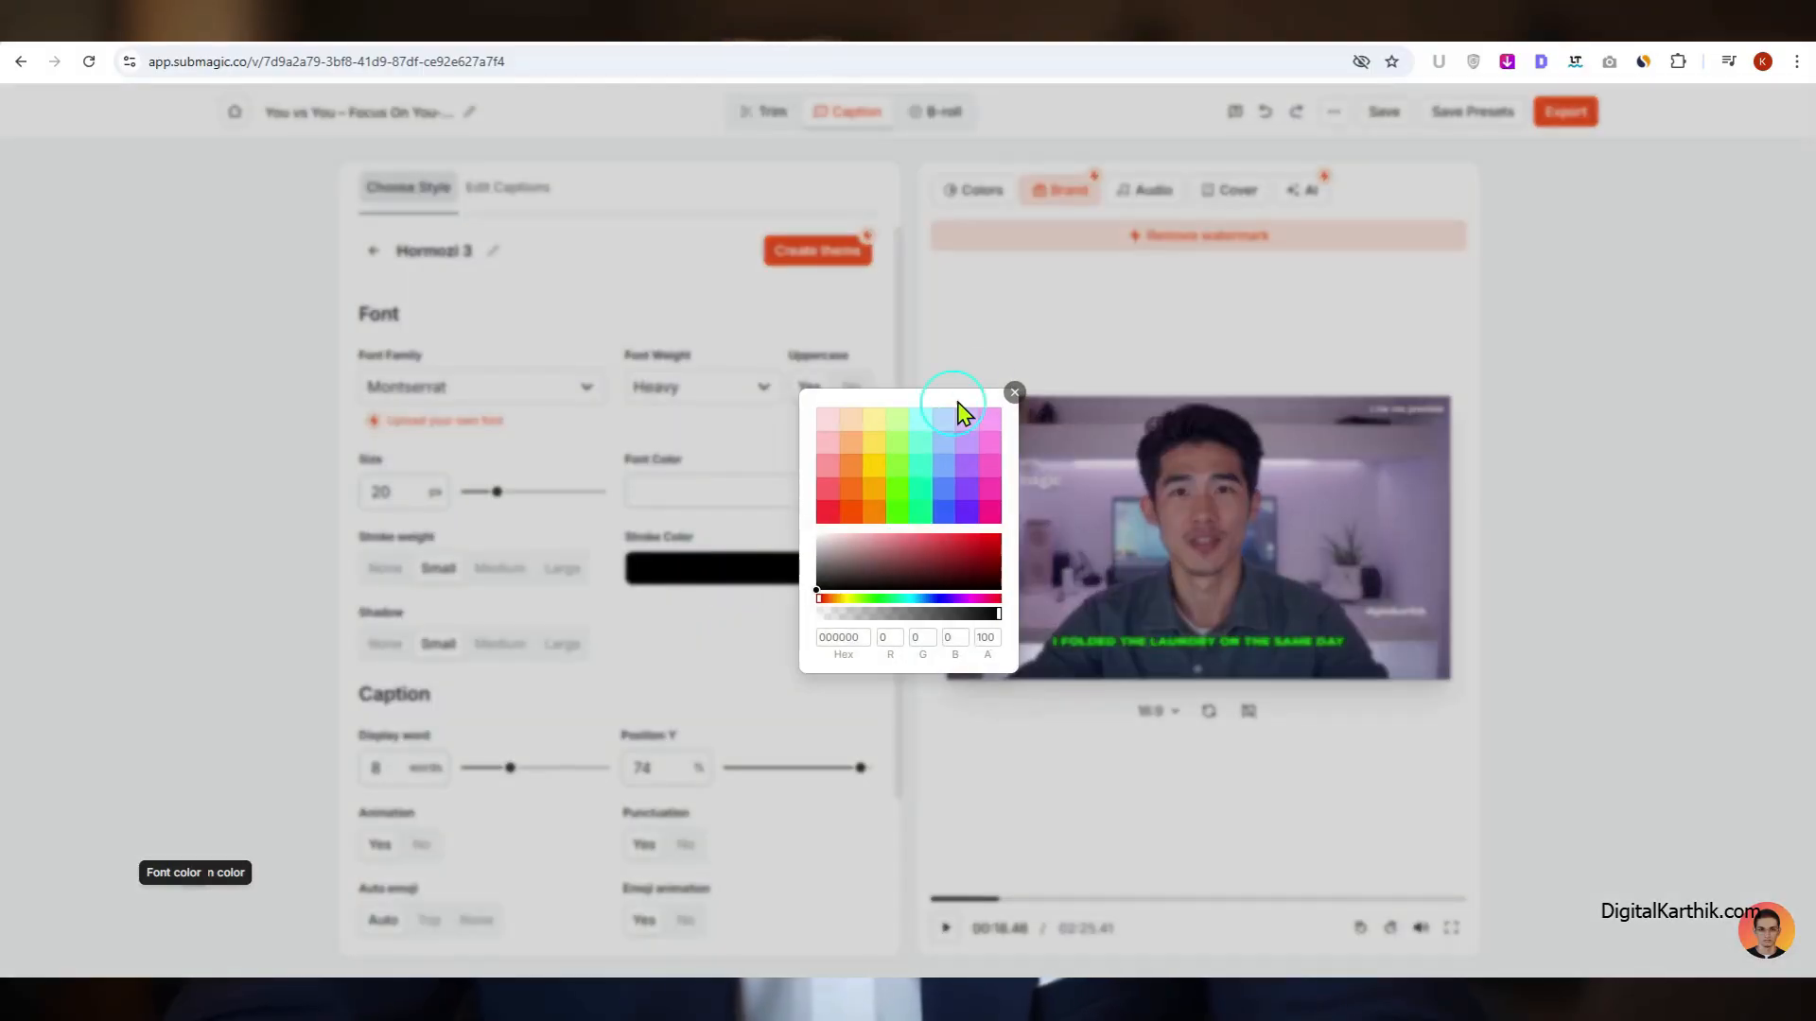
click(1015, 392)
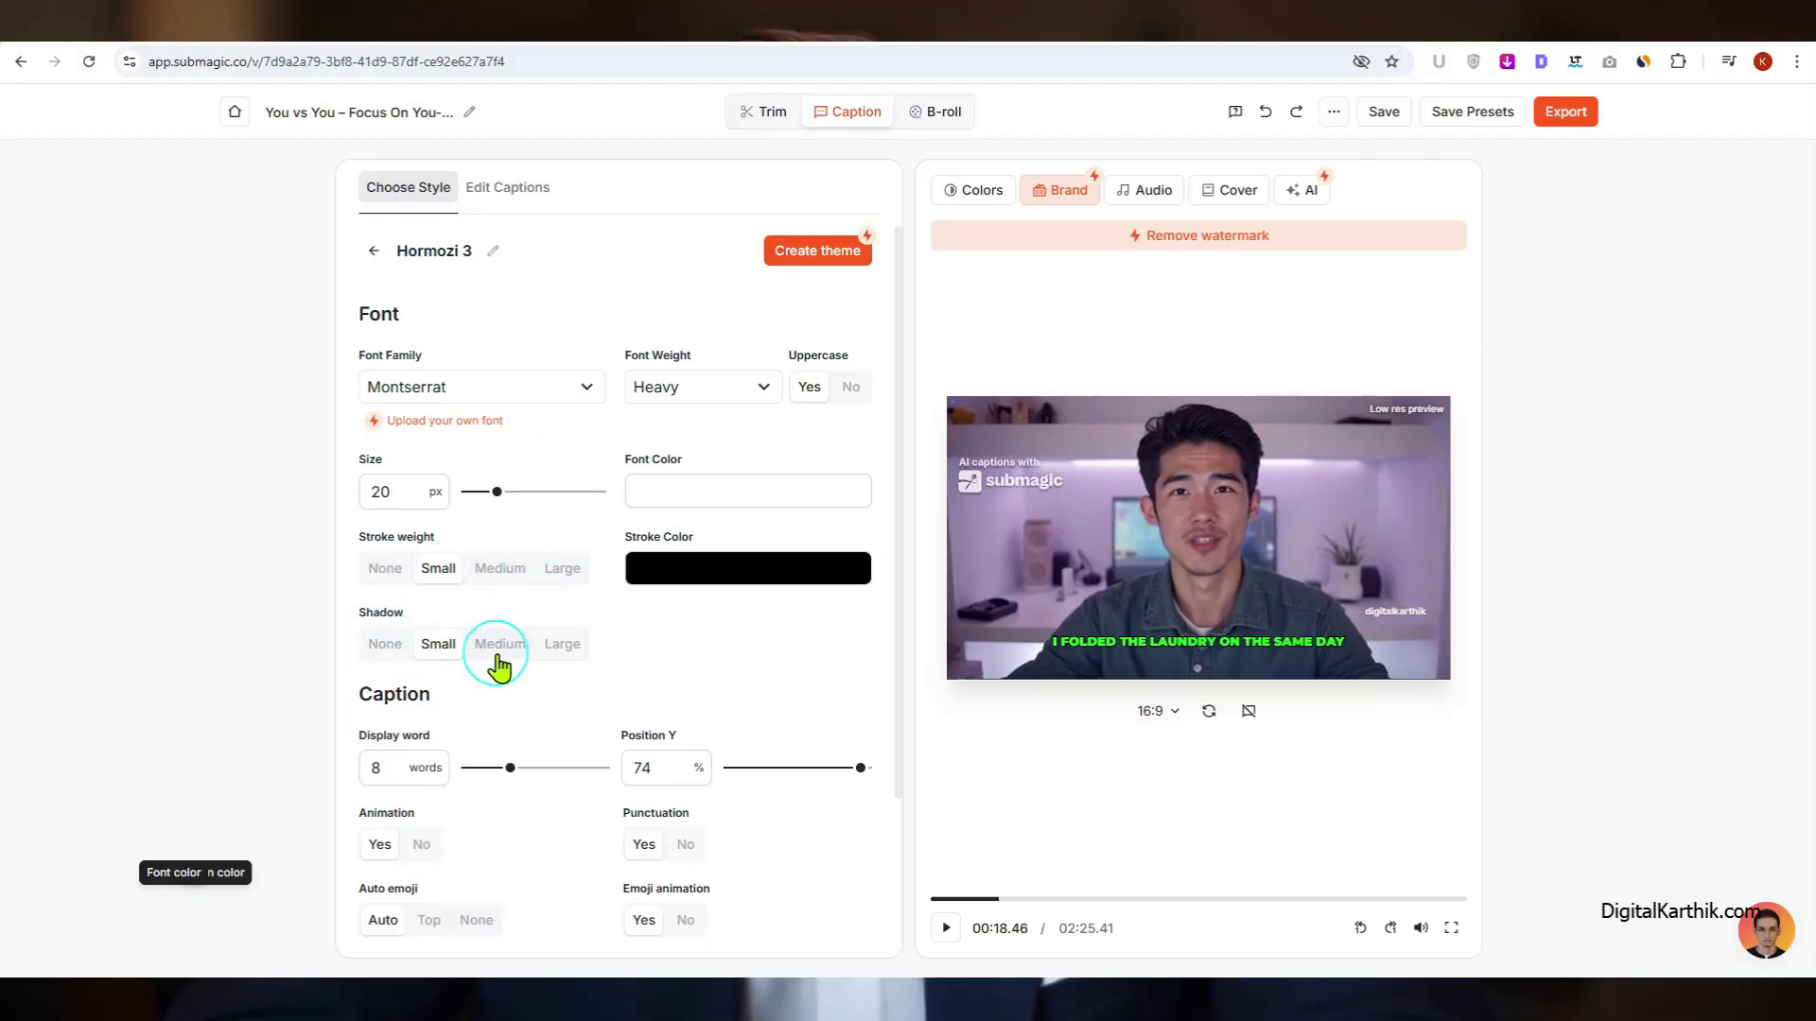
Step: Set the caption's display word count to 6 words and check the third color setting
scroll(539, 762, down, 2)
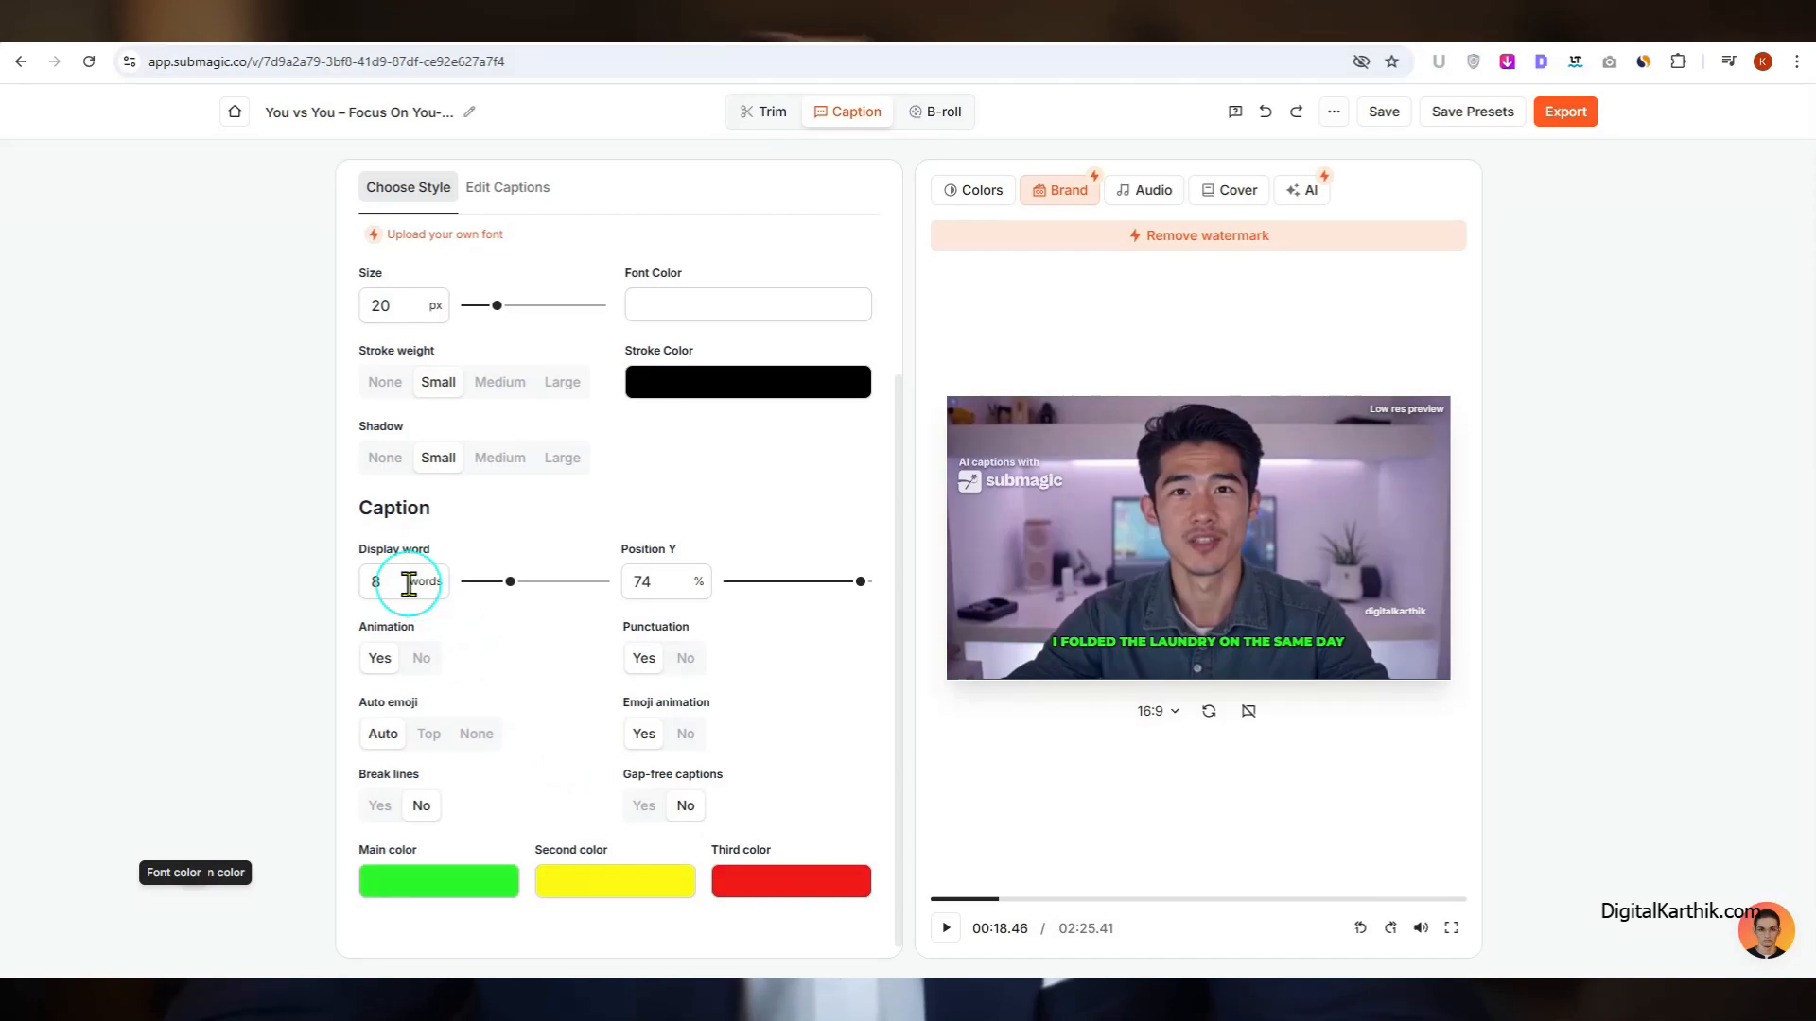
drag(386, 581, 309, 587)
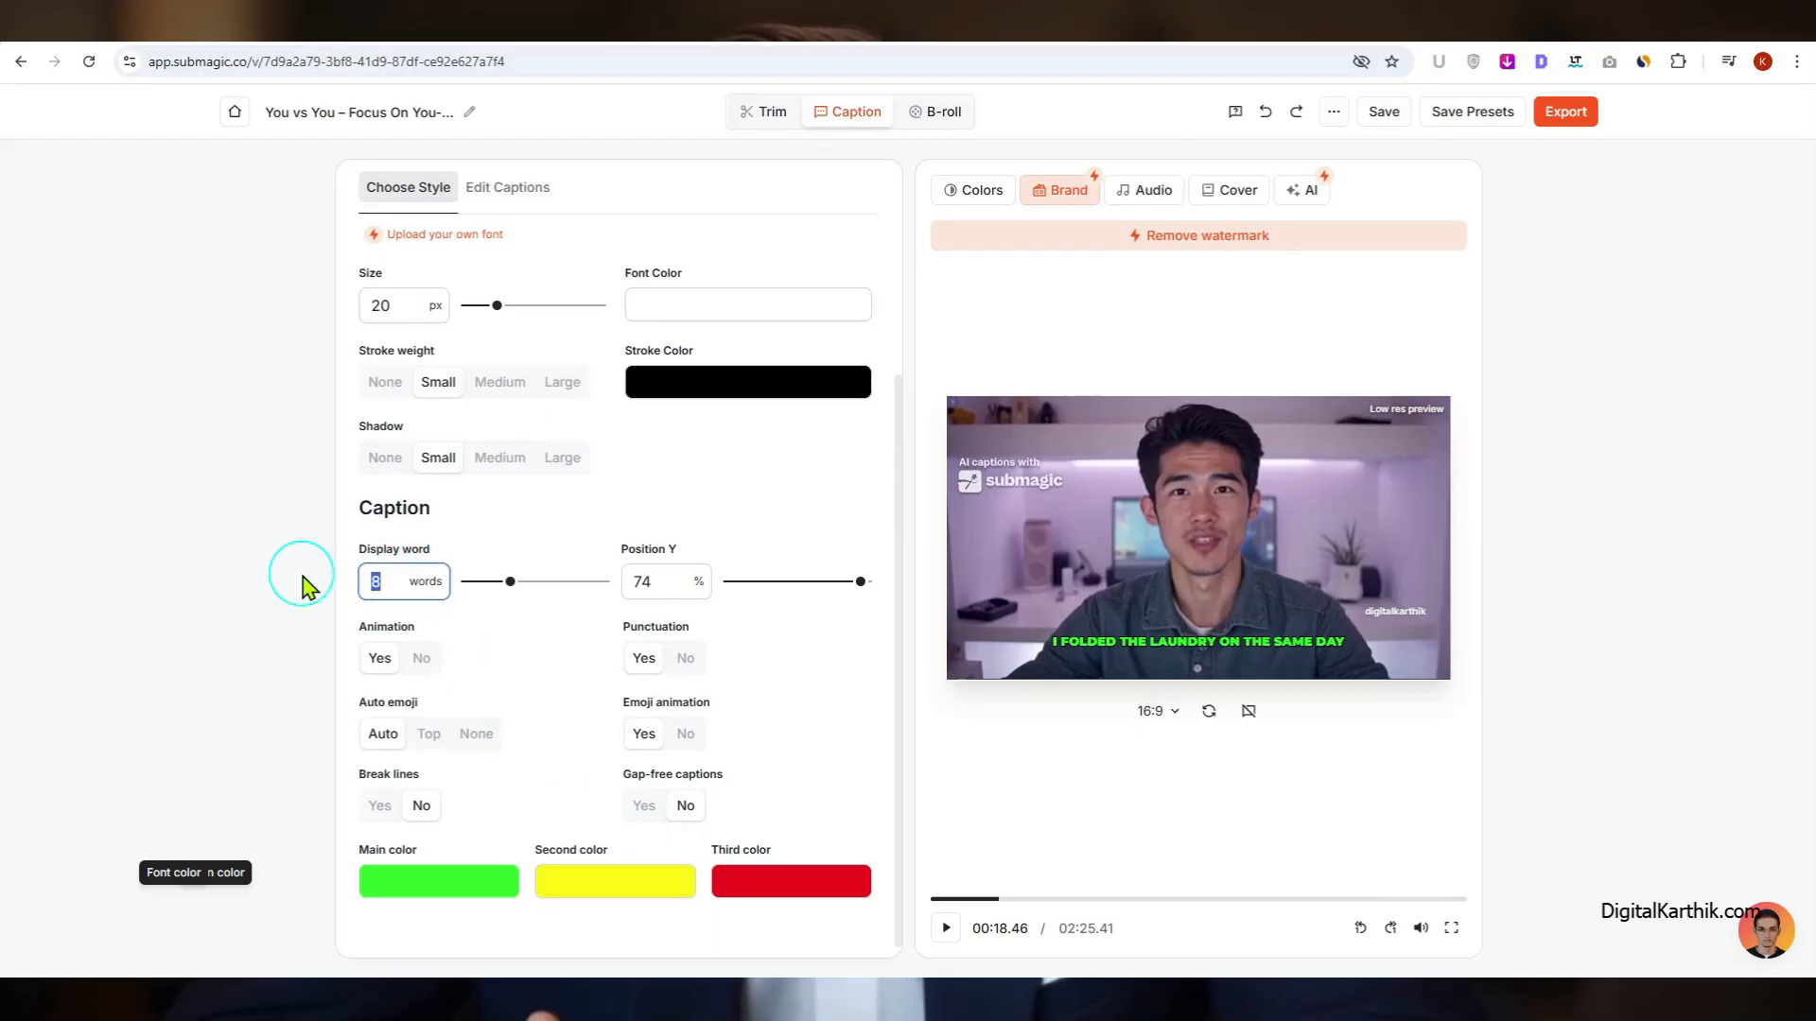
text(6)
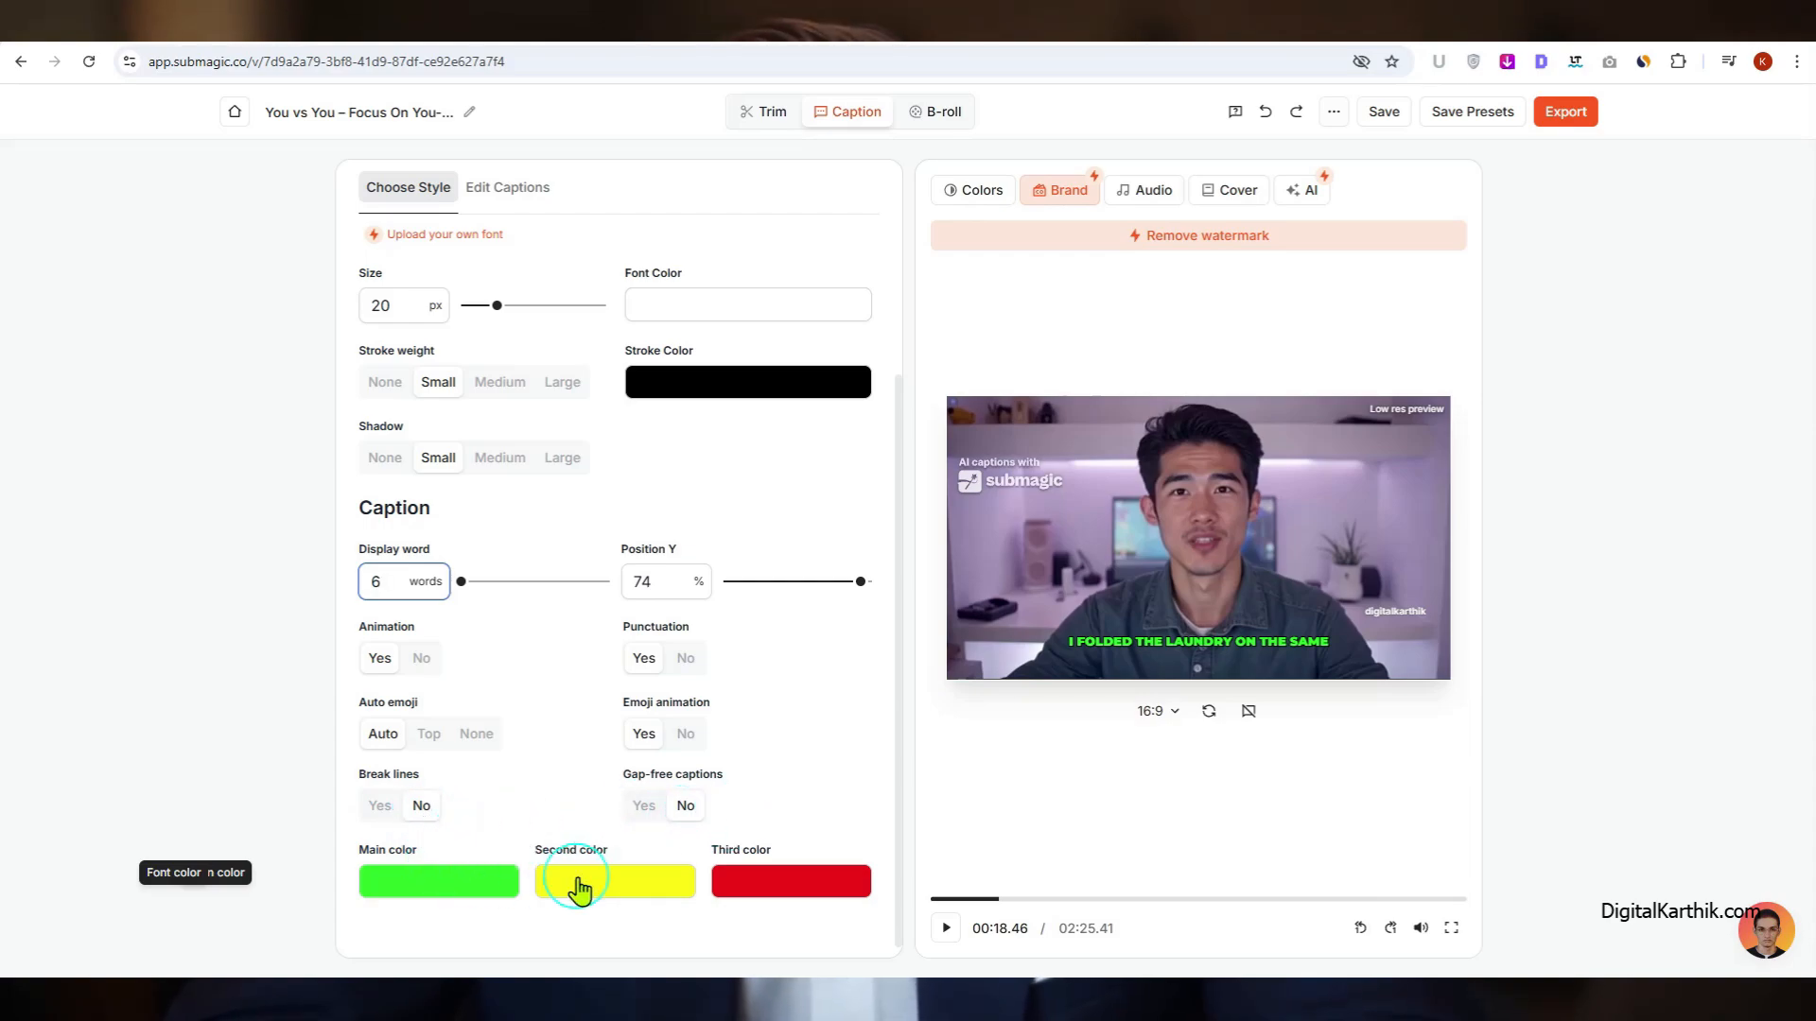
click(769, 887)
click(768, 886)
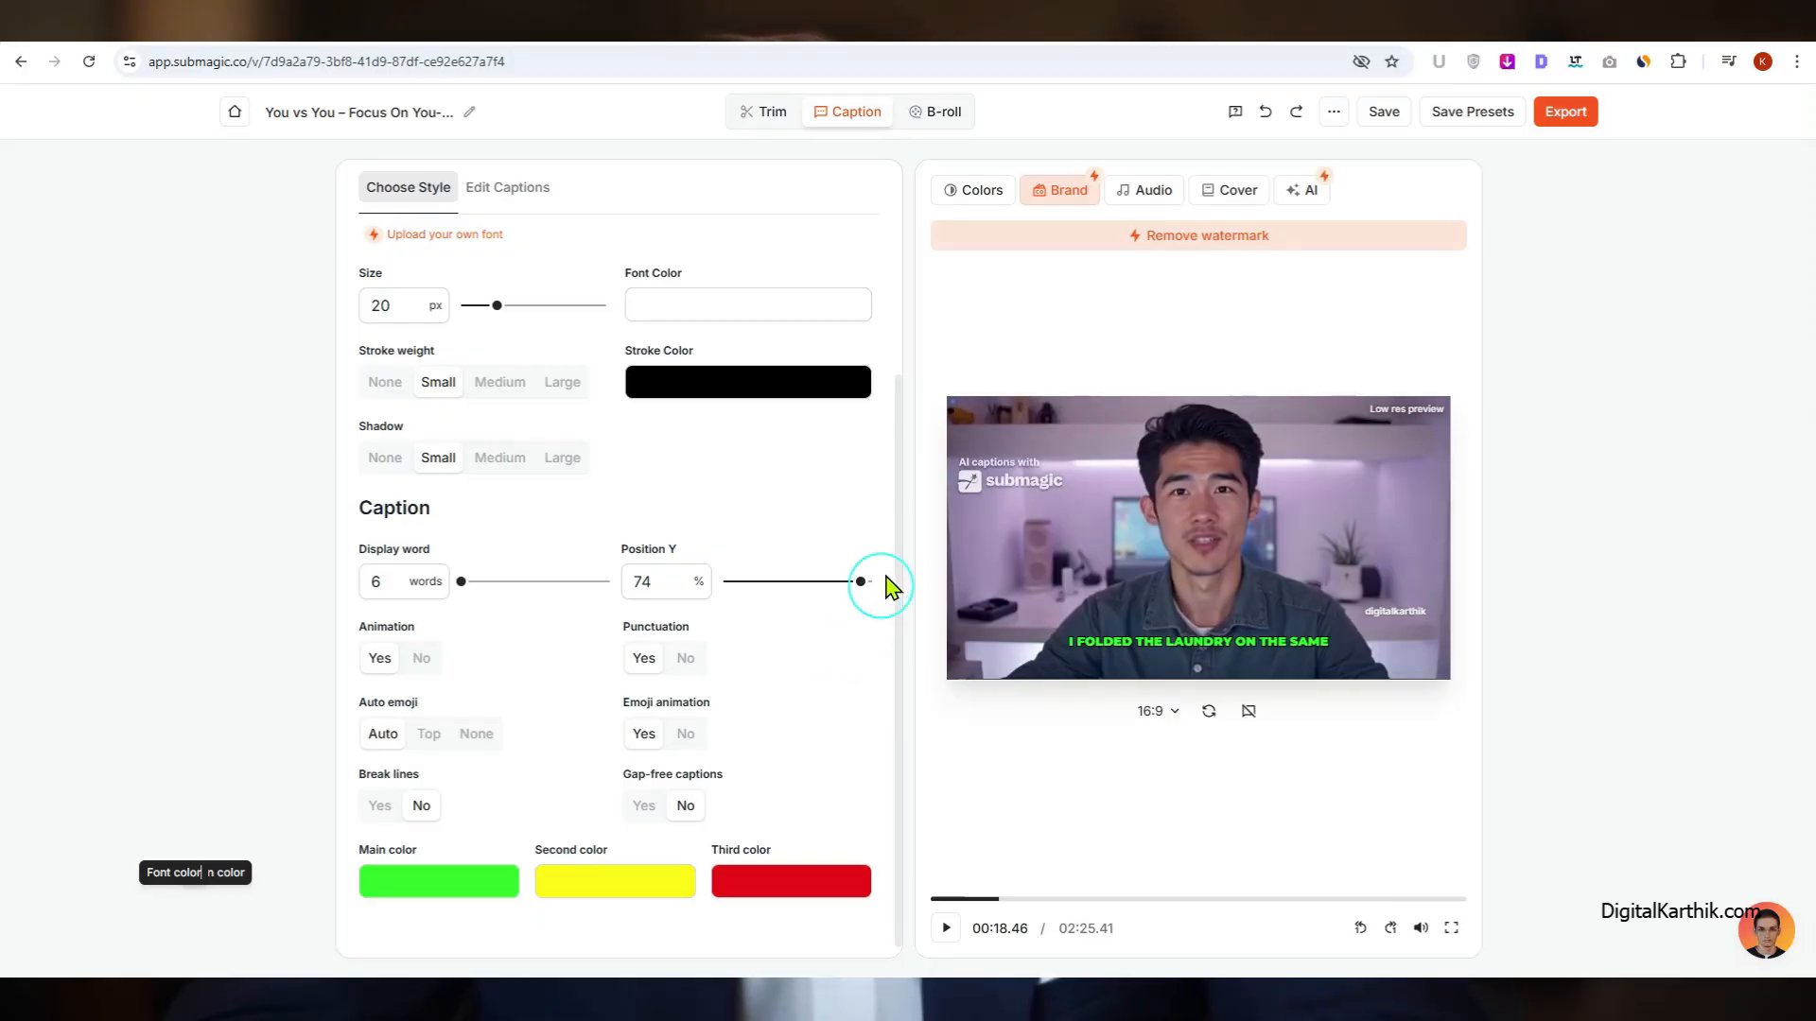
Step: Save the current settings as a new preset named "My Setting", including Caption Theme, Magic B-Rolls, Magic Zooms and Logo
click(1485, 116)
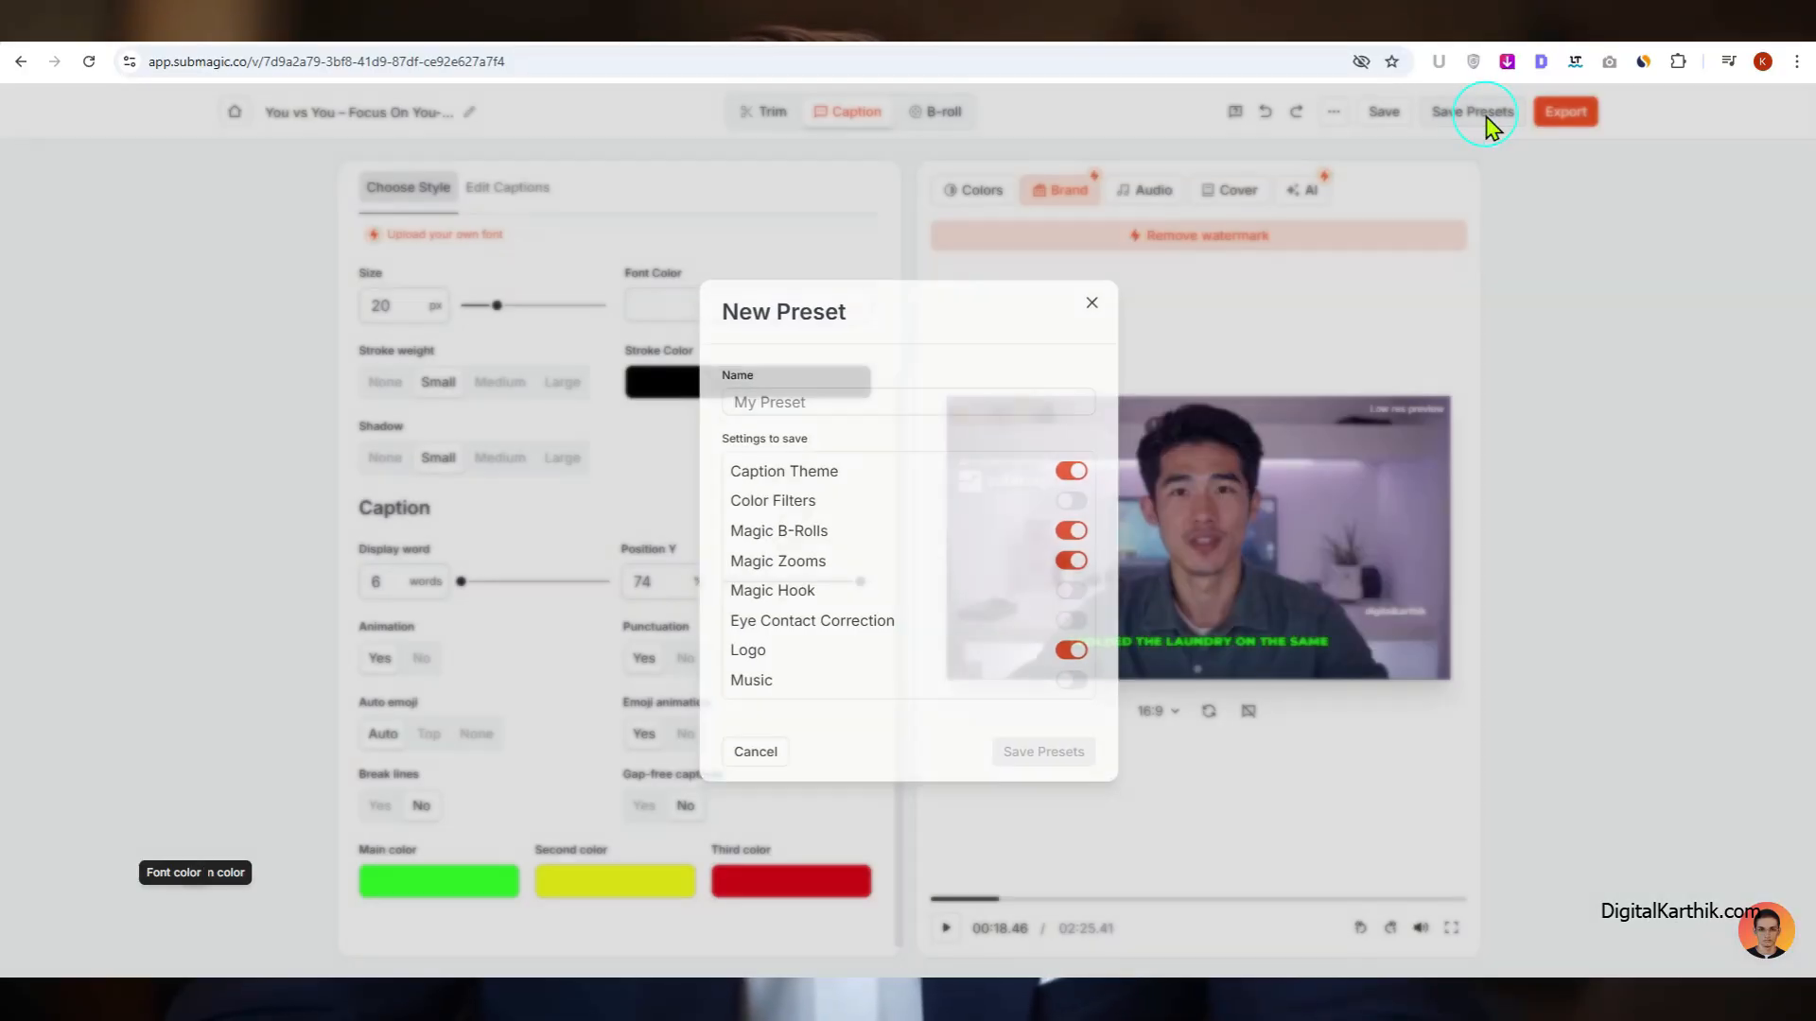
click(922, 402)
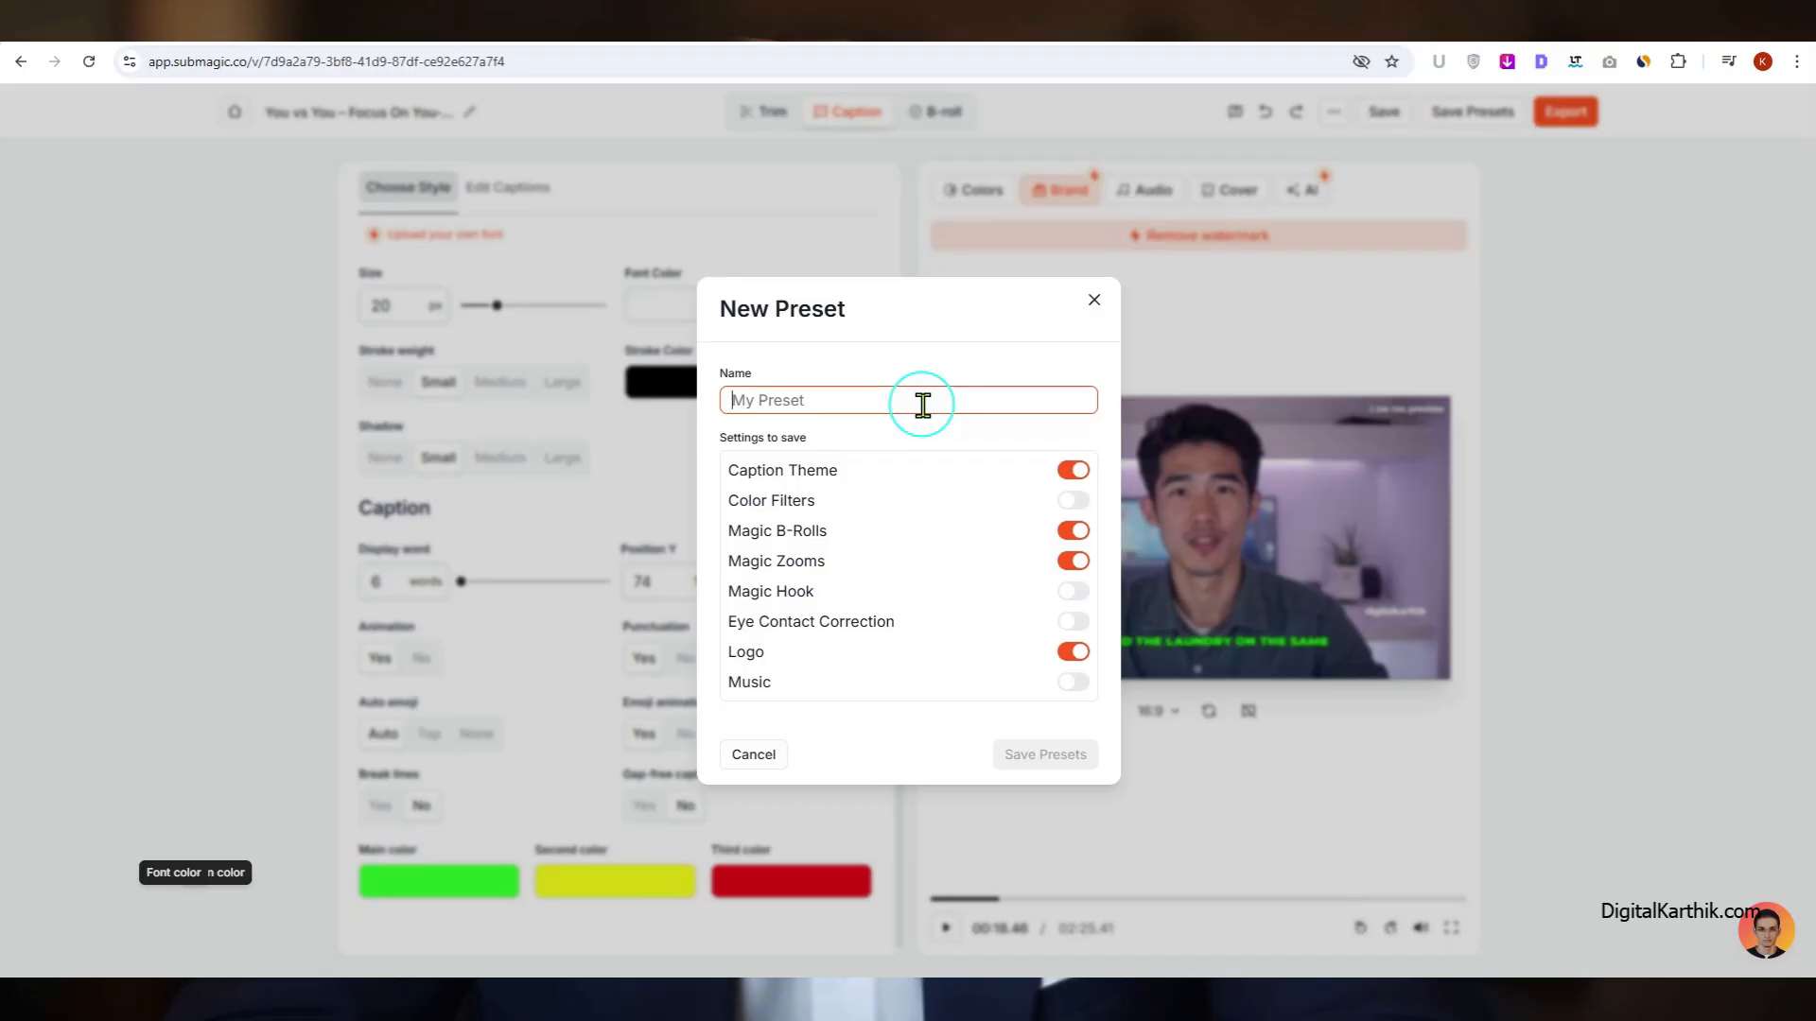
text(y Settings)
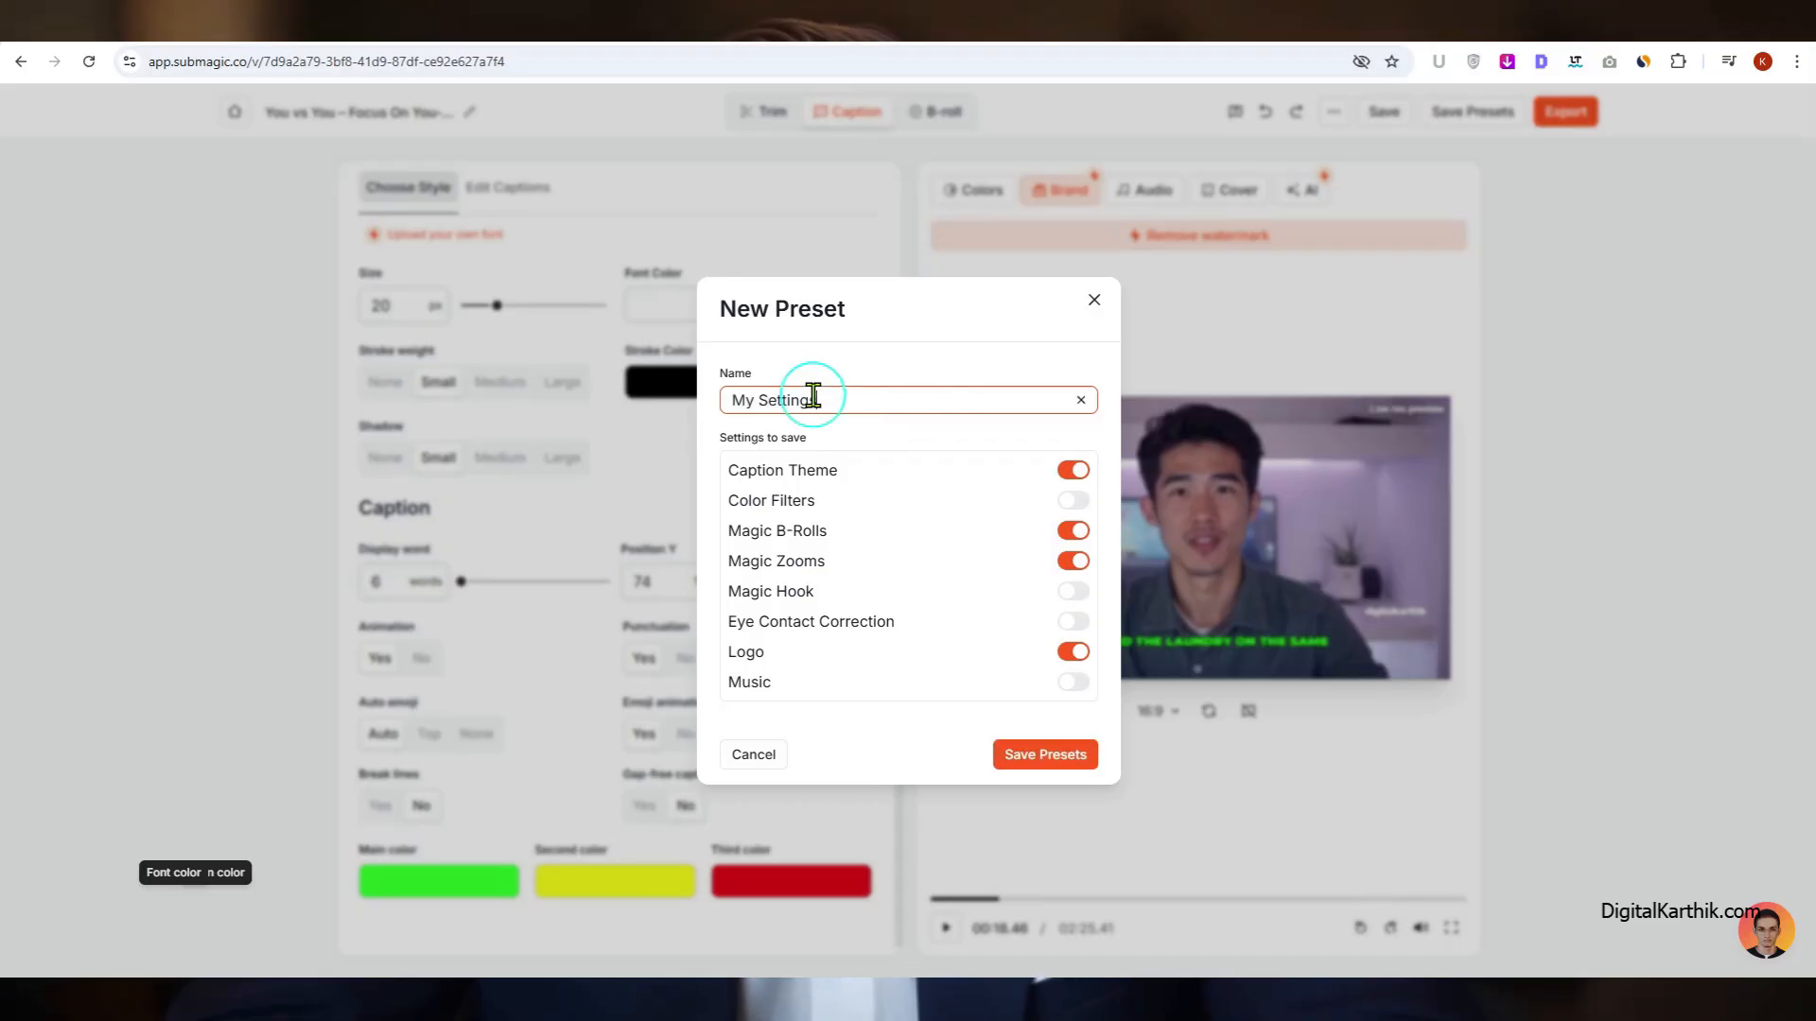
click(1050, 757)
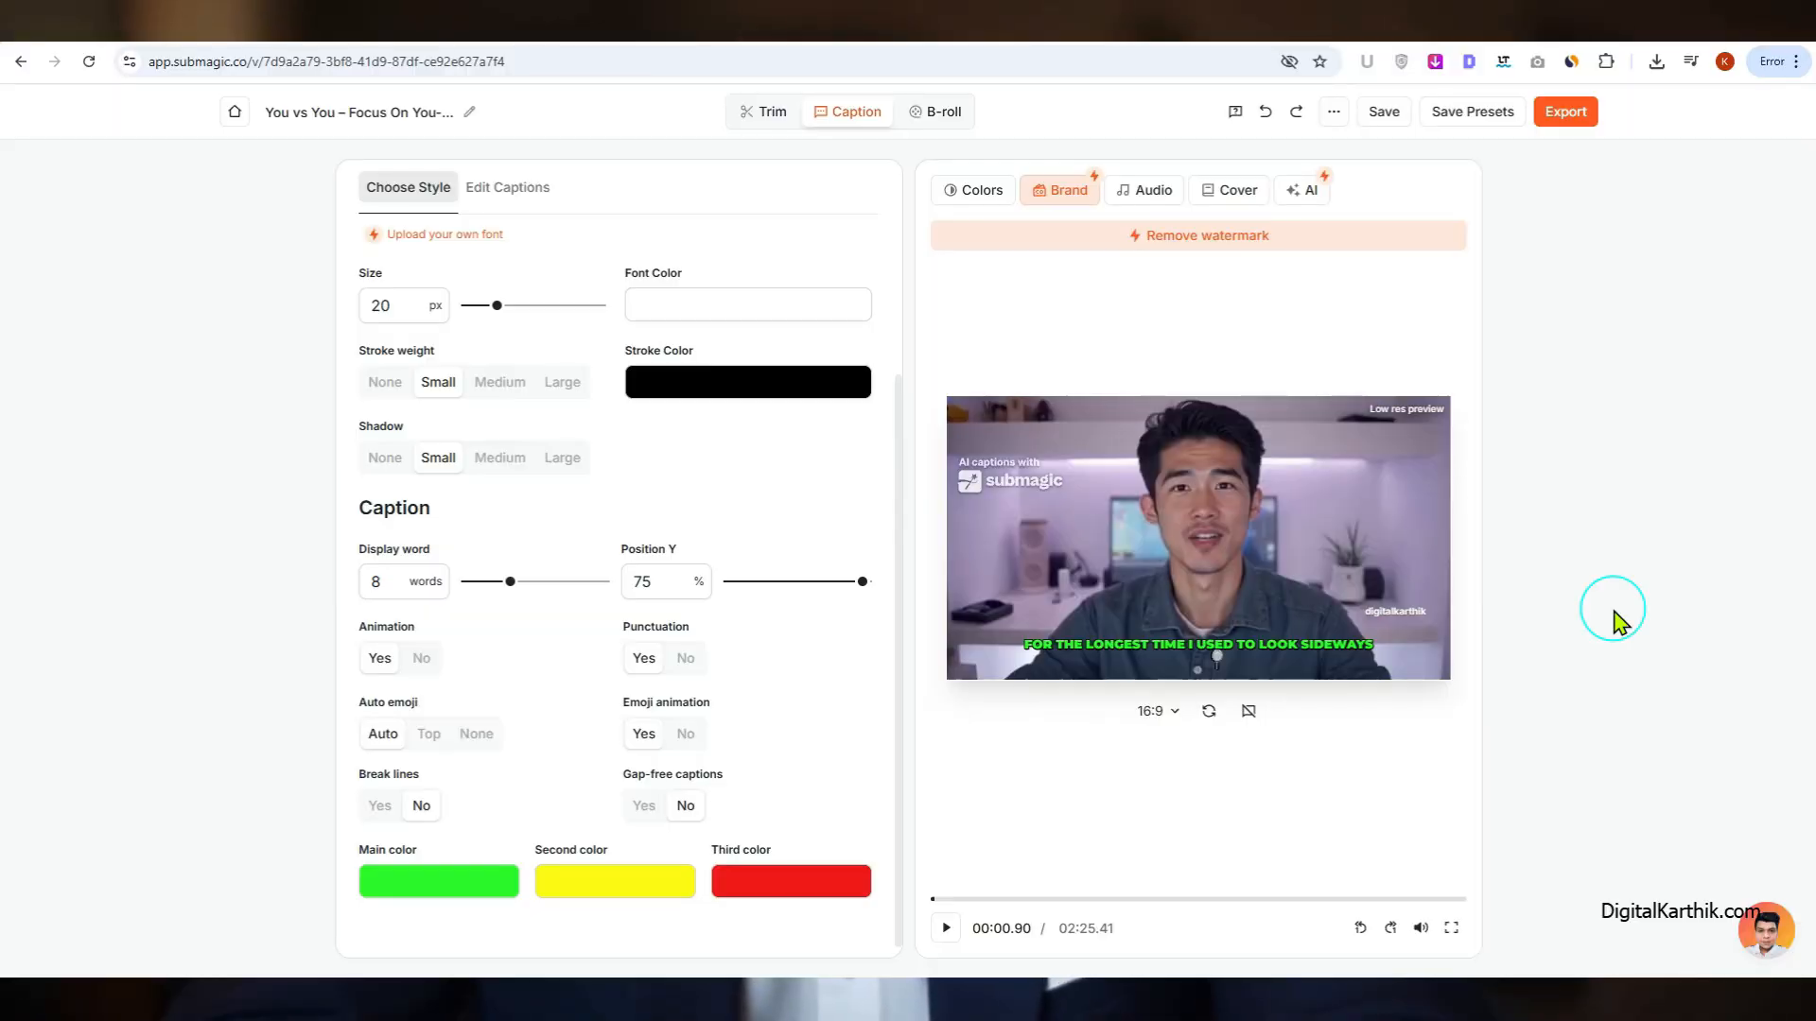
Step: Open the caption text for editing and review the AI accuracy rating and the words flagged in red throughout the transcript
click(504, 202)
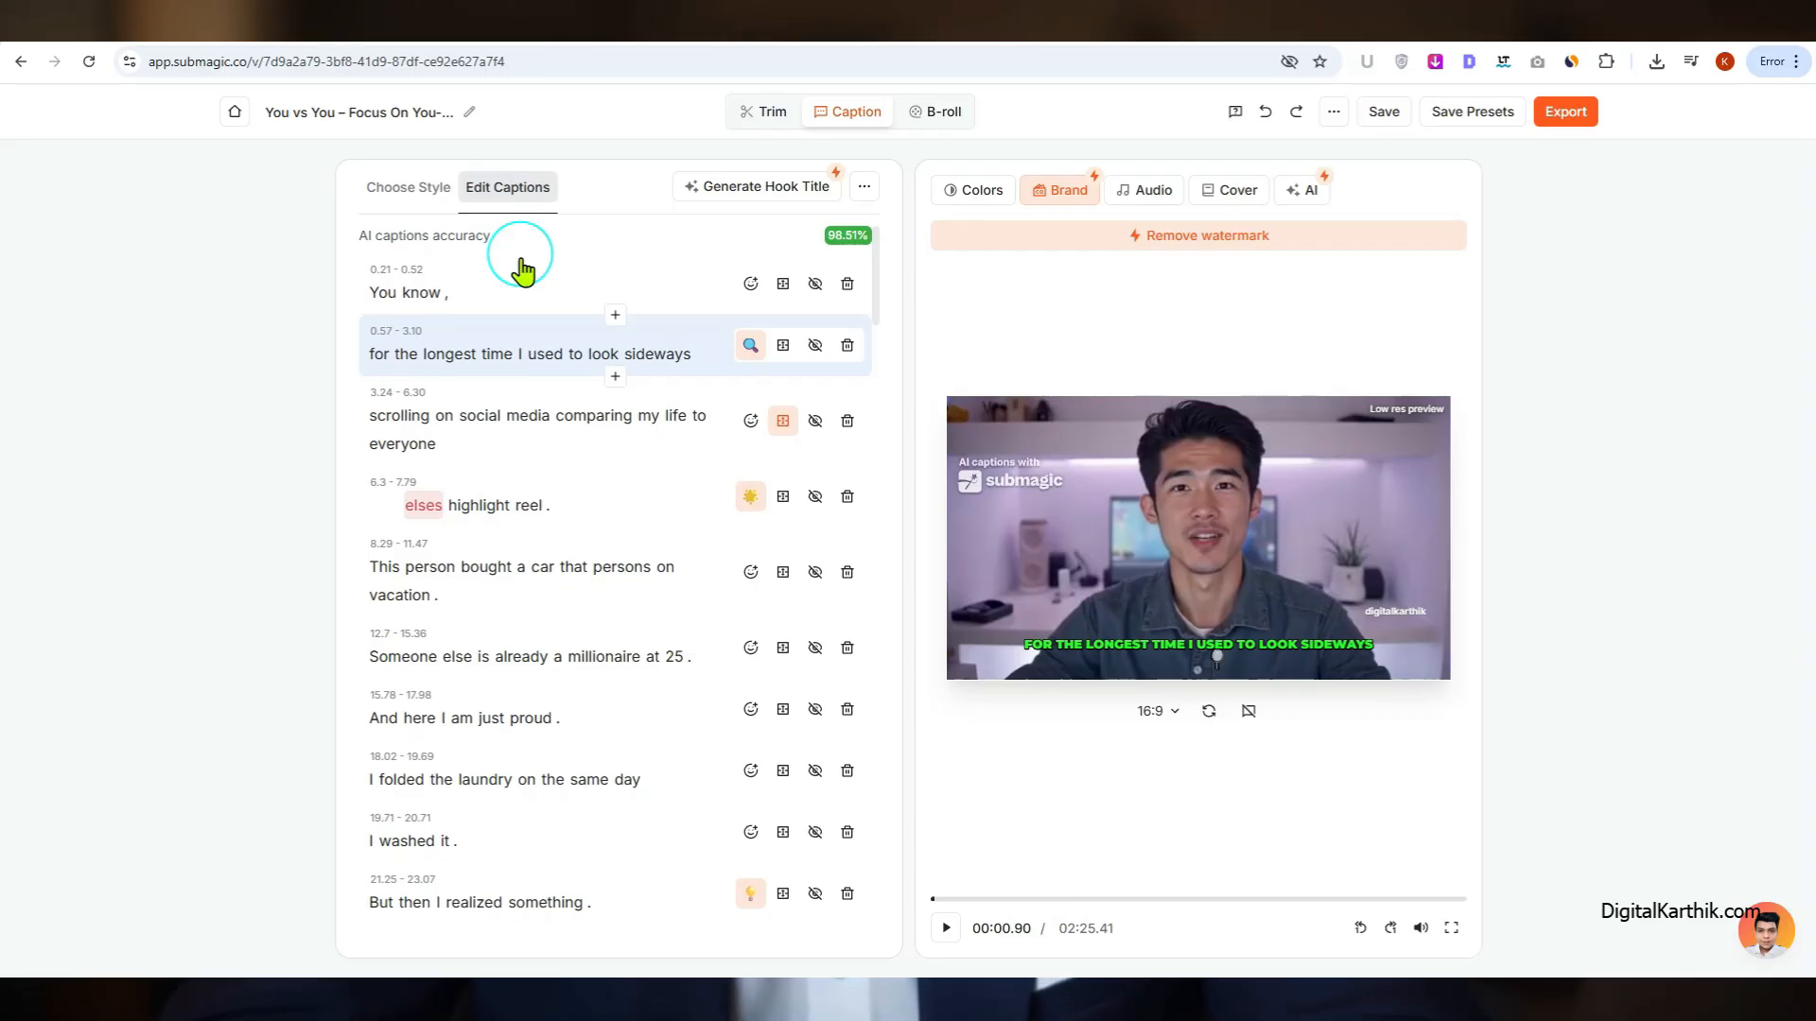
drag(349, 235, 578, 254)
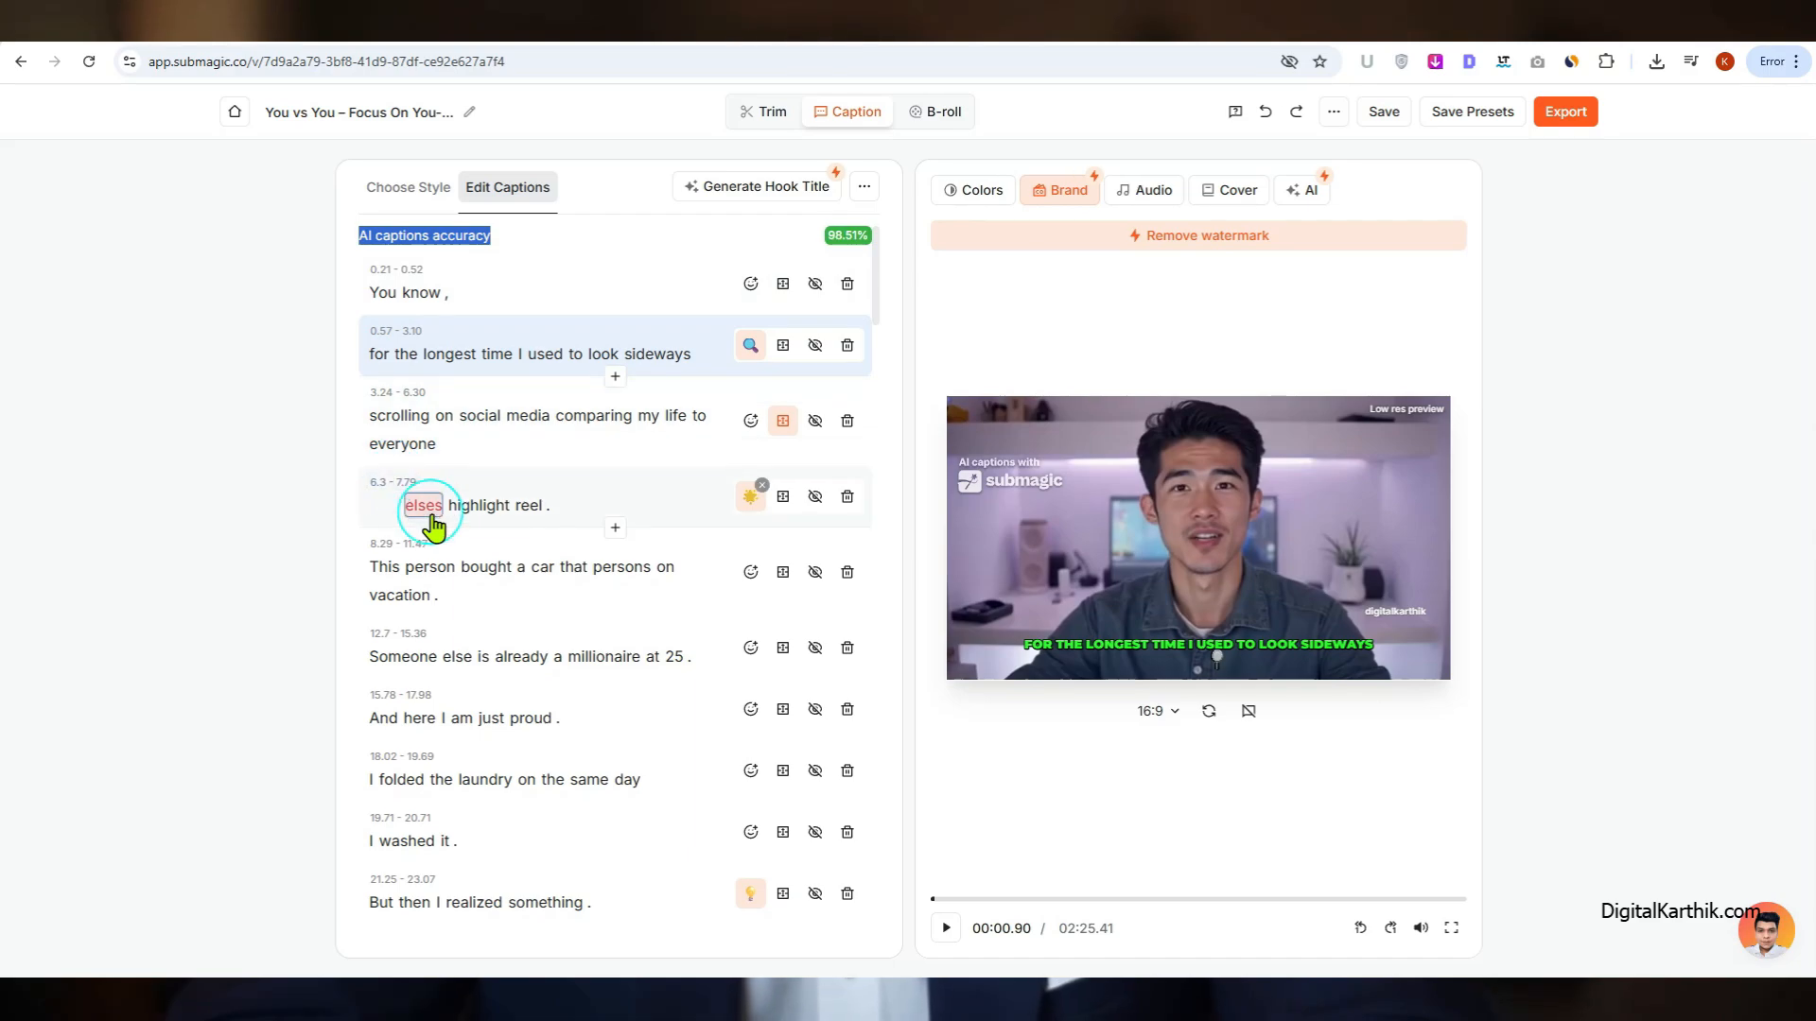
key(alt)
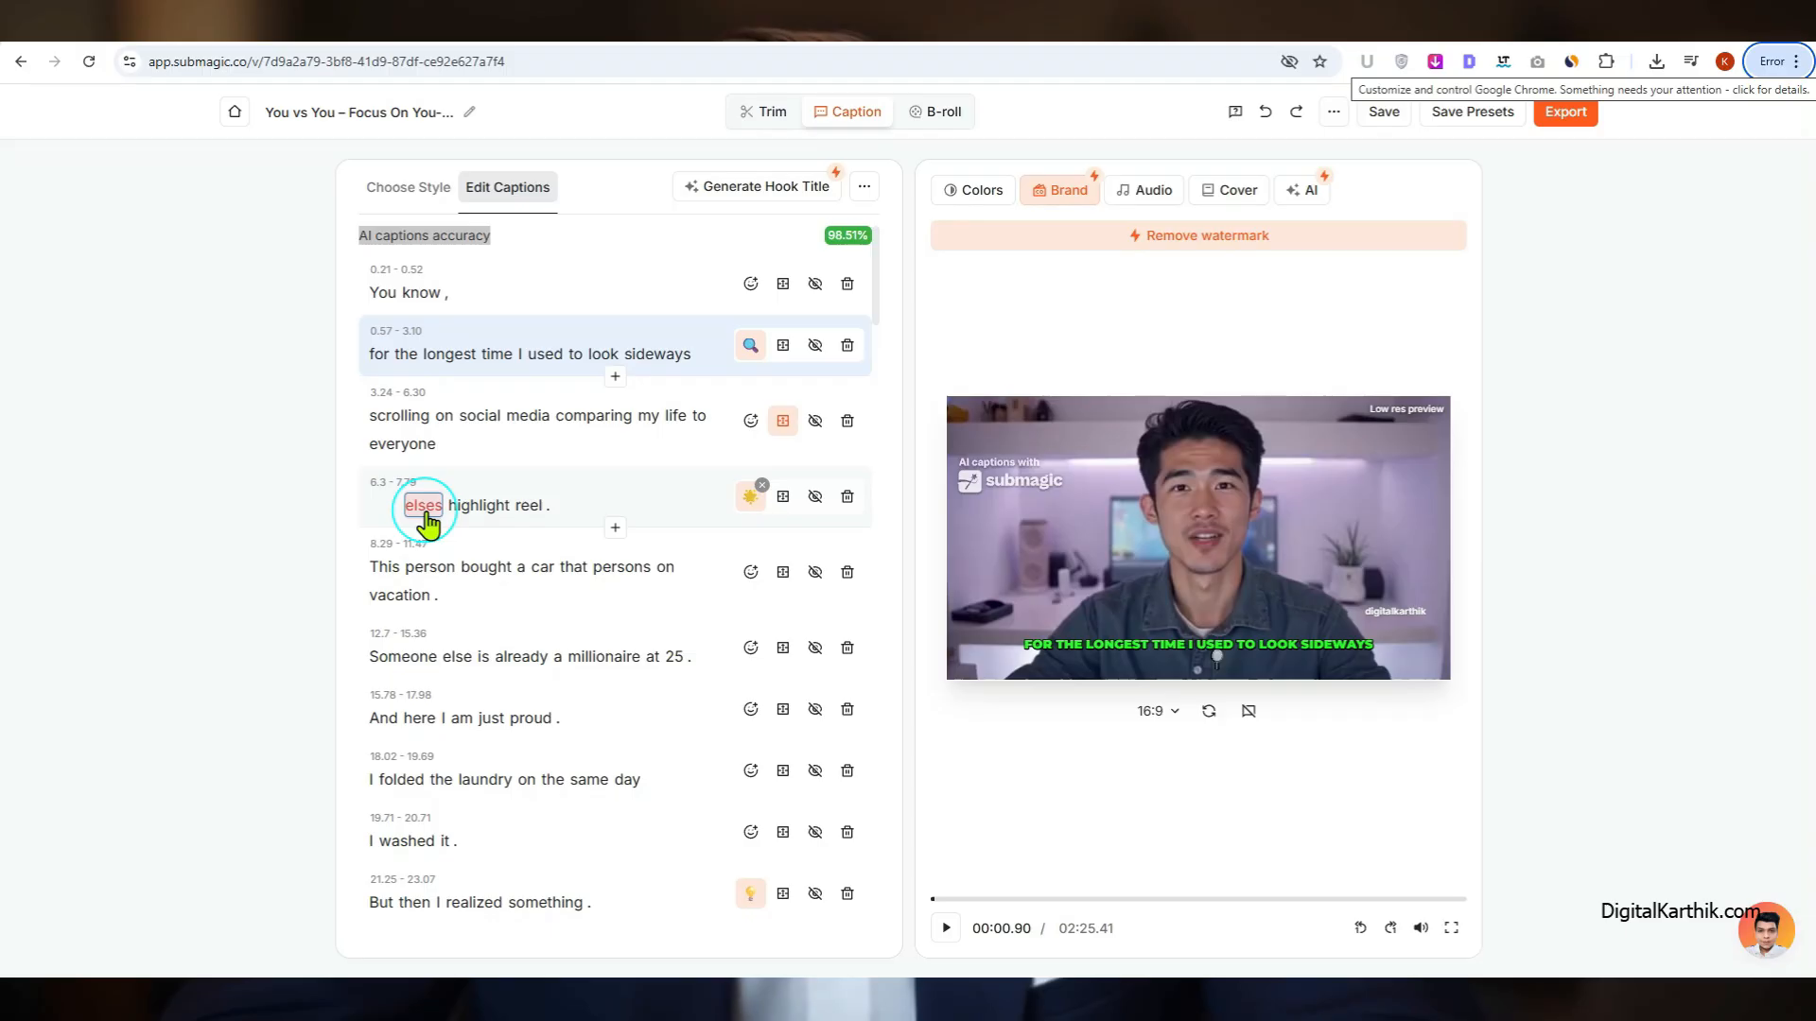
scroll(426, 569, down, 1)
scroll(425, 569, up, 1)
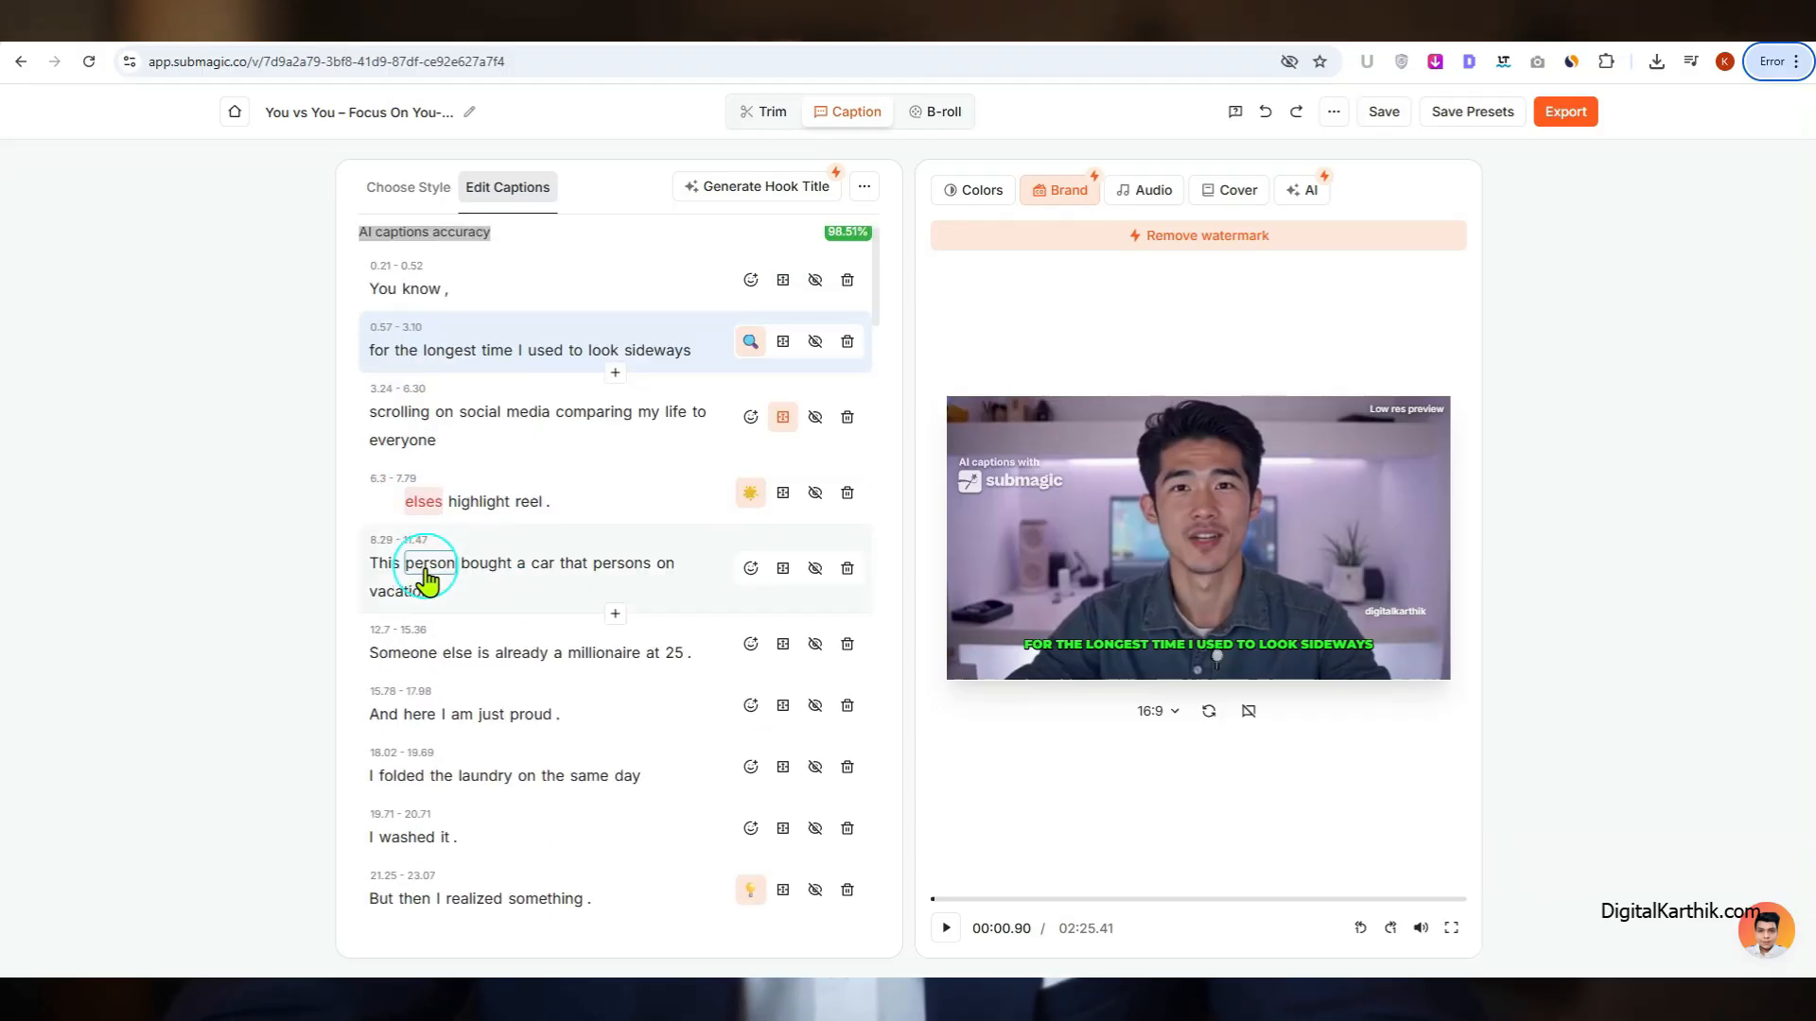
scroll(426, 570, down, 4)
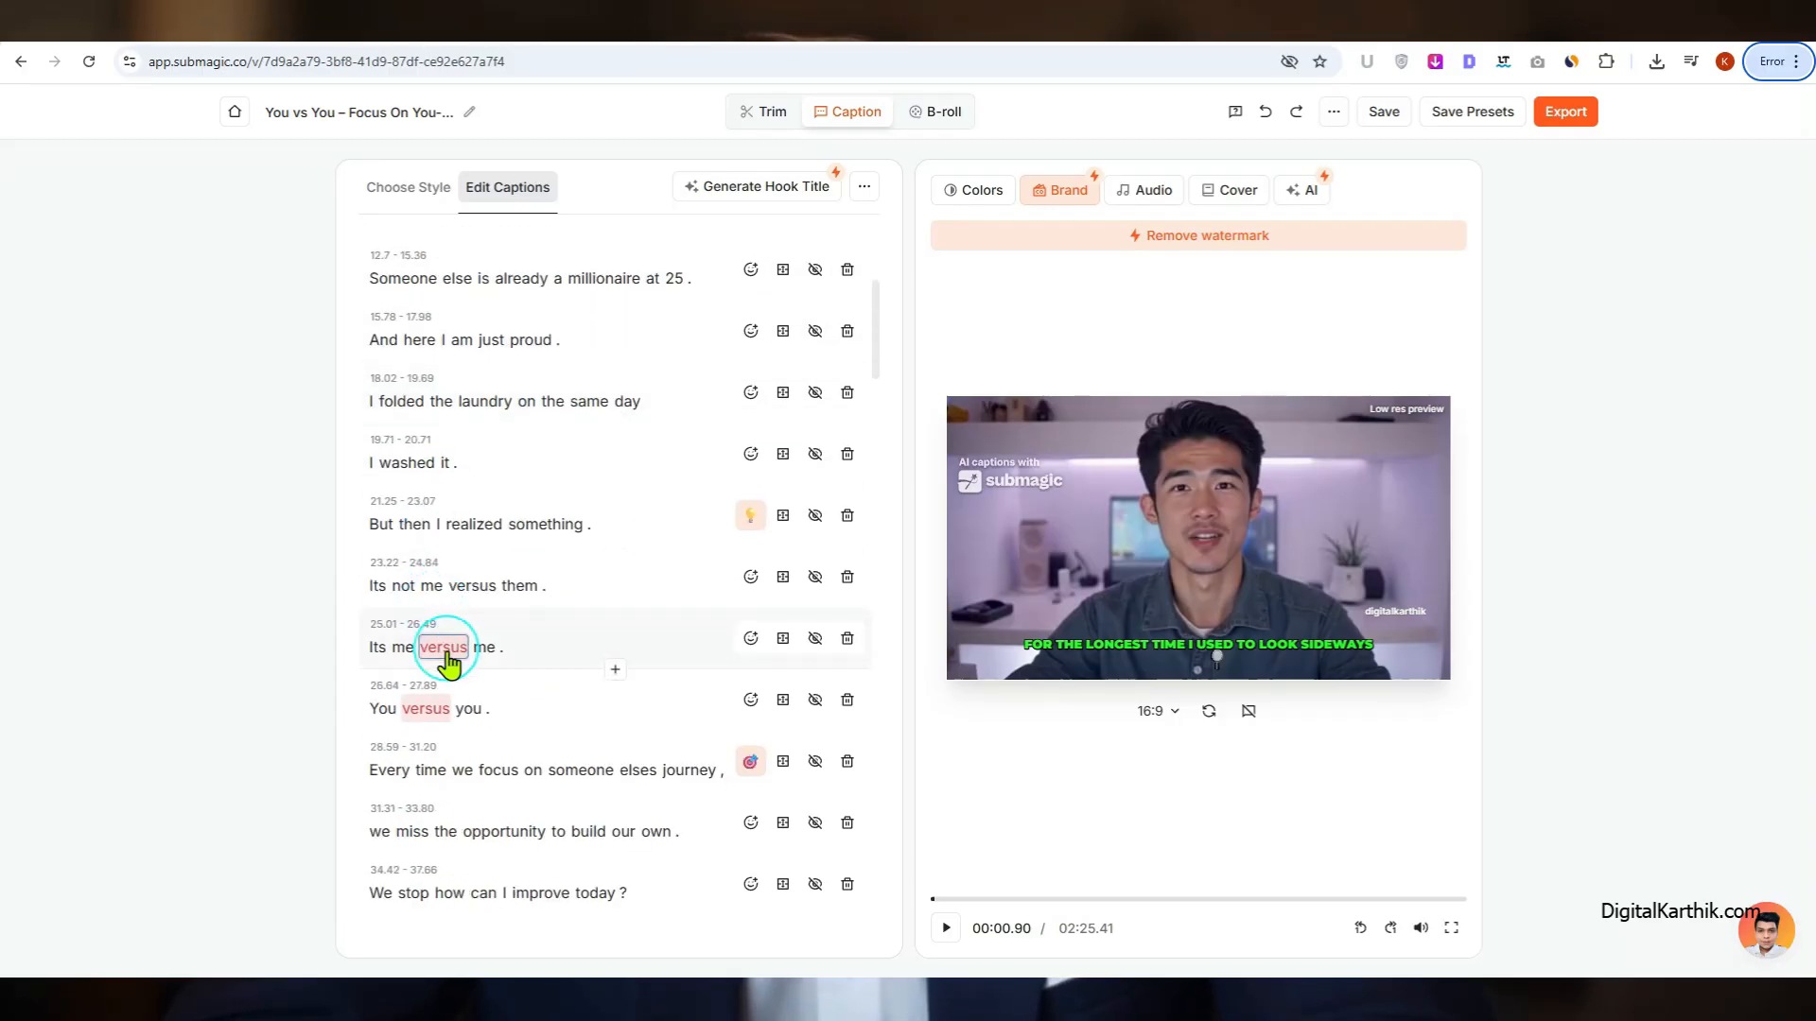
scroll(448, 662, down, 5)
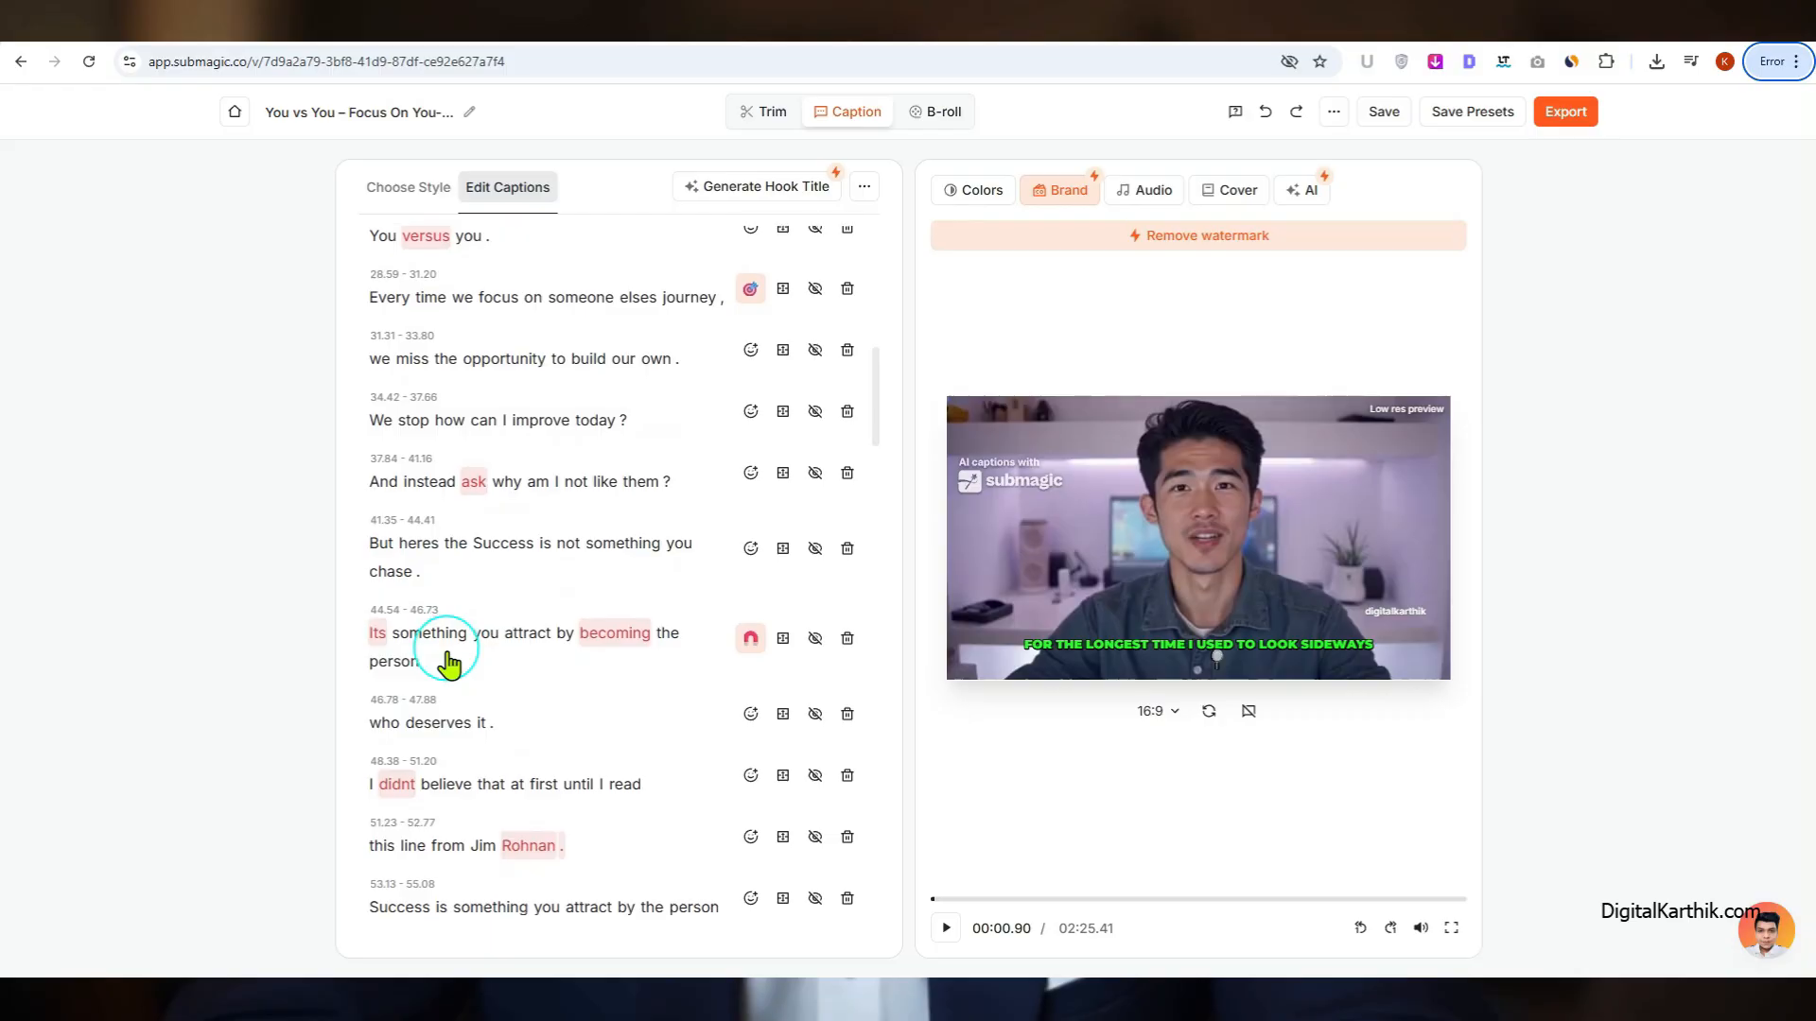
scroll(448, 661, down, 2)
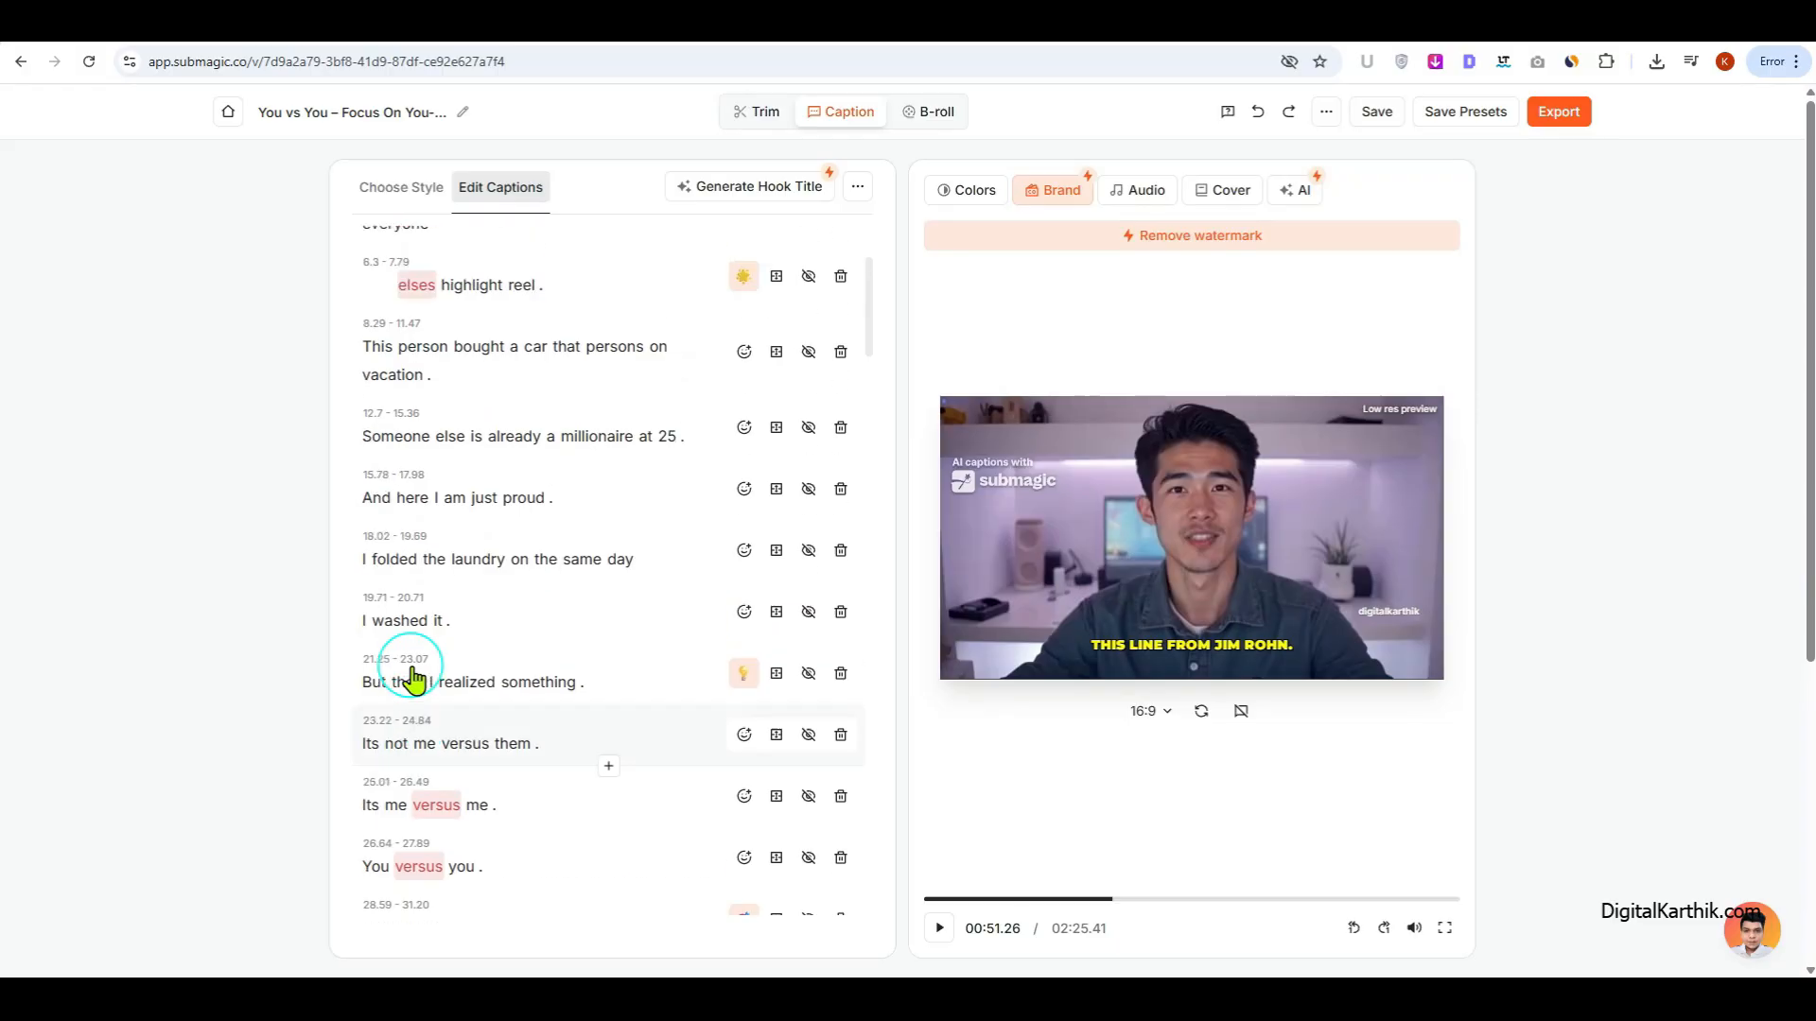
Step: Split the "scrolling on social media" caption into a new line starting at the word "on"
scroll(412, 678, up, 3)
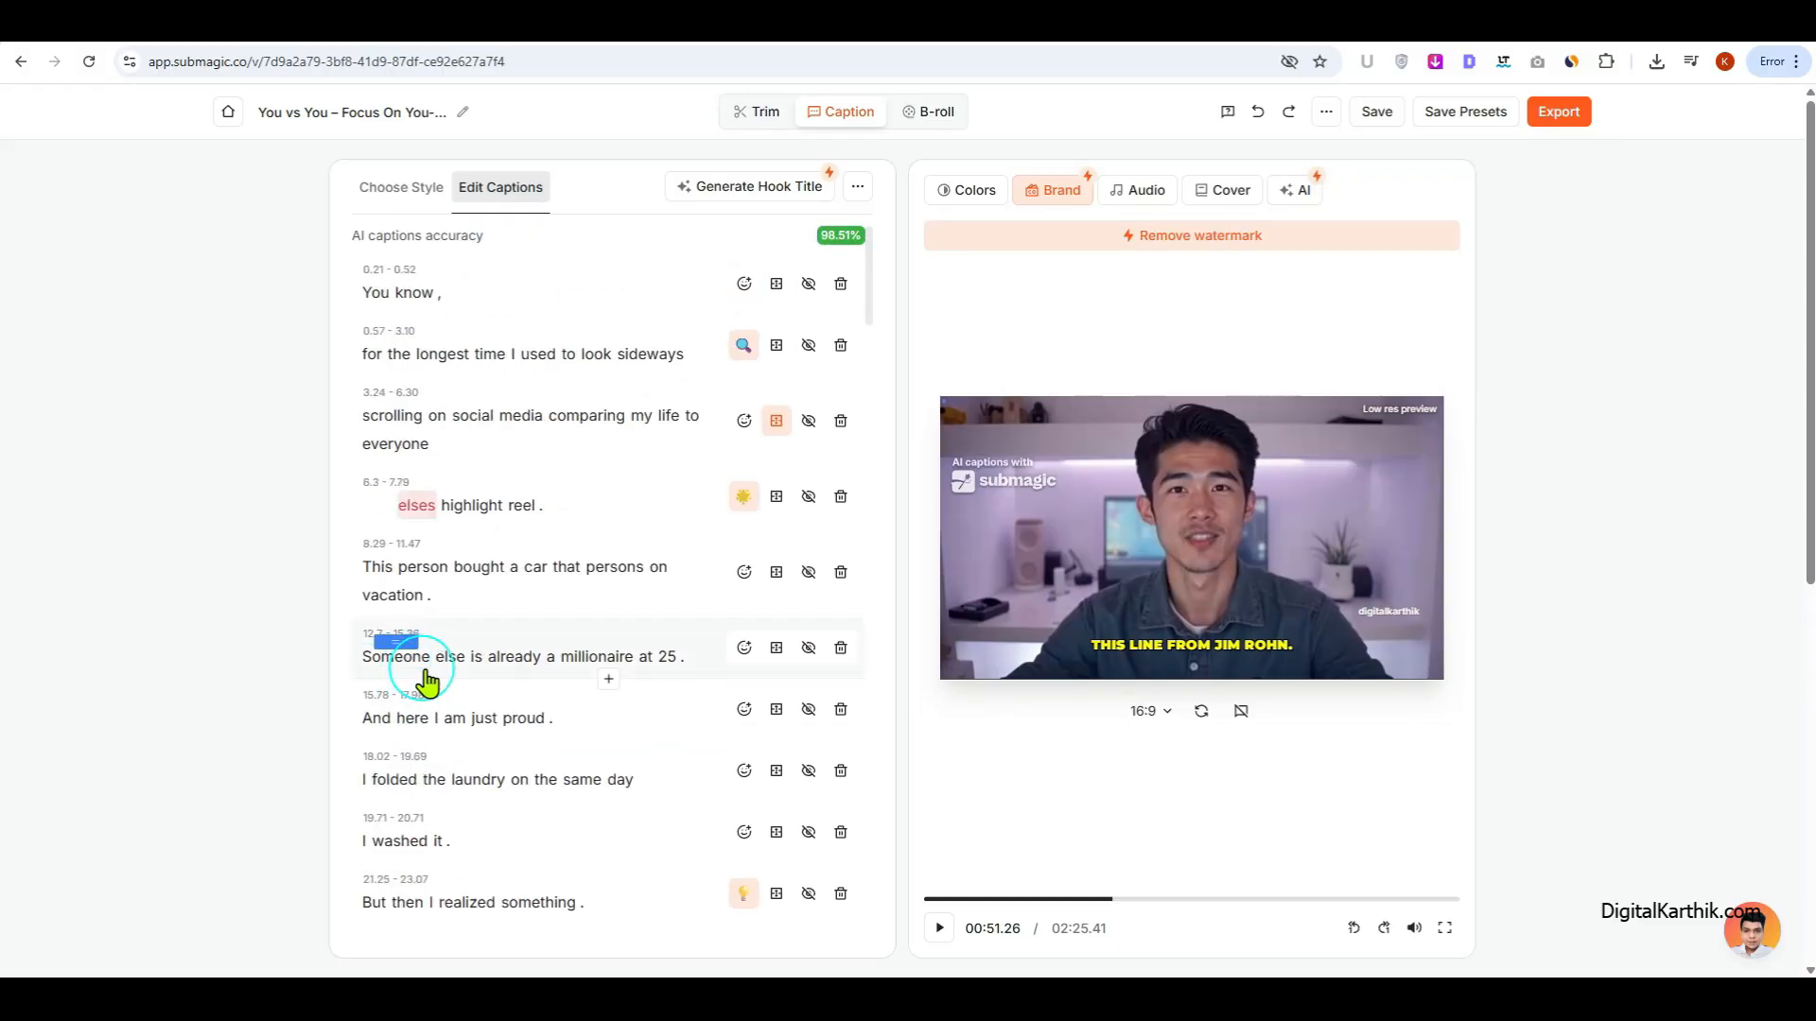
click(564, 518)
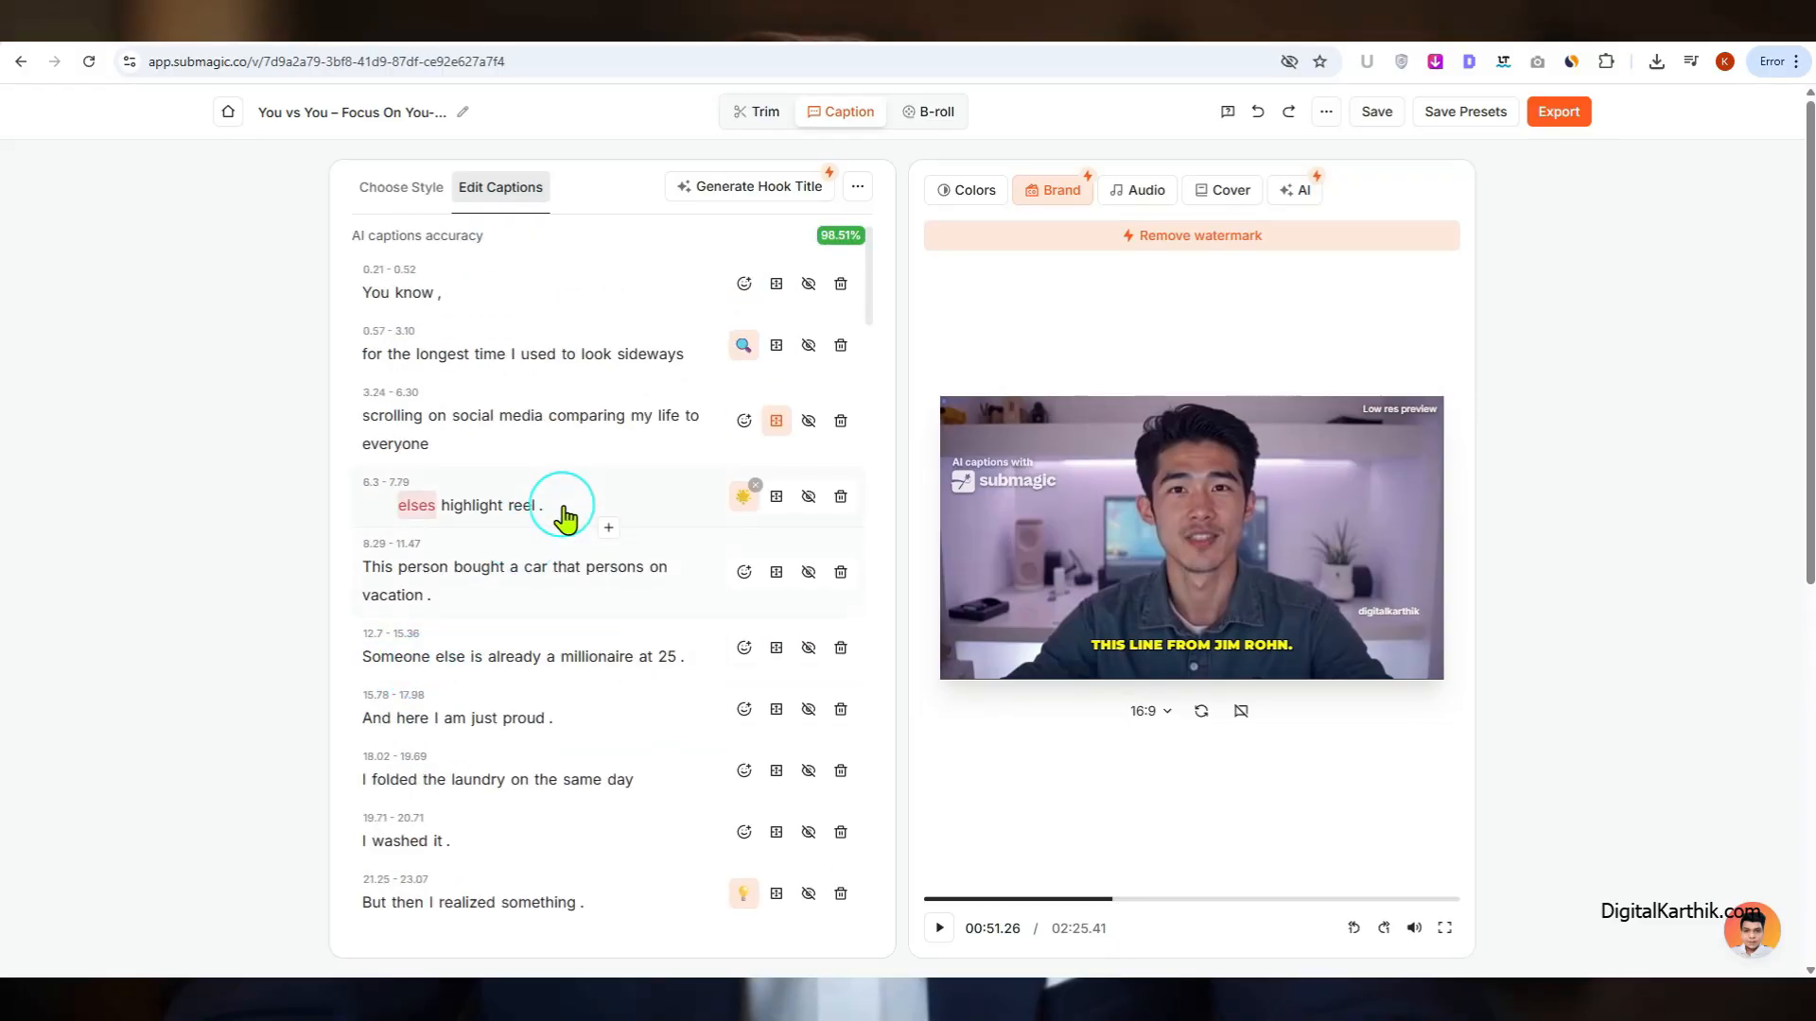
click(408, 417)
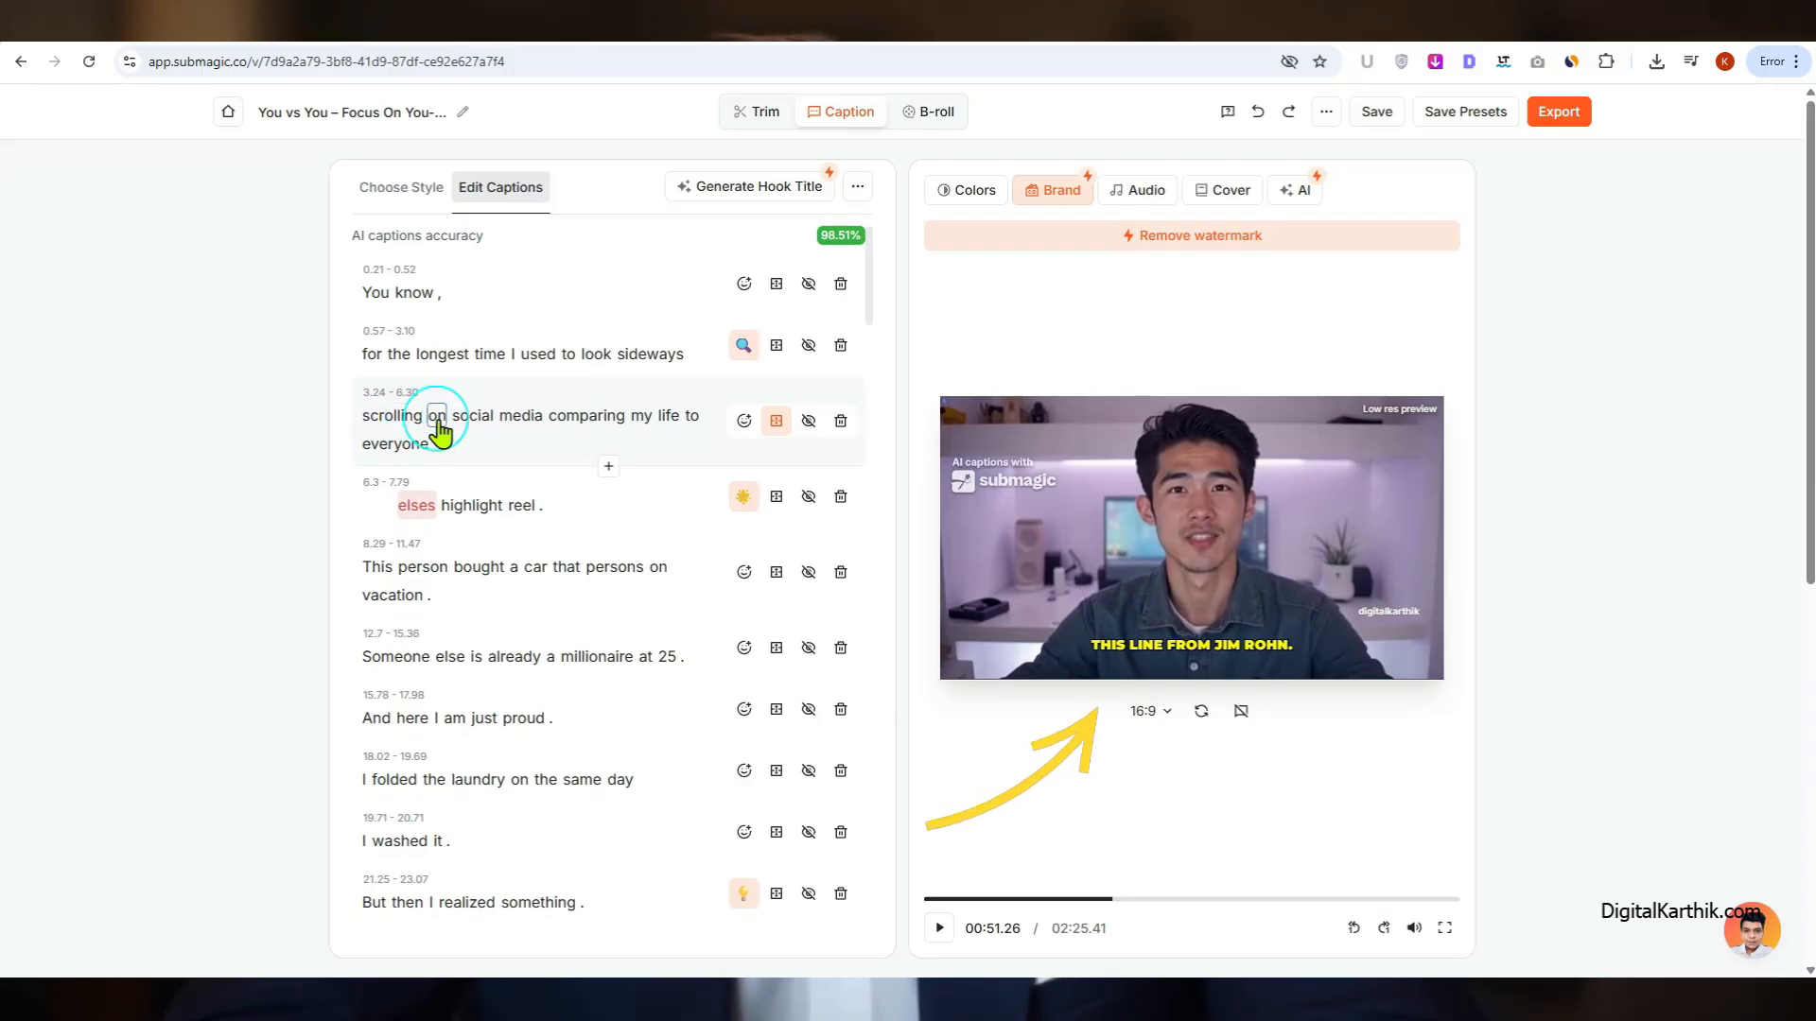
click(437, 418)
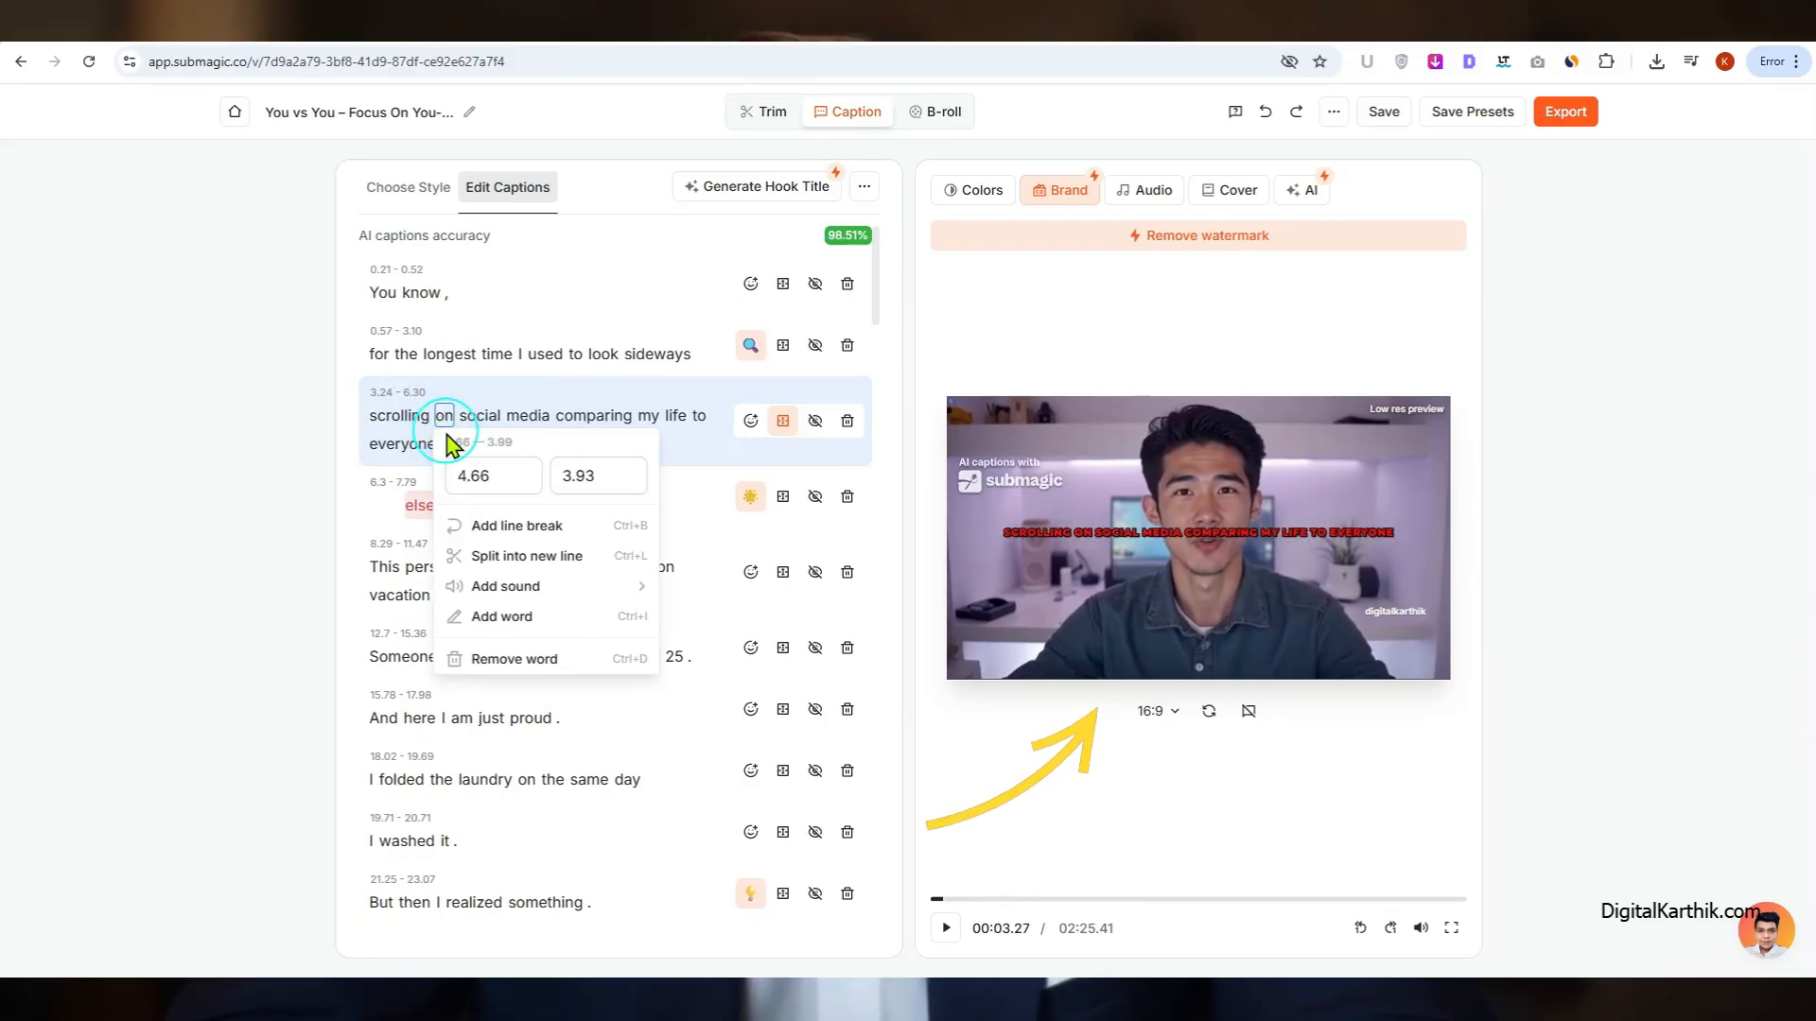
click(510, 560)
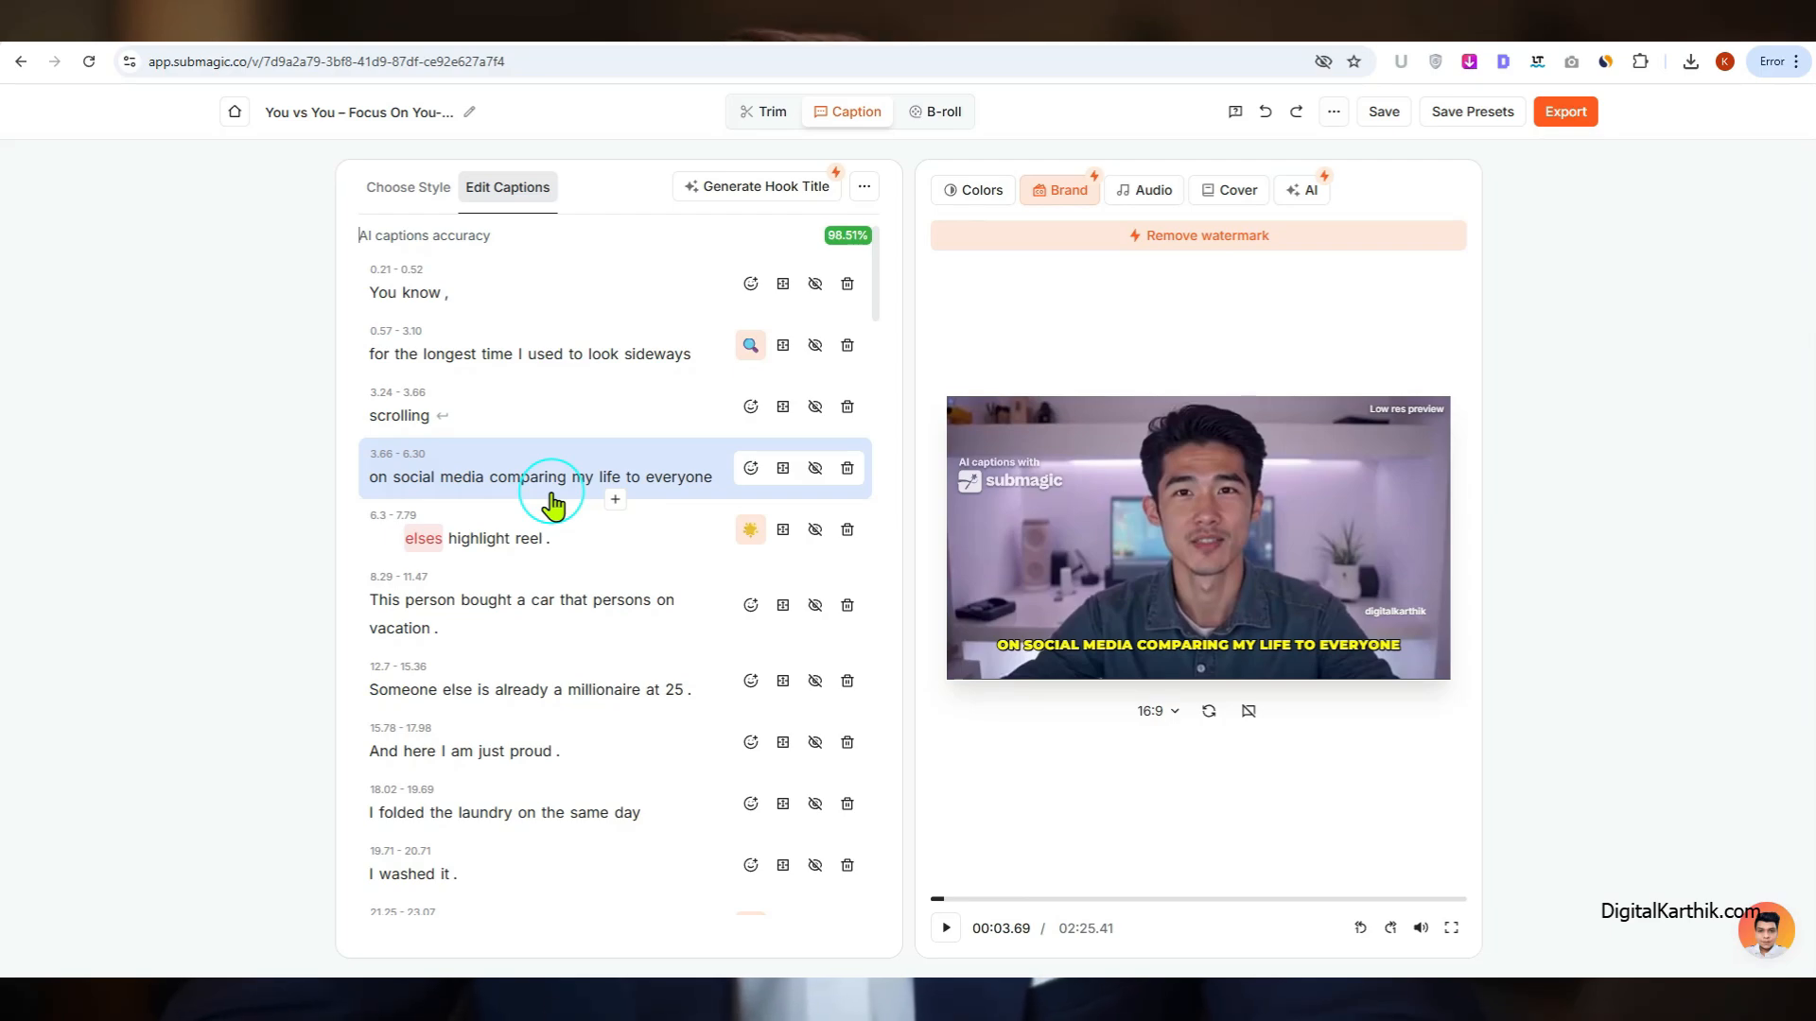
Step: Set the "scrolling" caption line's size to Large and its vertical position to 36%
click(531, 414)
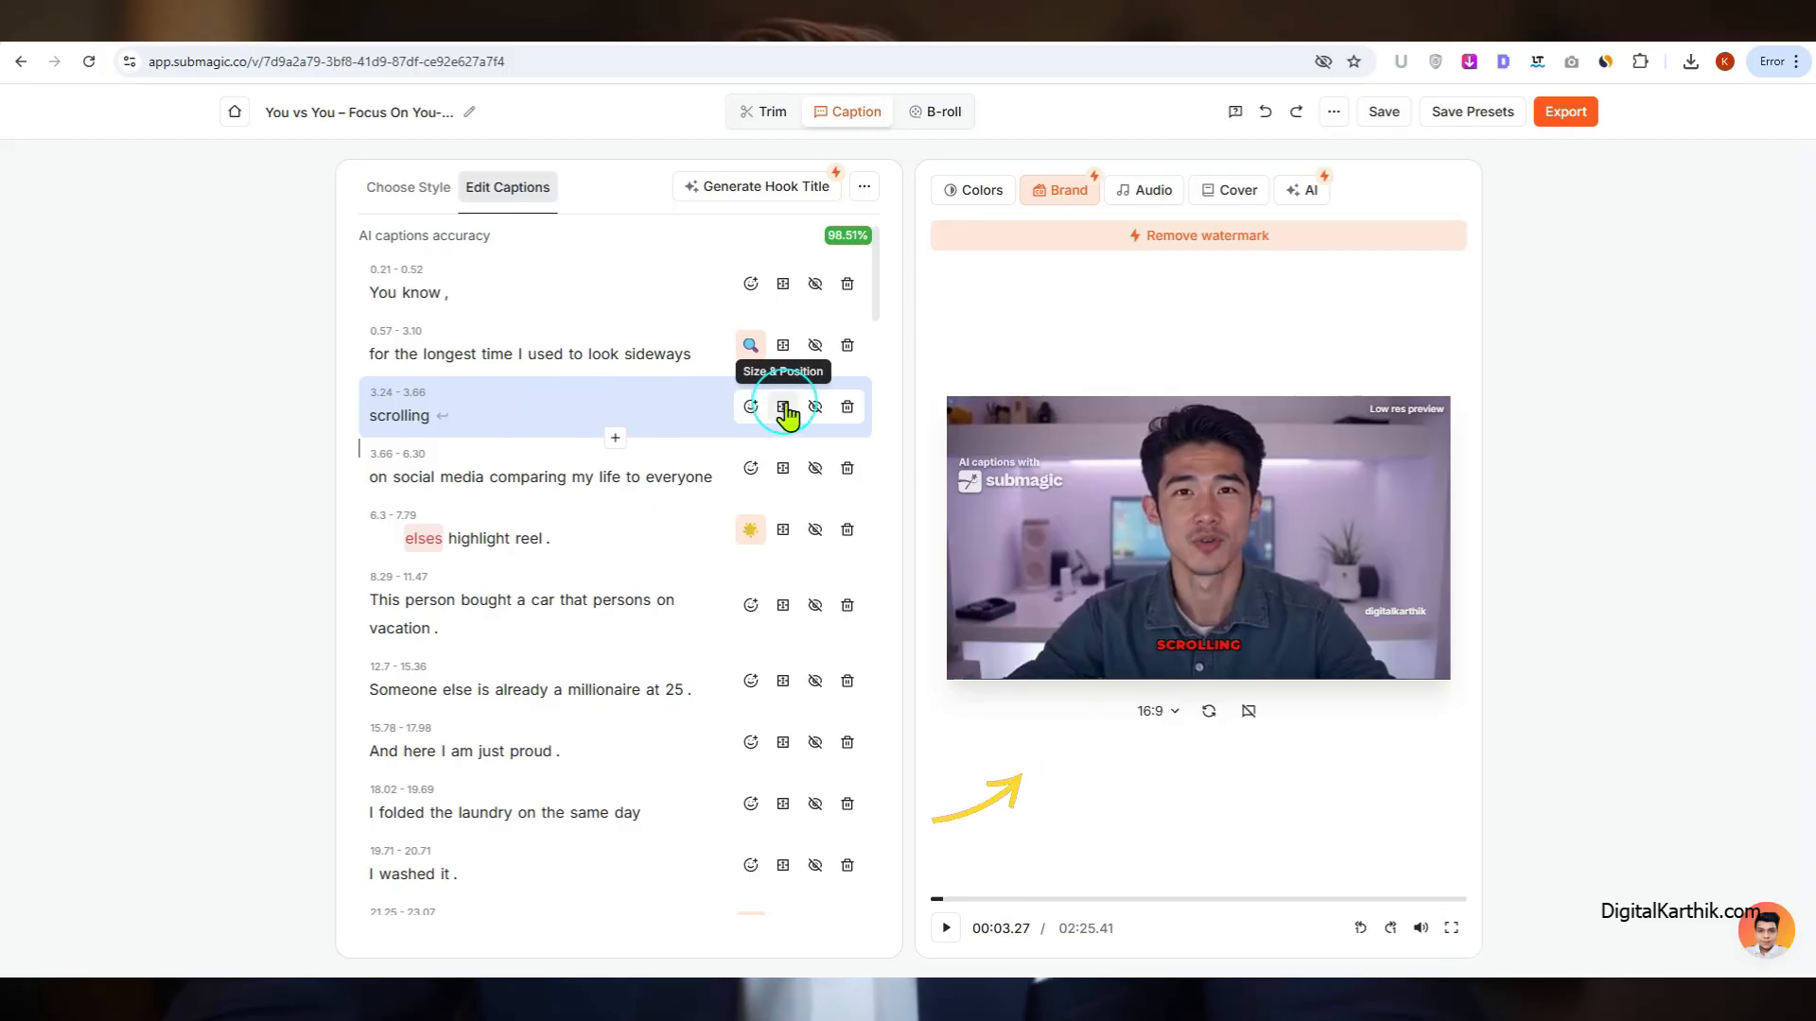
click(783, 408)
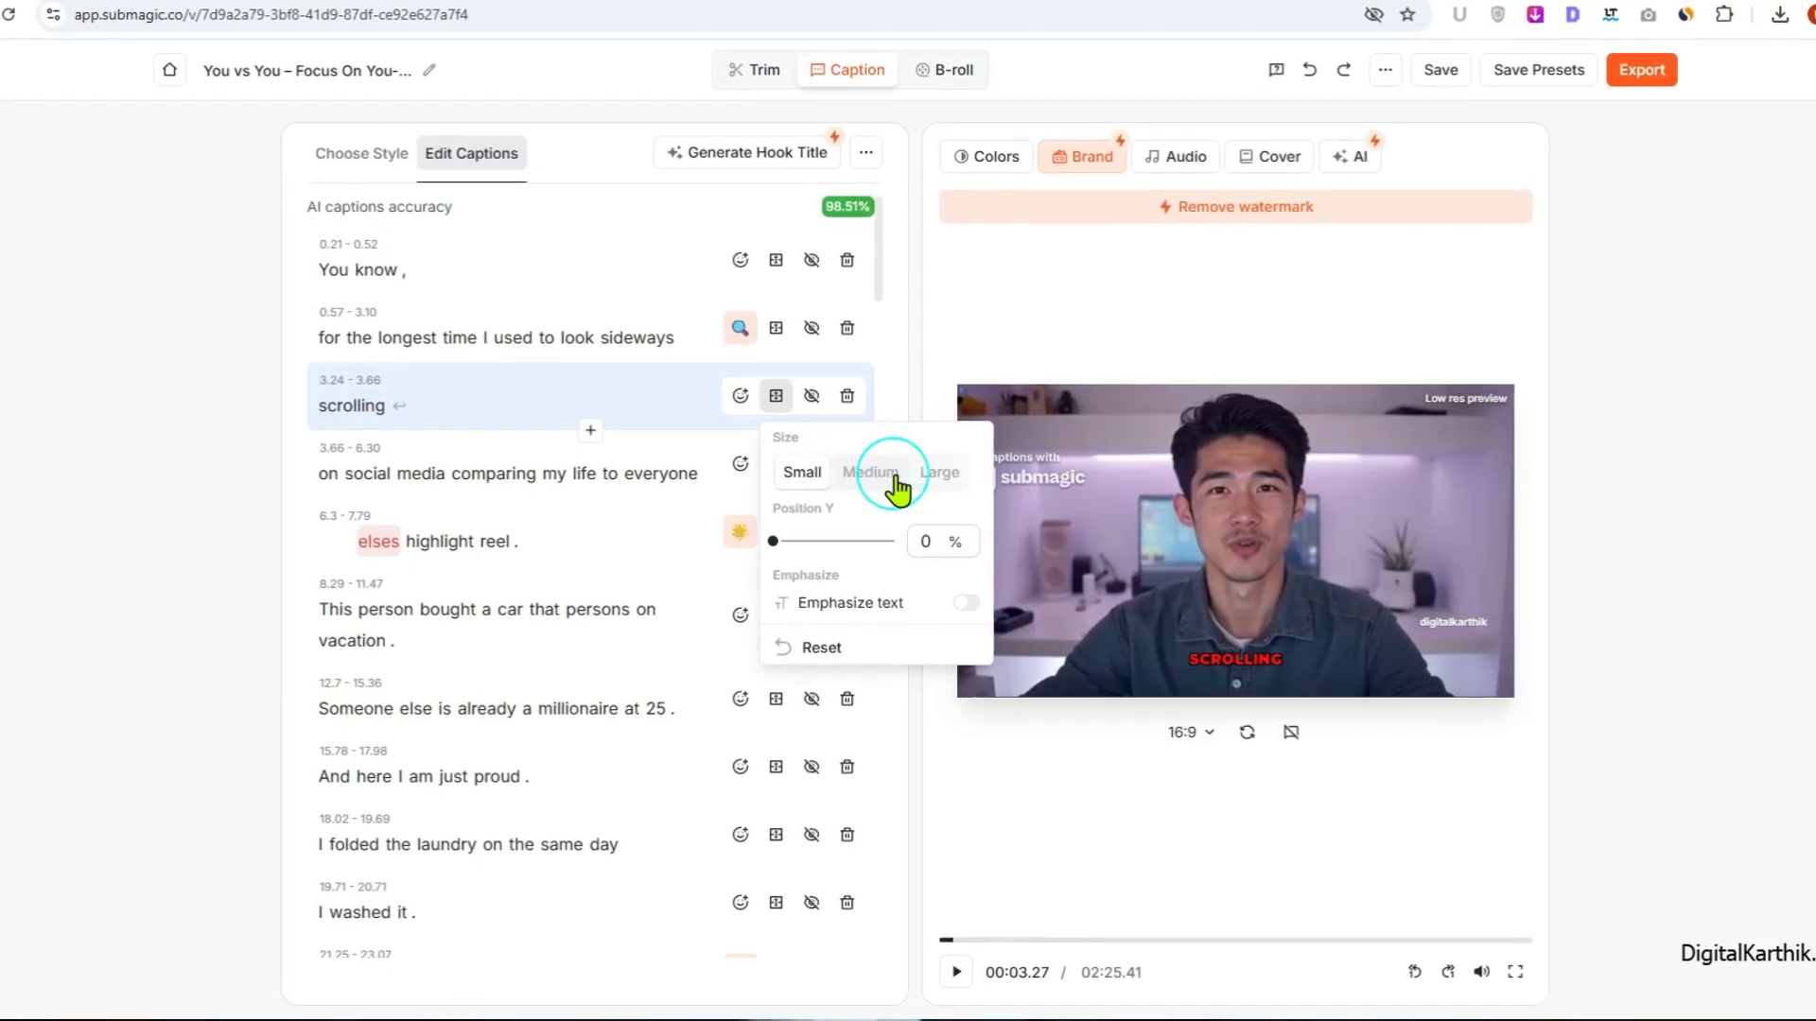
click(939, 473)
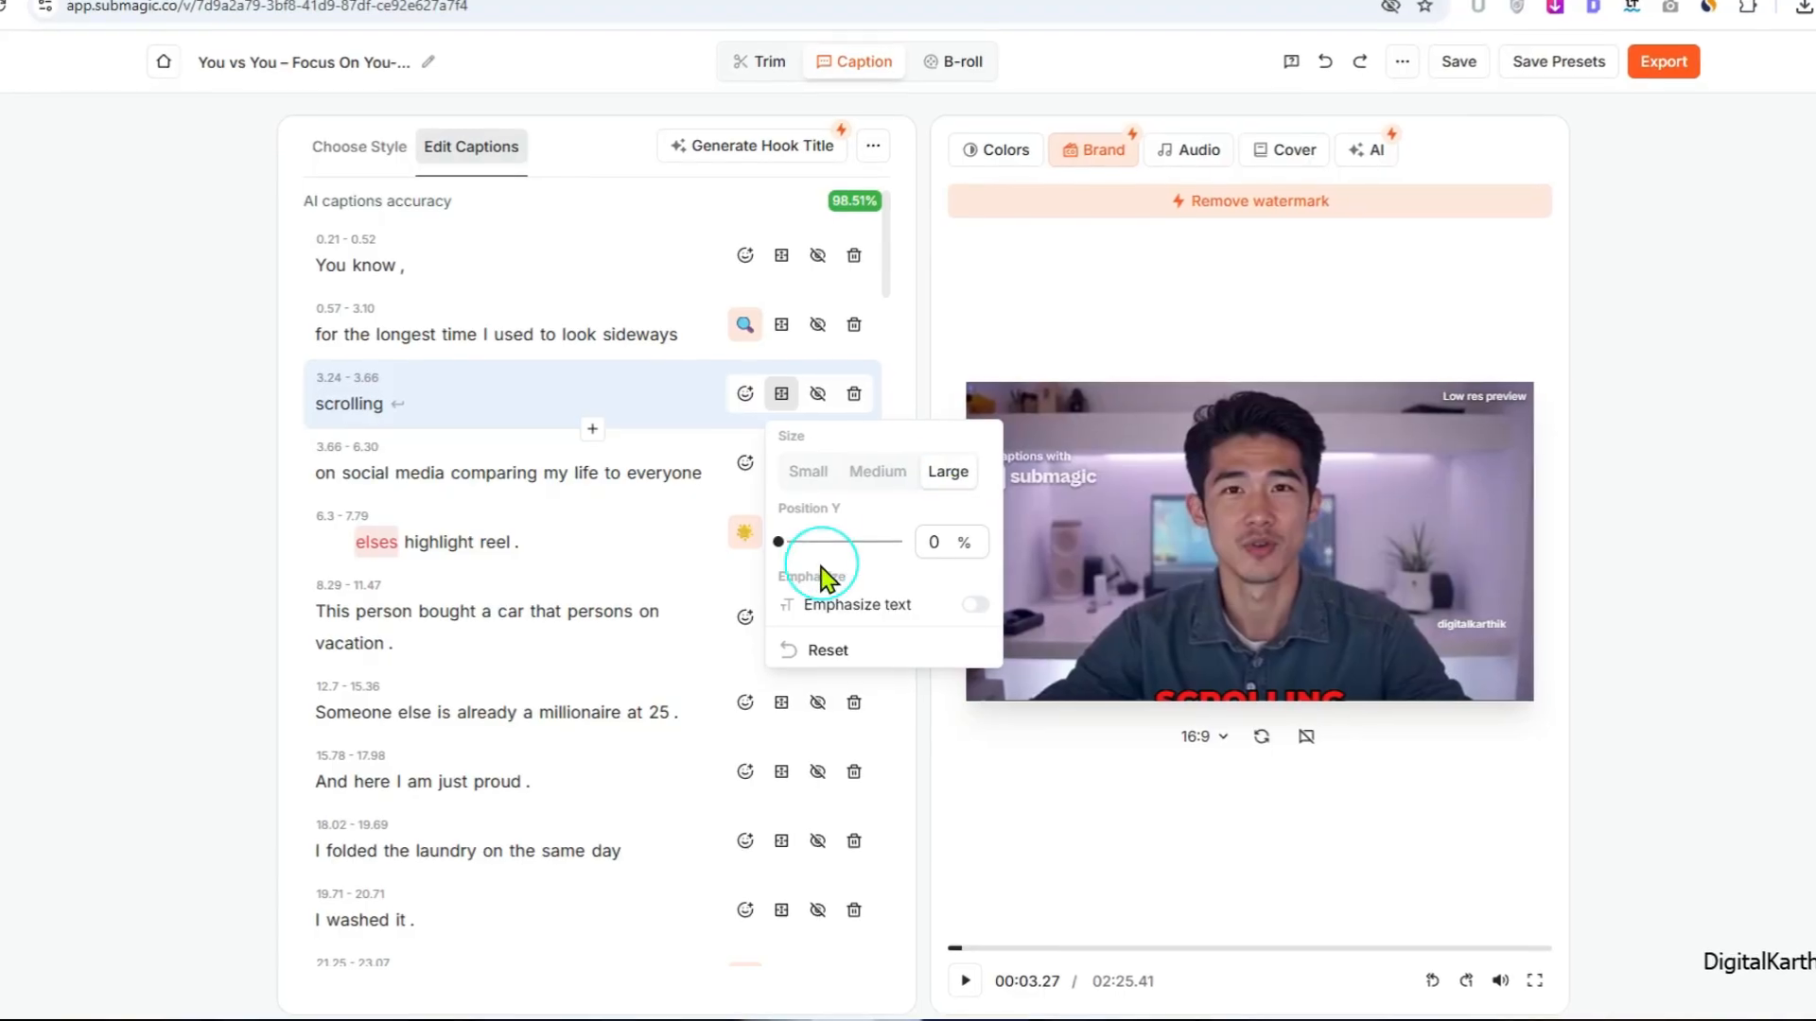
drag(779, 542, 849, 541)
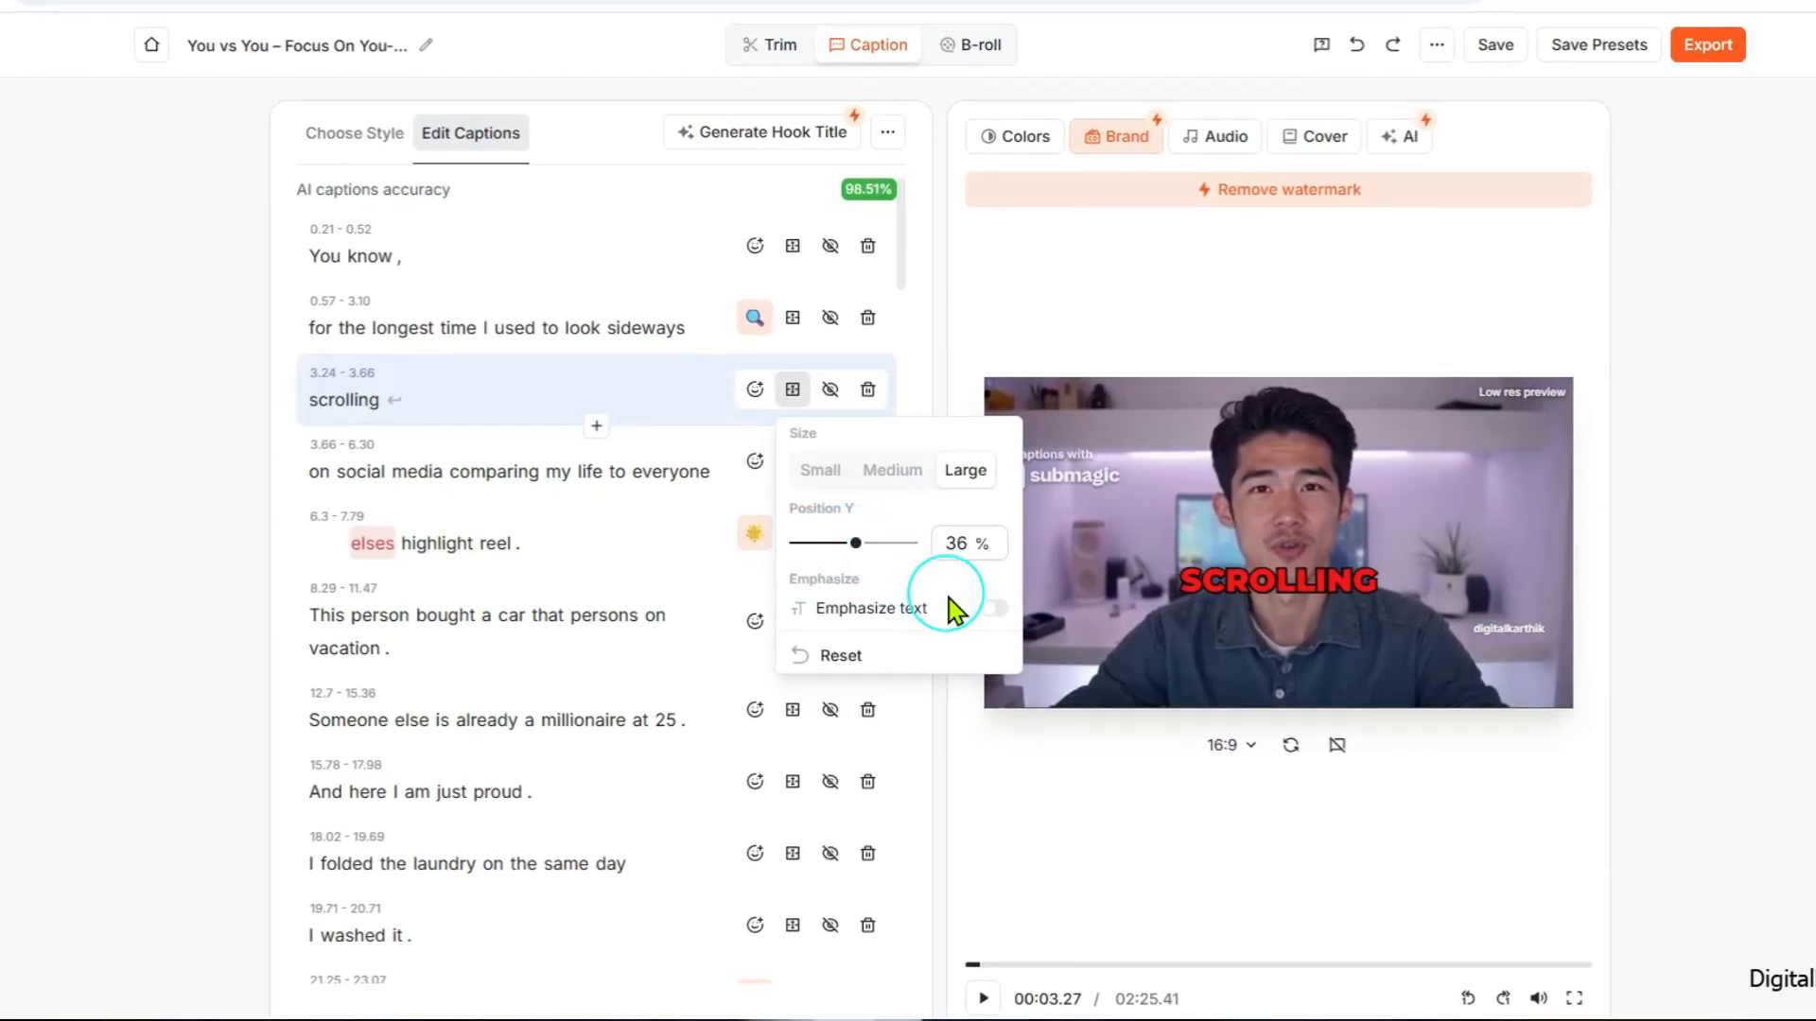
Step: Turn on text emphasis for the "scrolling" caption line and play the video from the preceding line to check it
click(995, 610)
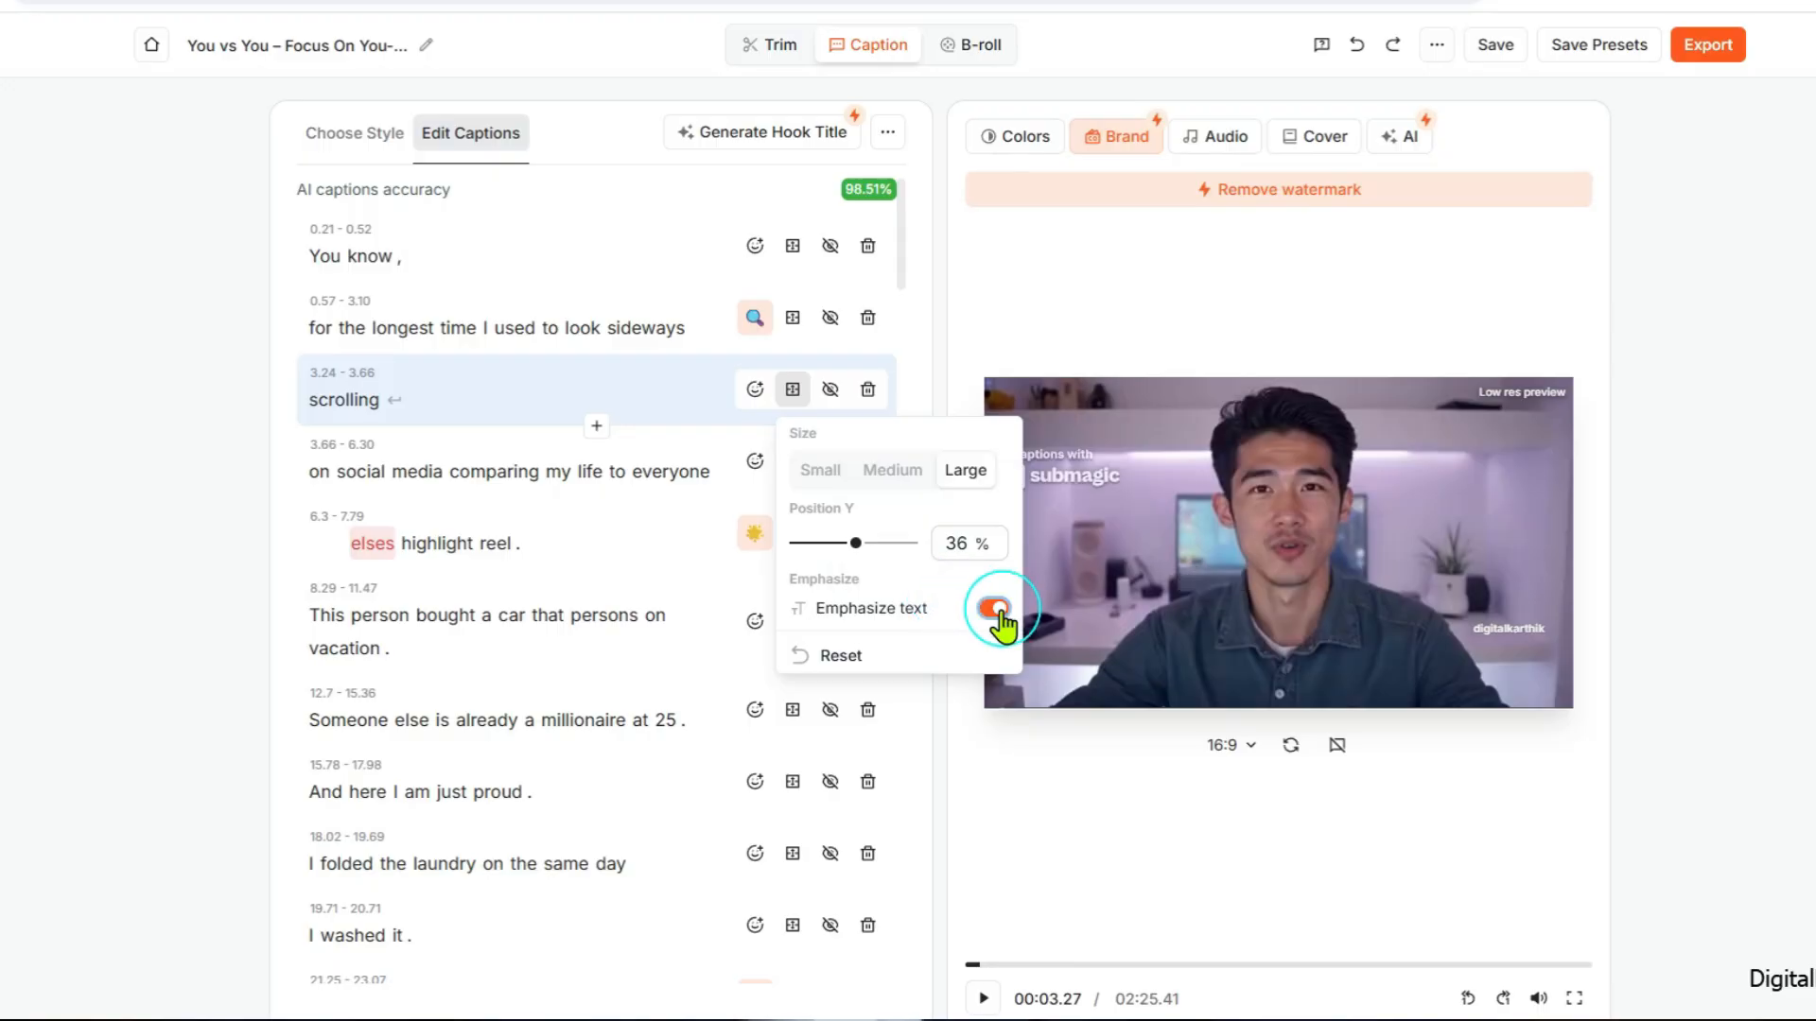
click(715, 354)
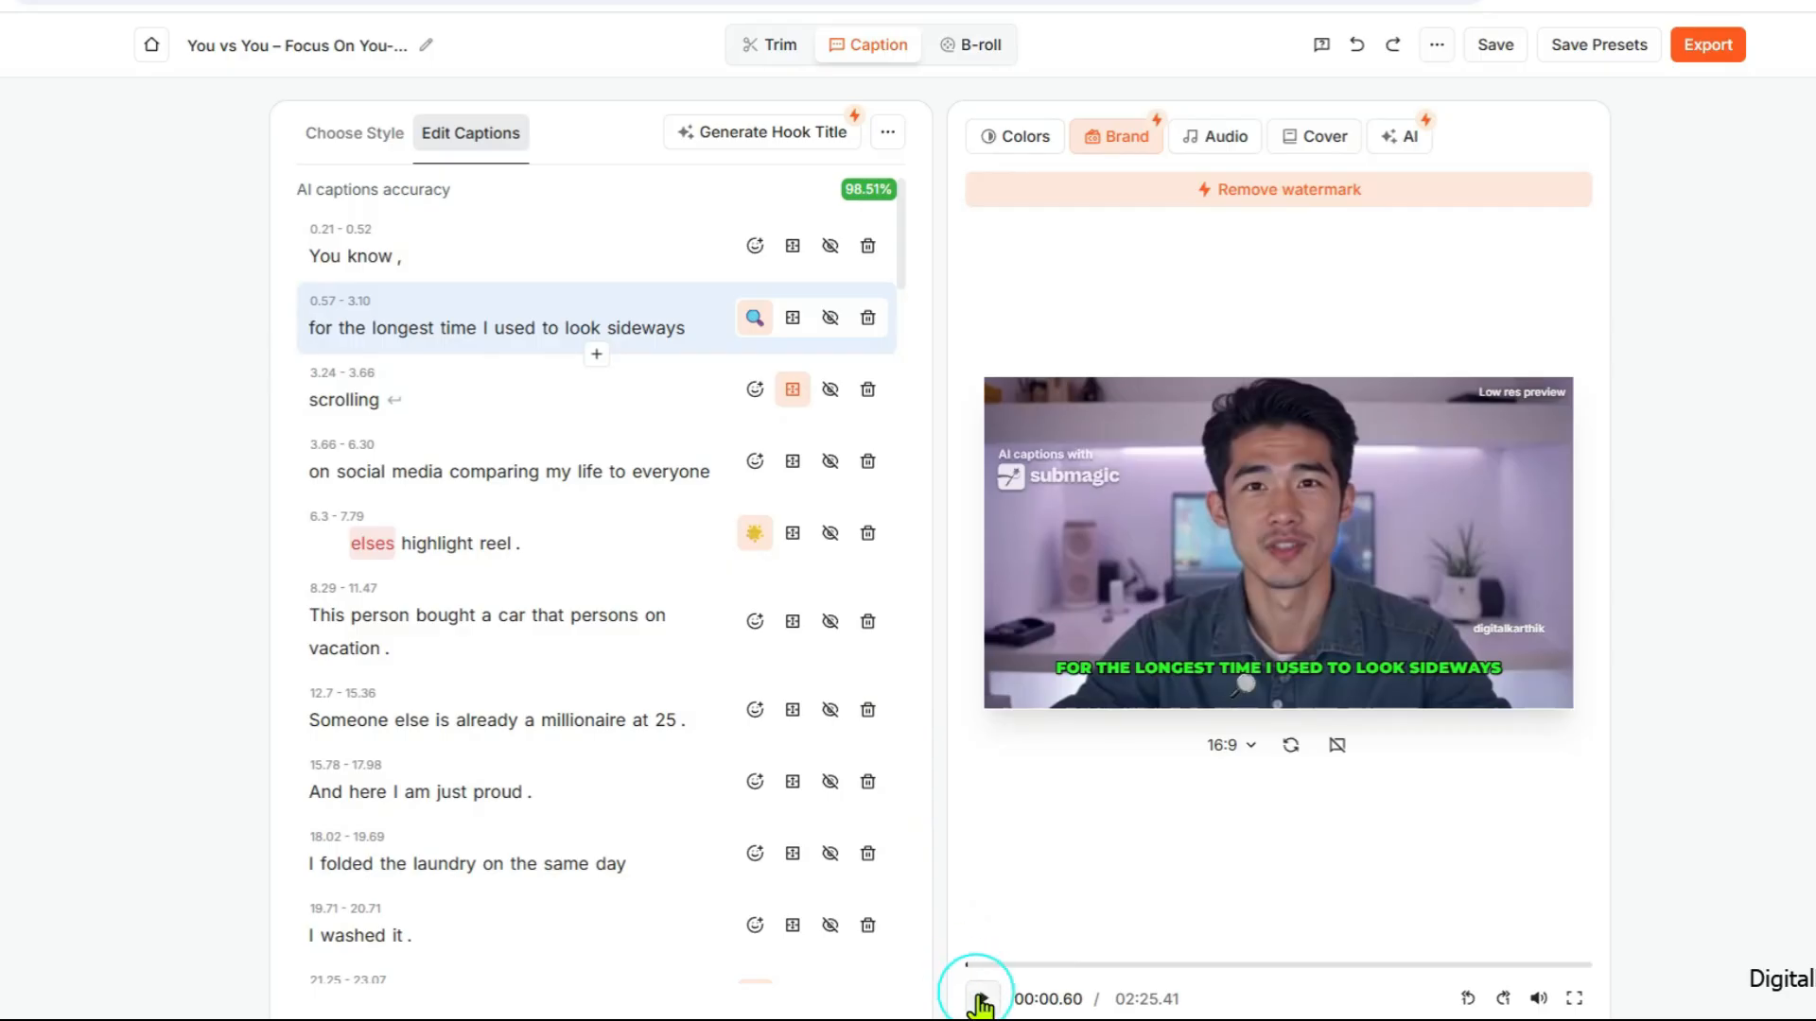
click(980, 1000)
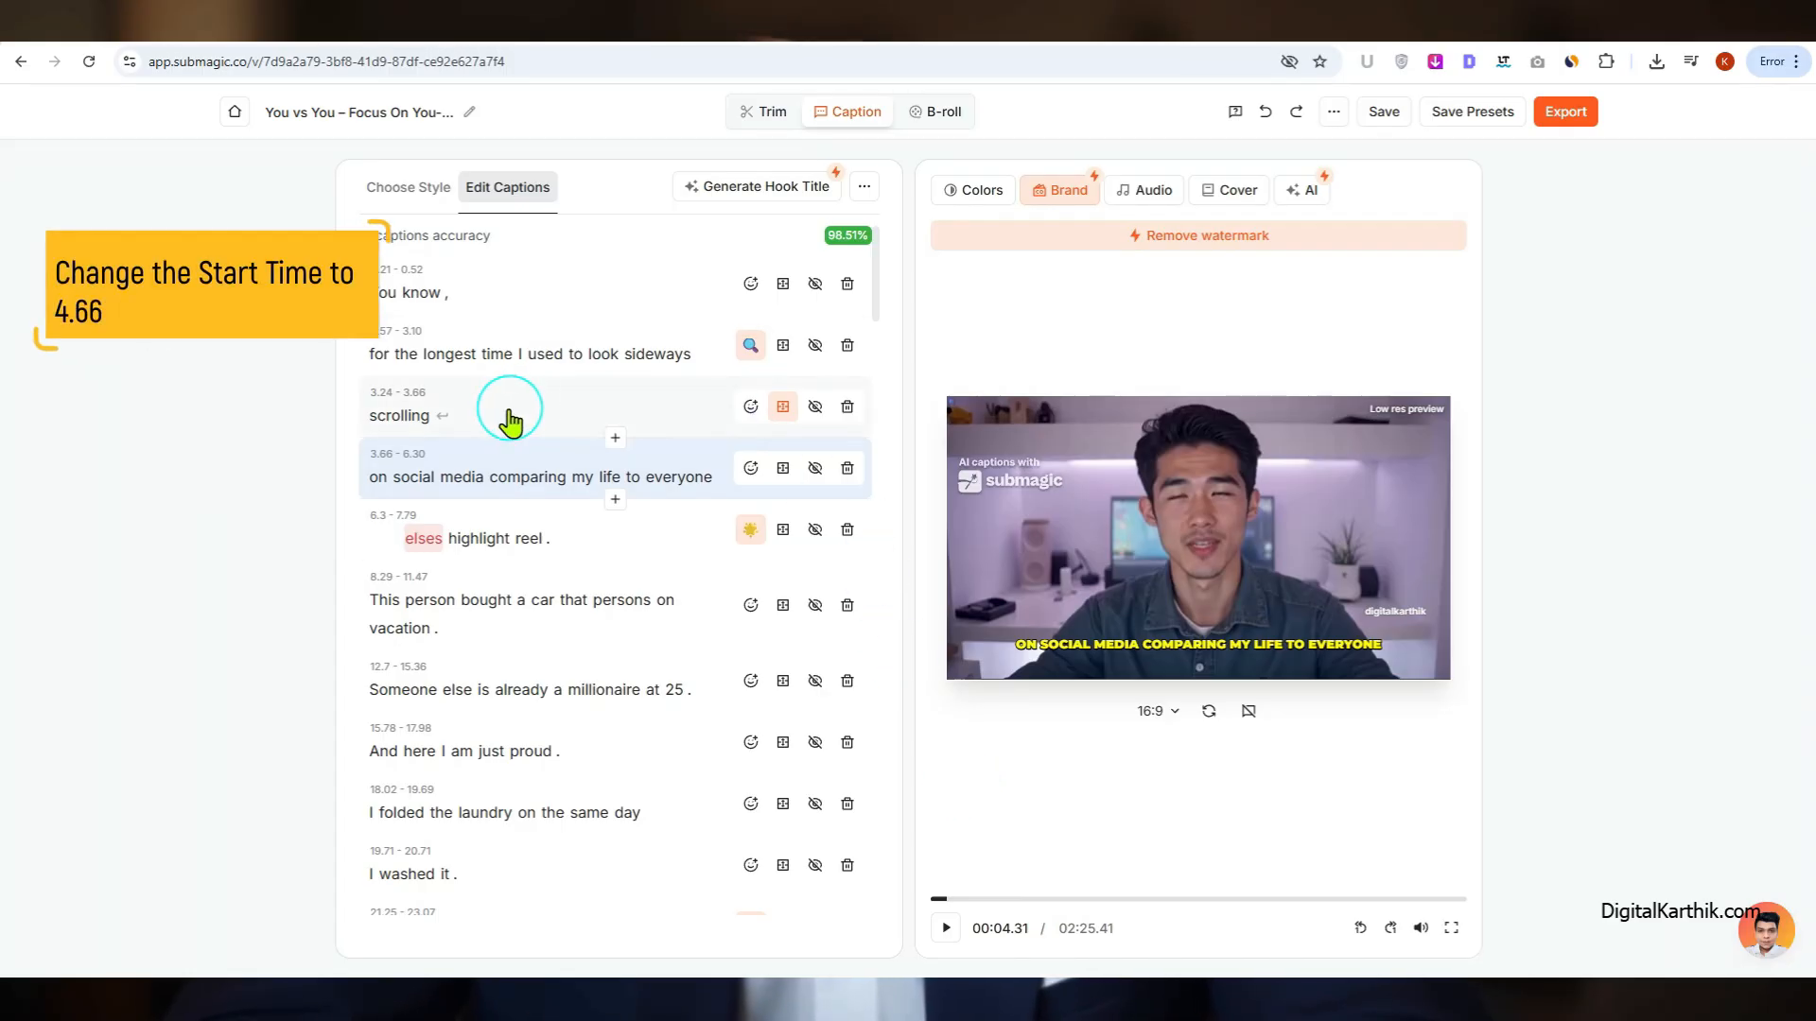
Step: Set the start time of the "on social media comparing my life to everyone" caption line to 4.66
click(397, 456)
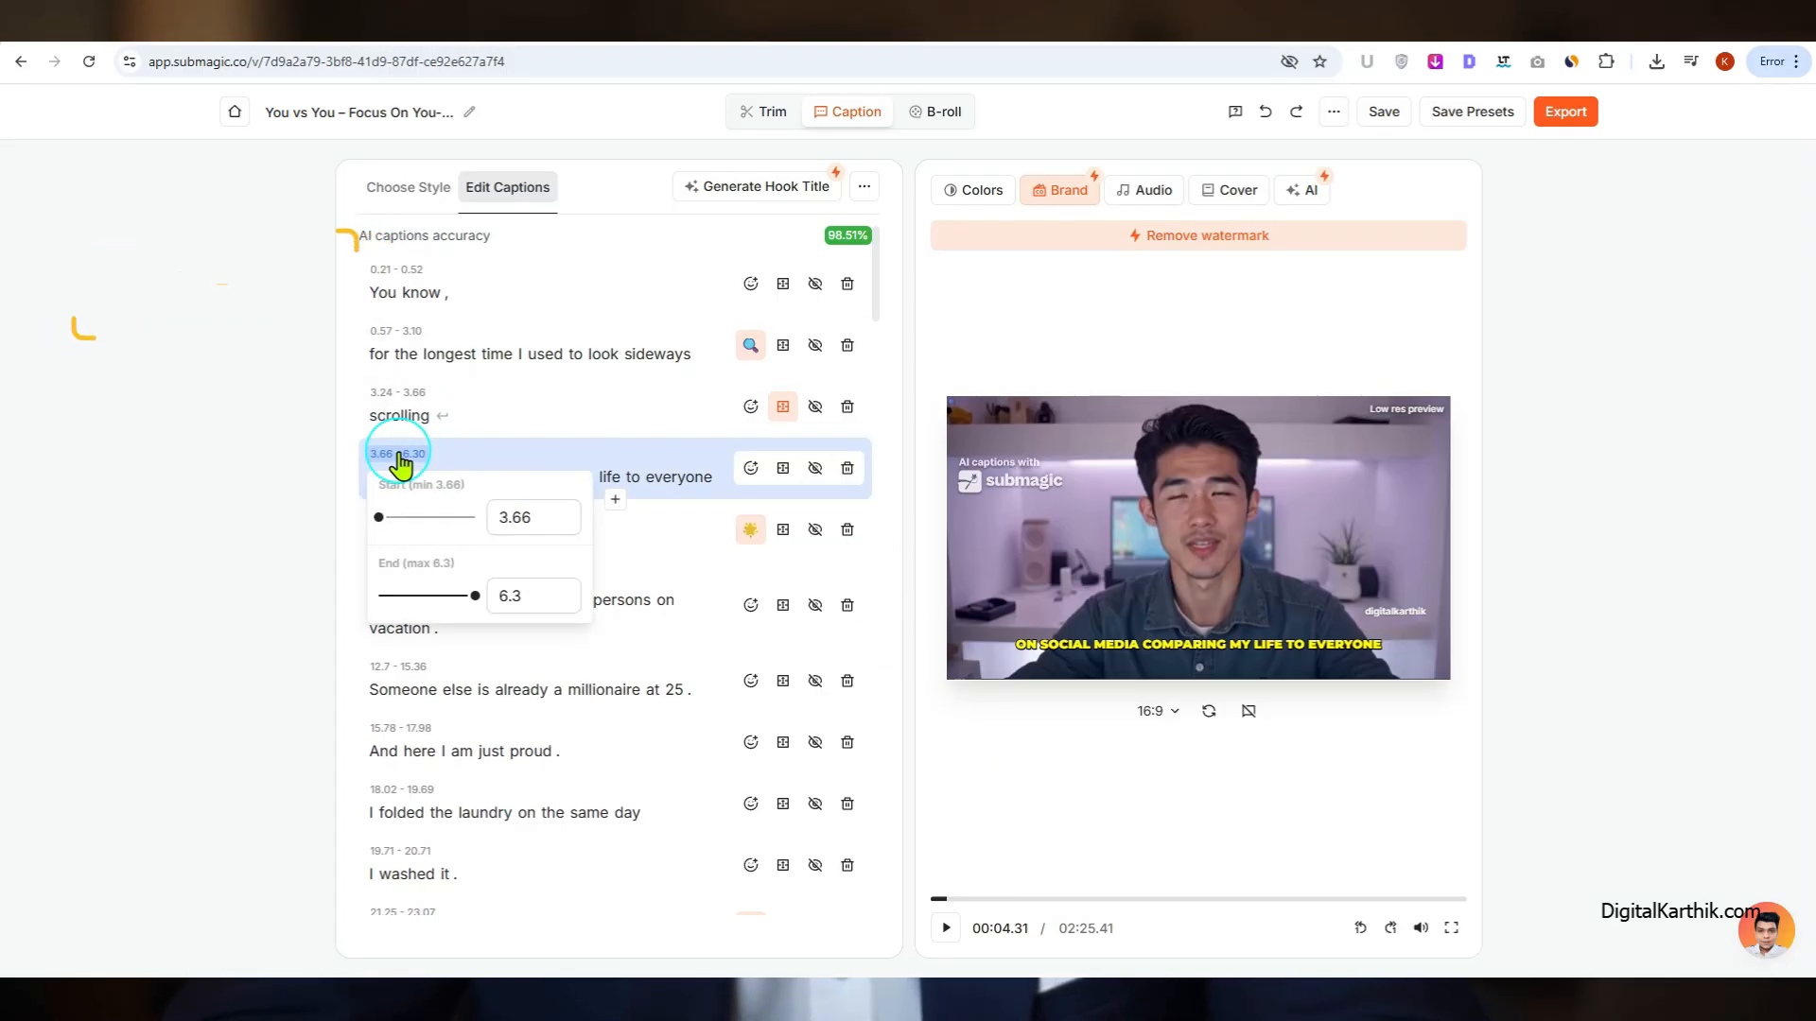
click(506, 518)
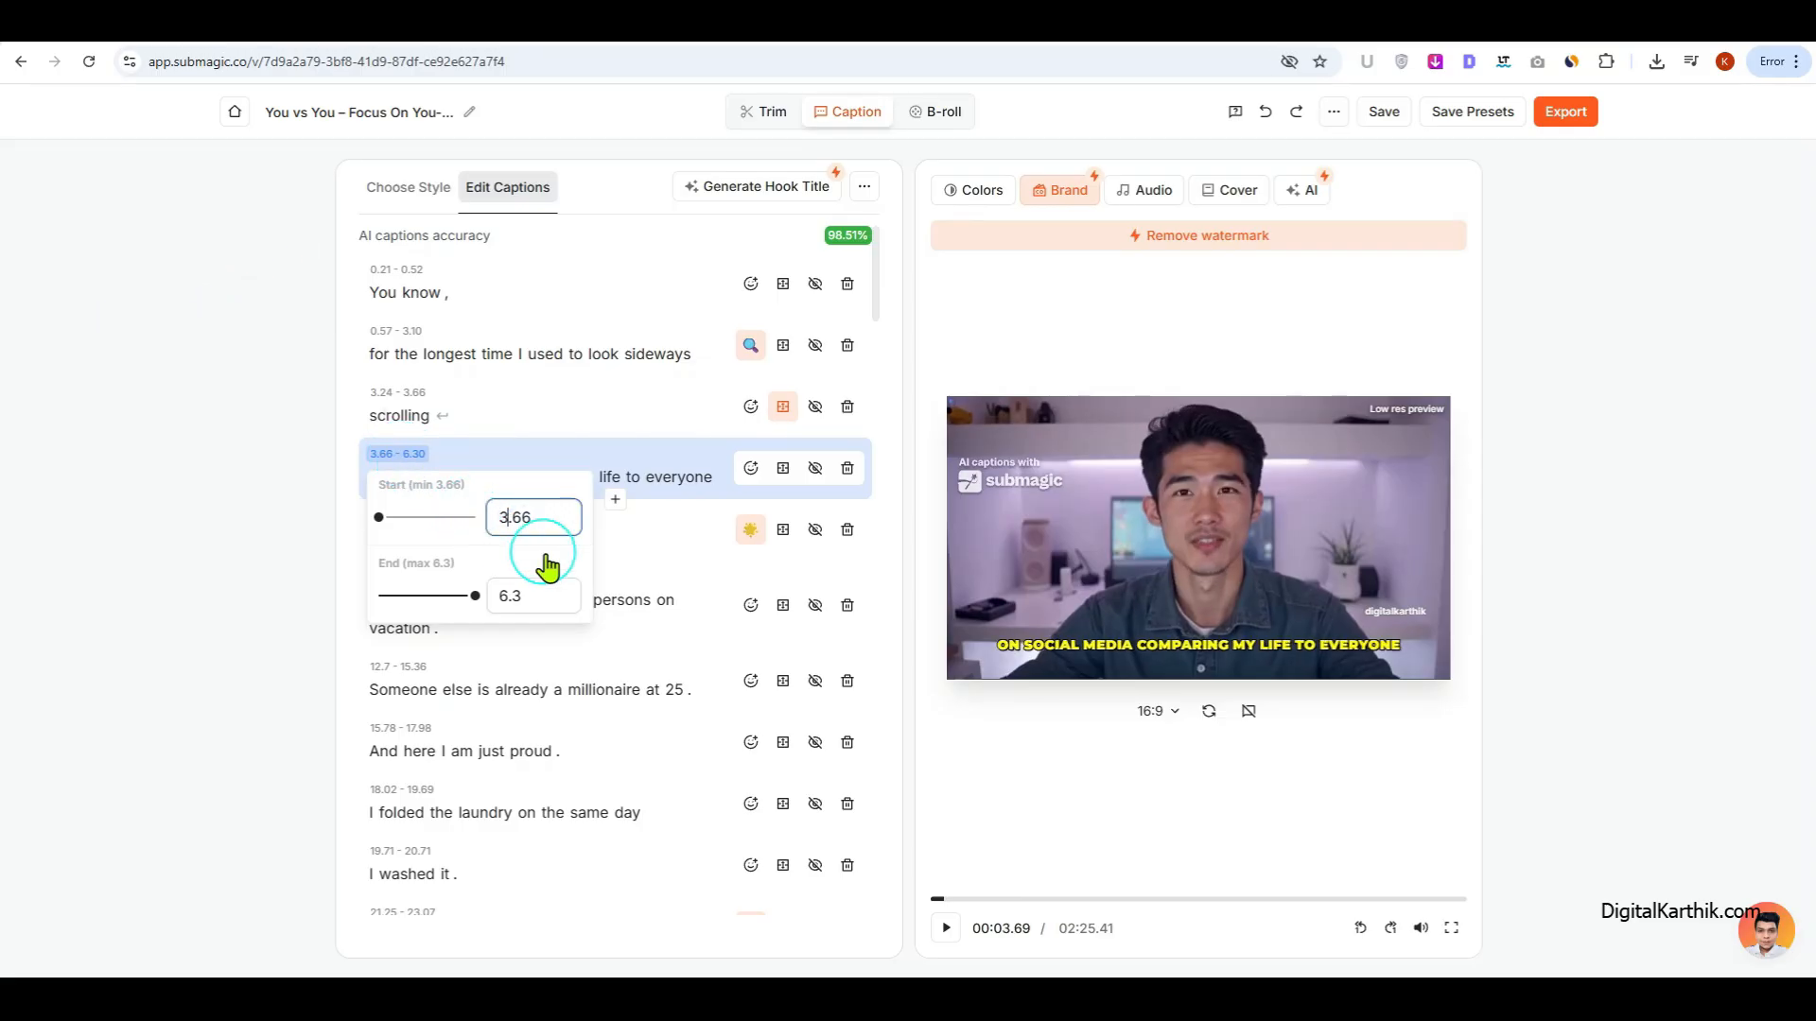
key(BackSpace)
text(4)
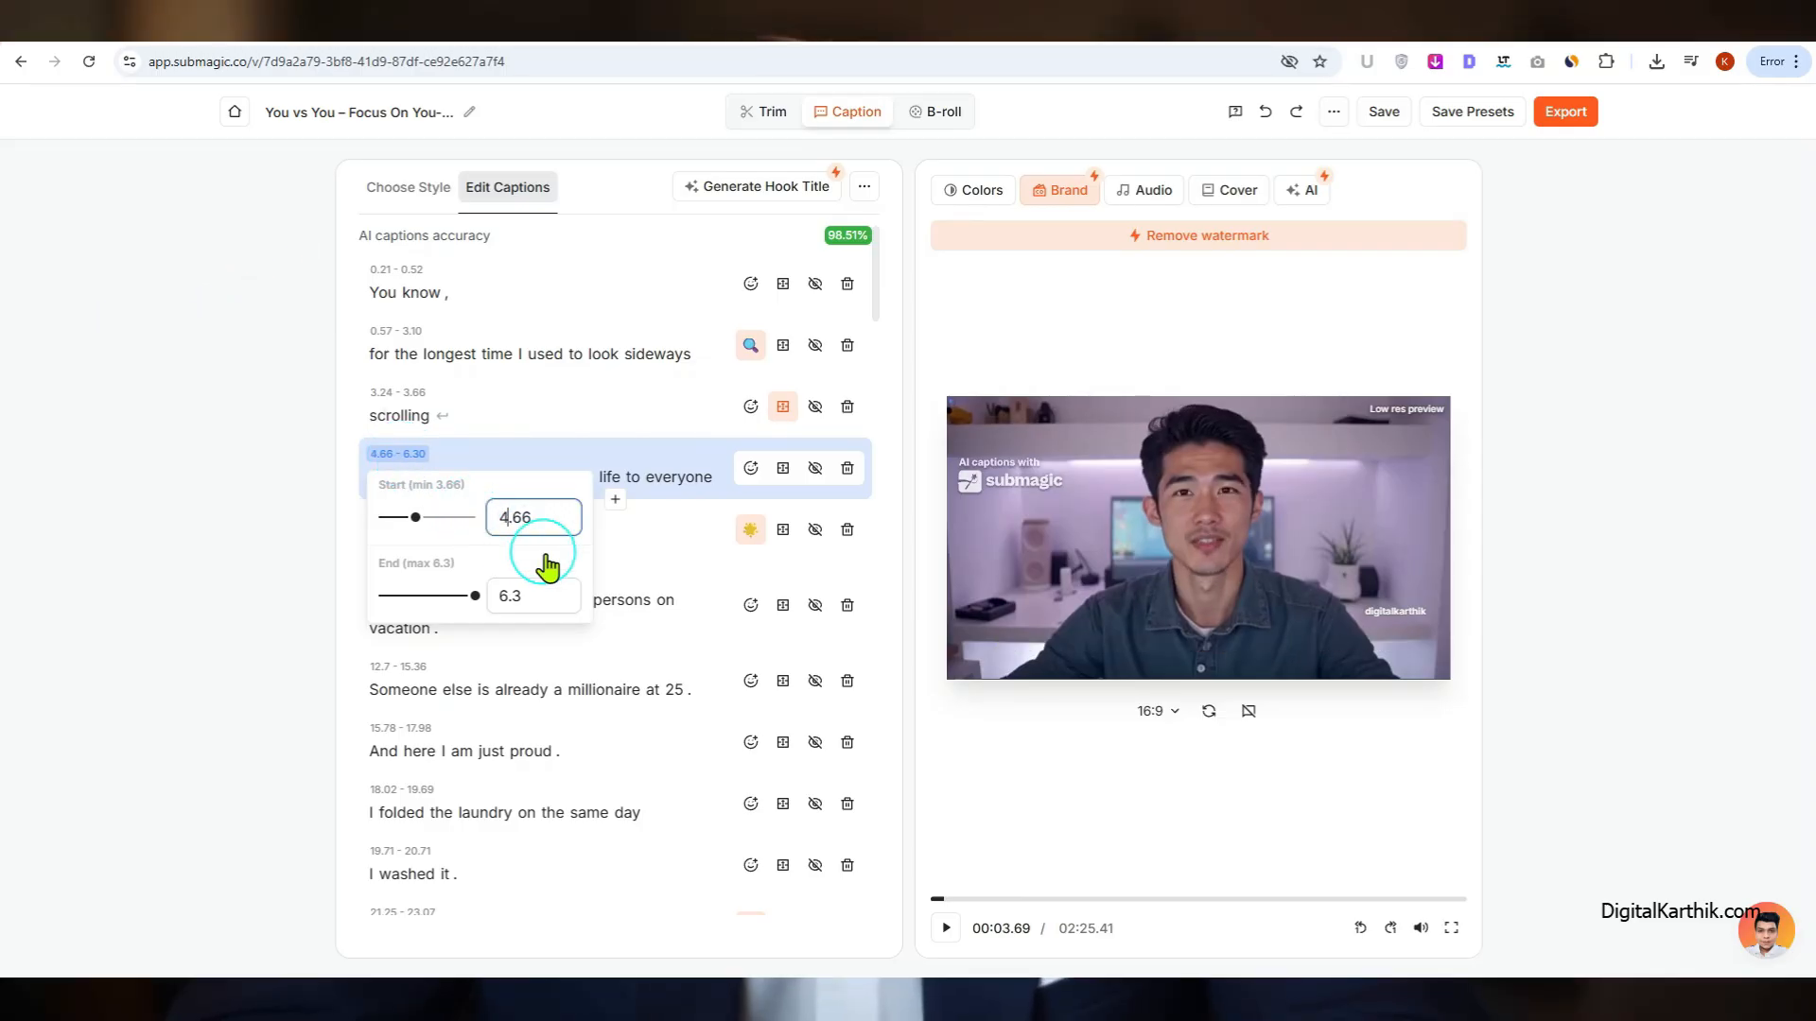
Step: Extend the end time of the "scrolling" caption line to 4.66 and play back the emphasized caption
click(417, 399)
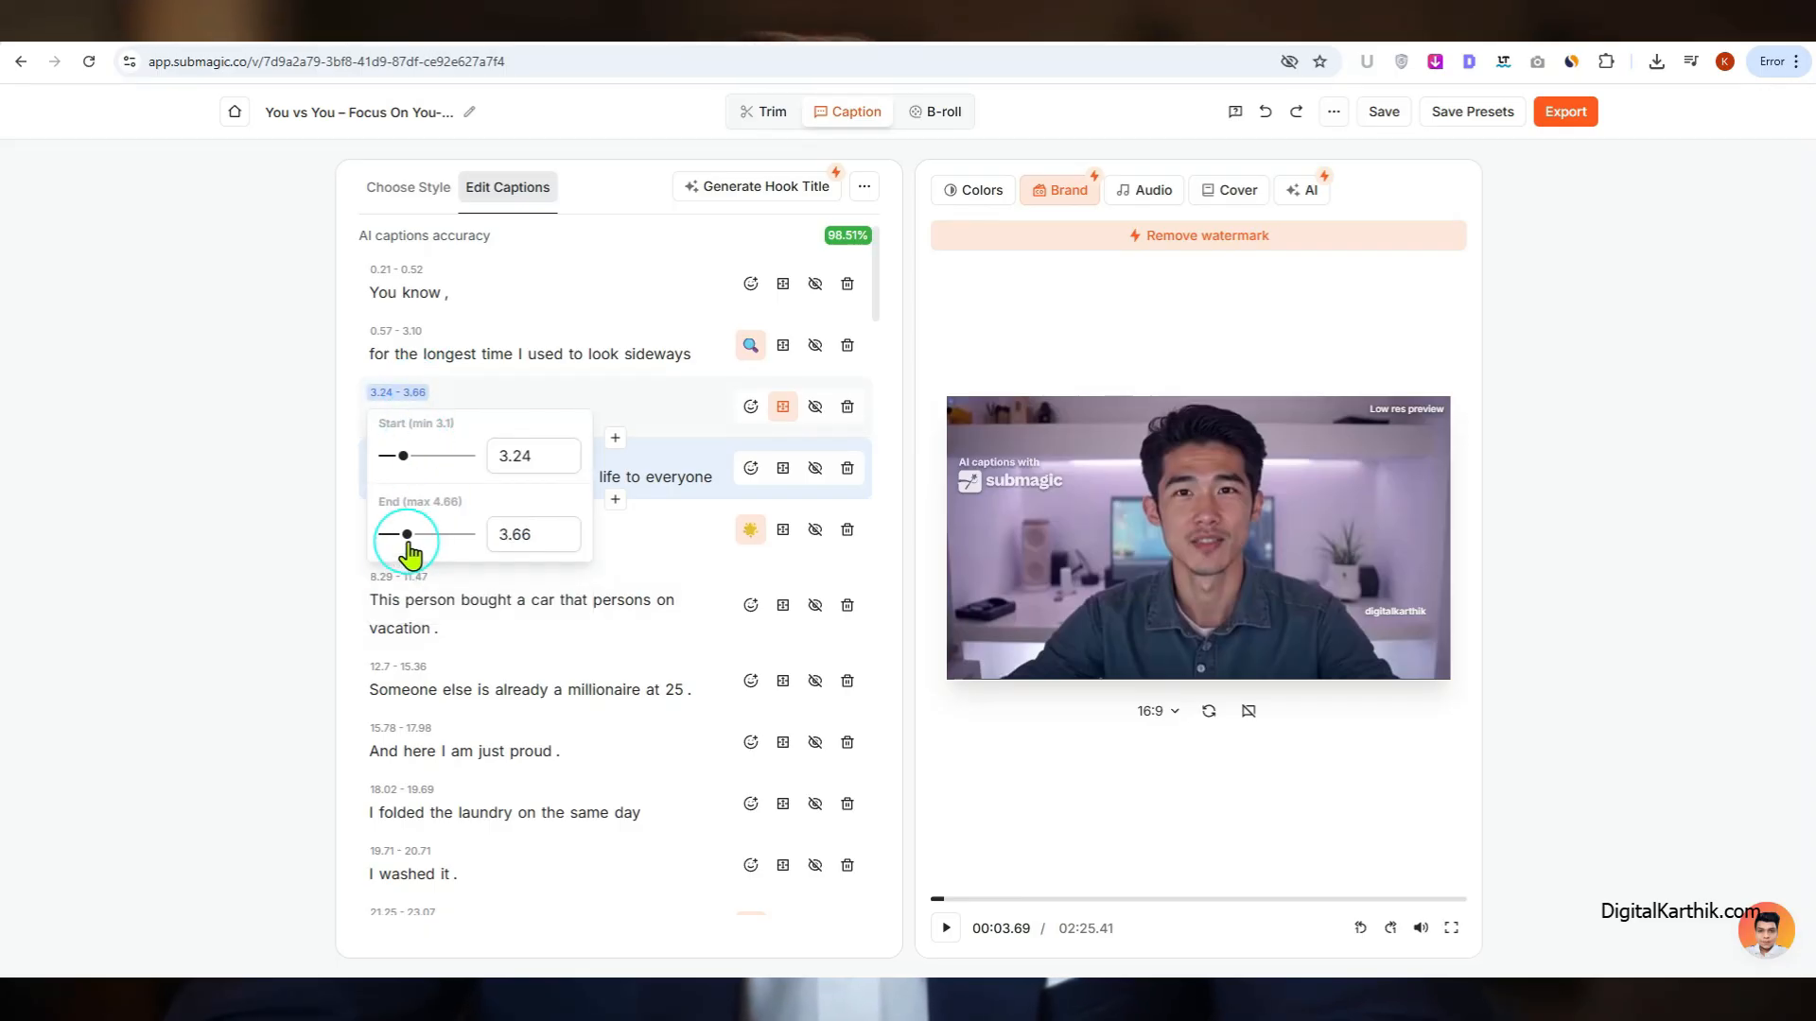
drag(406, 536, 486, 551)
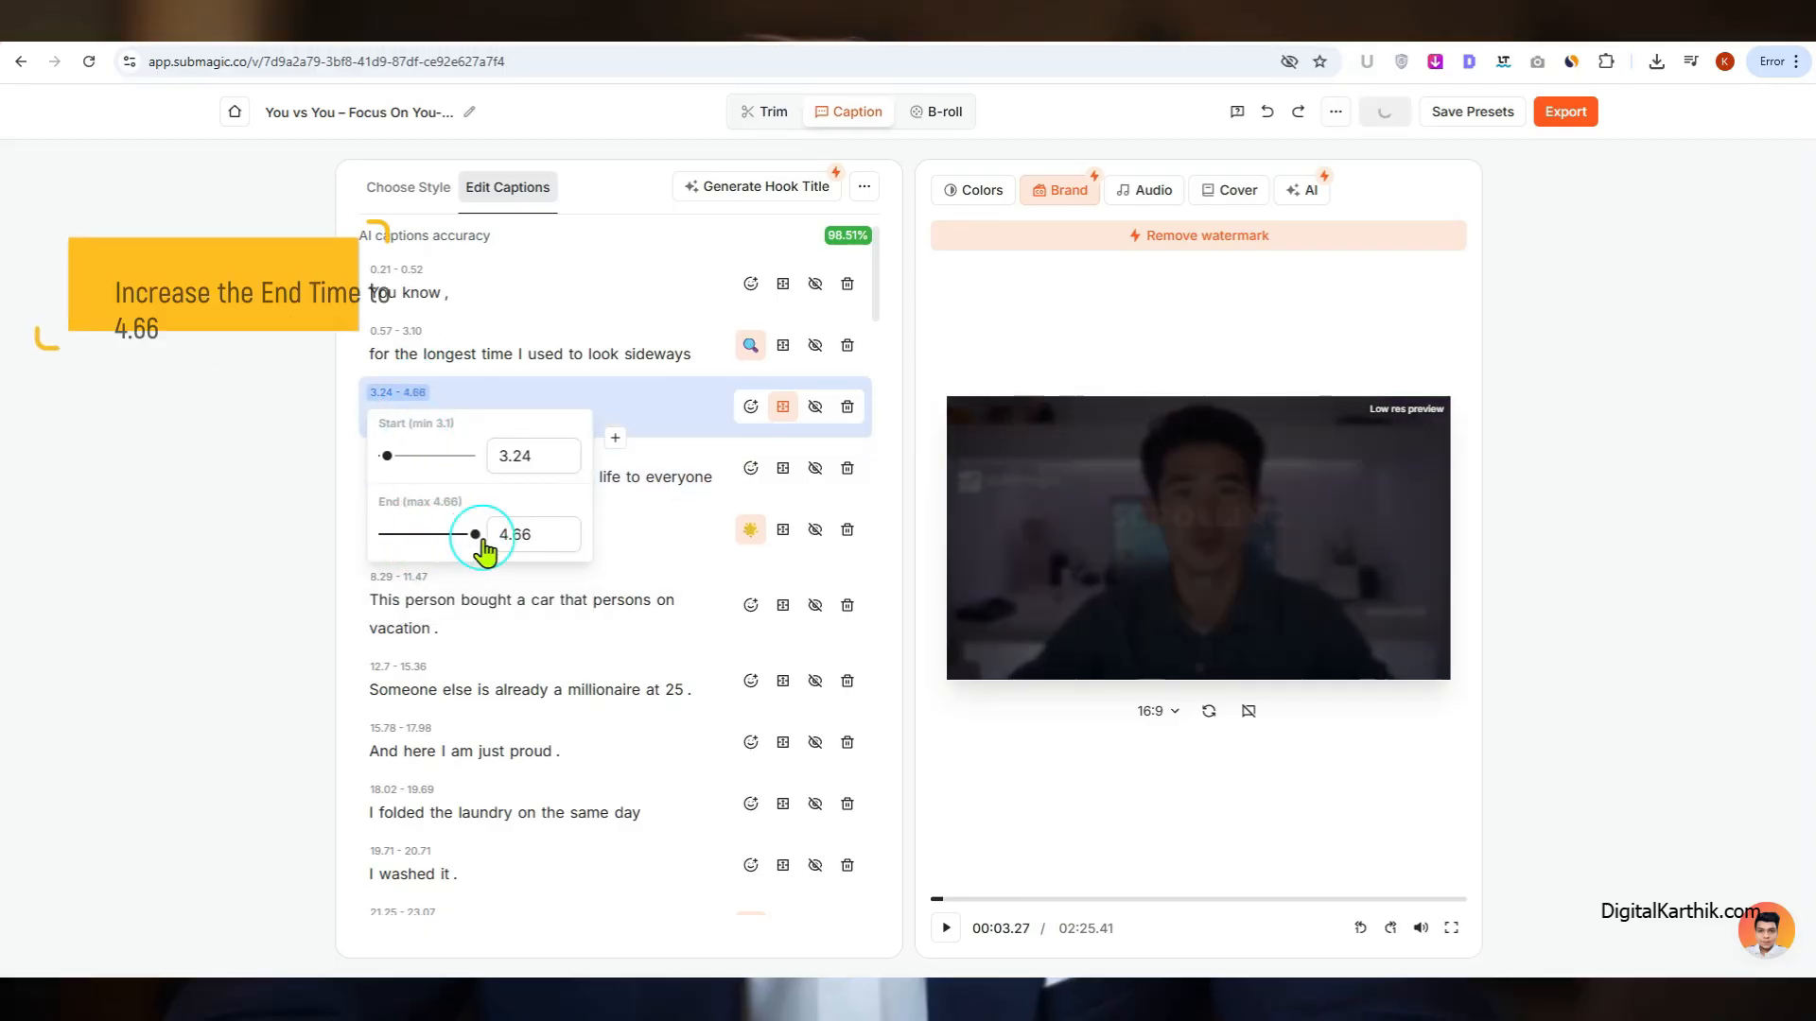
click(535, 388)
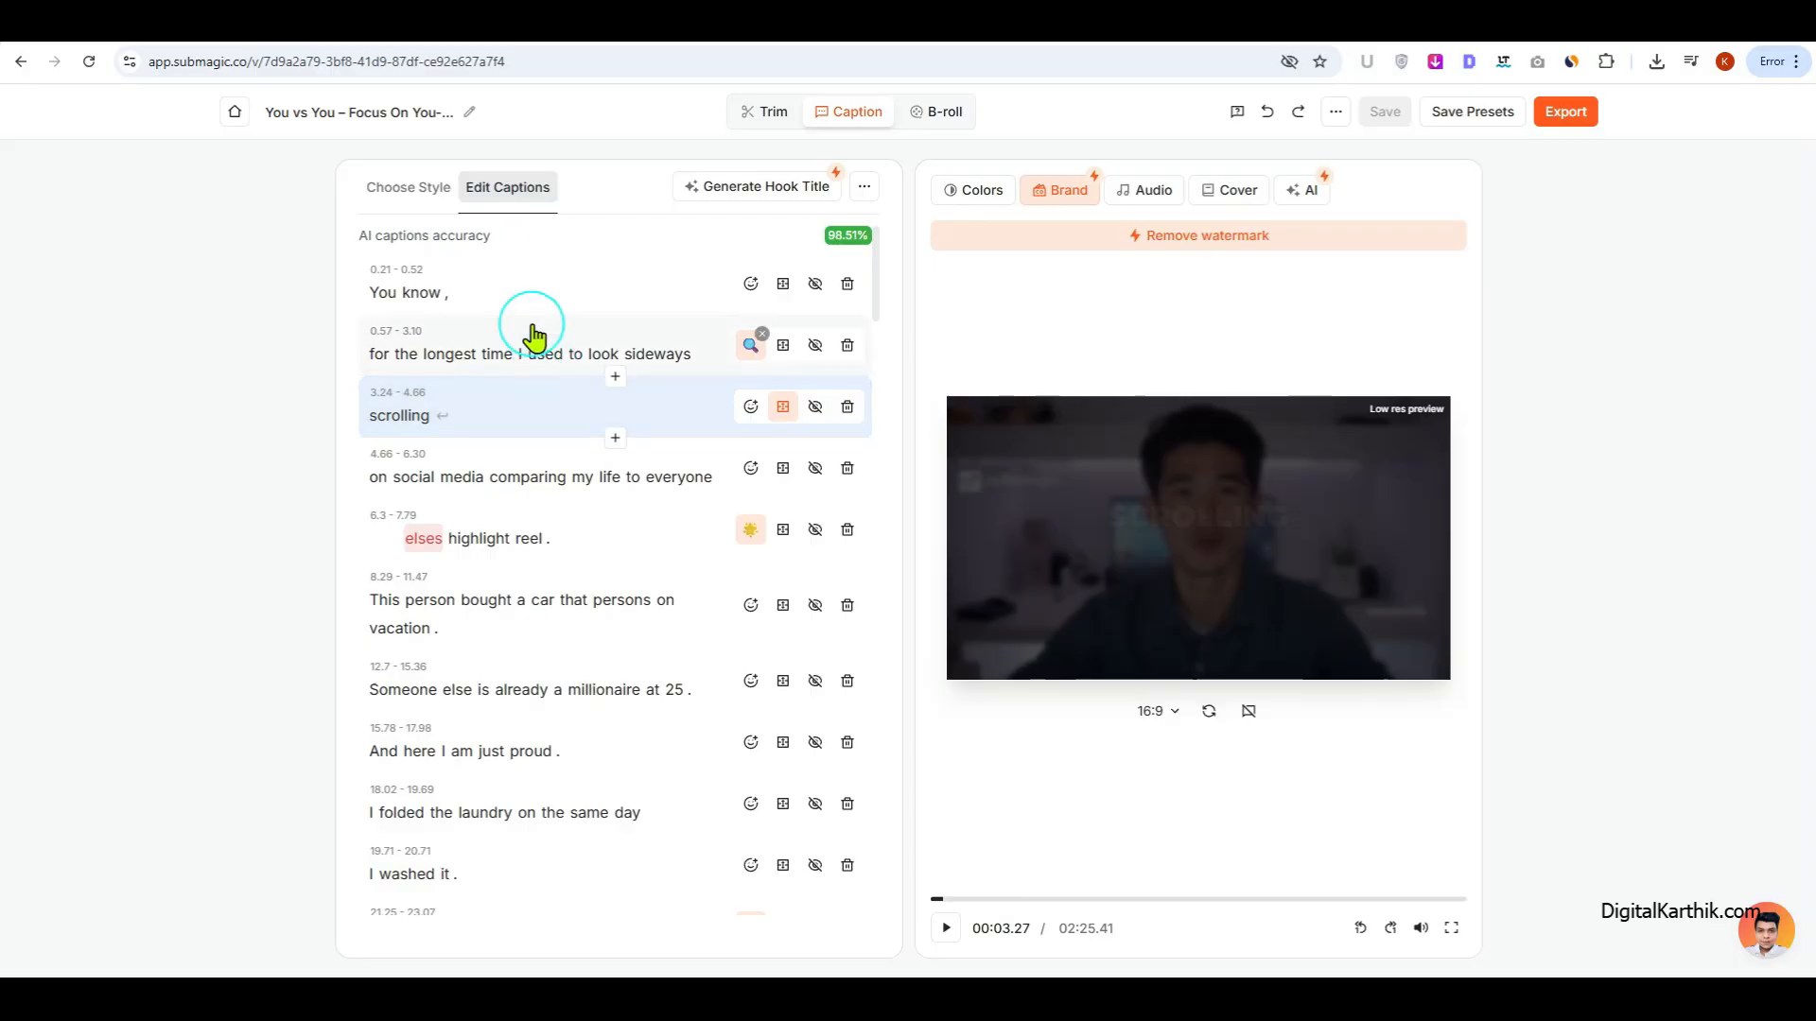
click(545, 354)
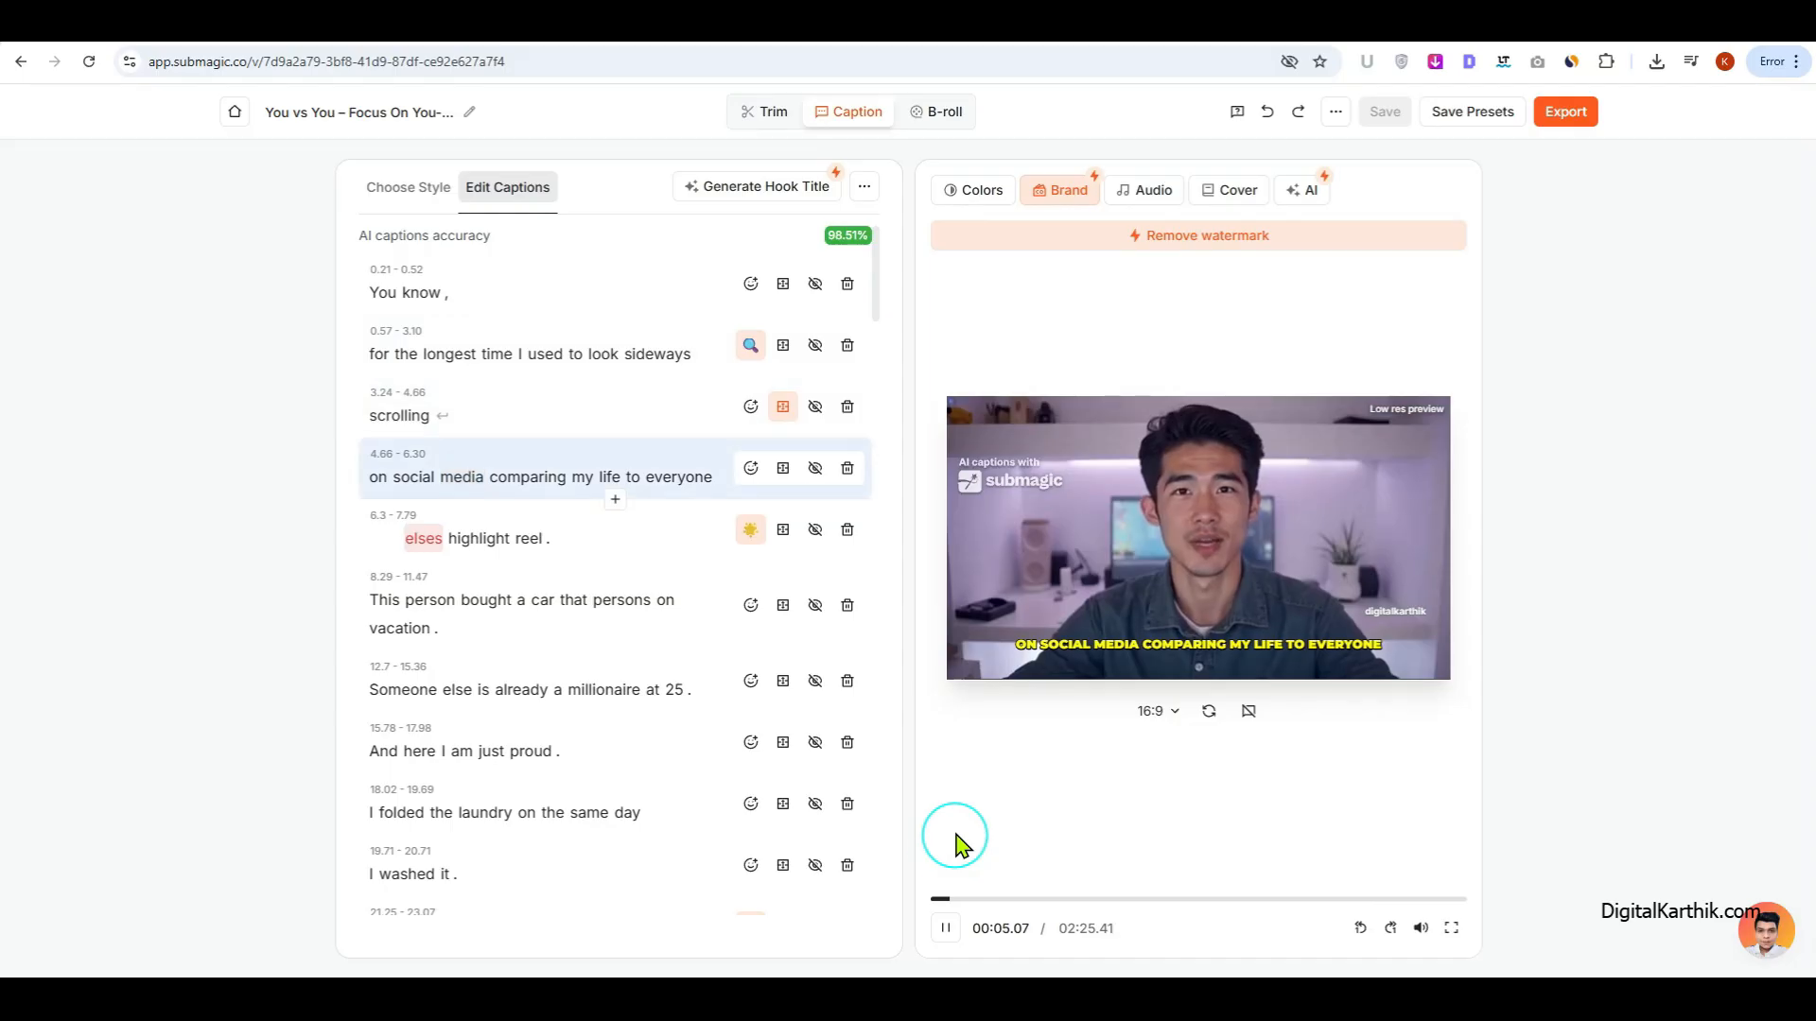
click(946, 927)
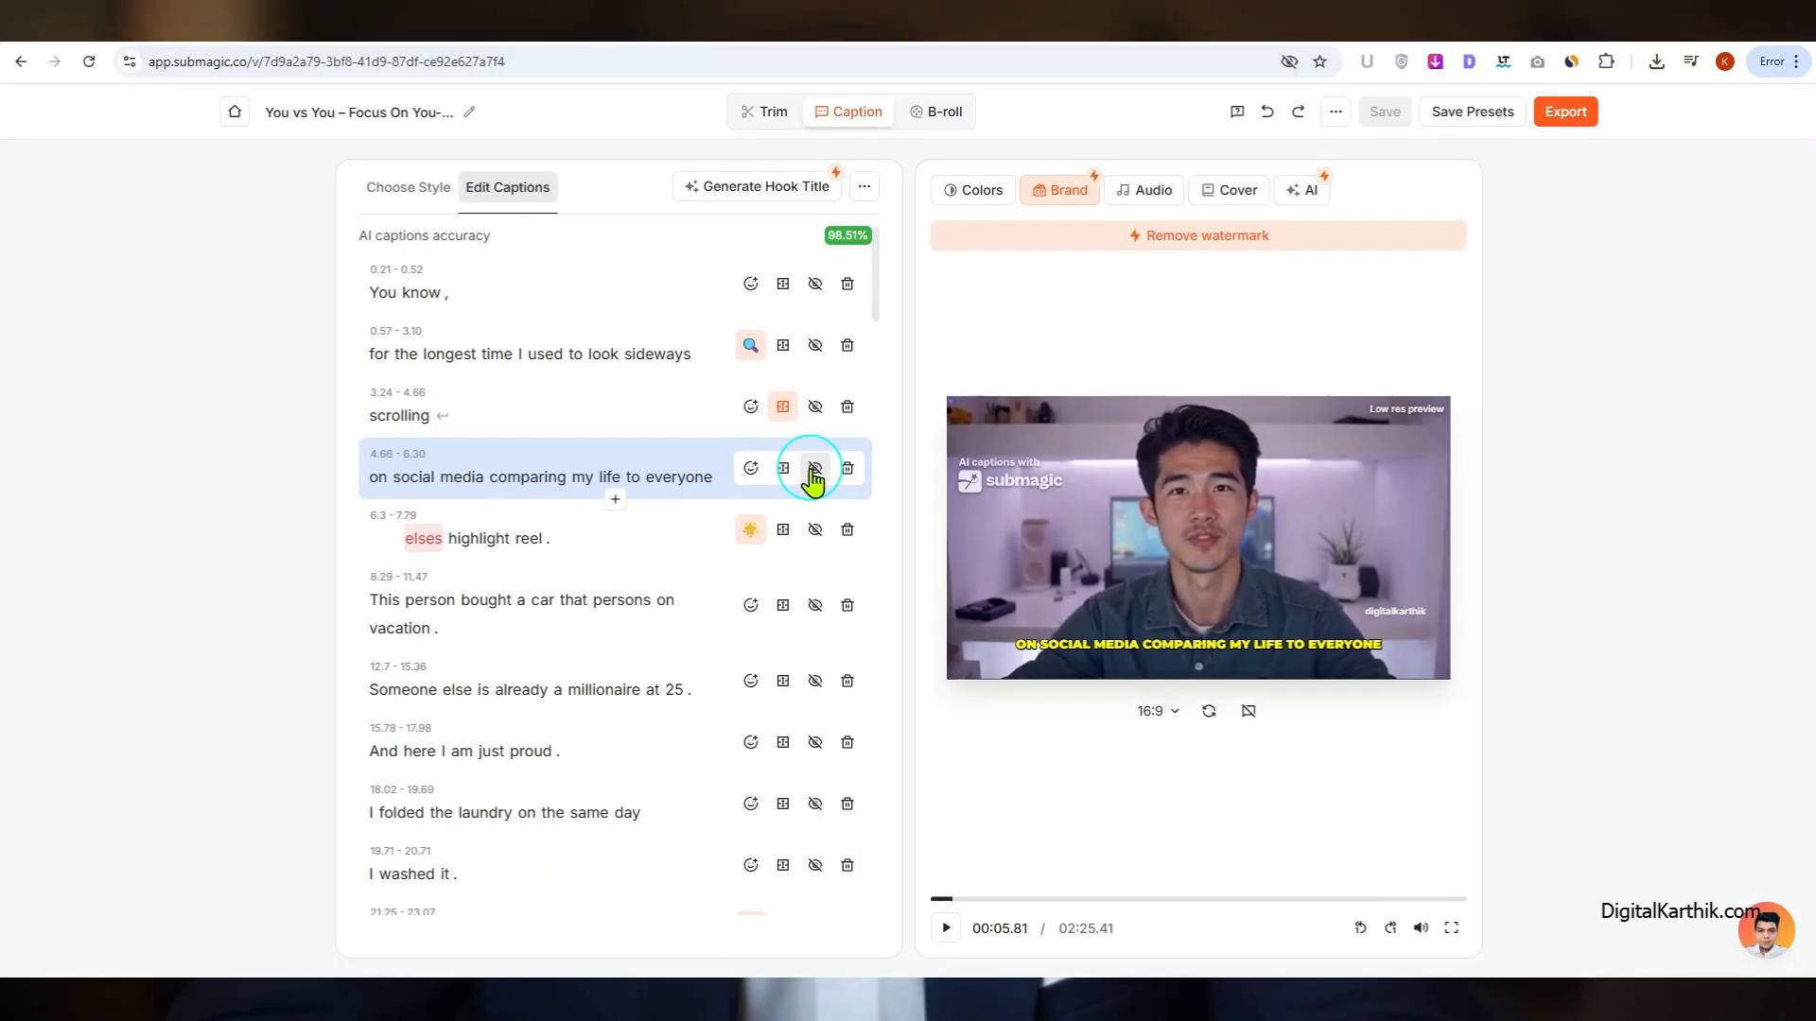
Step: Try hiding the "on social media comparing my life to everyone" line and adding a smiley emoji to it, reverting both changes
click(813, 478)
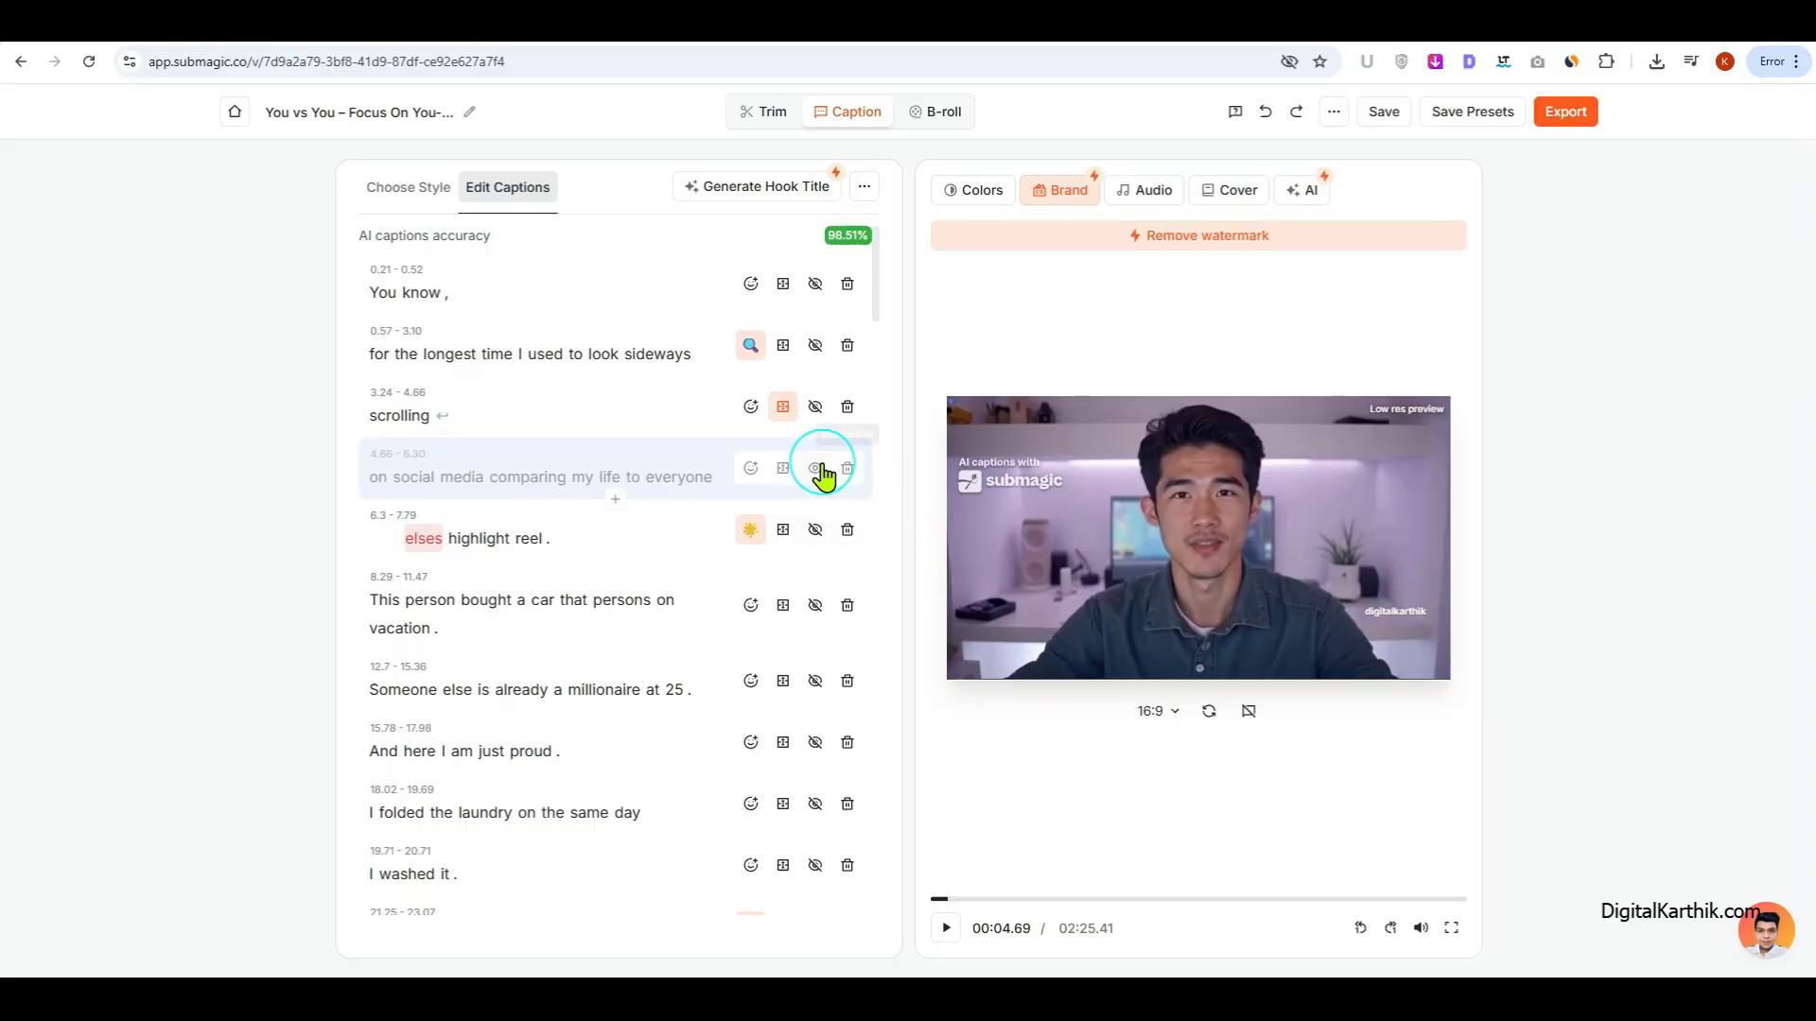
click(817, 473)
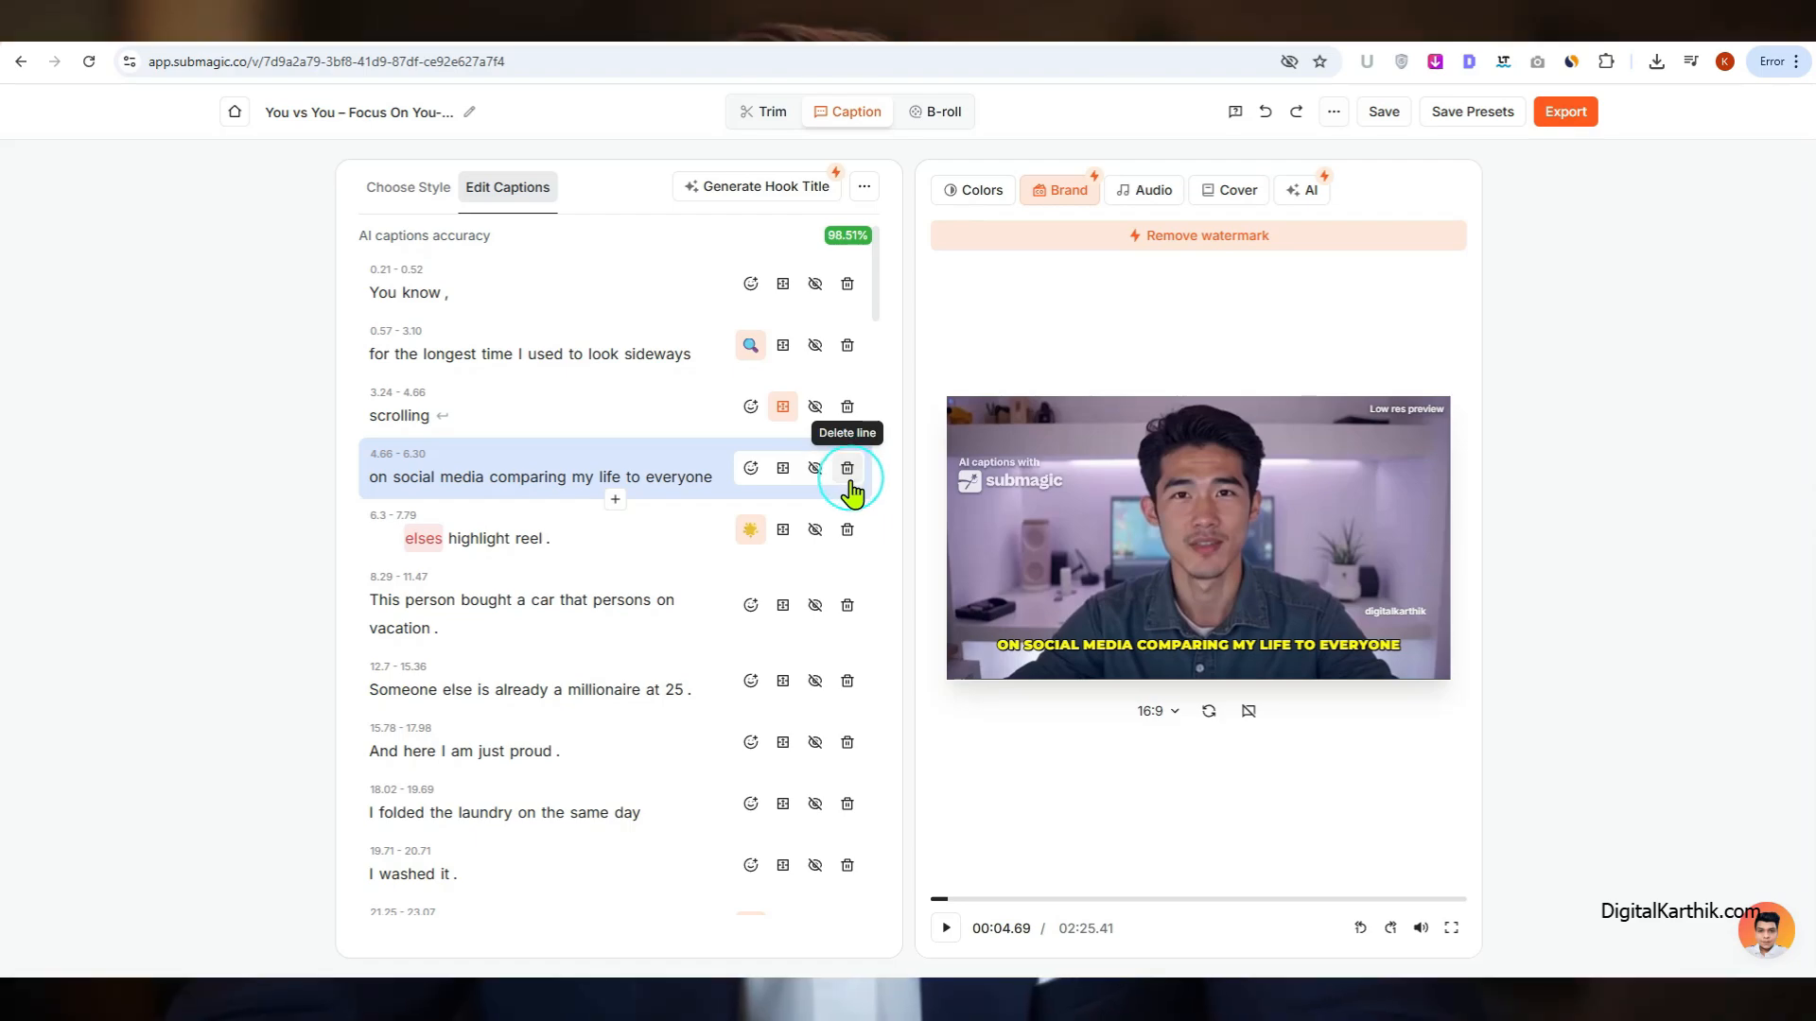
click(750, 477)
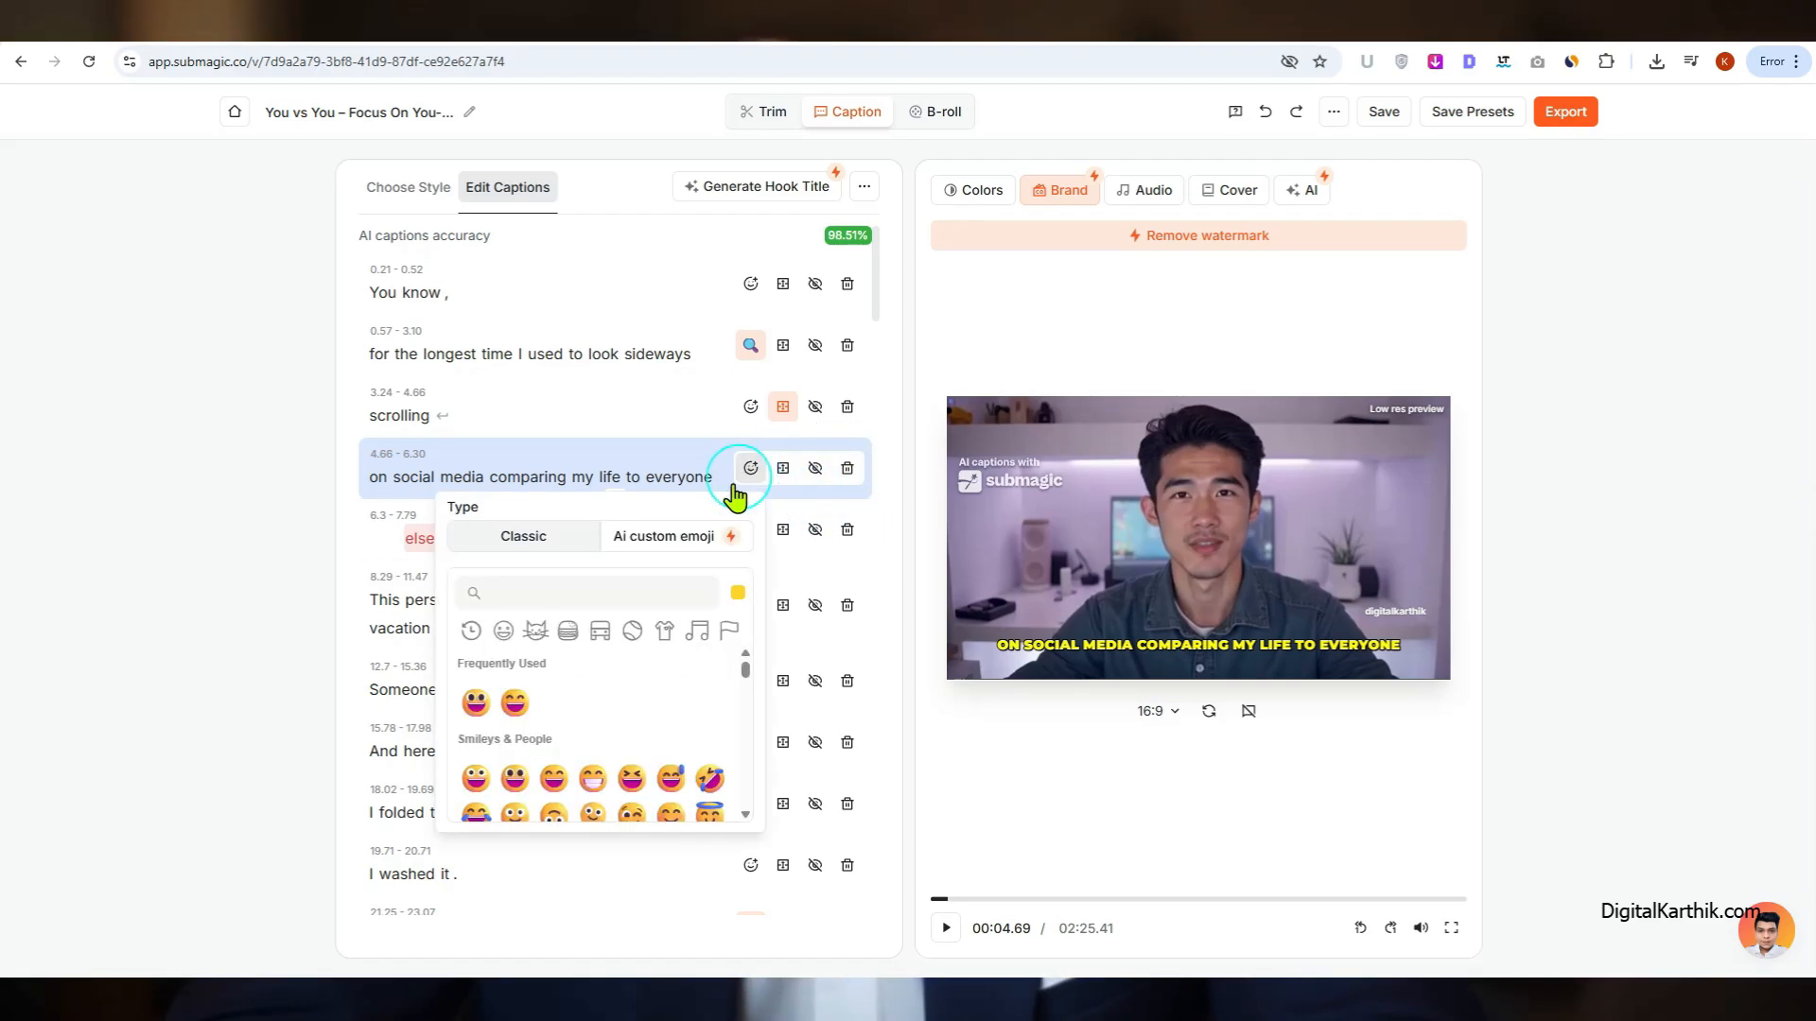
click(490, 785)
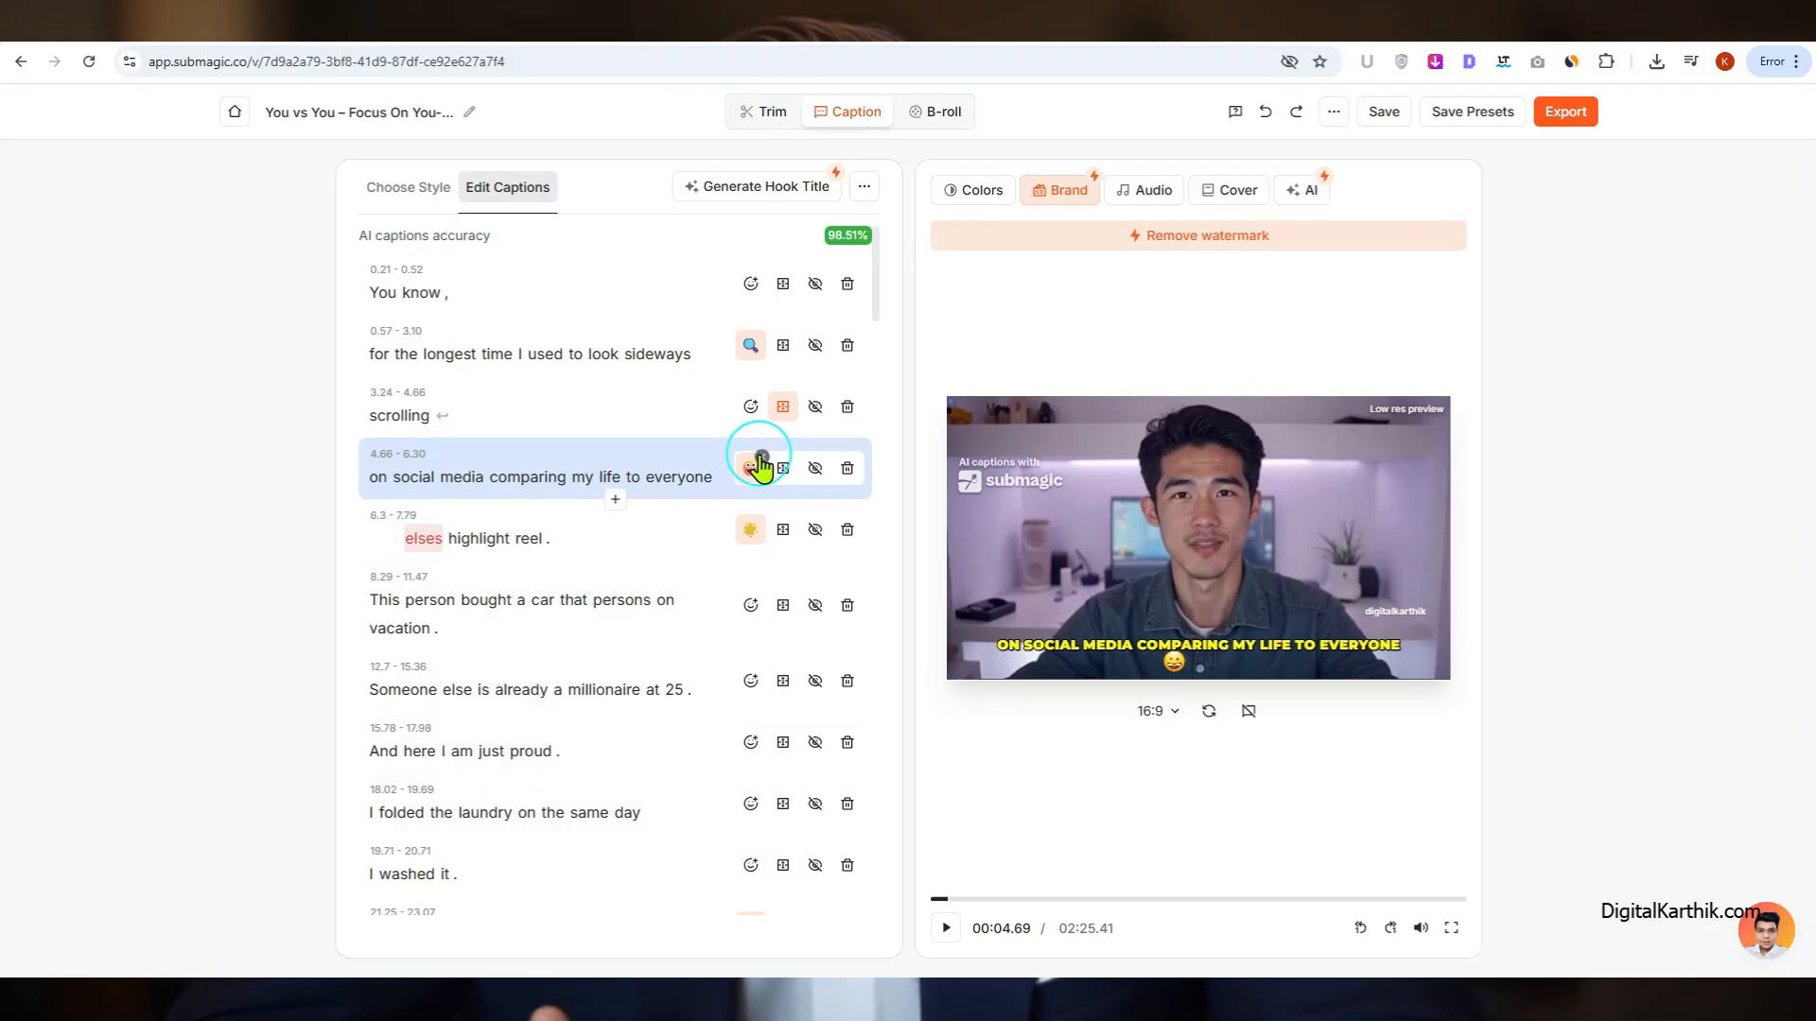
click(761, 458)
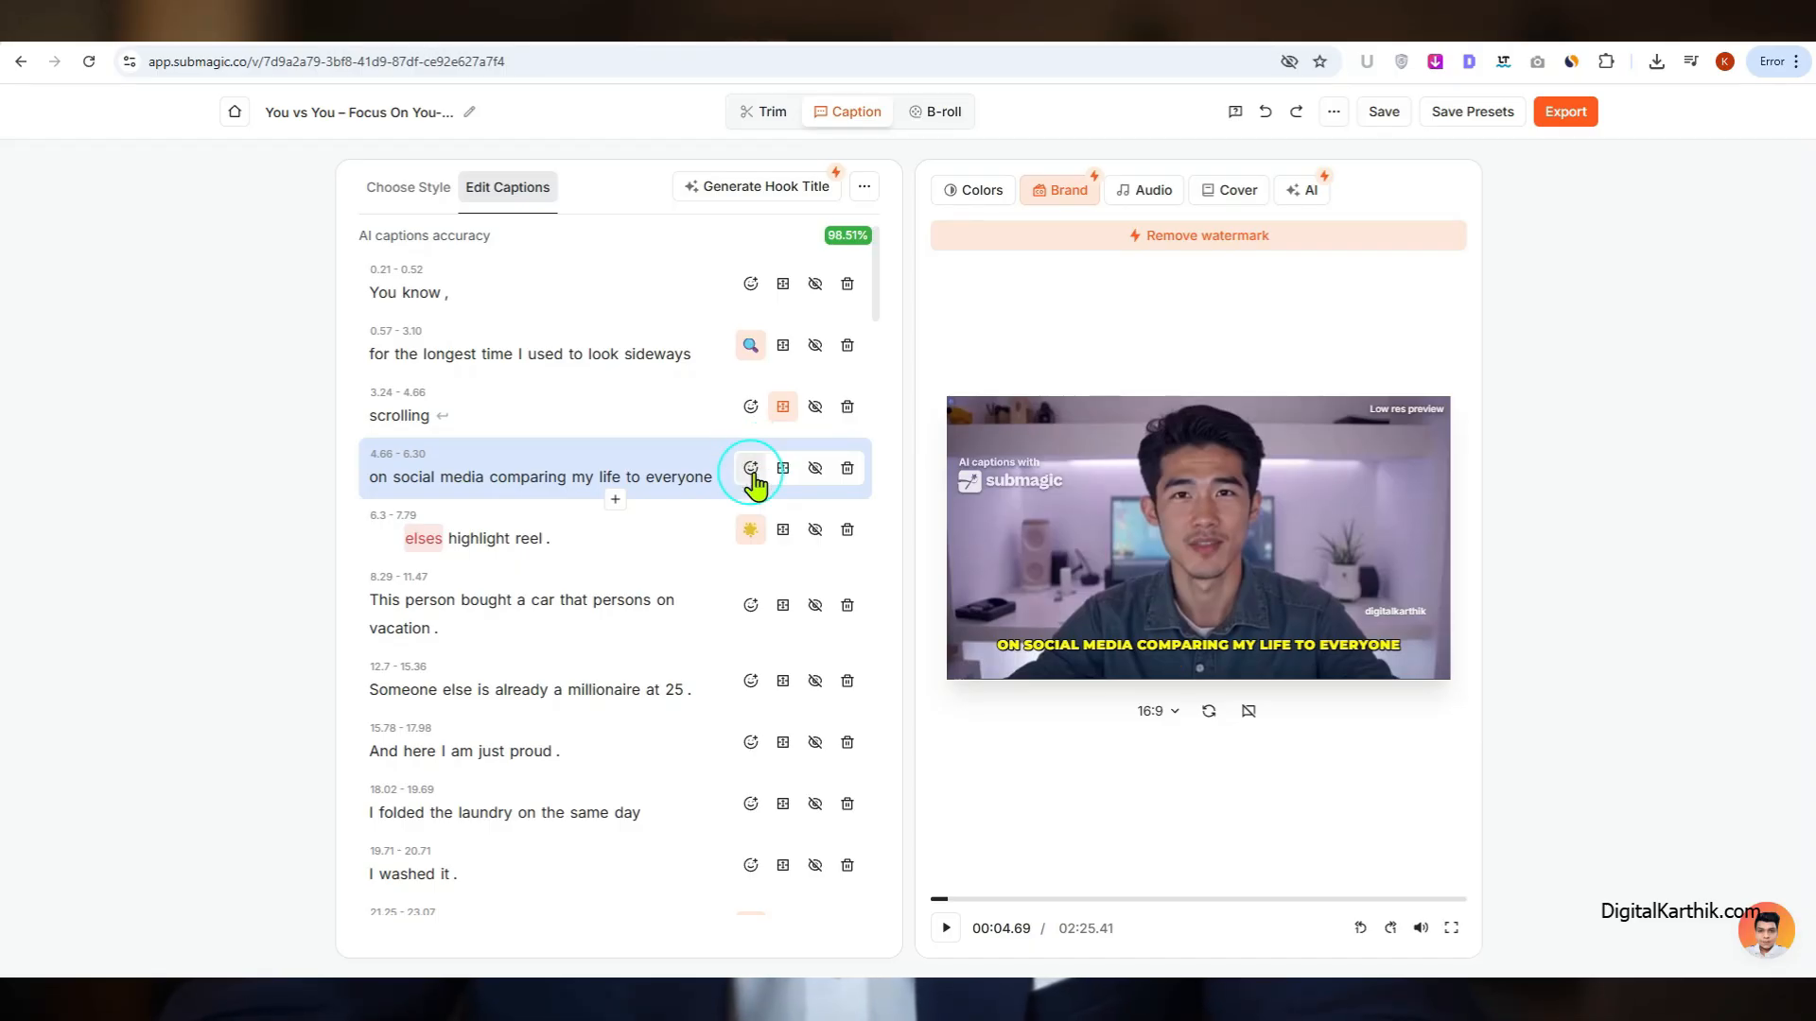
Step: Add a new empty caption row below "on social media comparing my life to everyone" and open its start and end times
click(615, 500)
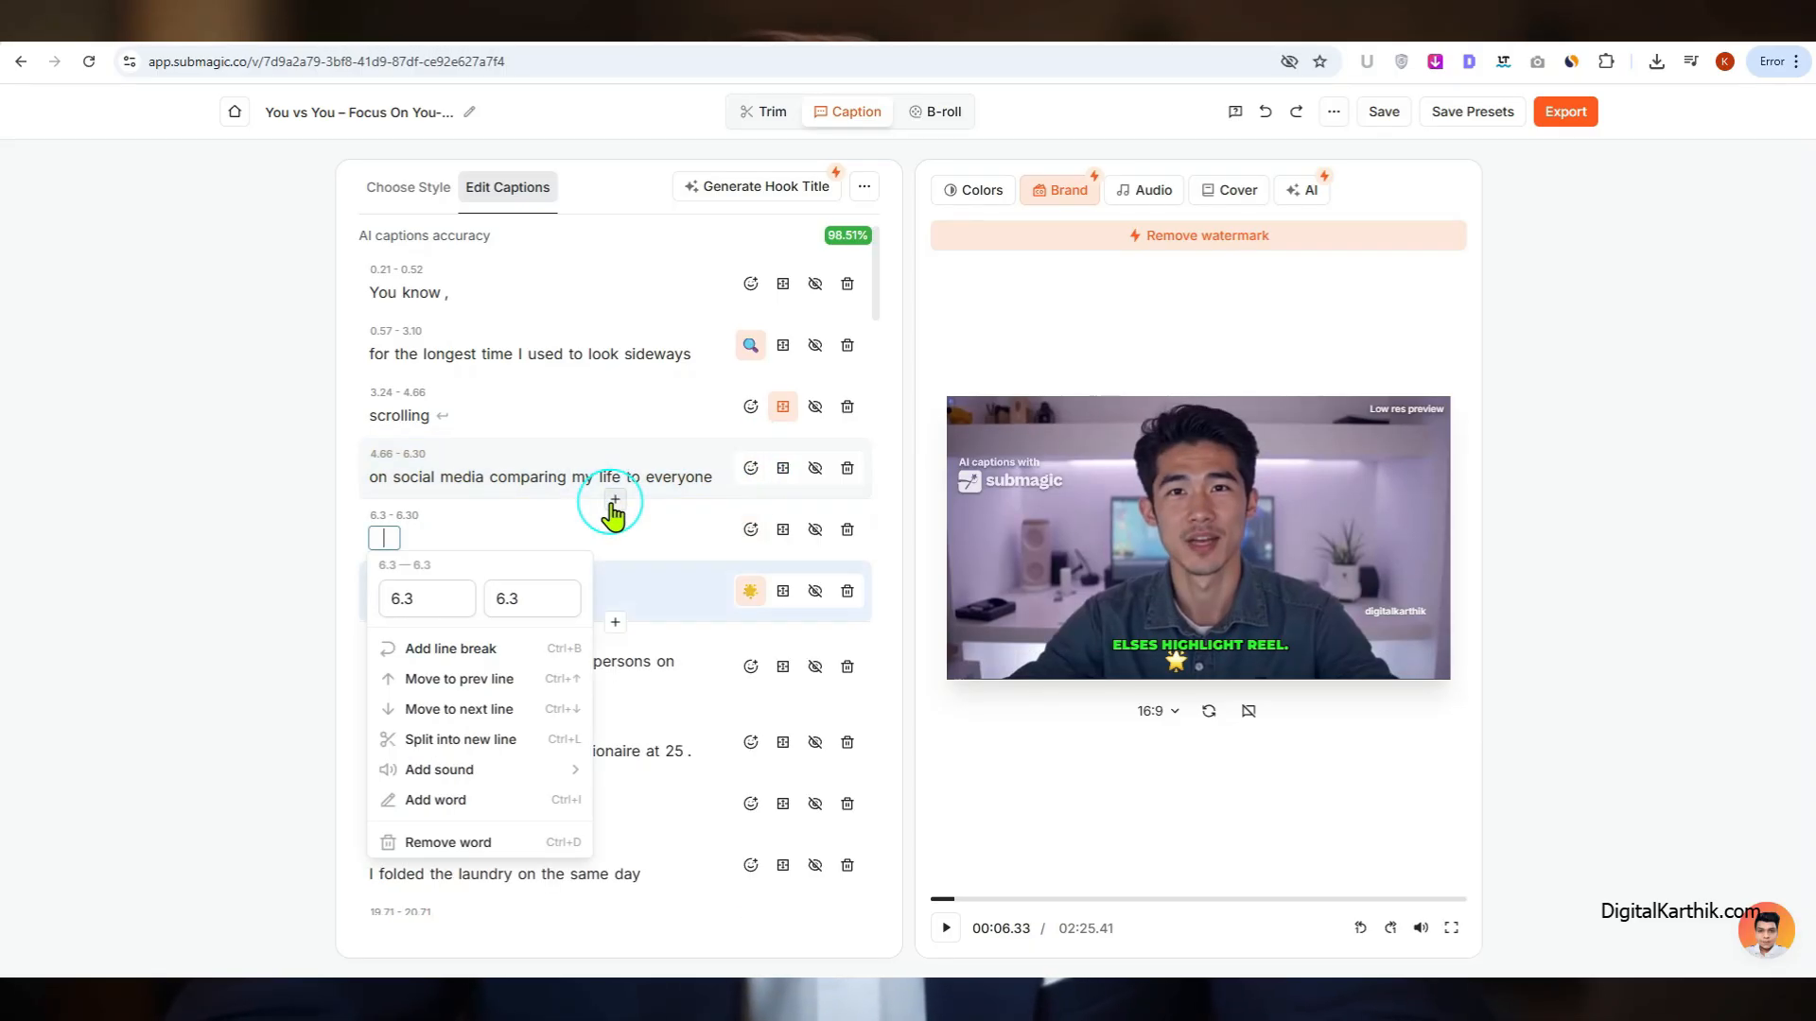
click(374, 517)
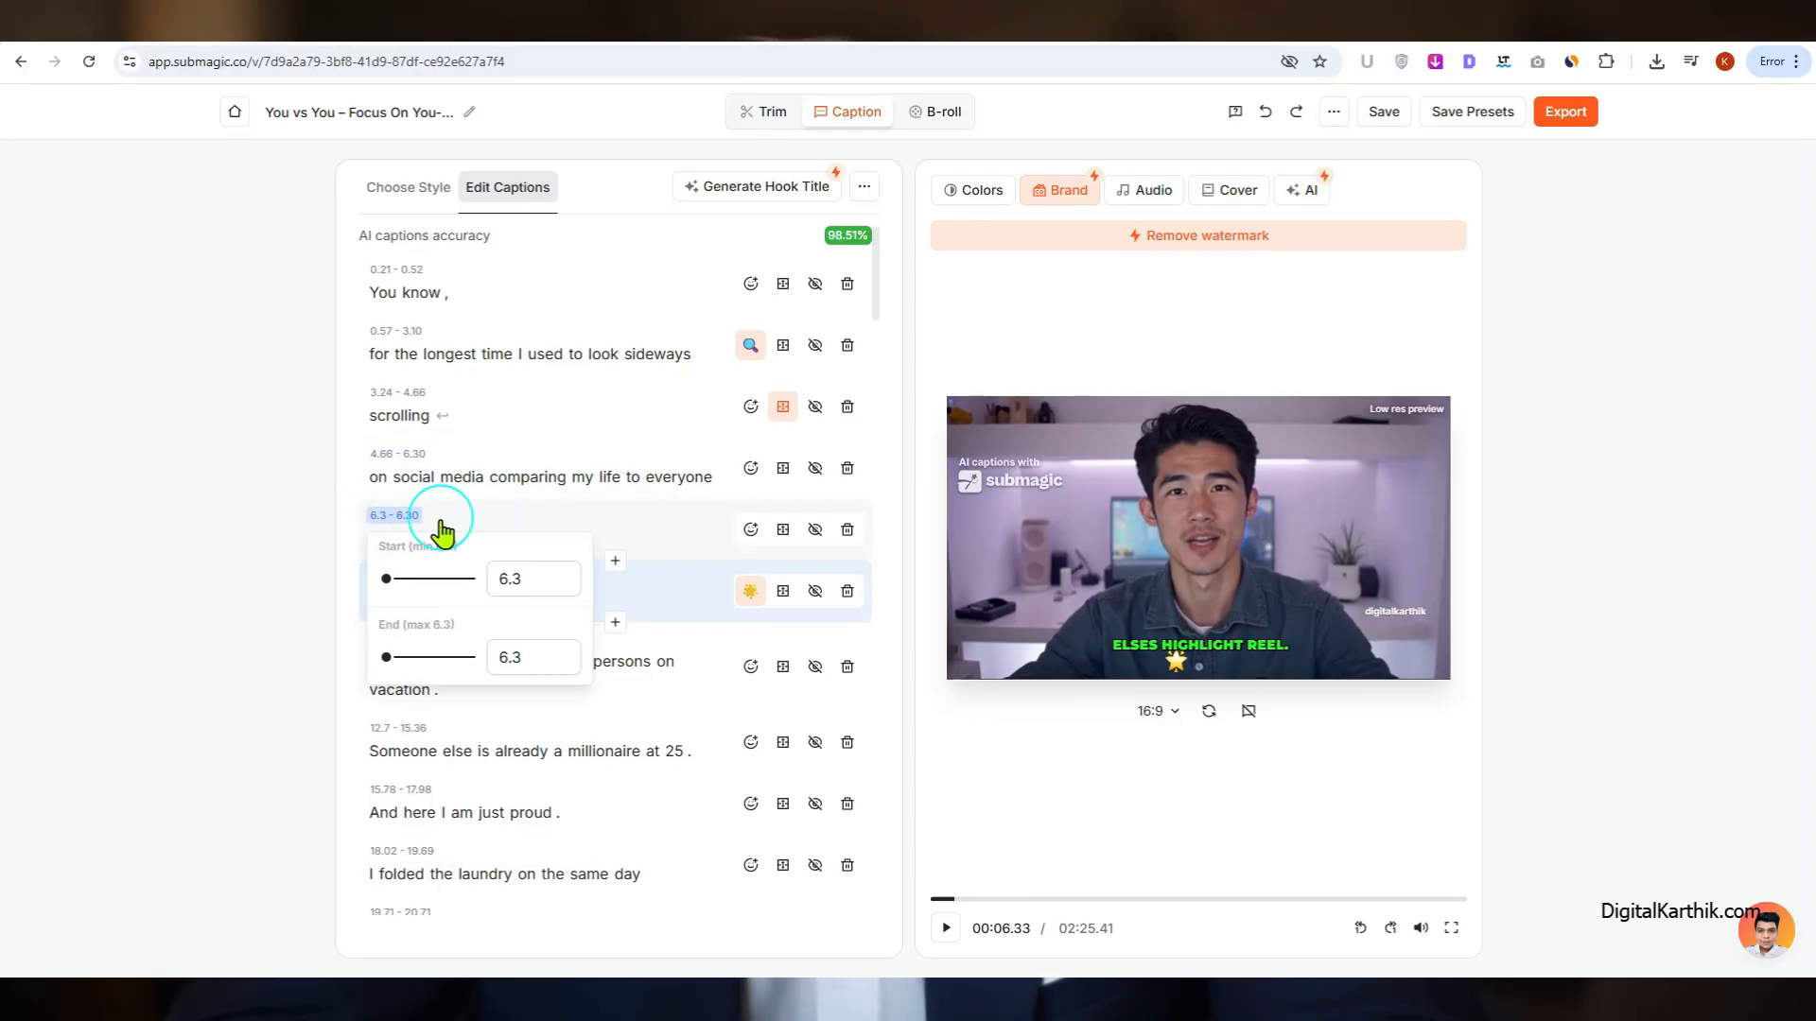
click(395, 547)
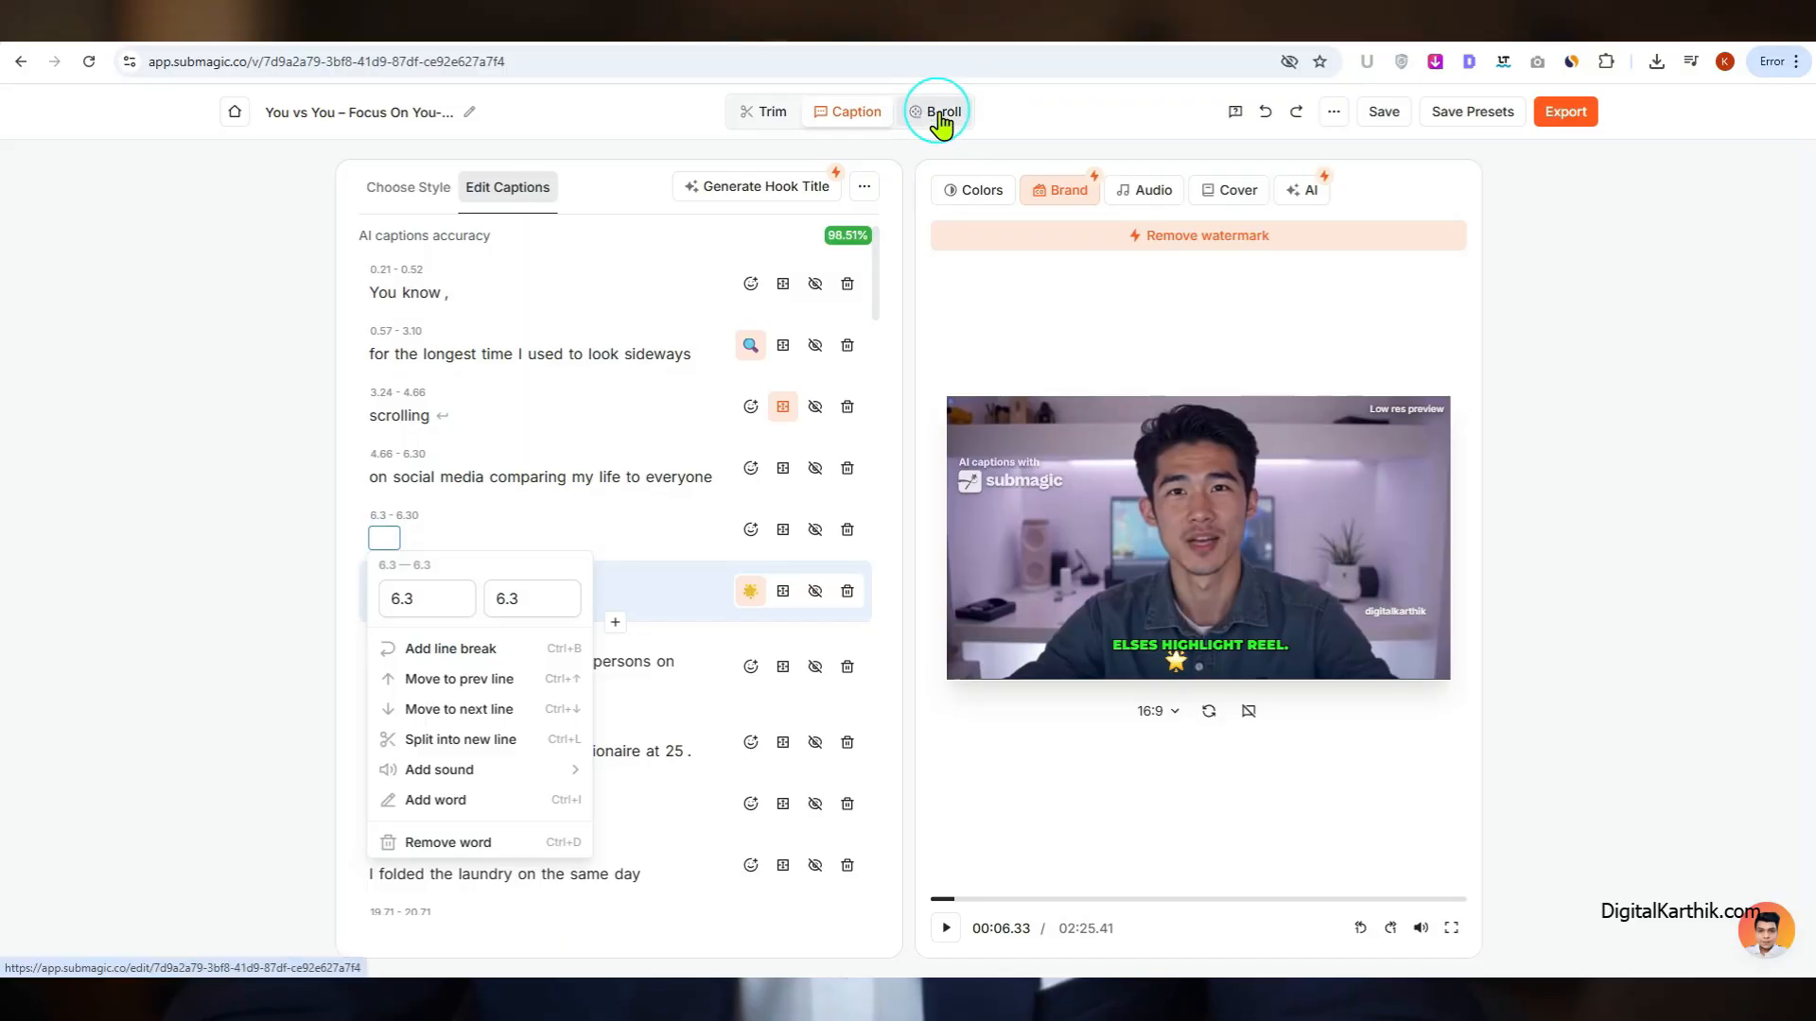
Step: Switch to B-roll editing and open the media selection for the 4.5 - 8.50 scene
click(941, 118)
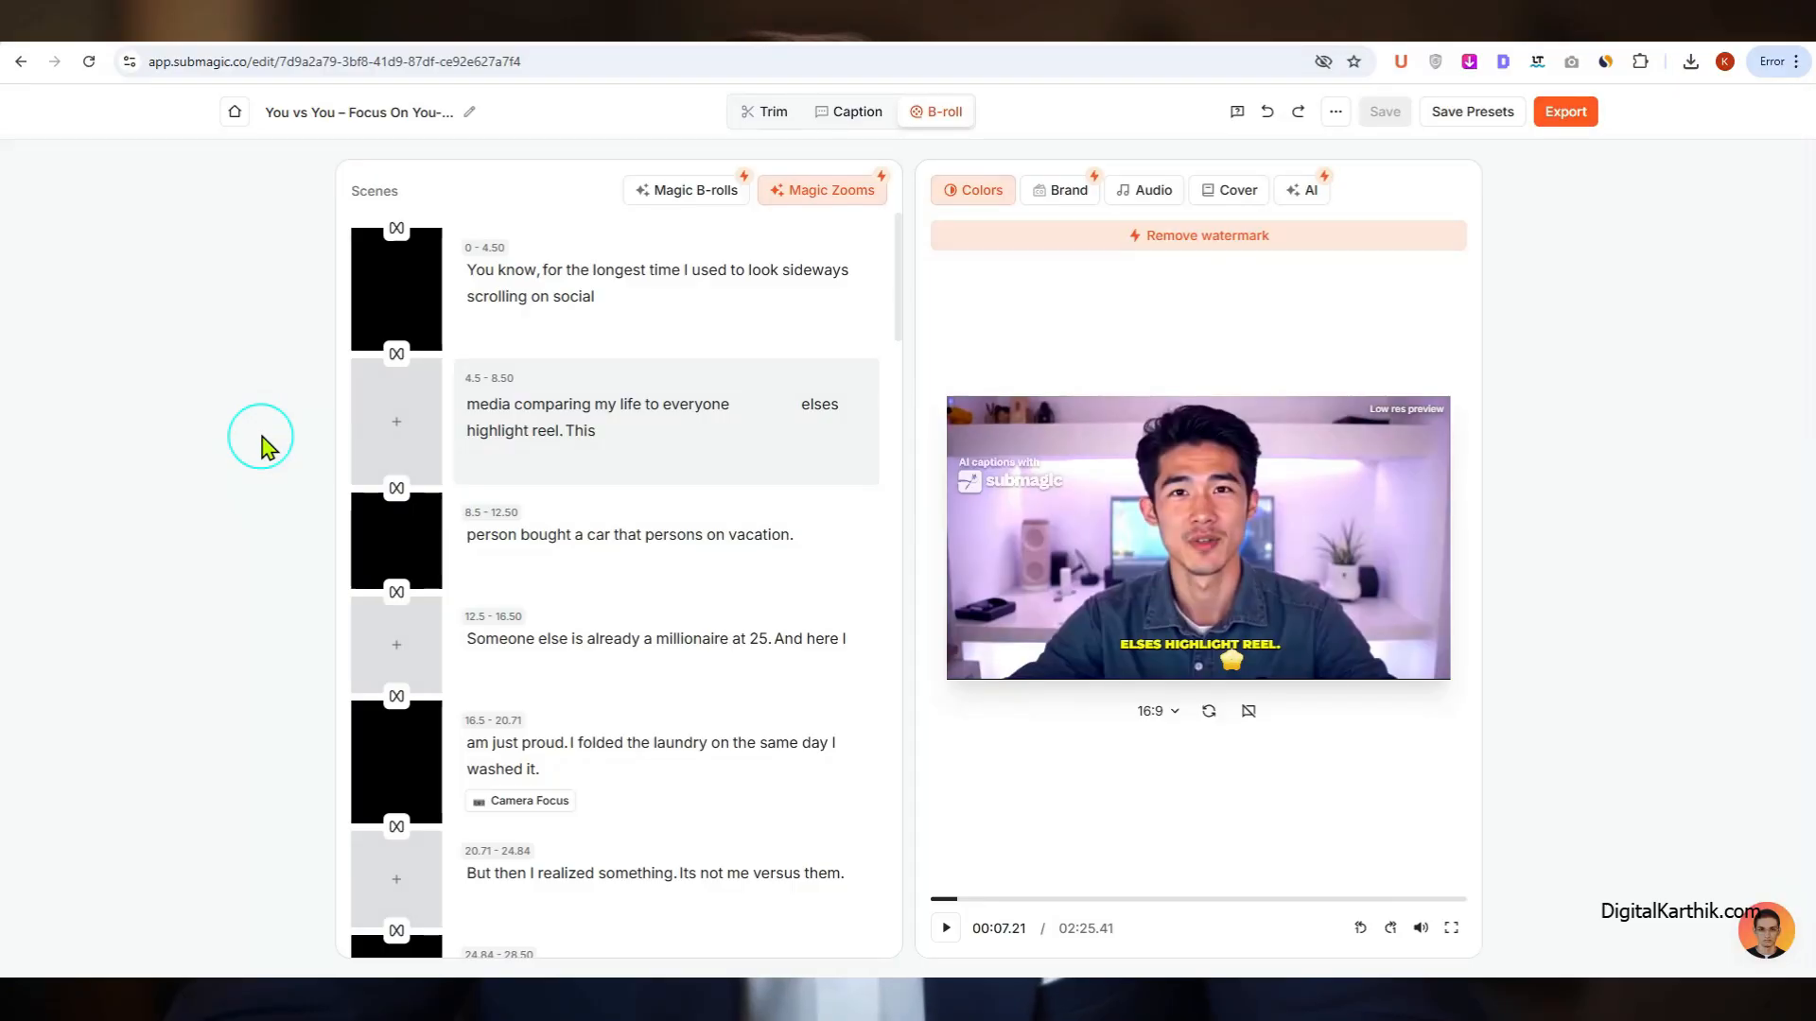
mouse_move(375, 426)
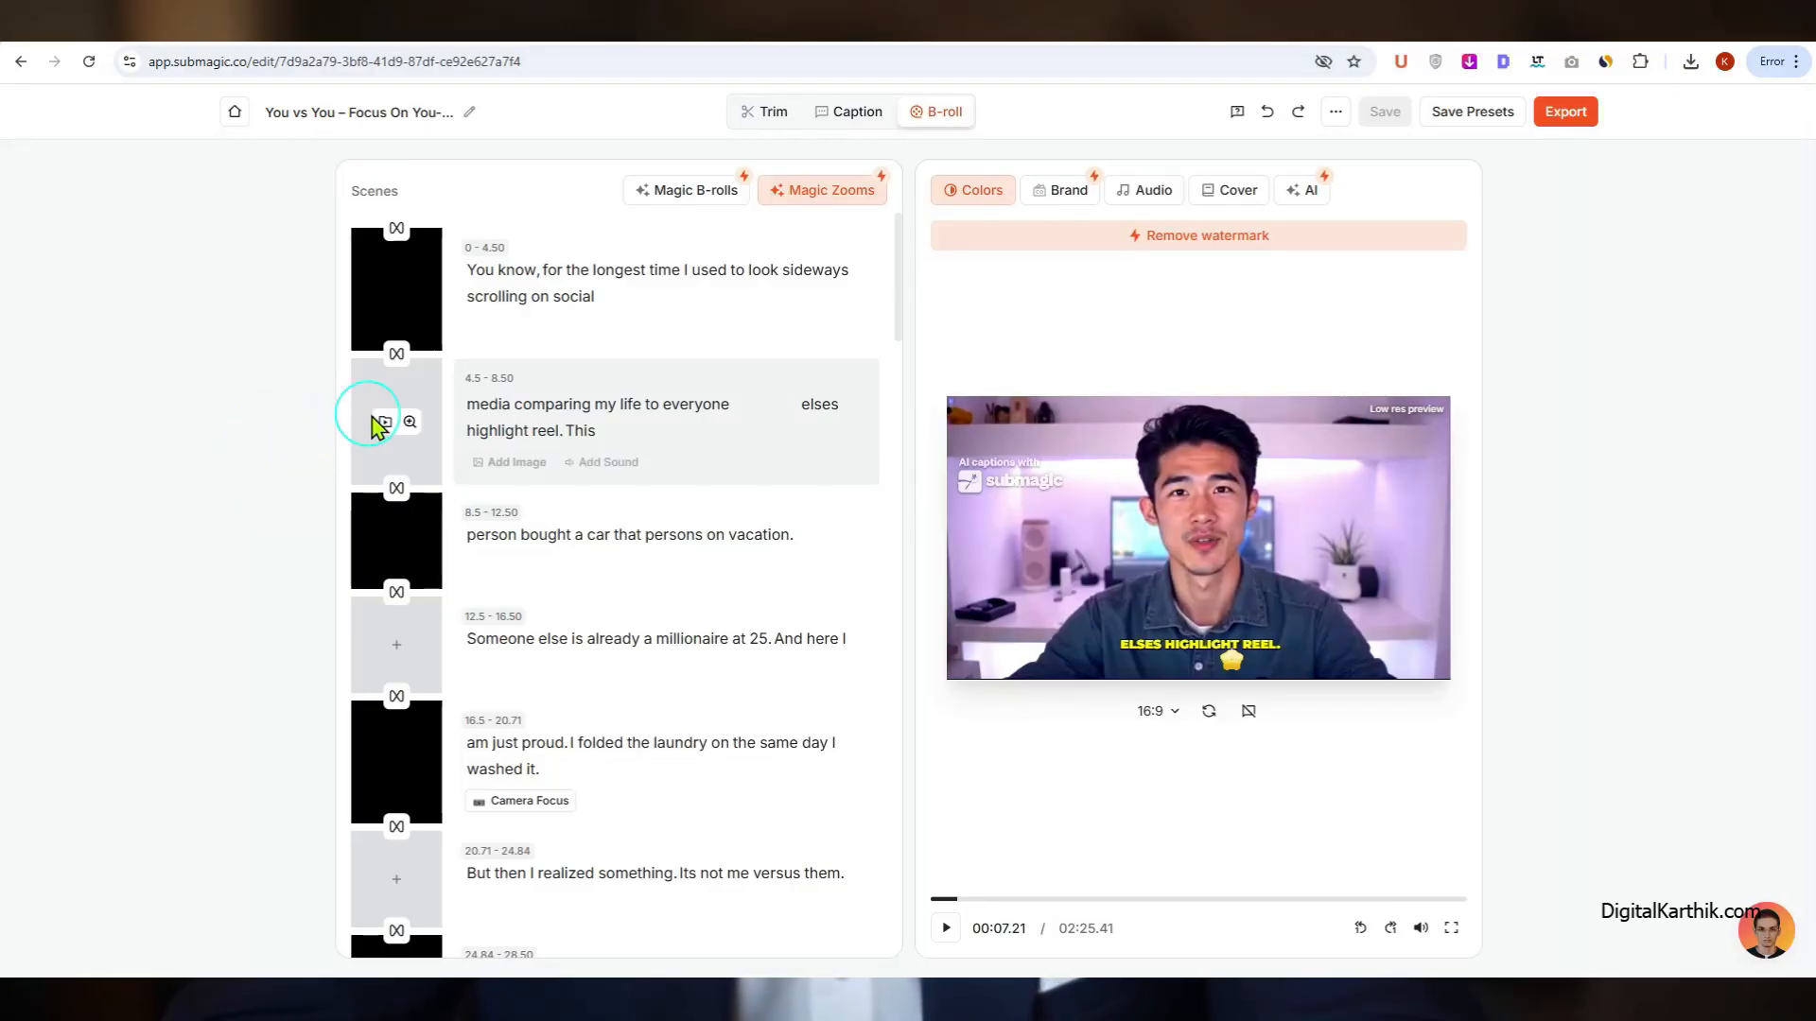
click(383, 425)
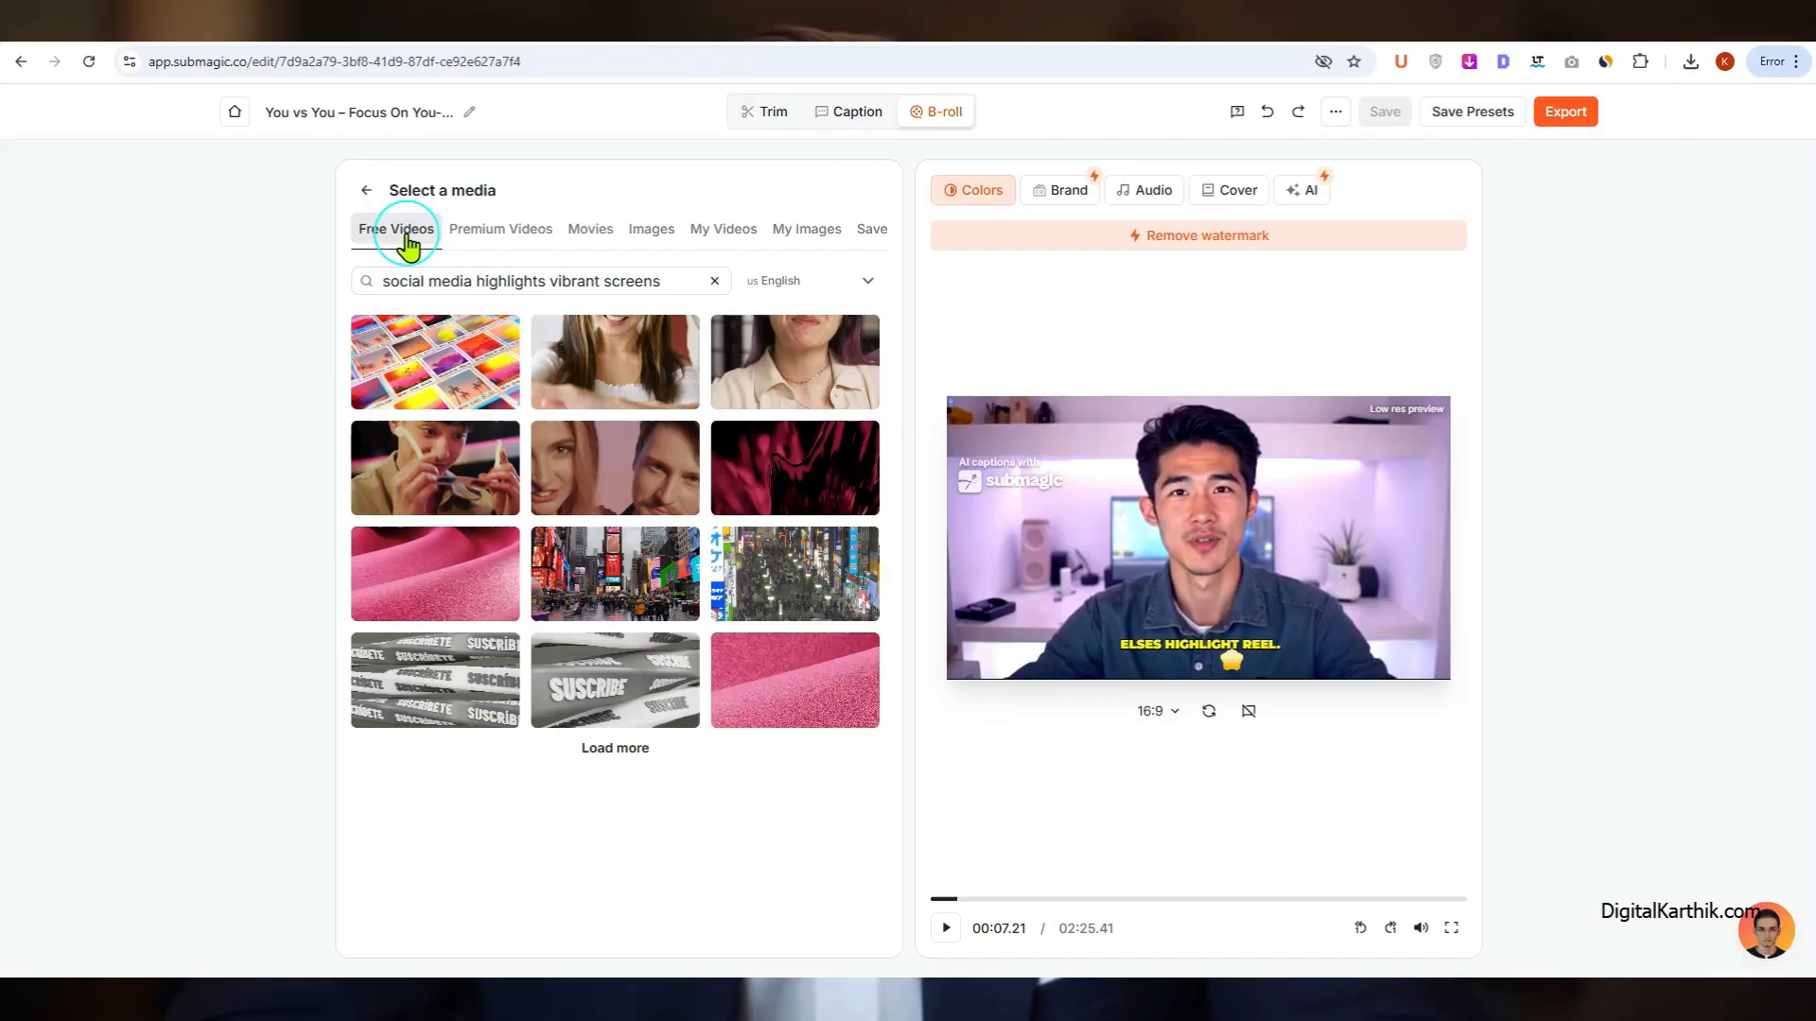
Step: View the premium B-roll videos, and examine the stock video library and pricing on the Storyblocks website
click(475, 237)
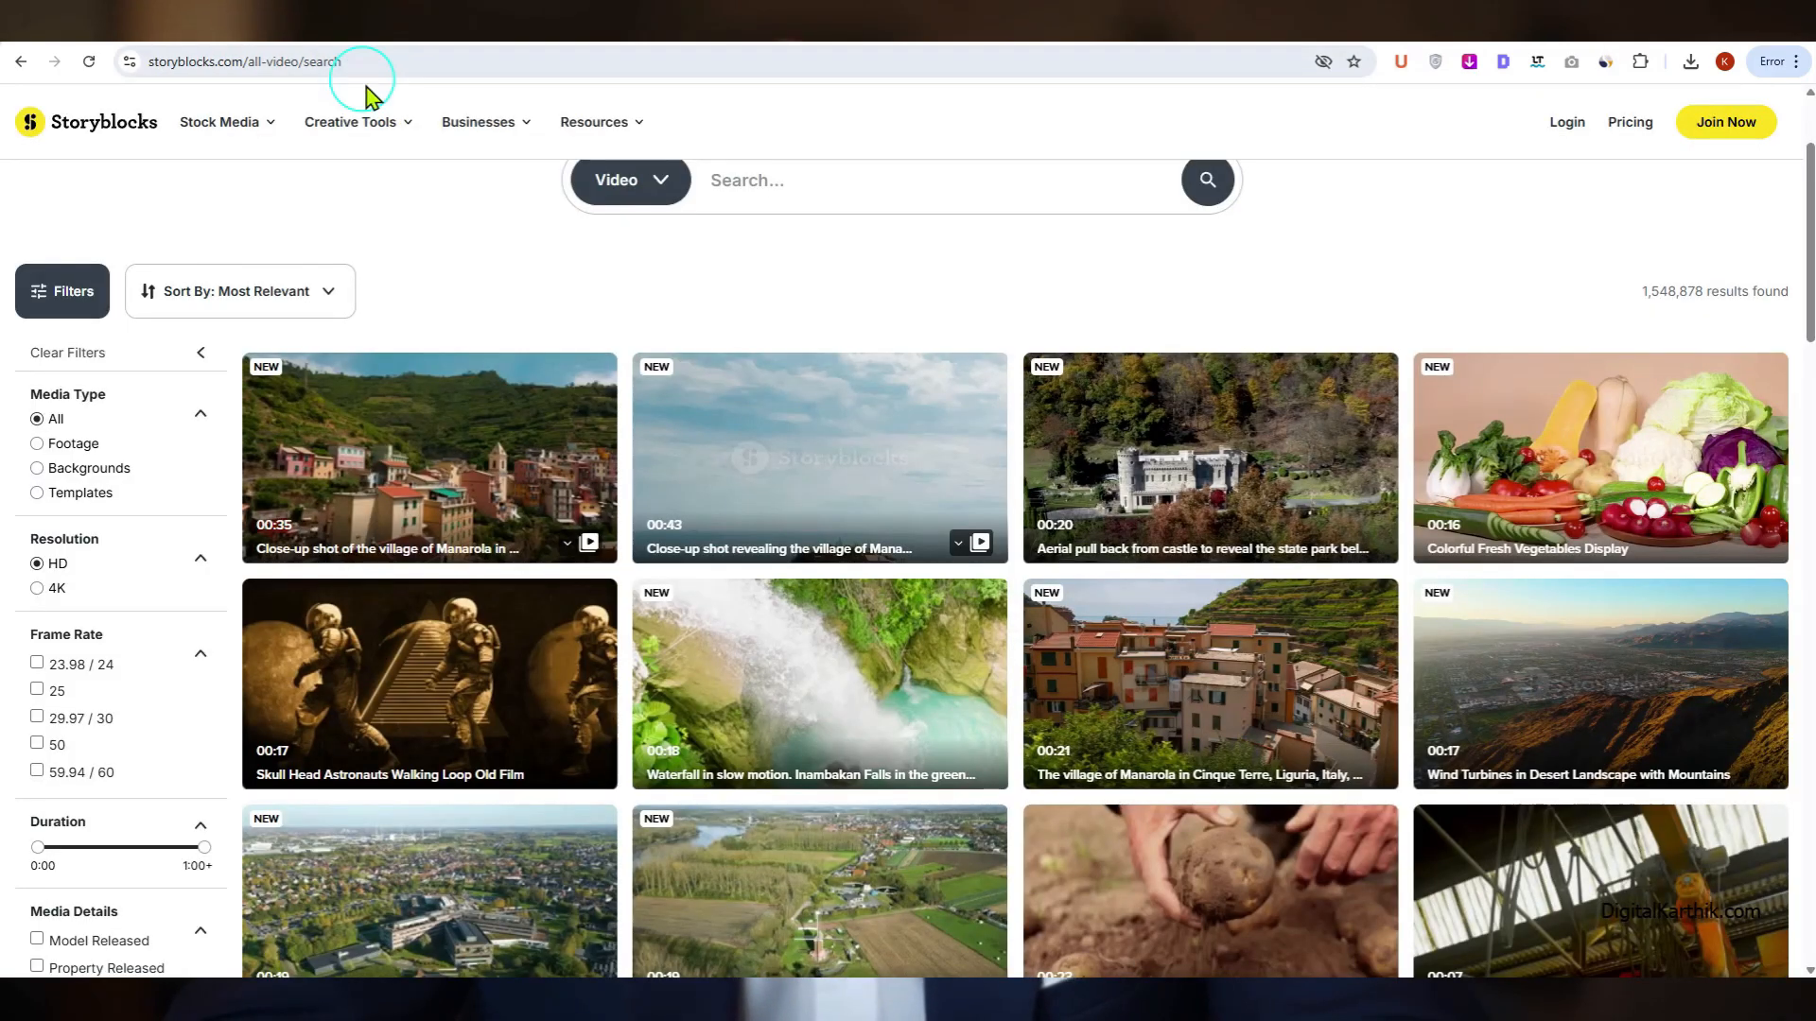
mouse_move(857, 506)
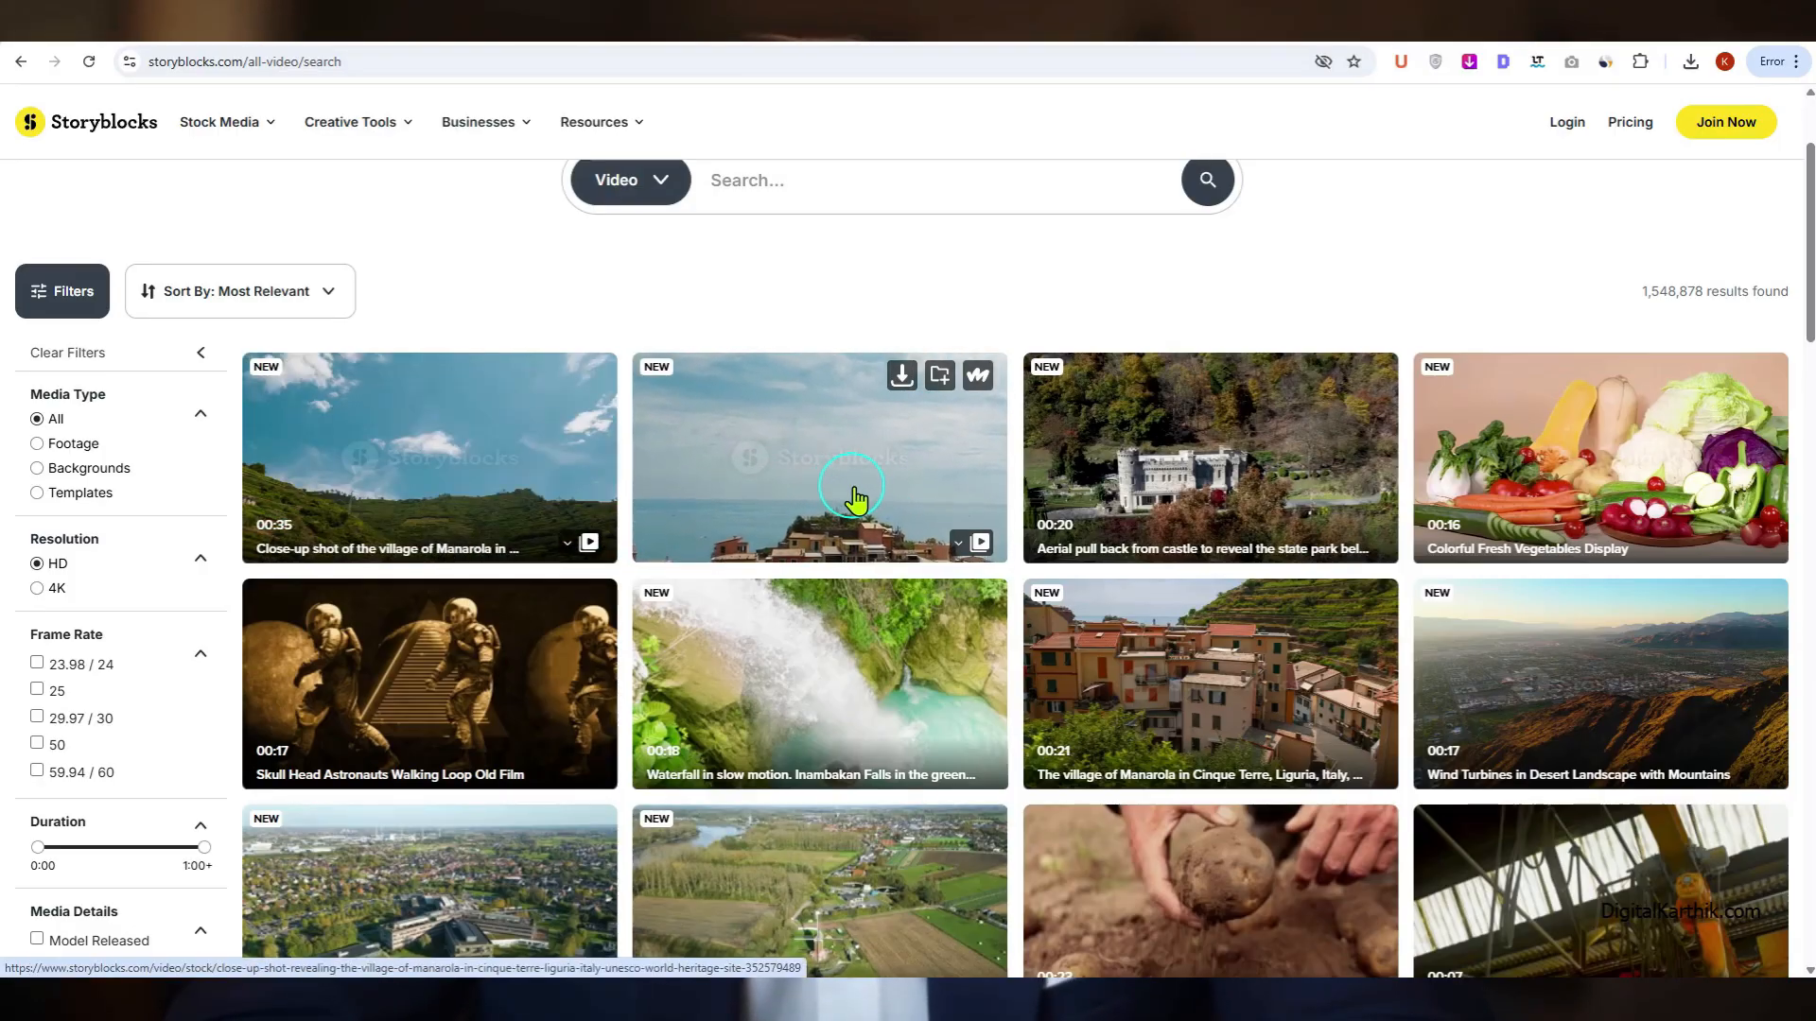
mouse_move(1533, 491)
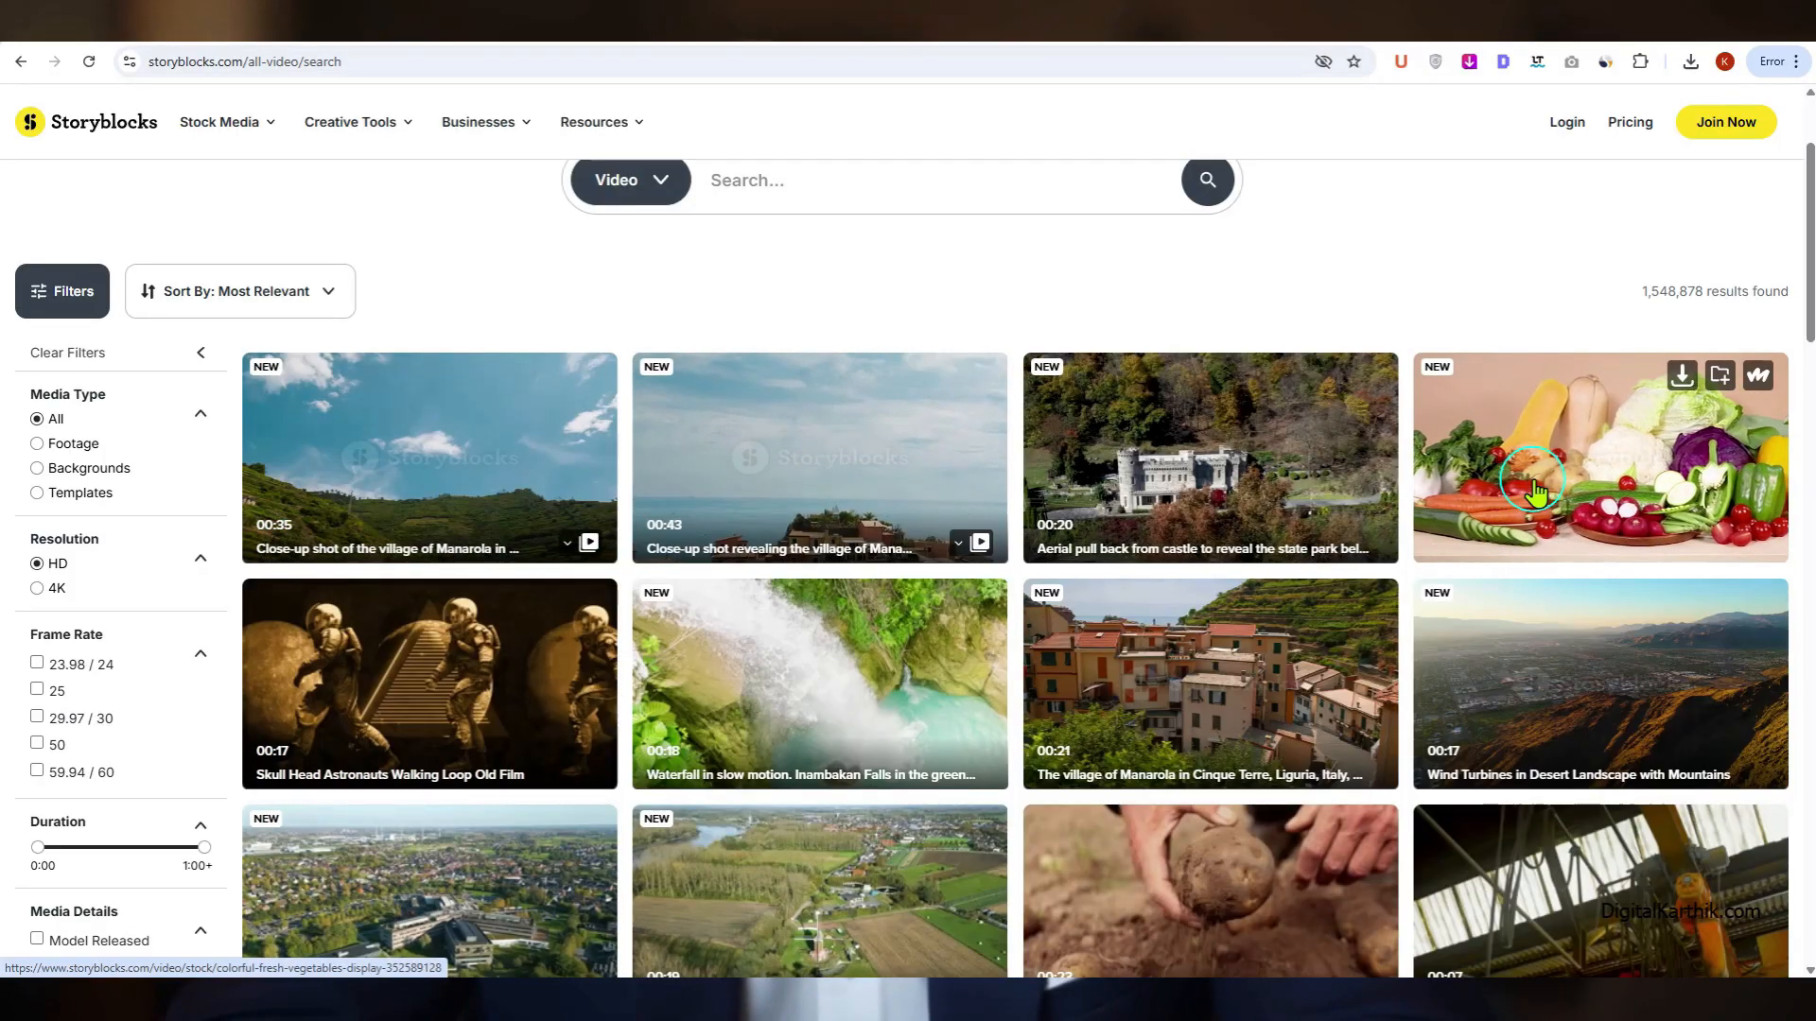
scroll(1159, 575, down, 4)
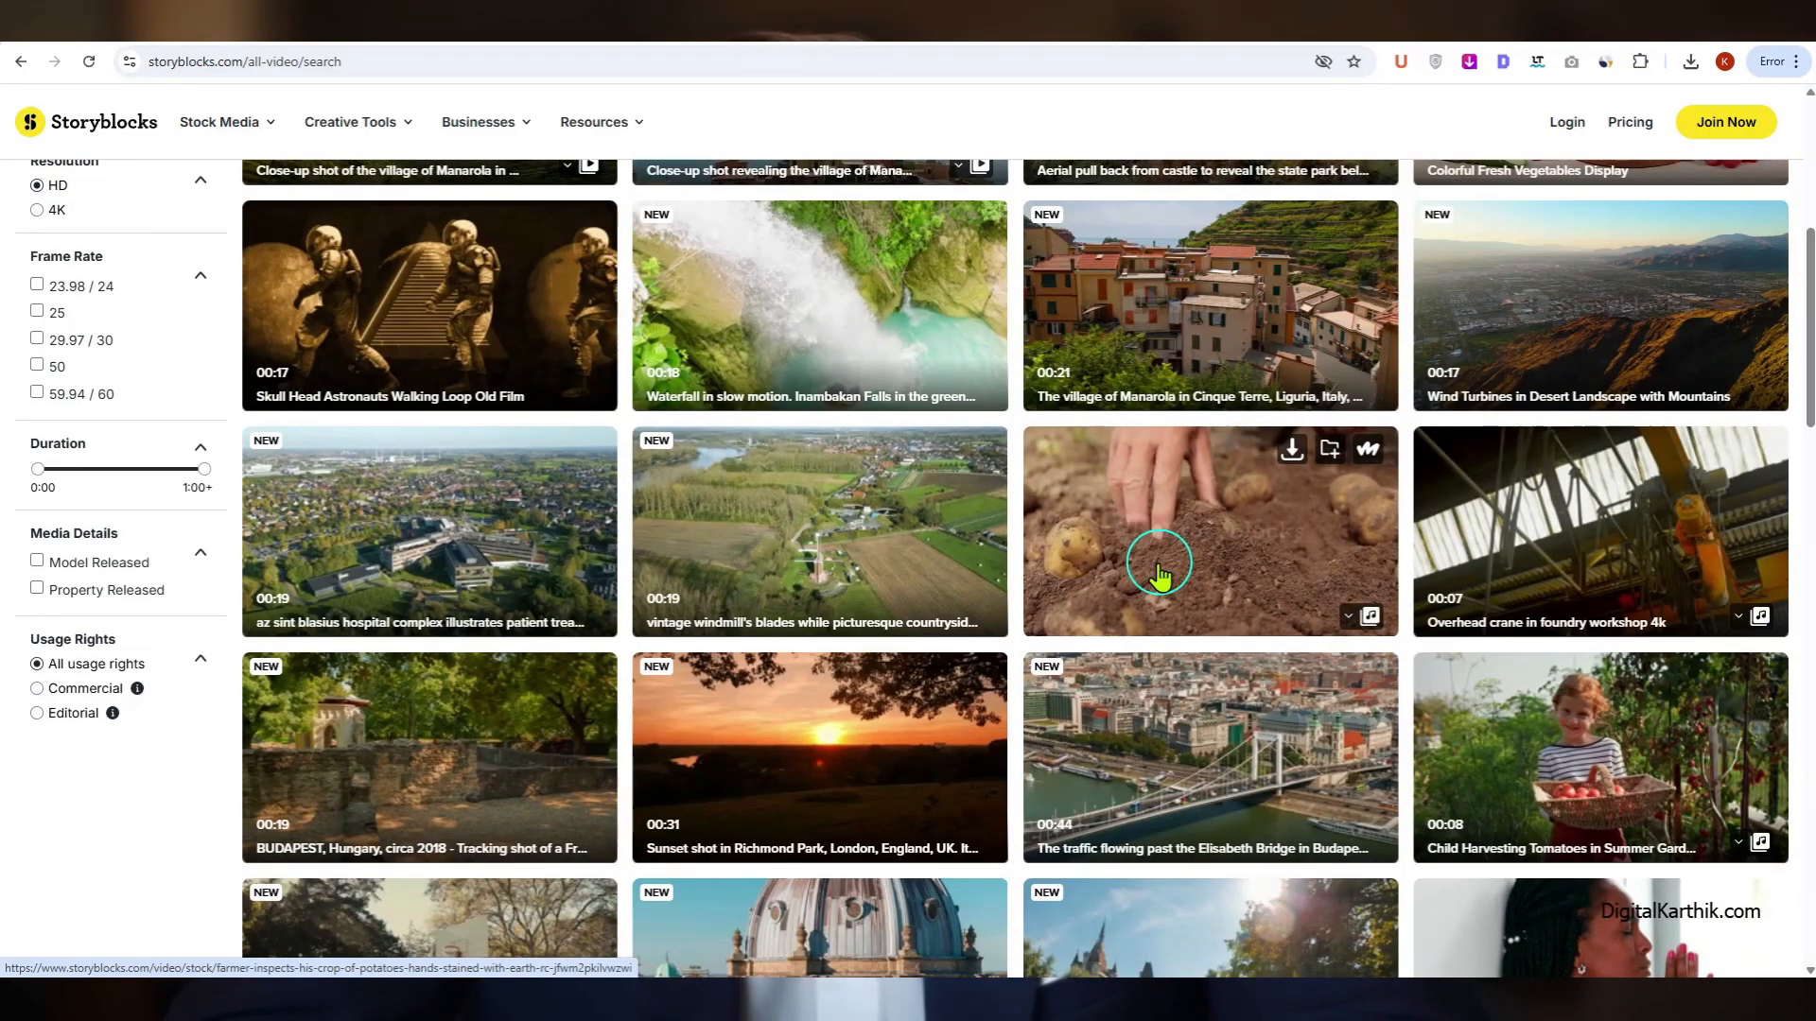
scroll(763, 471, down, 3)
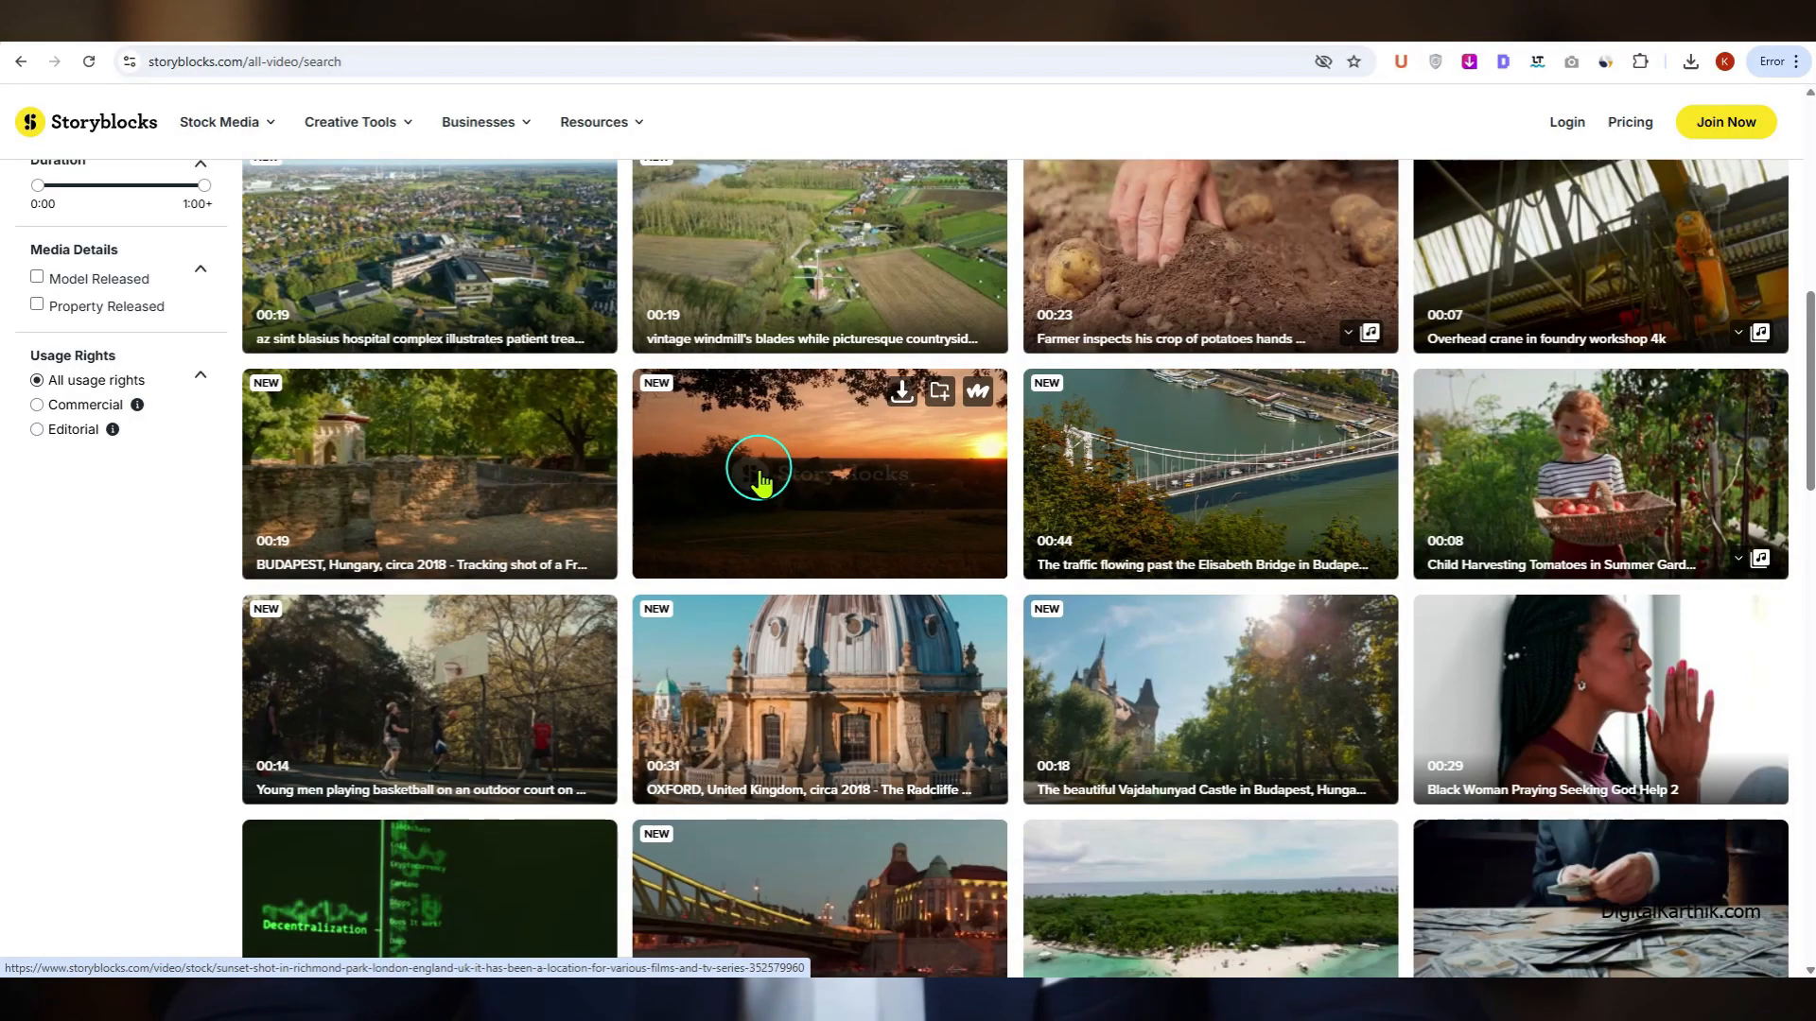
click(1636, 125)
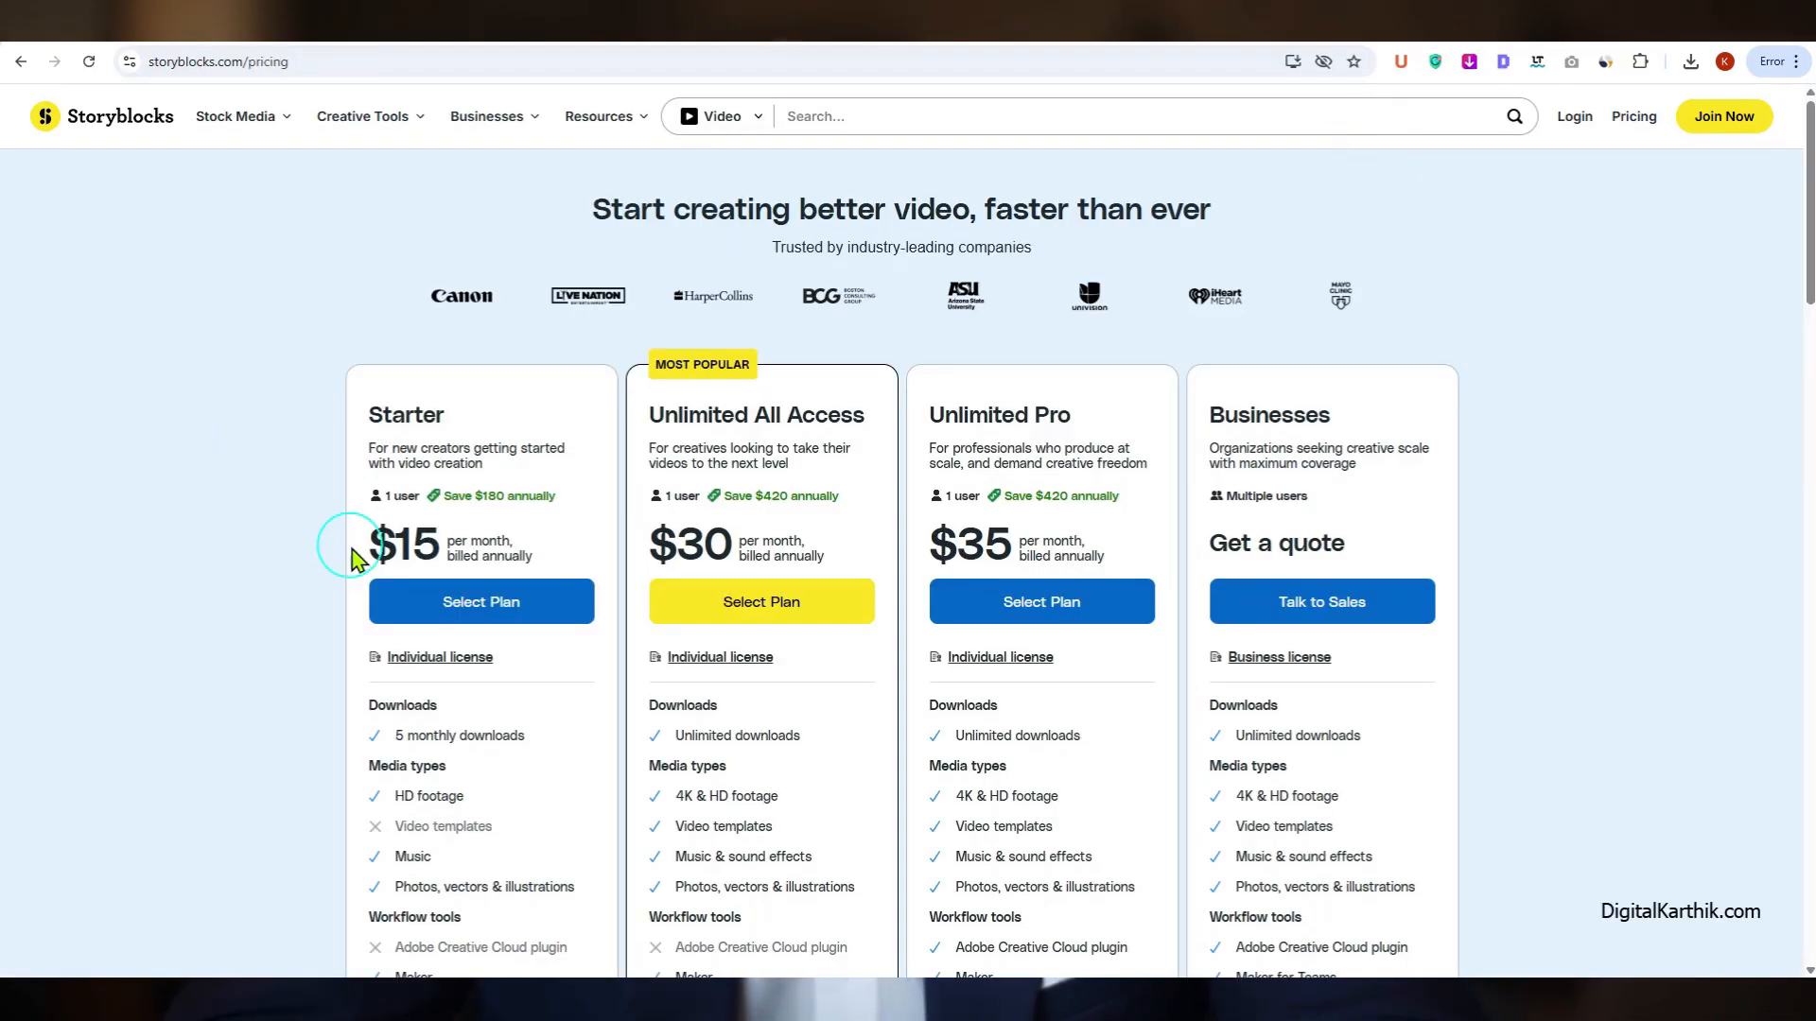
drag(358, 547, 613, 553)
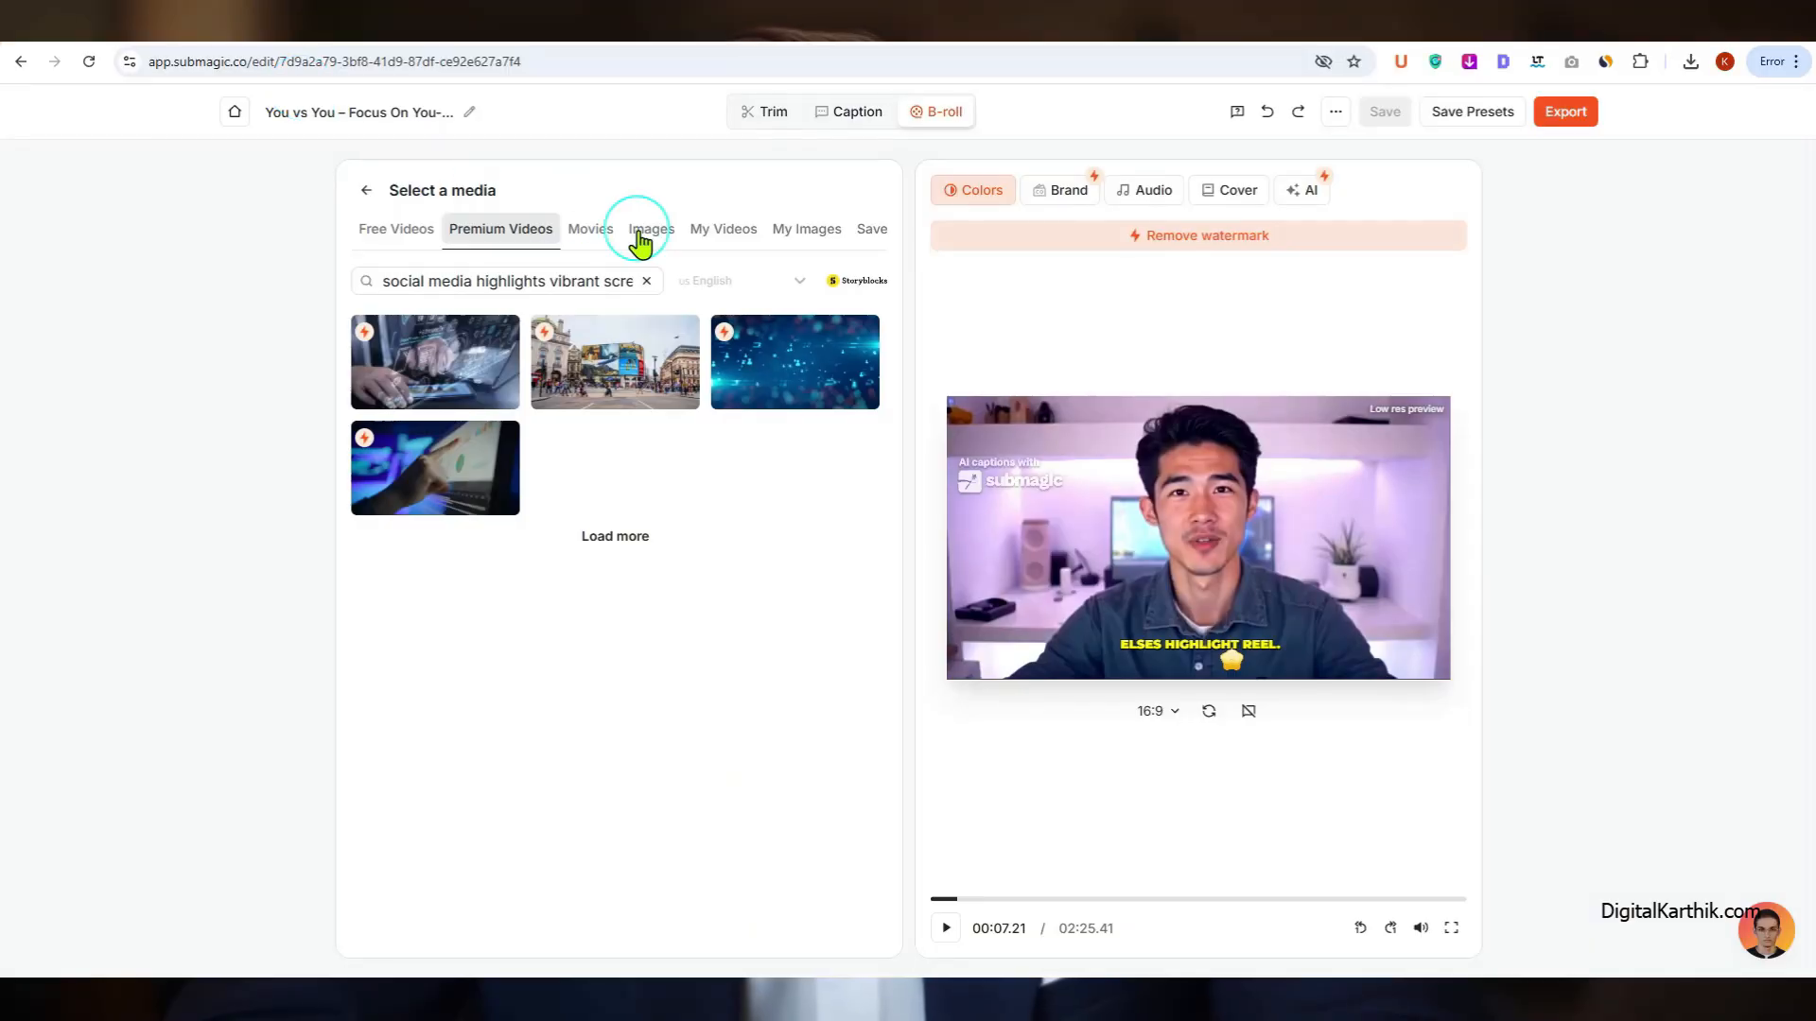
Step: Look through the movie clips, stock images, own videos and own images available as B-roll for the scene
click(596, 238)
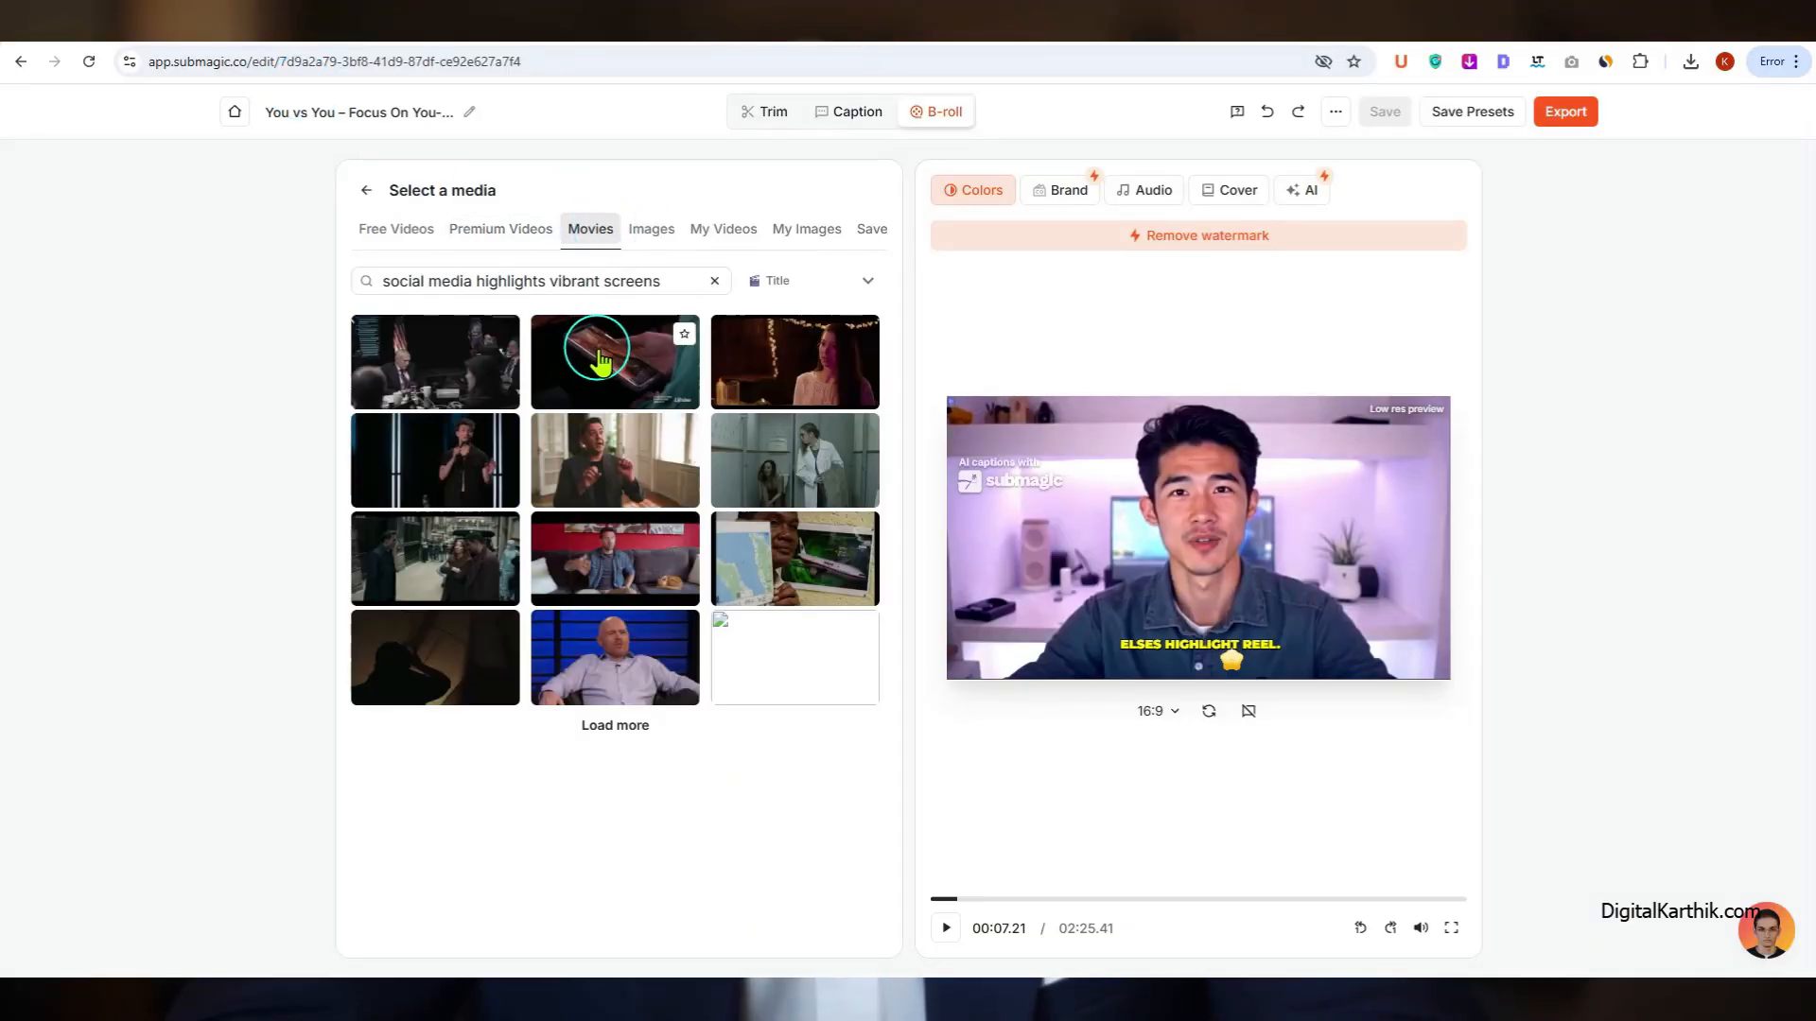
click(643, 233)
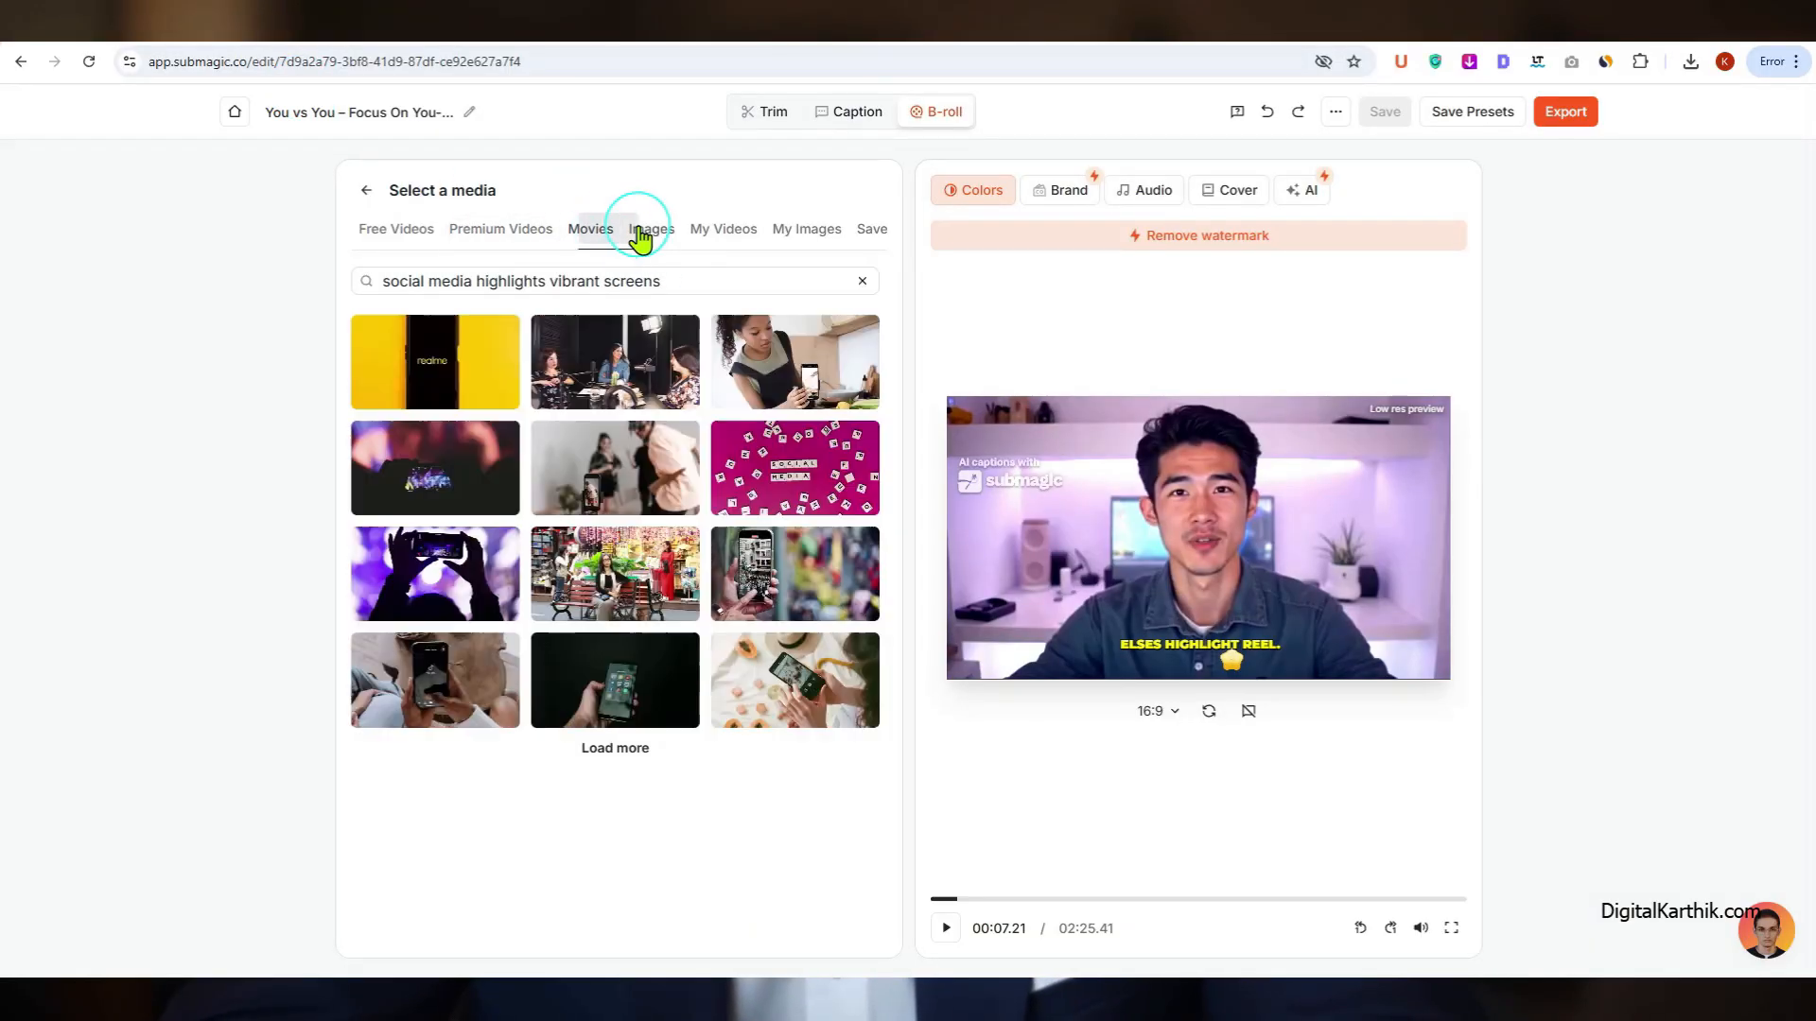
click(734, 243)
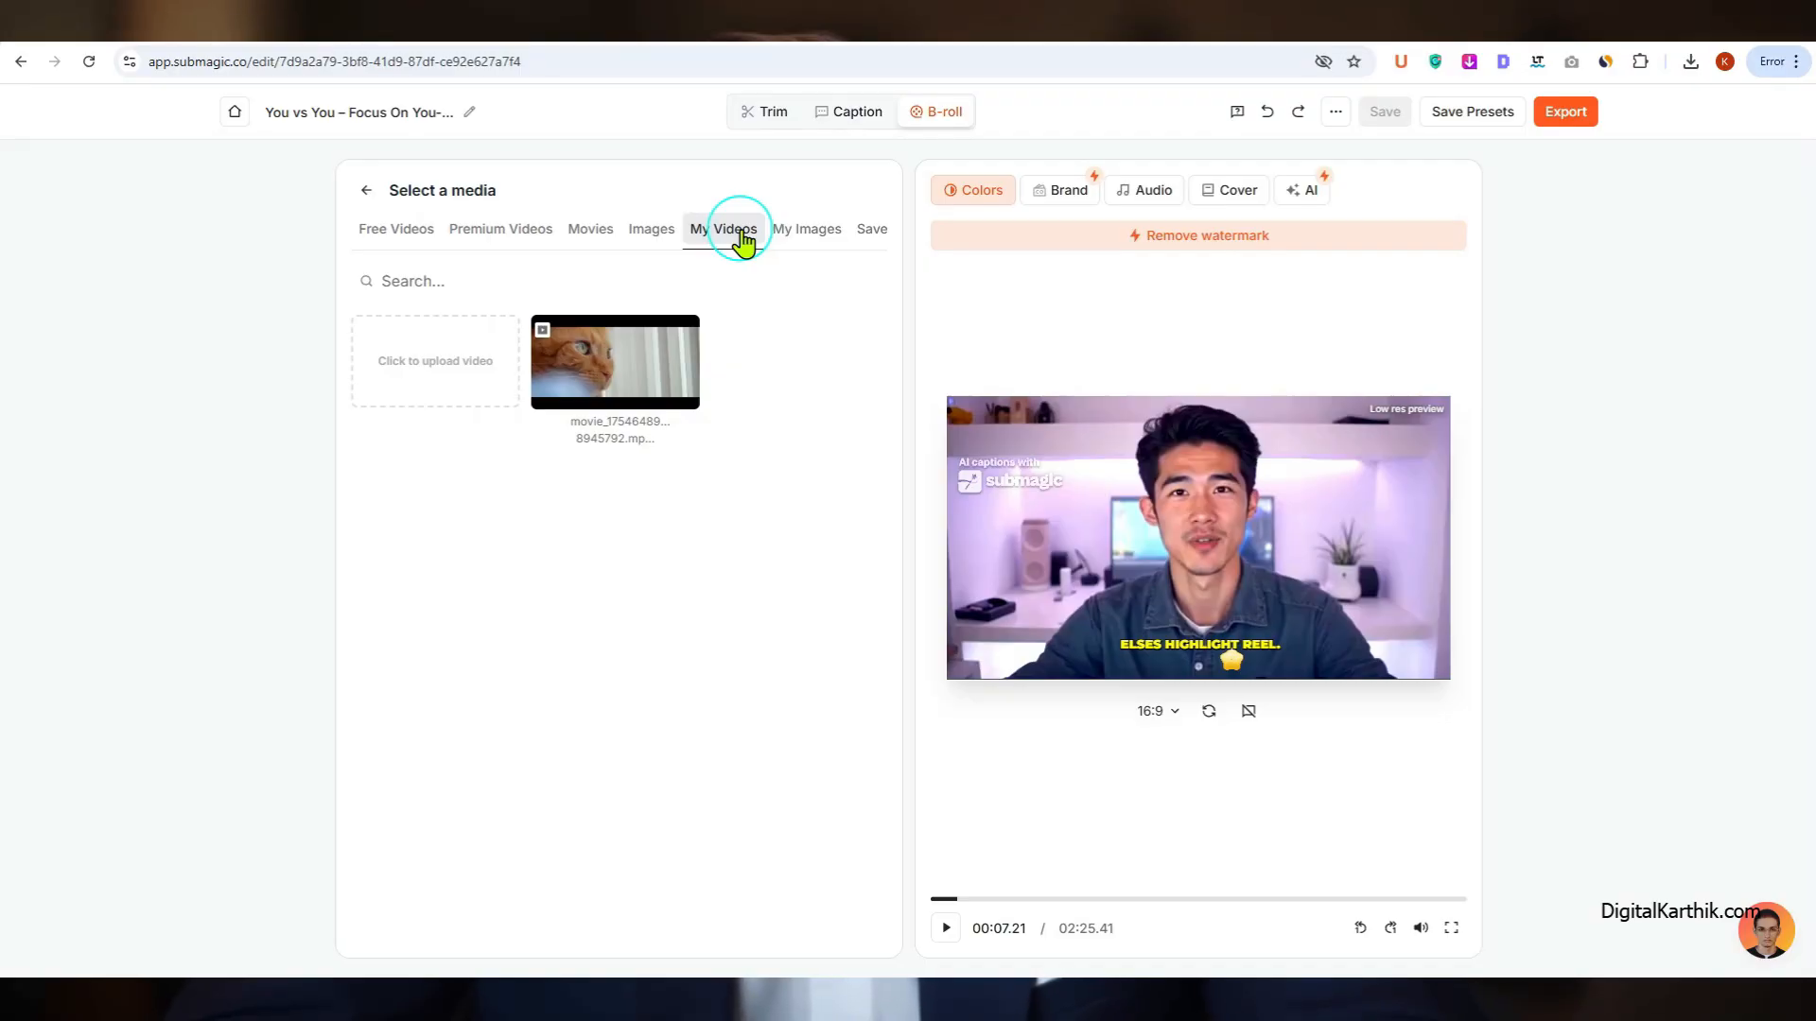
click(815, 241)
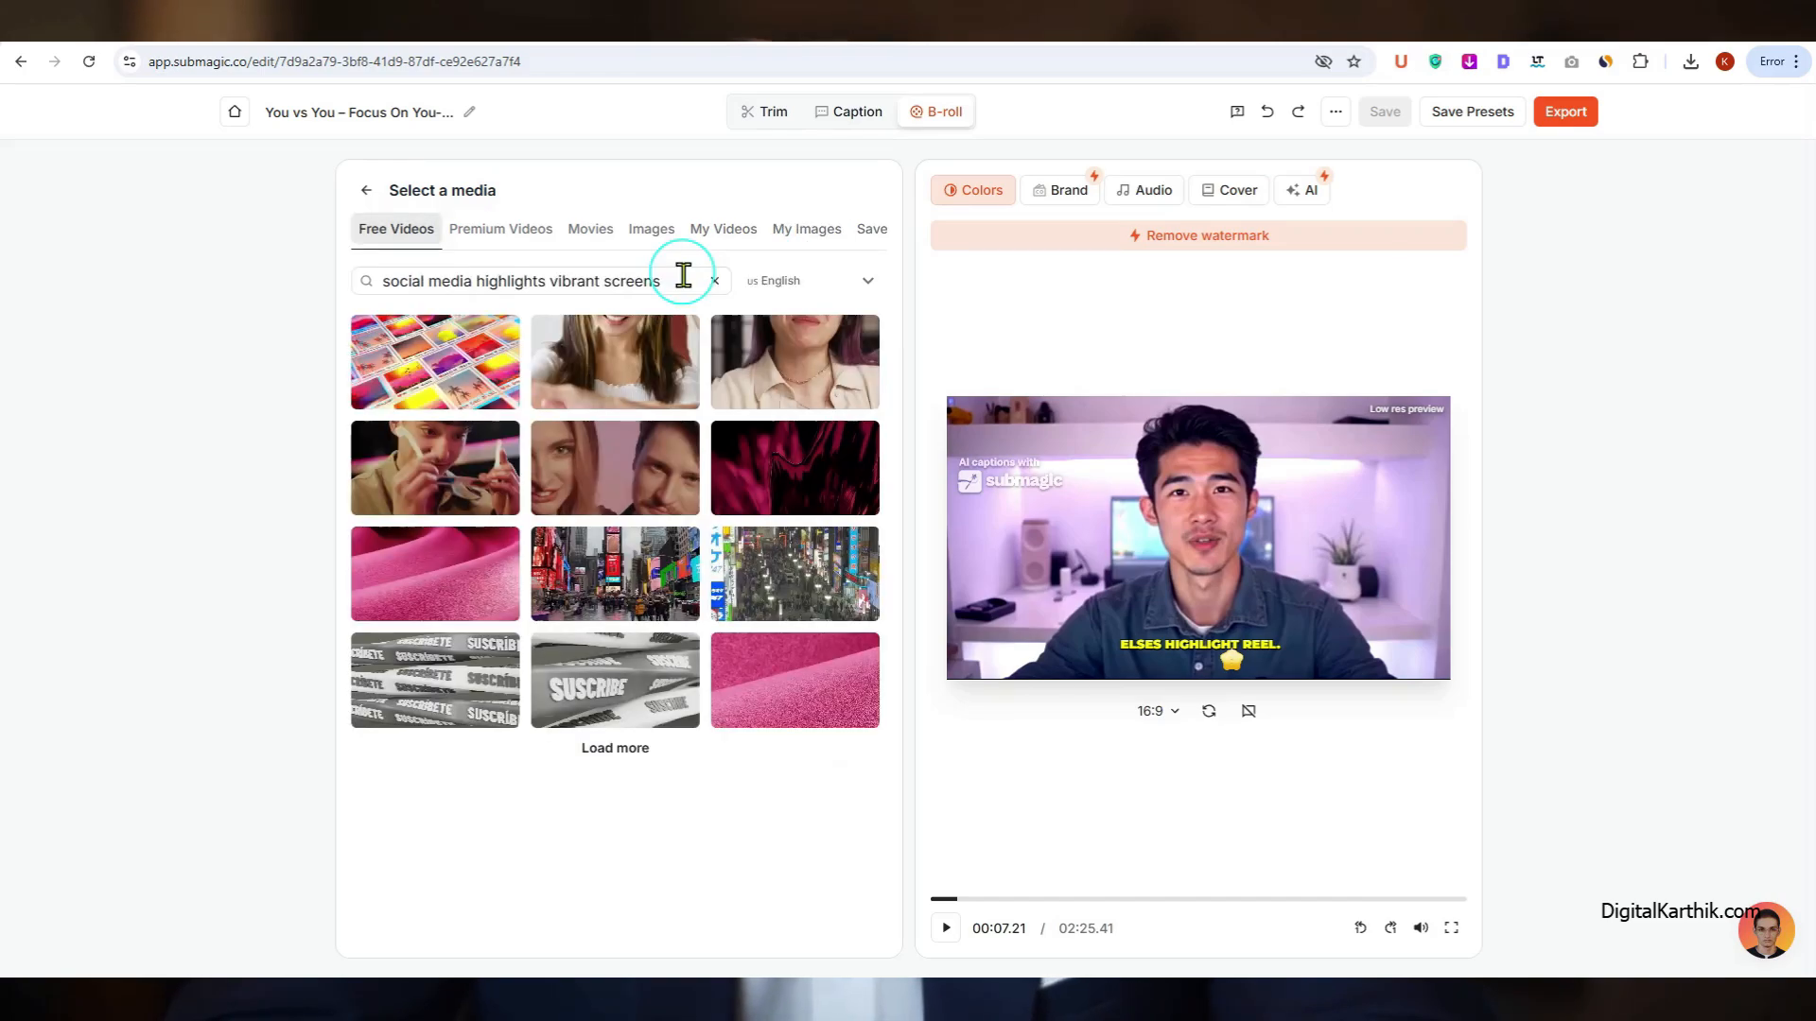
Step: Search the free B-roll videos for "girl scrolling phone"
drag(682, 276, 155, 227)
text(girl scrolling)
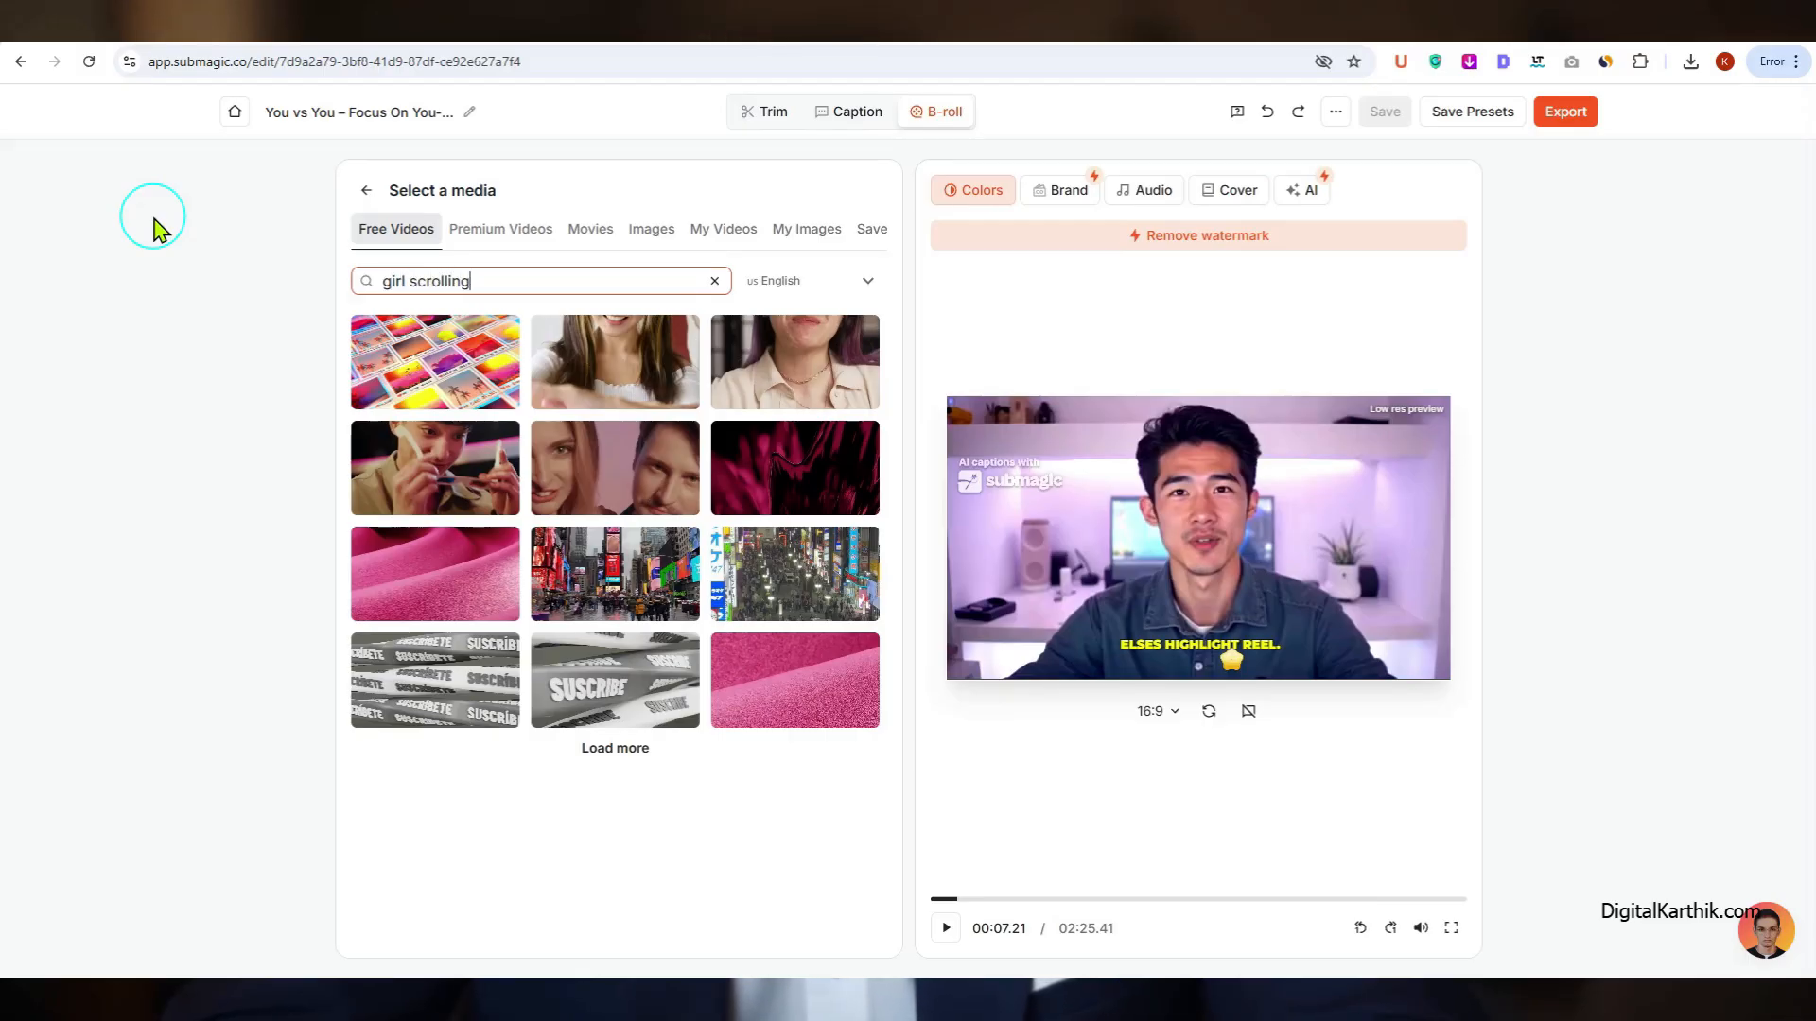
text( phone)
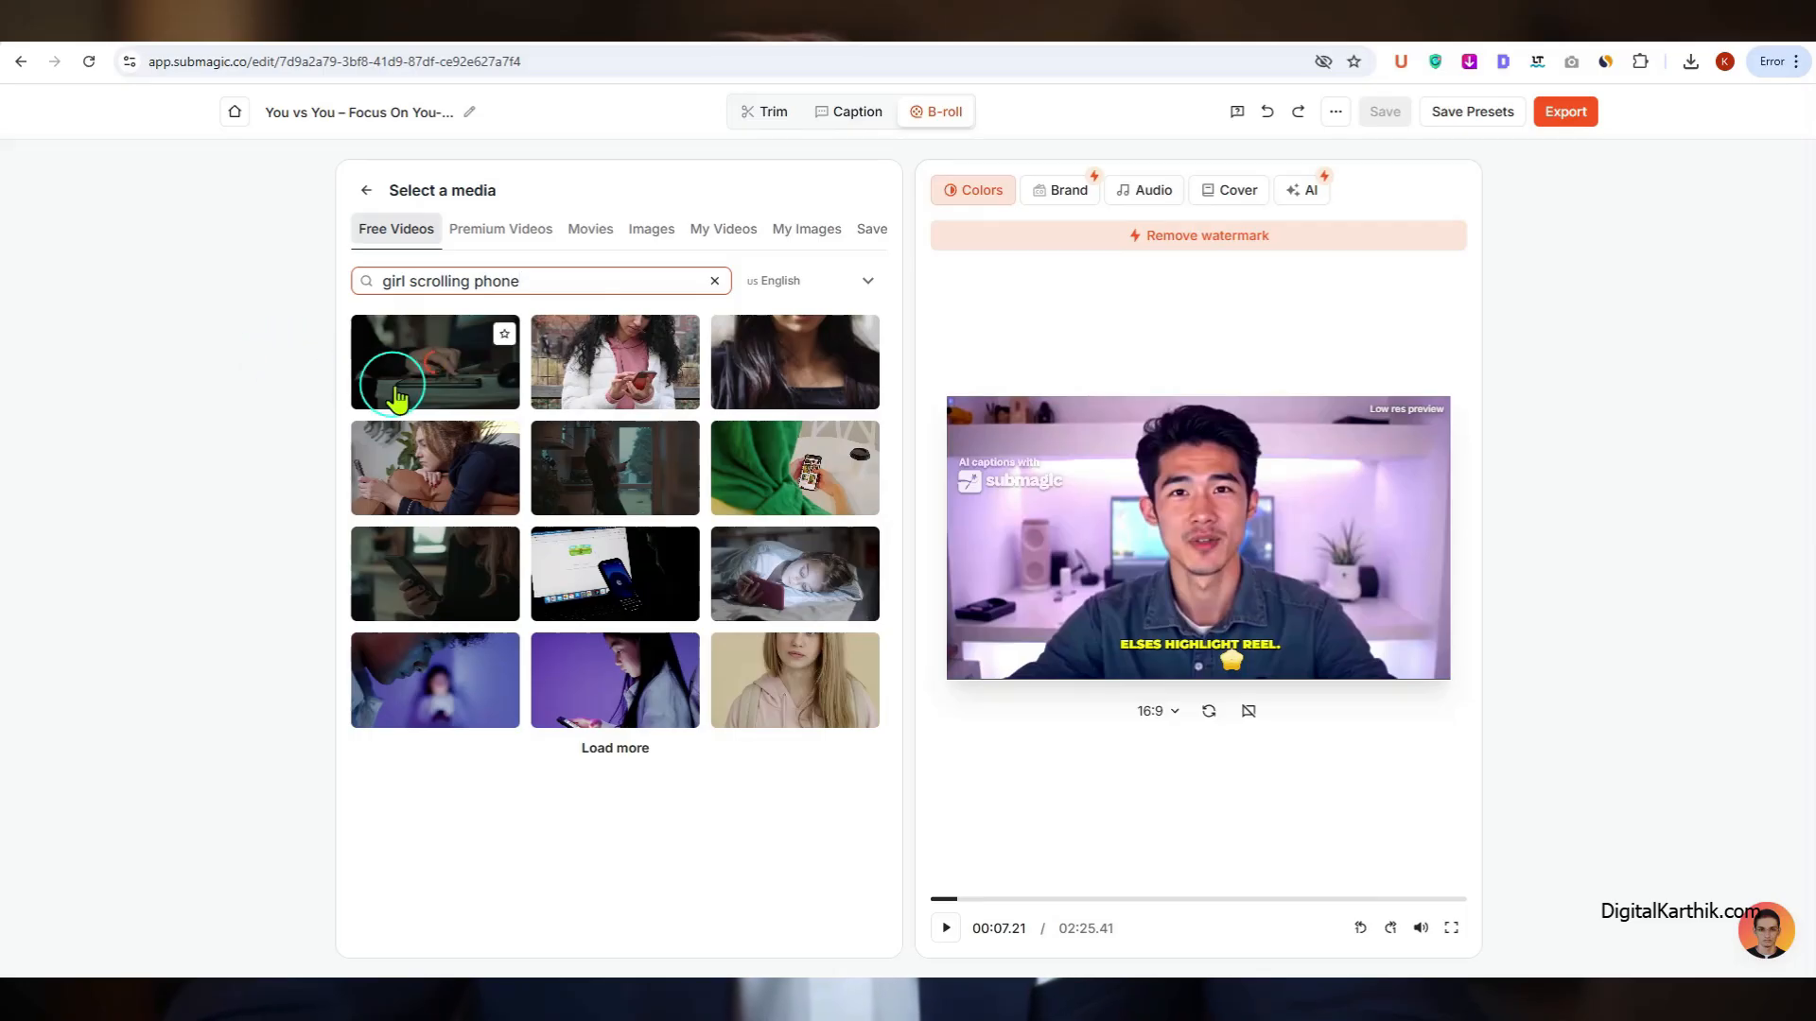
Step: Insert the free clip of the girl in a white jacket as the 4.5 - 8.50 scene's B-roll, using Cover layout and horizontal position 59
click(622, 381)
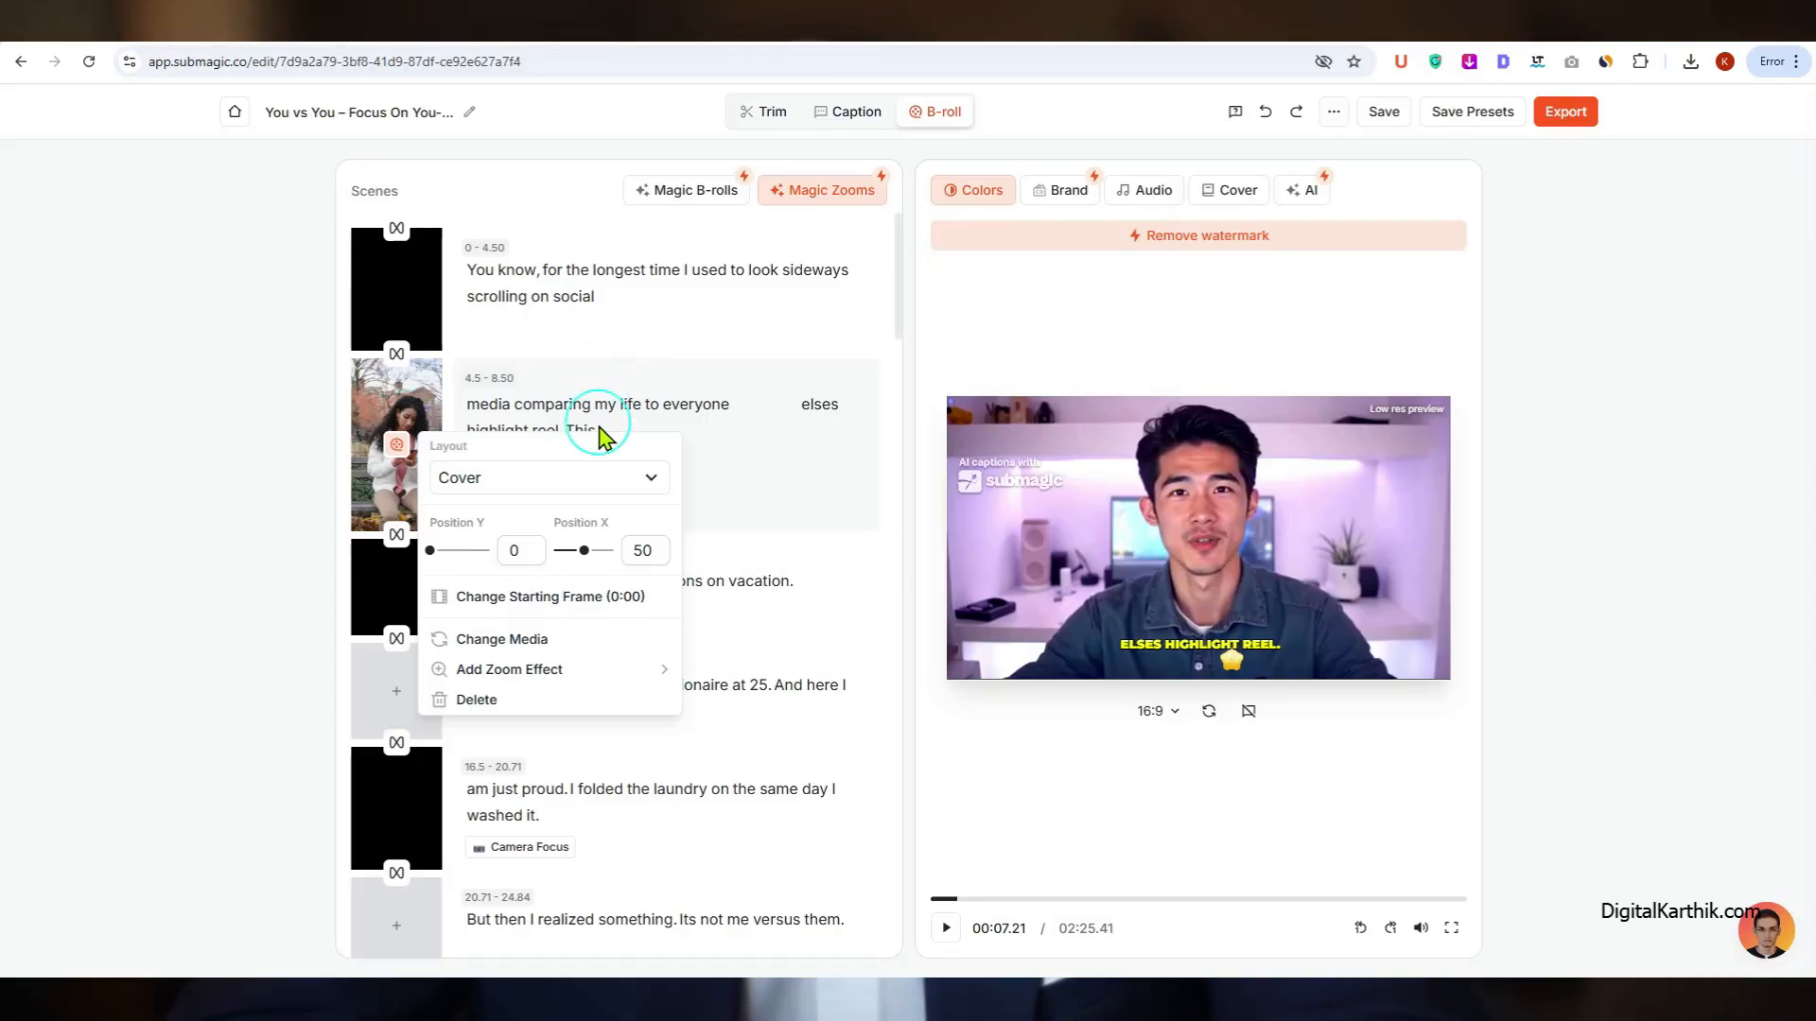
click(608, 479)
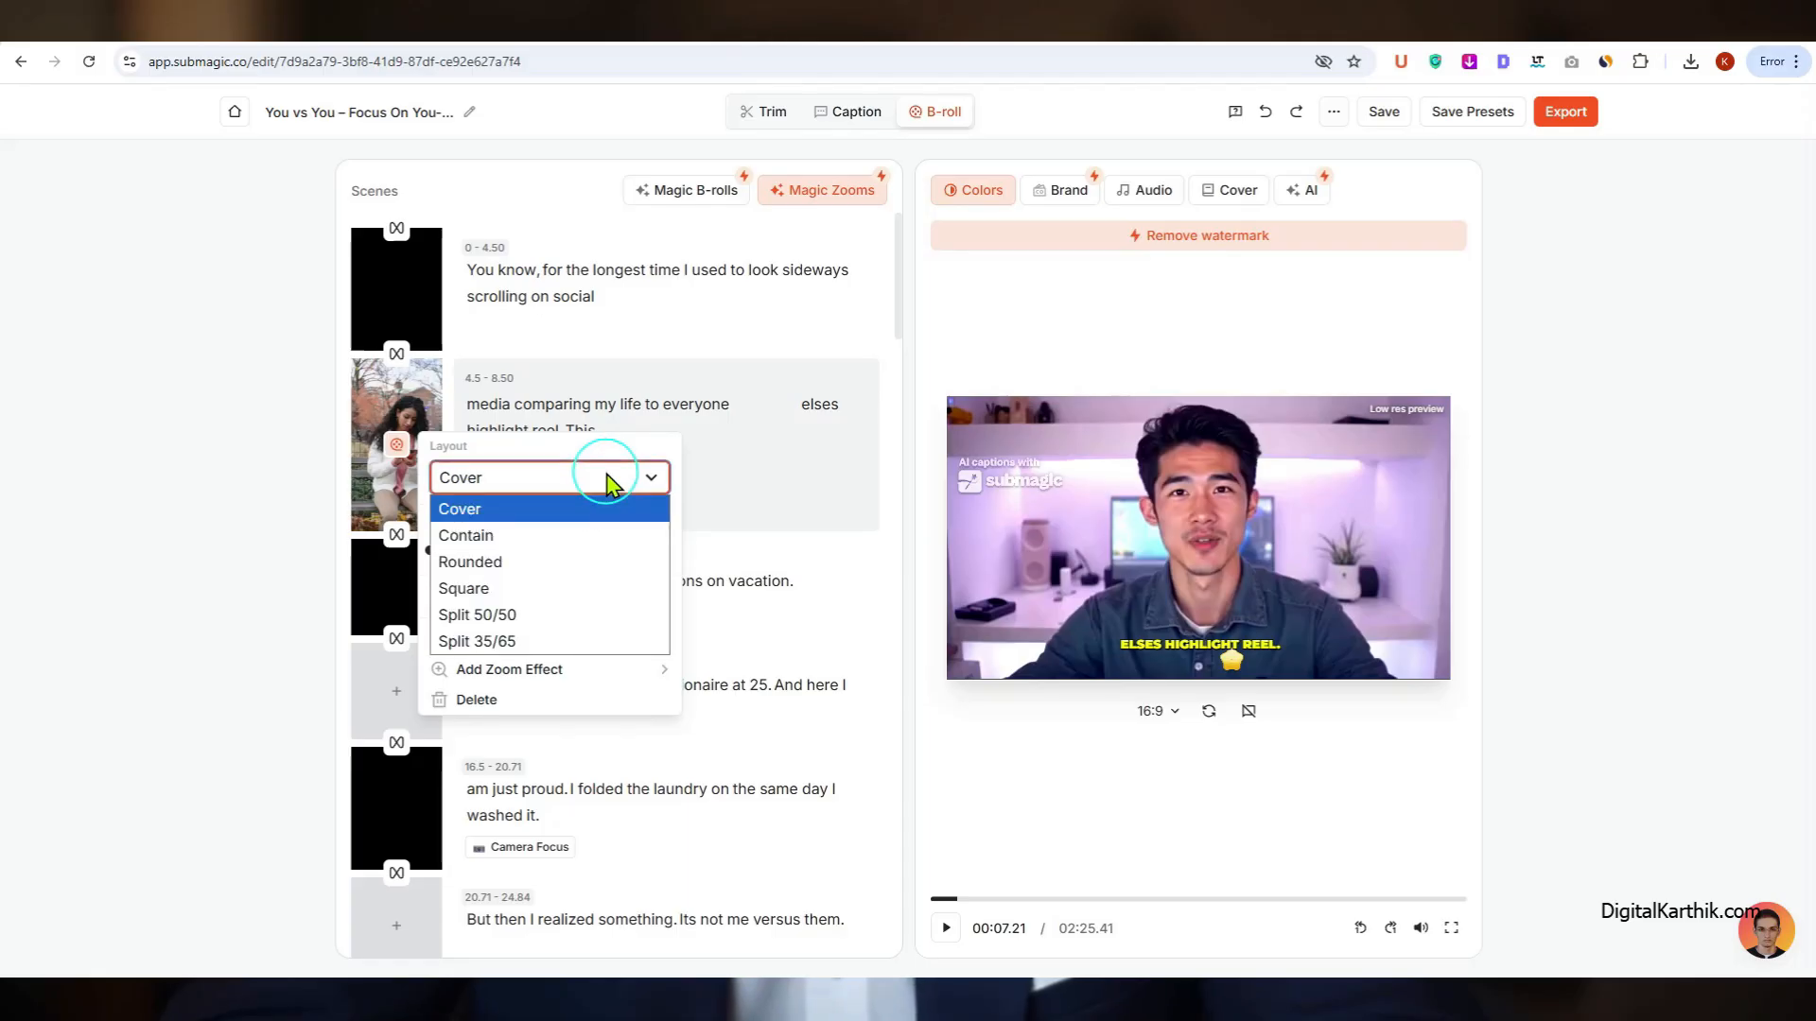
click(612, 516)
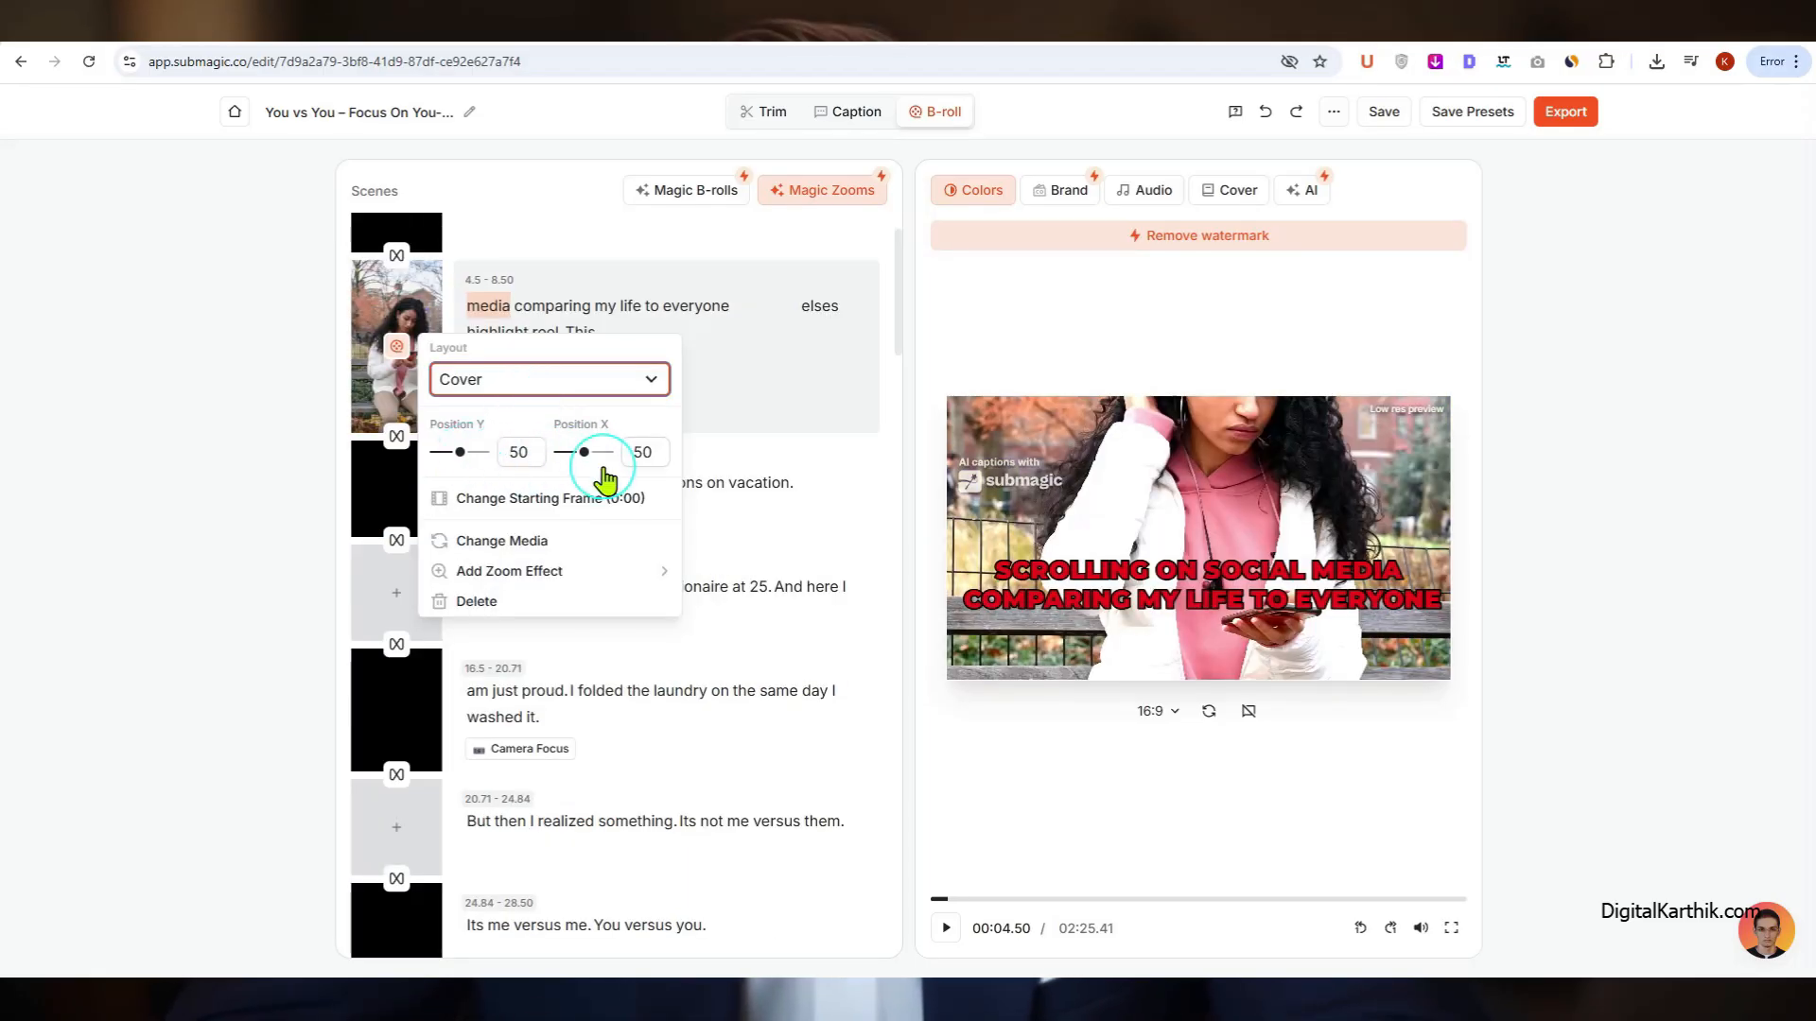
drag(586, 454, 590, 465)
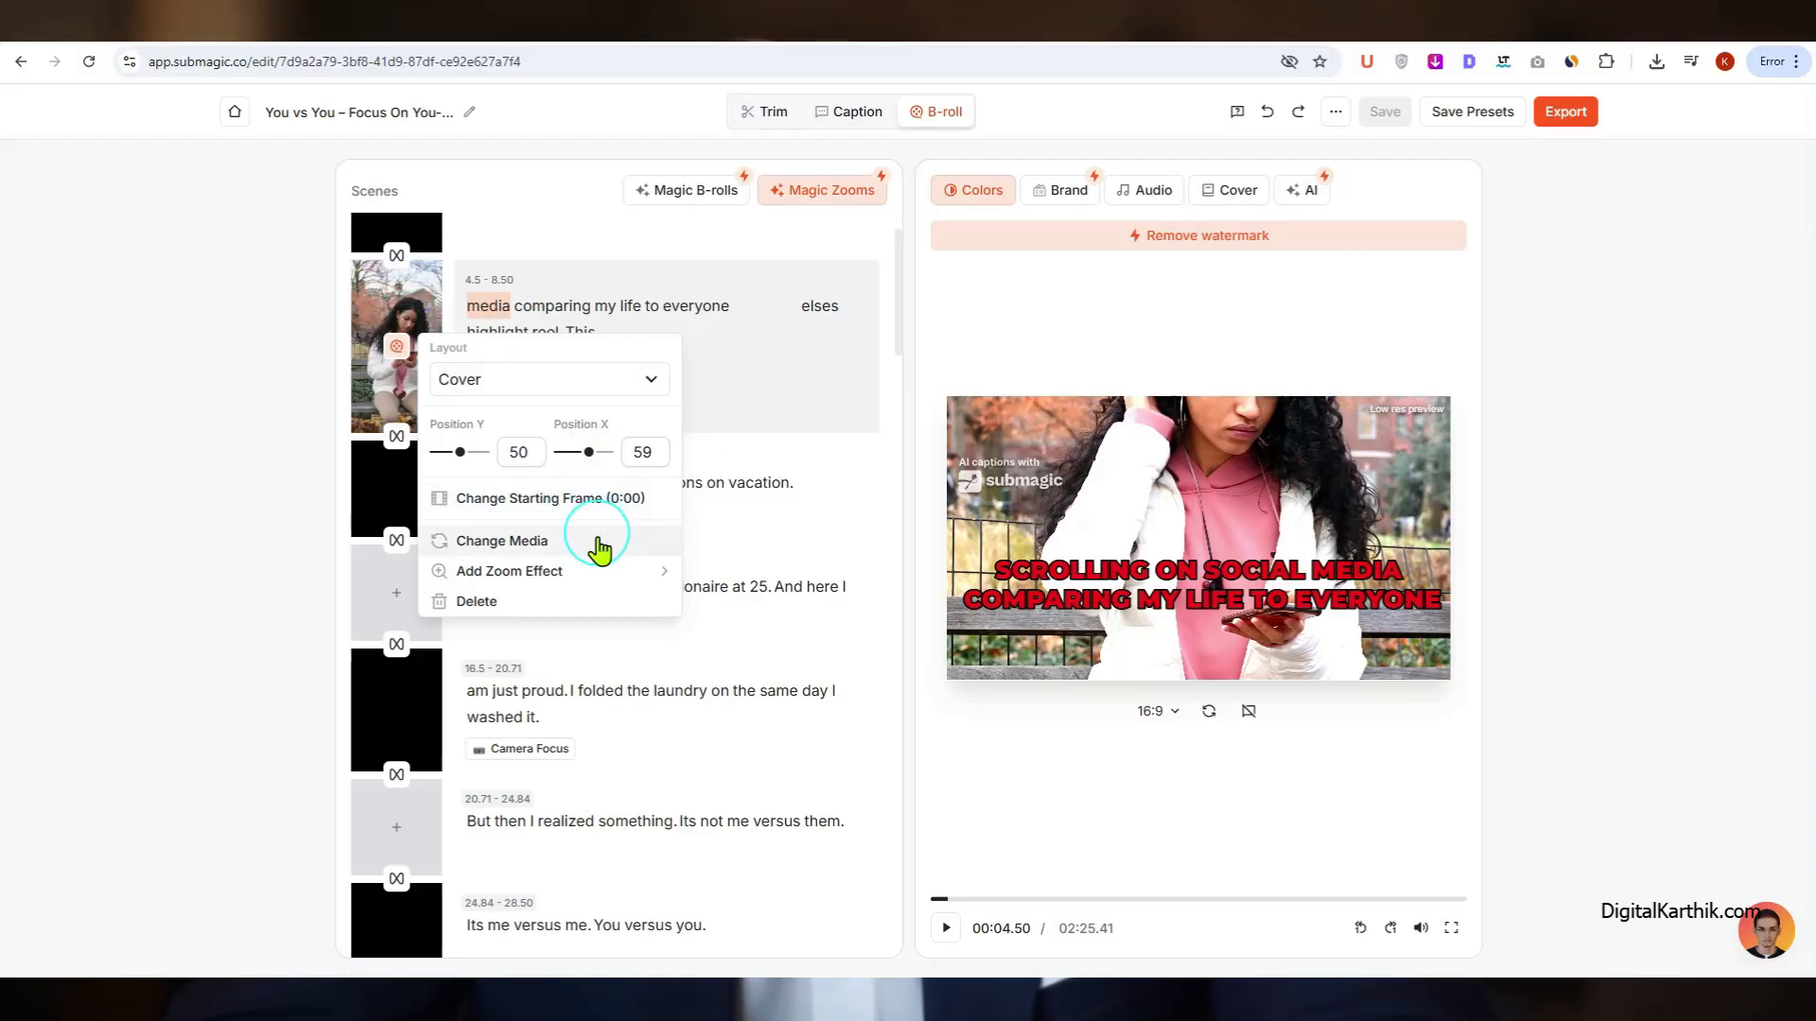
Step: Apply the Crash Zoom effect to the 4.5 - 8.50 scene's B-roll, and delete that clip from the scene
mouse_move(598, 571)
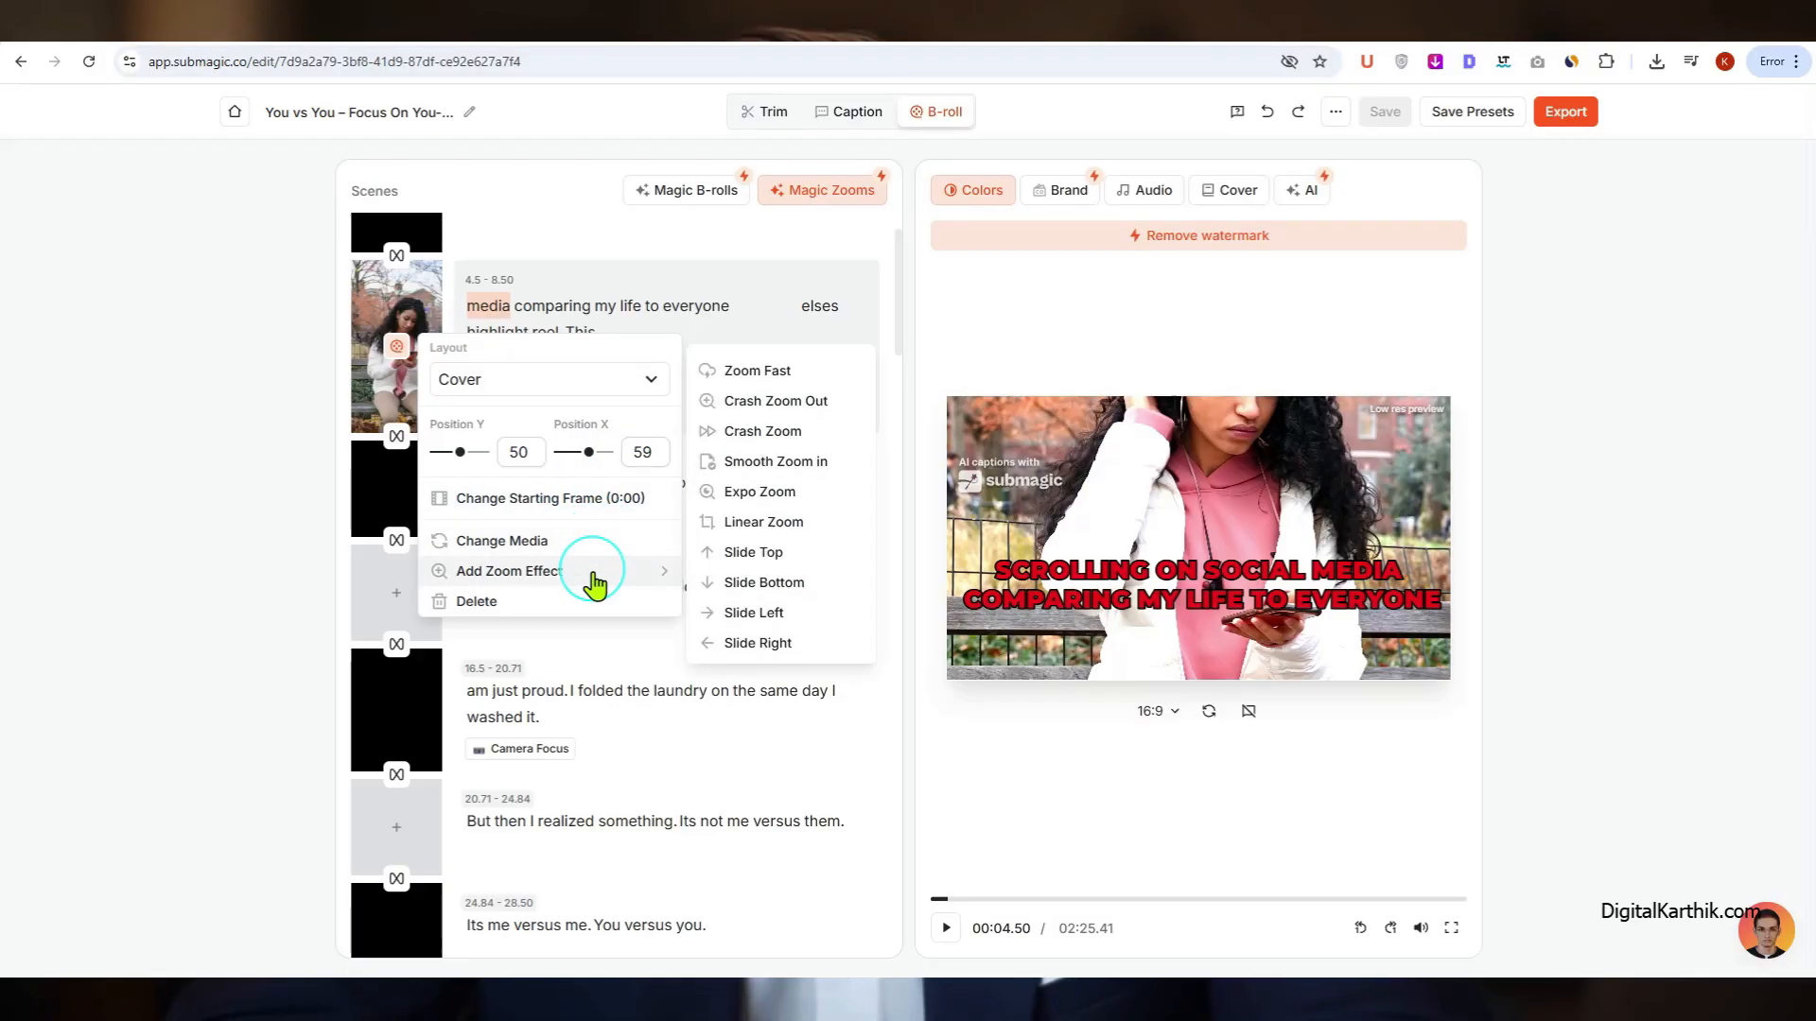
click(756, 440)
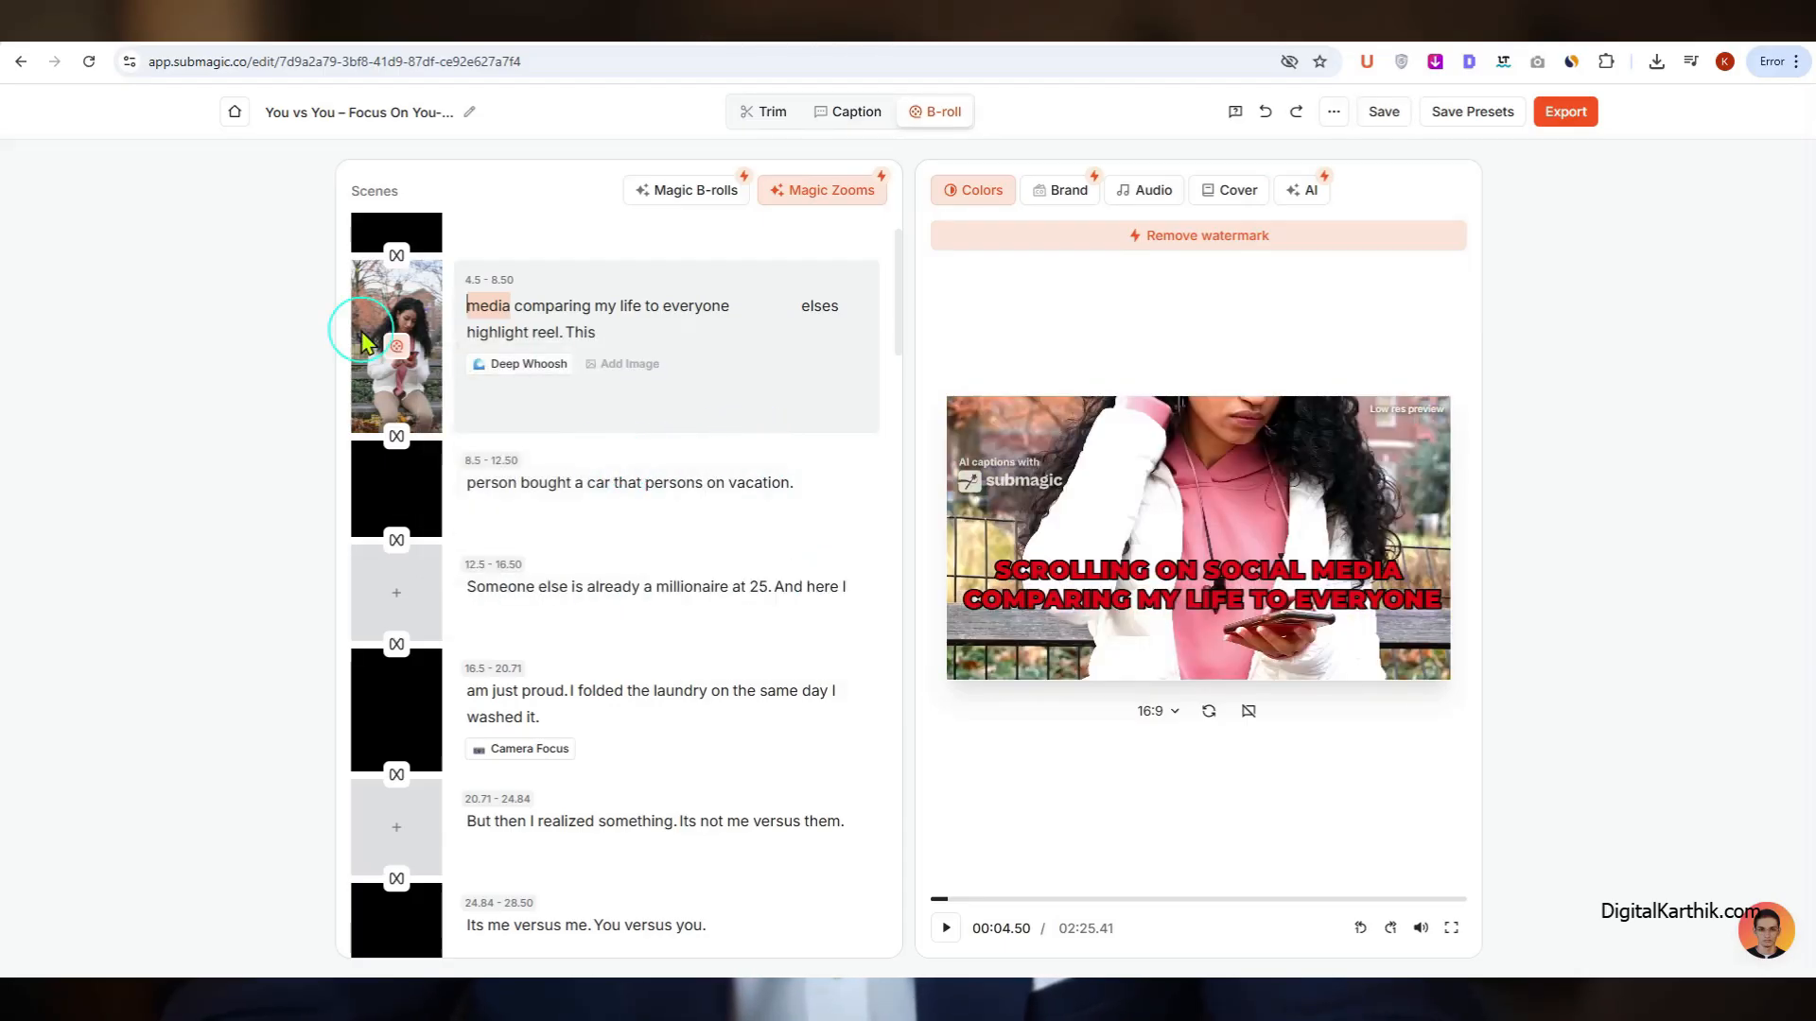
click(393, 350)
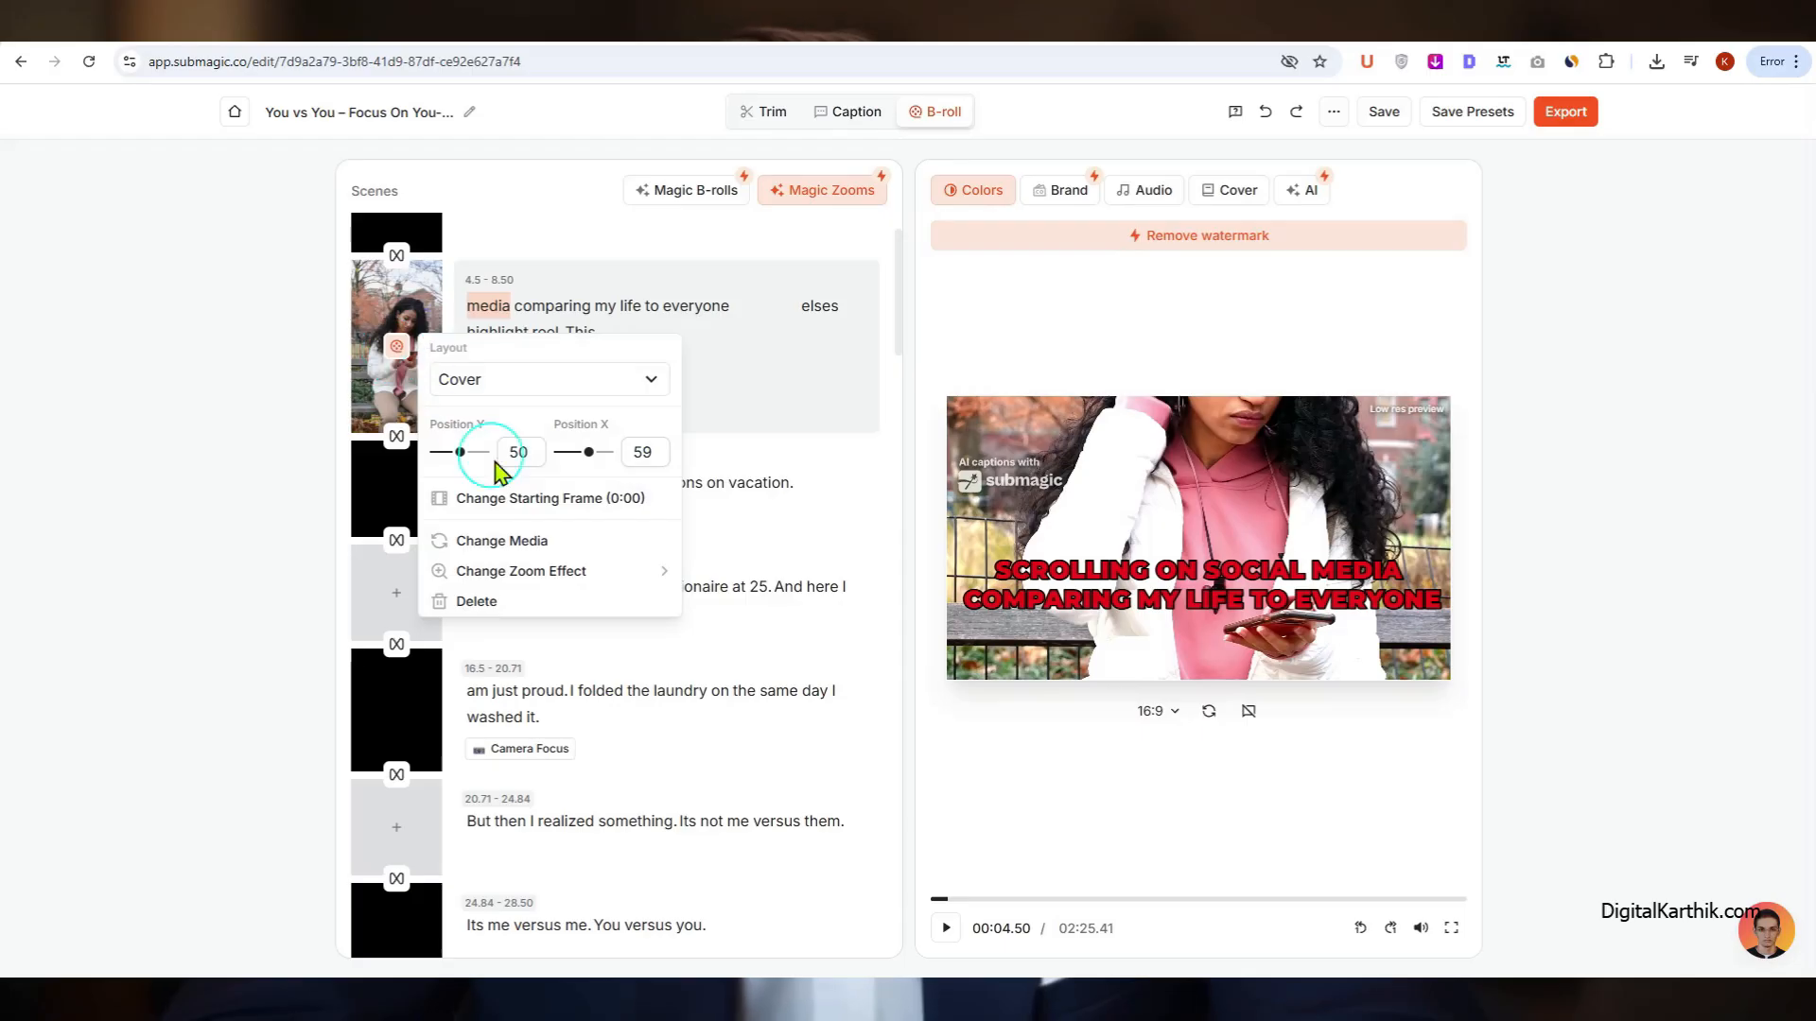
click(539, 605)
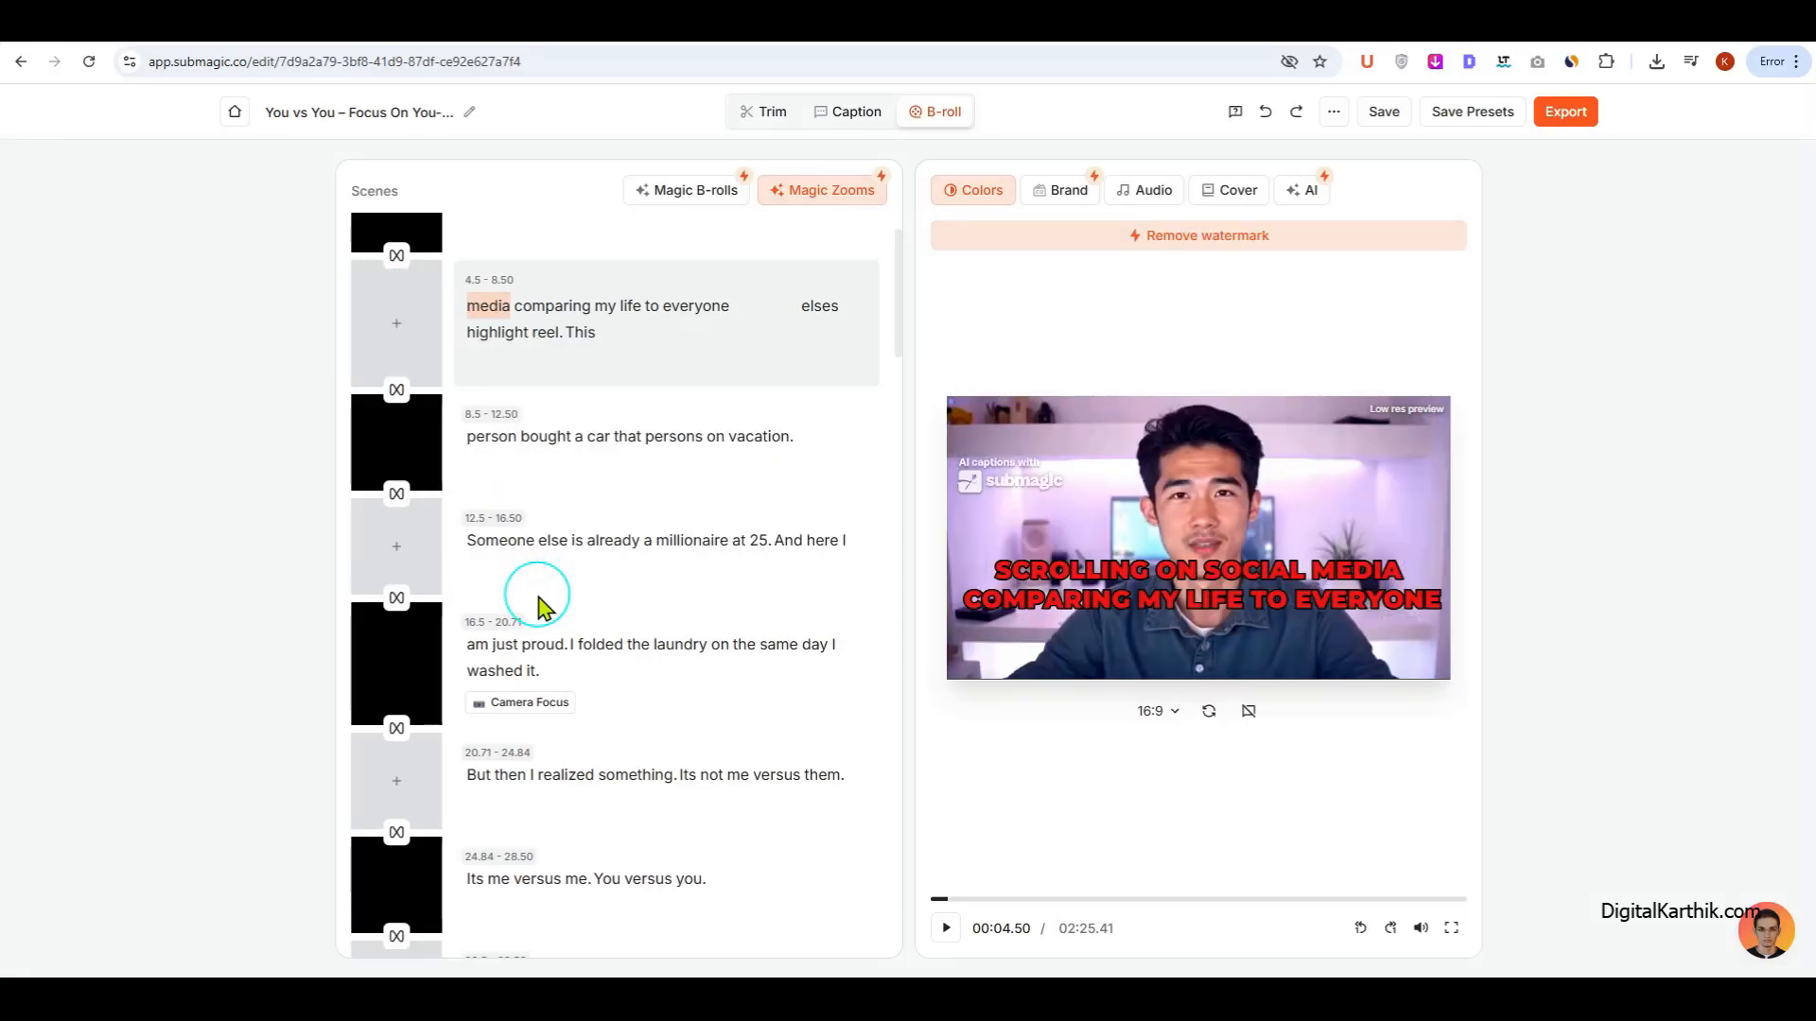
Step: Check the 4.5 - 8.50 scene's timing options, and add the Fire Wipe 2 transition before that scene
mouse_move(409, 301)
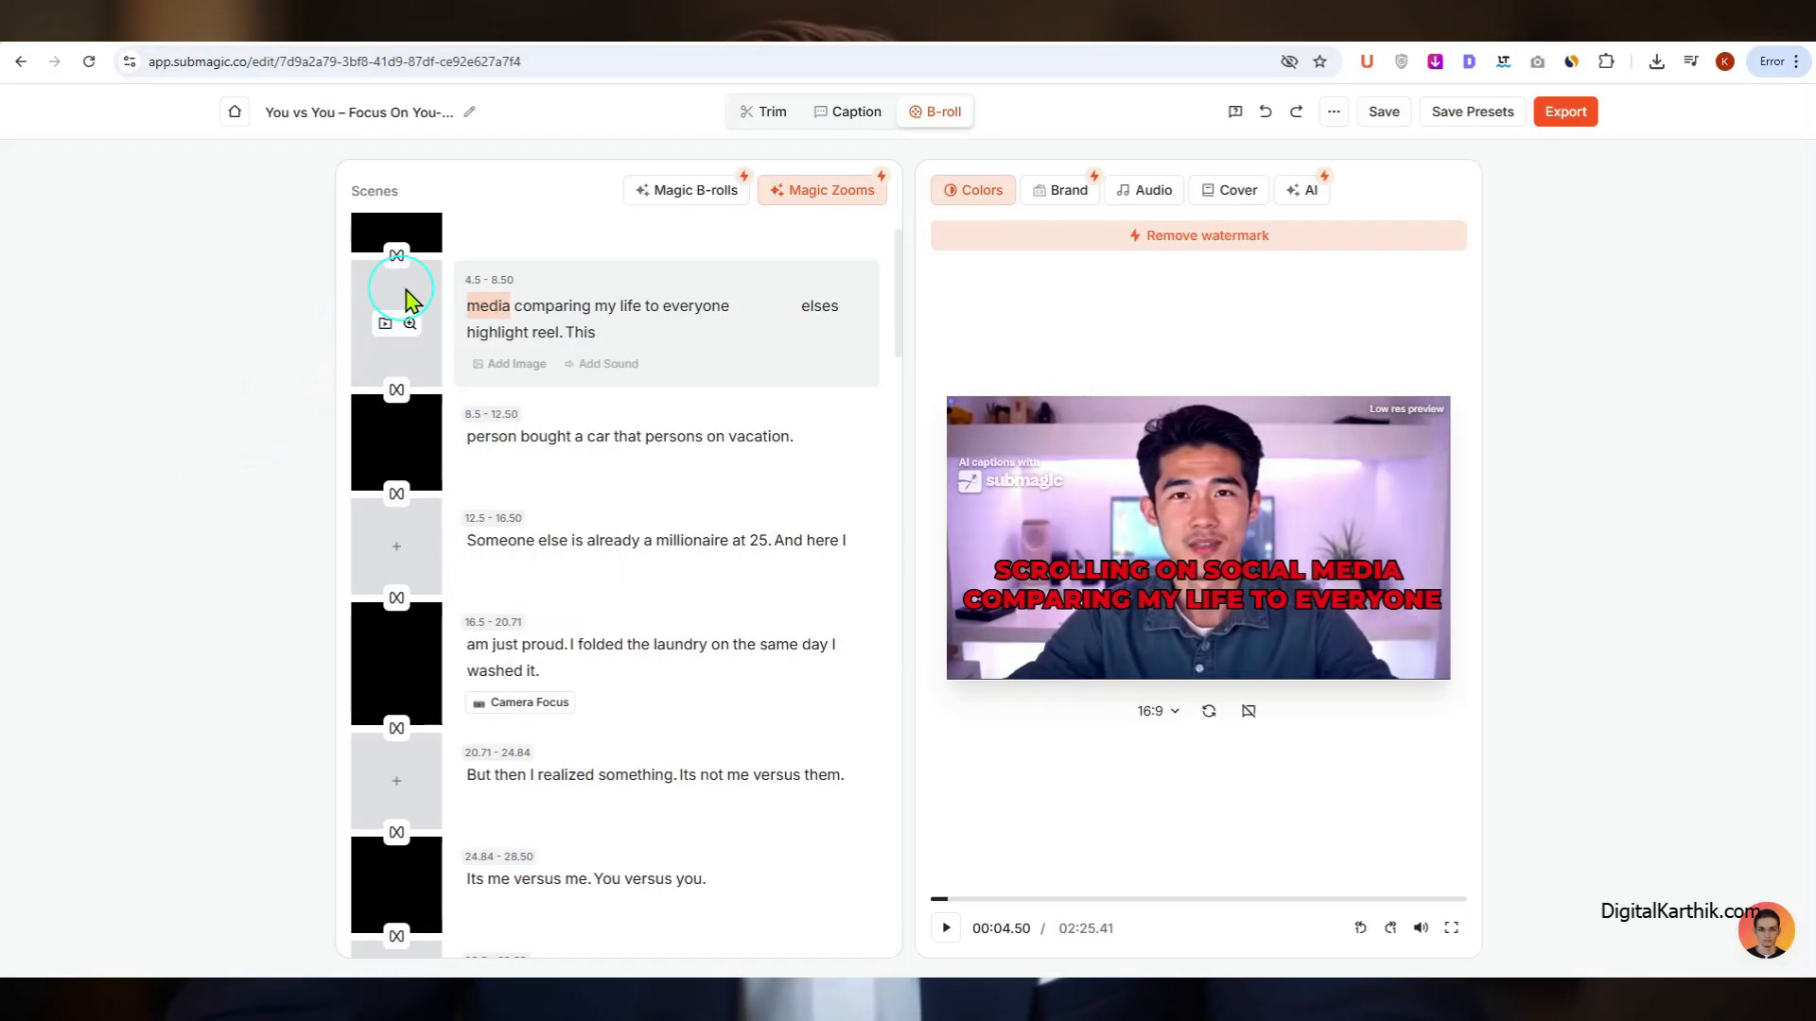
click(482, 282)
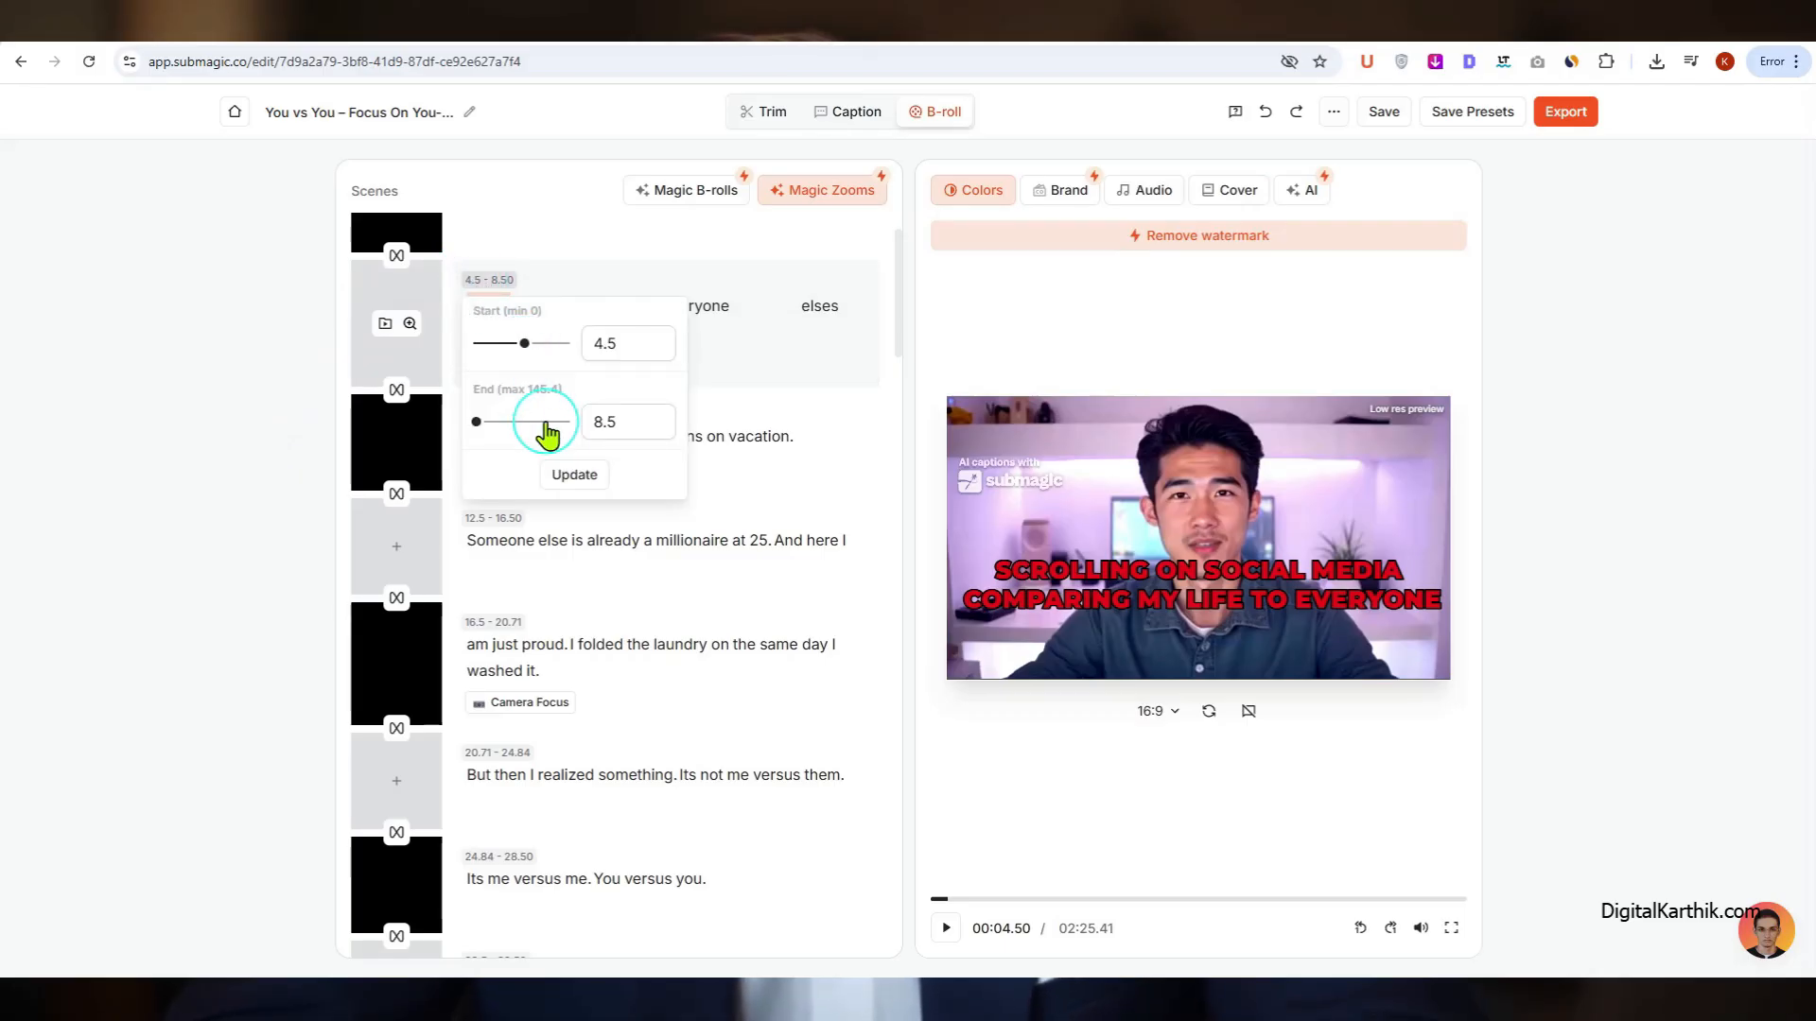
click(314, 363)
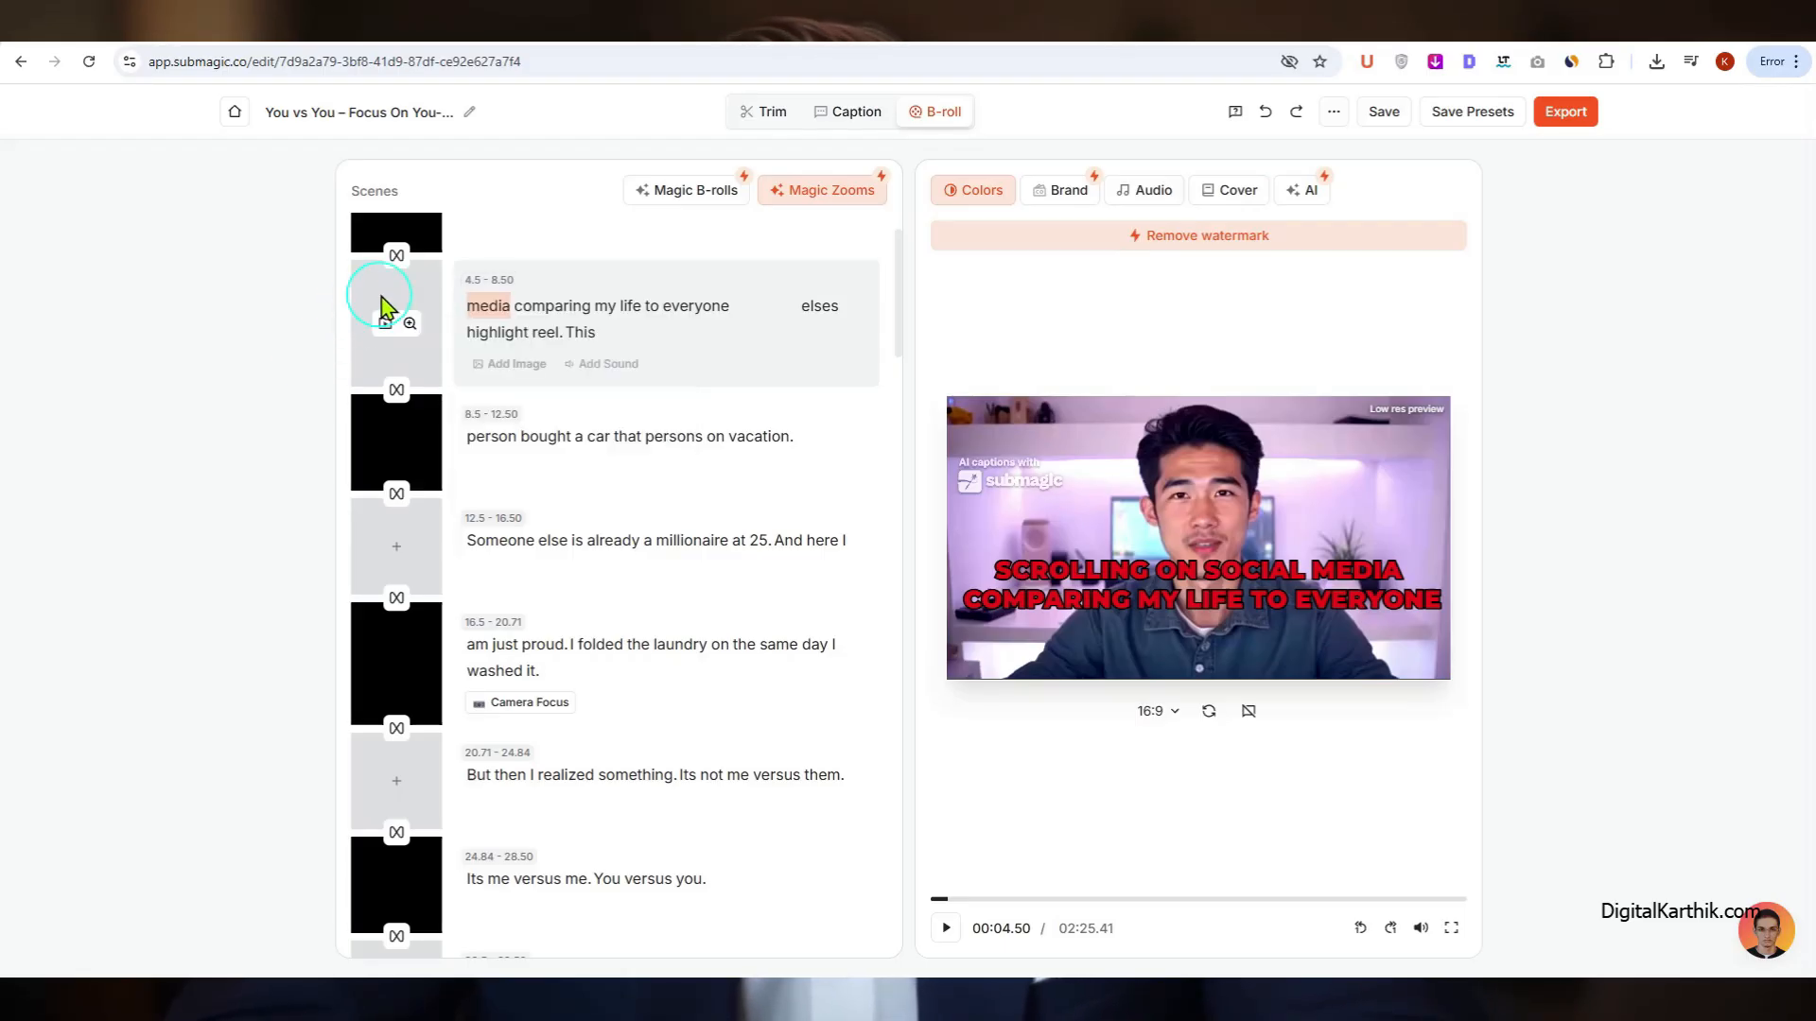
click(398, 258)
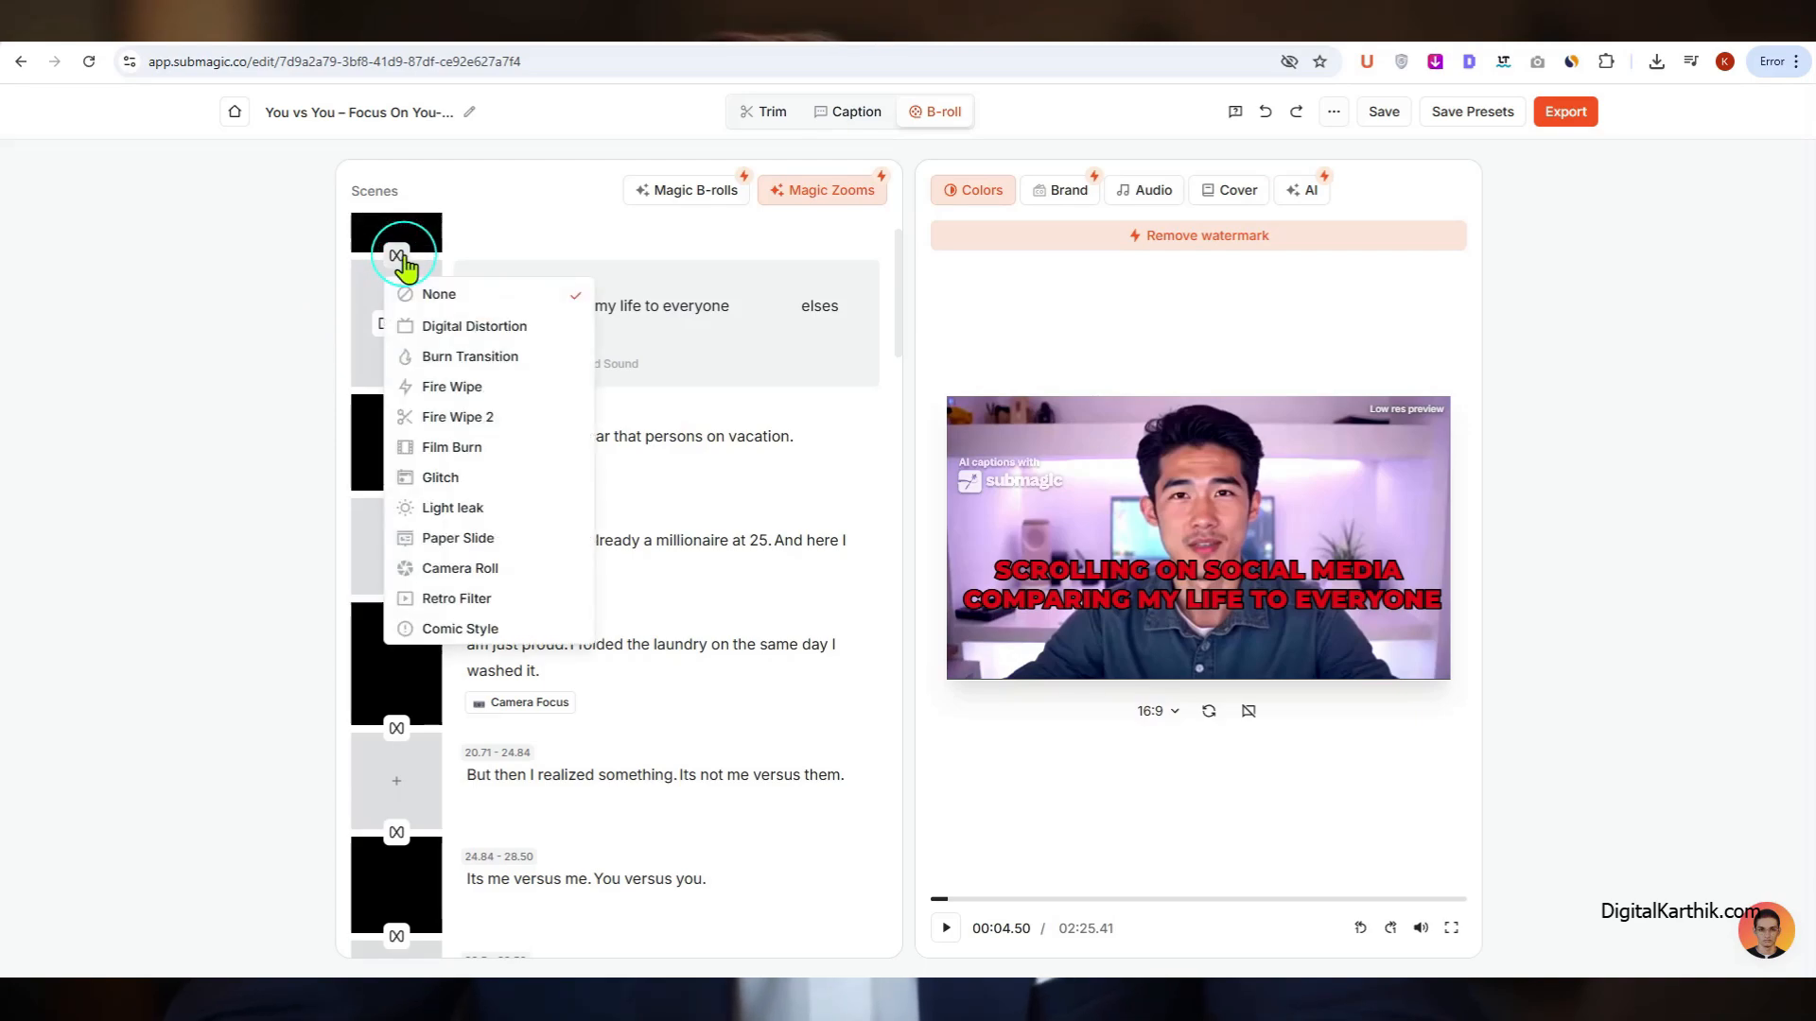
click(492, 422)
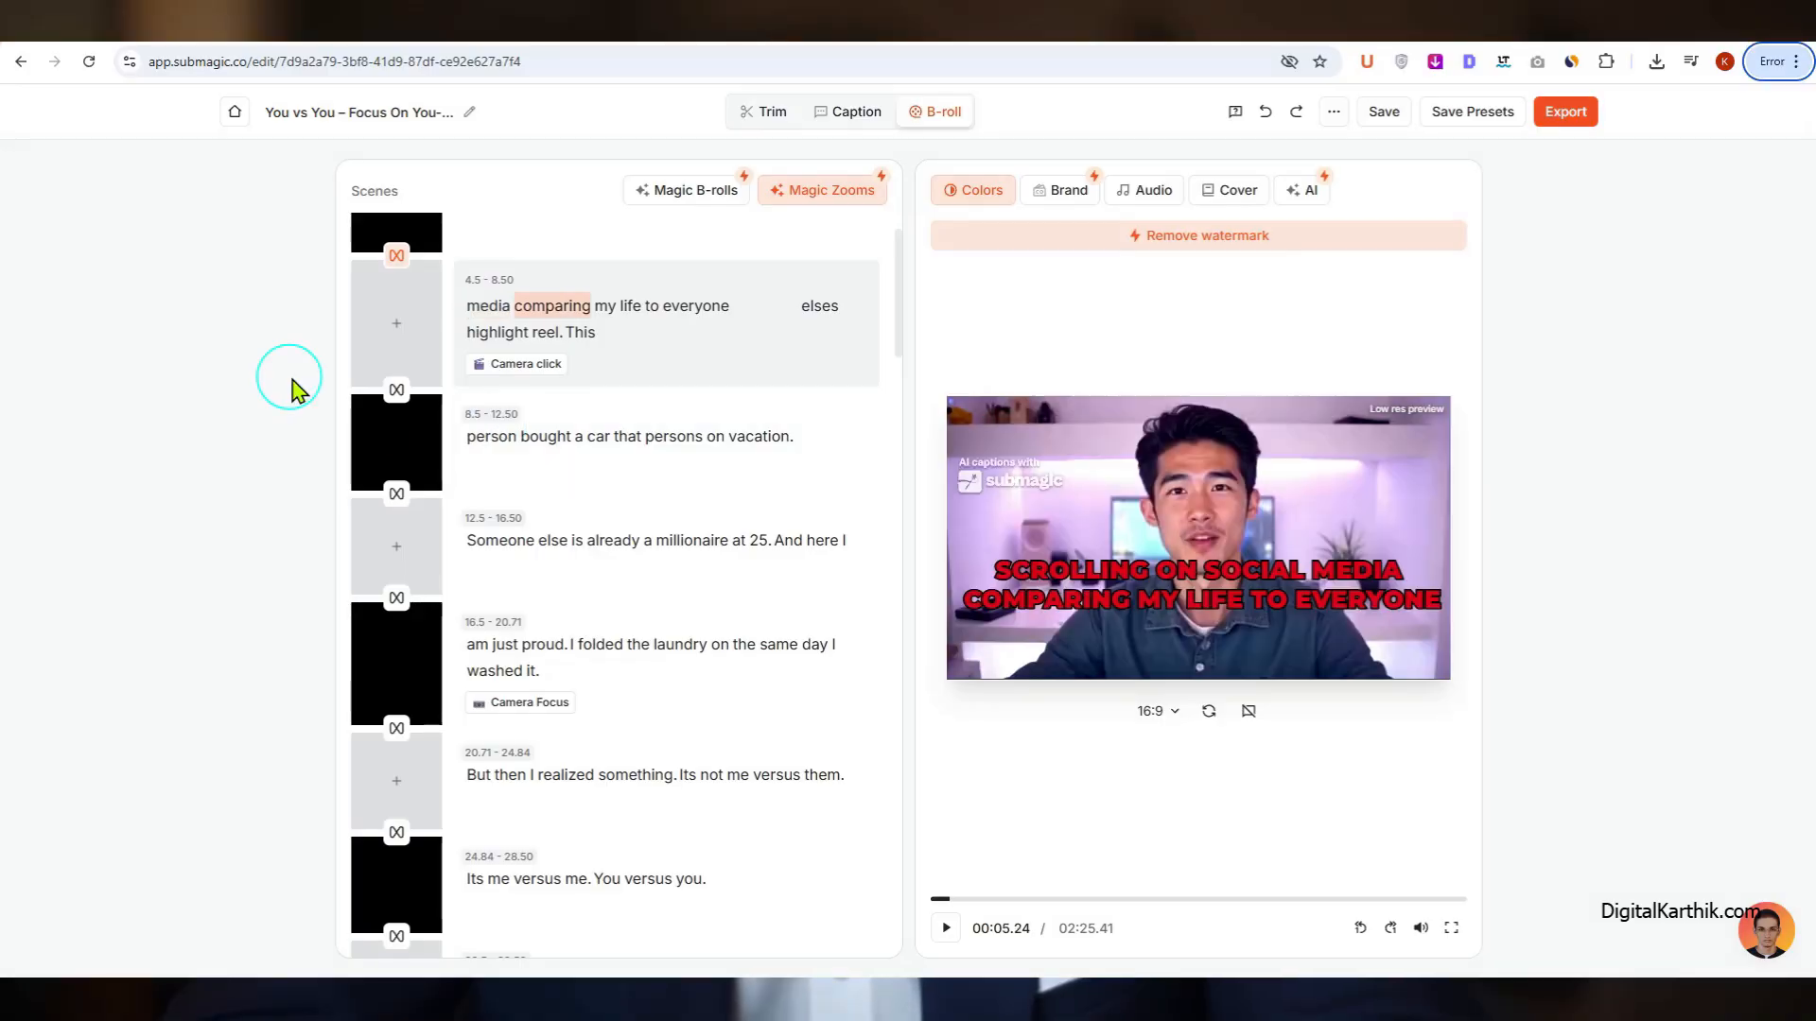
Step: Add the Whoosh Fire sound effect to the 8.5 - 12.50 scene
click(633, 369)
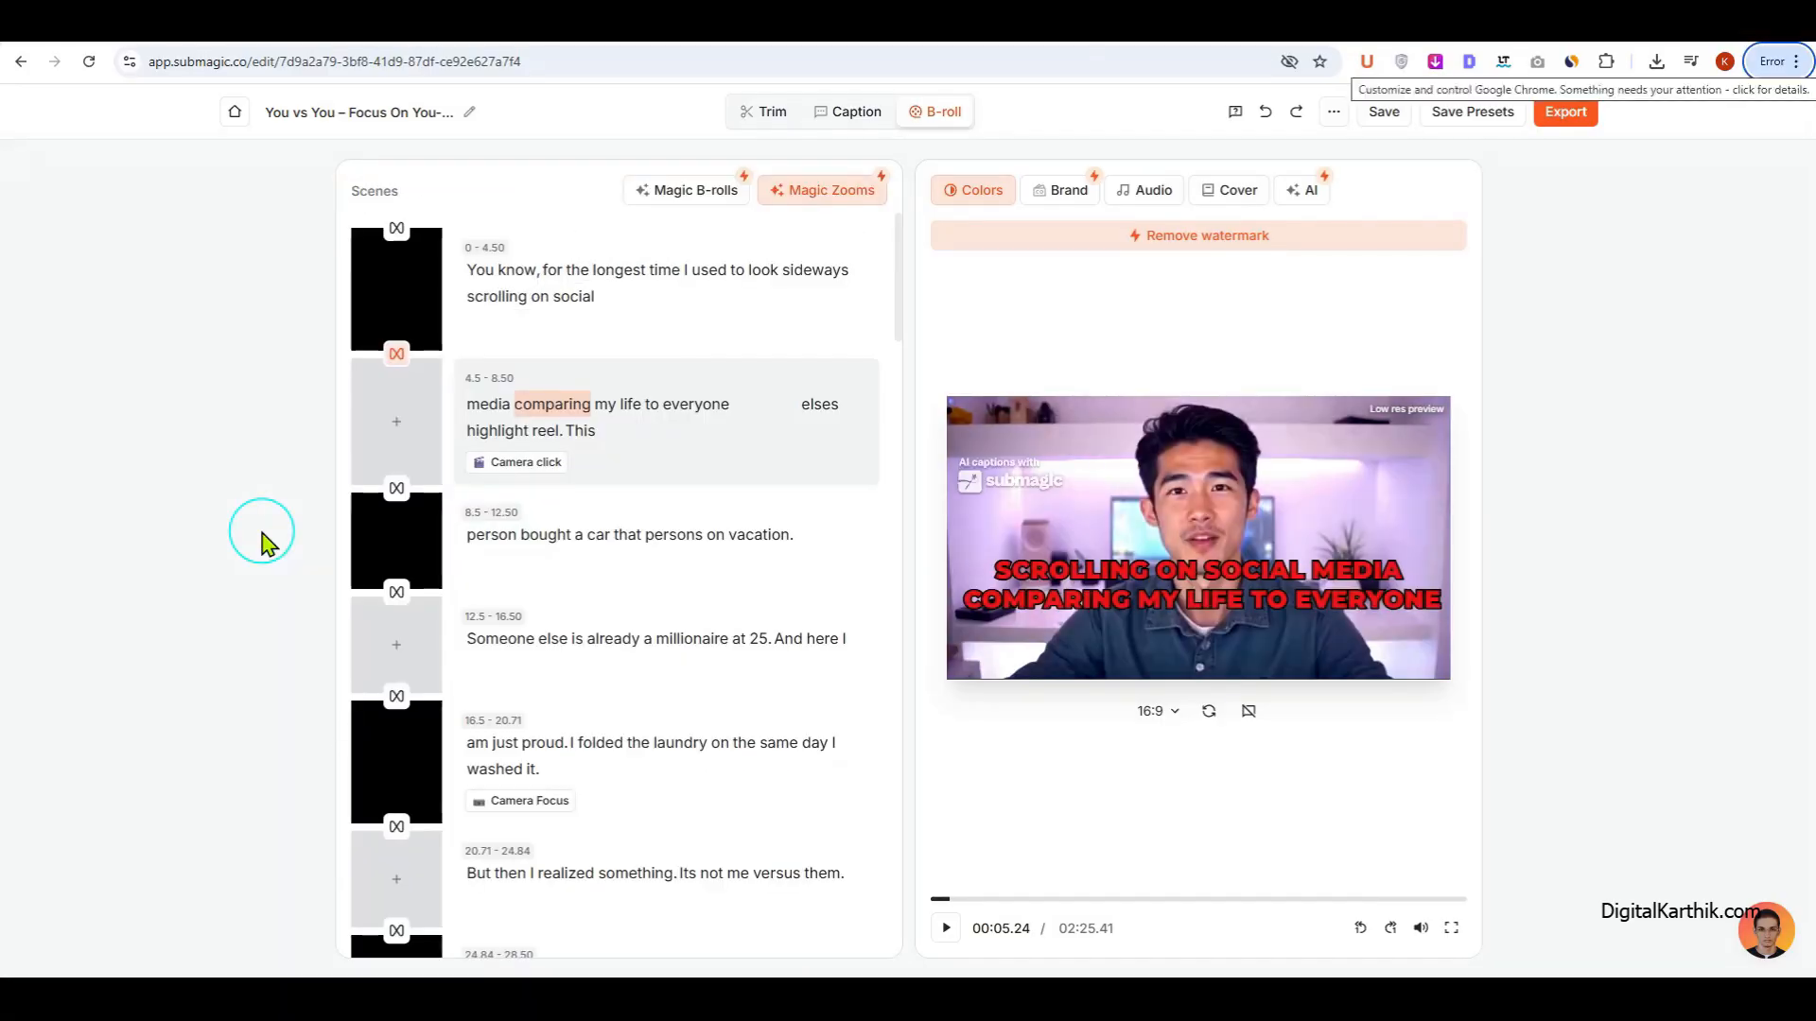
click(606, 568)
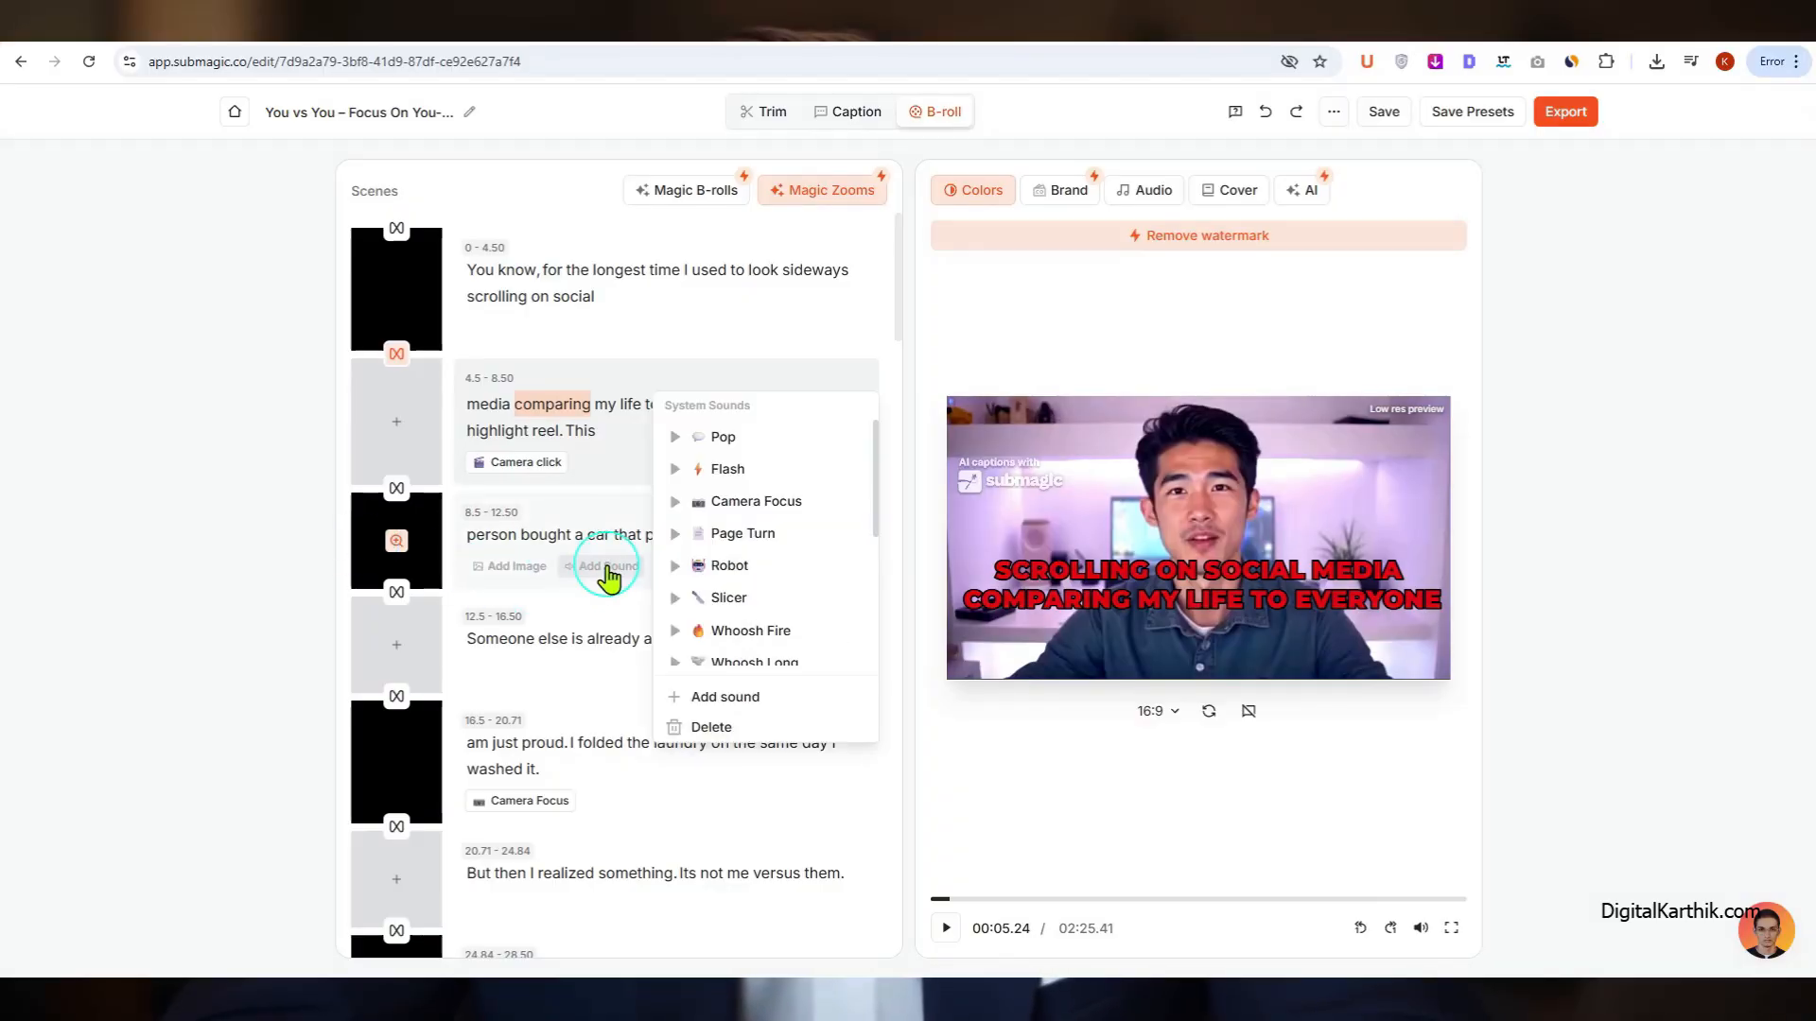
click(787, 632)
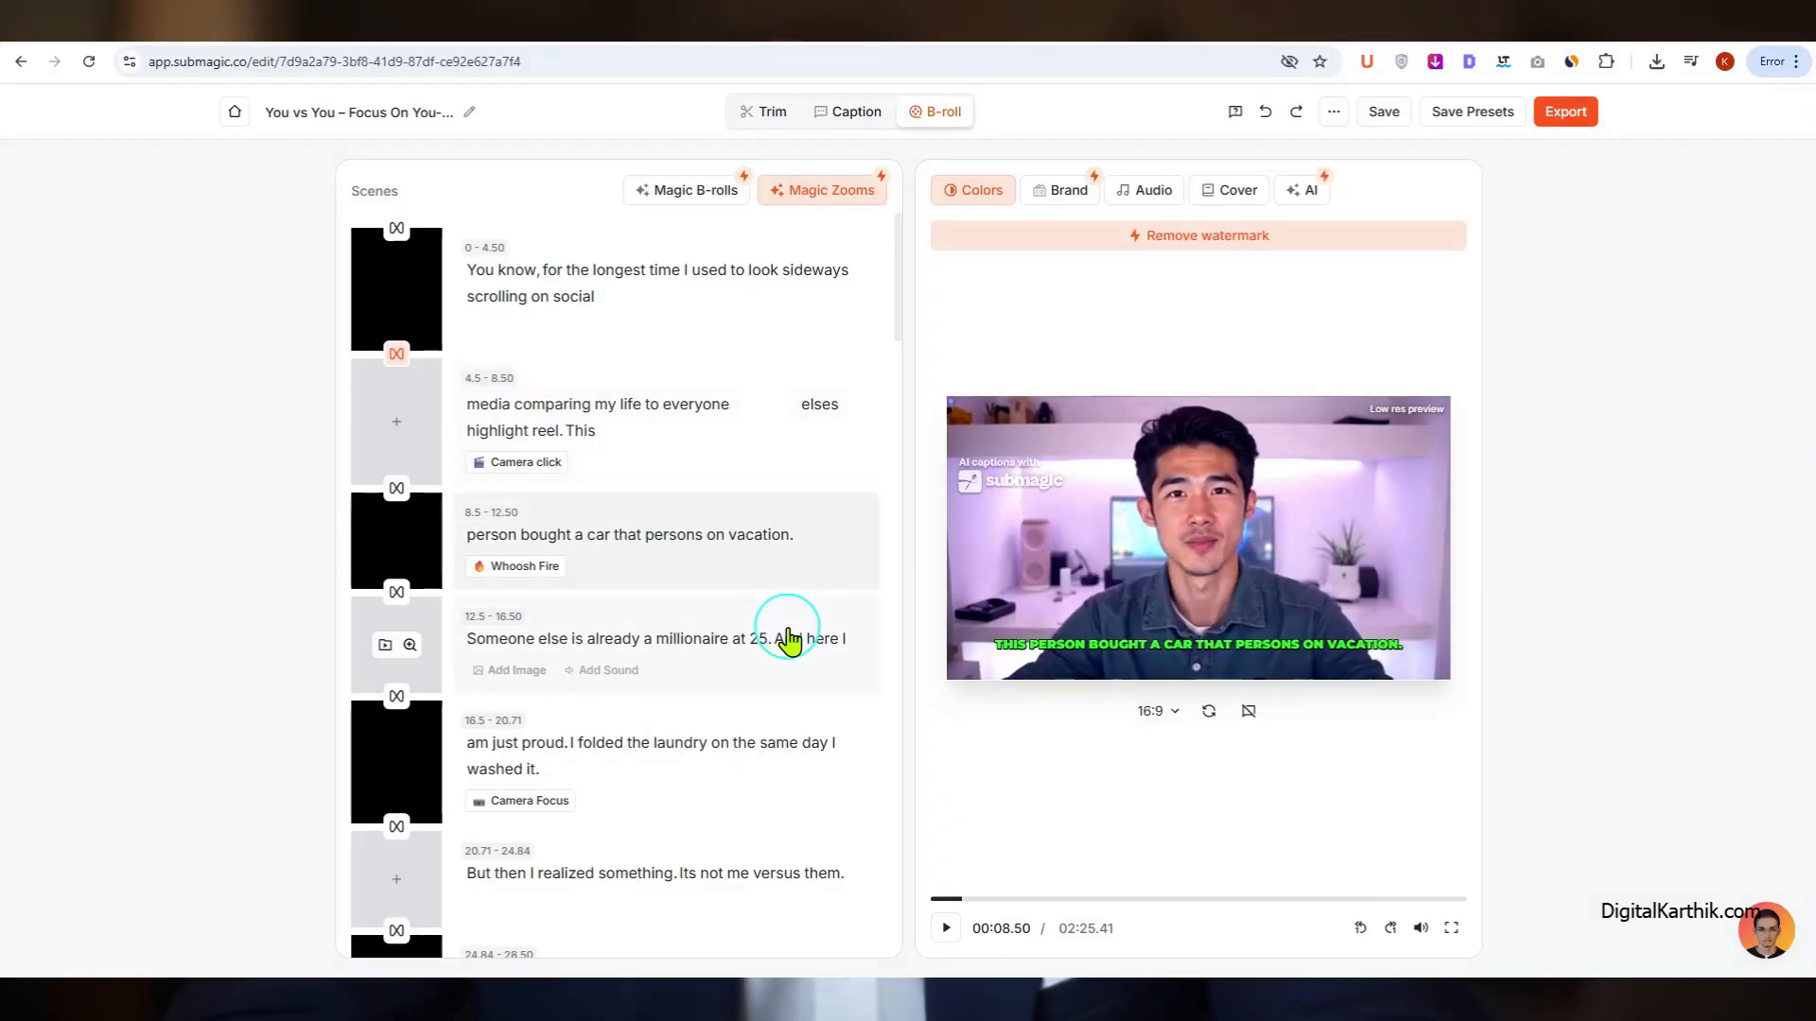
click(534, 568)
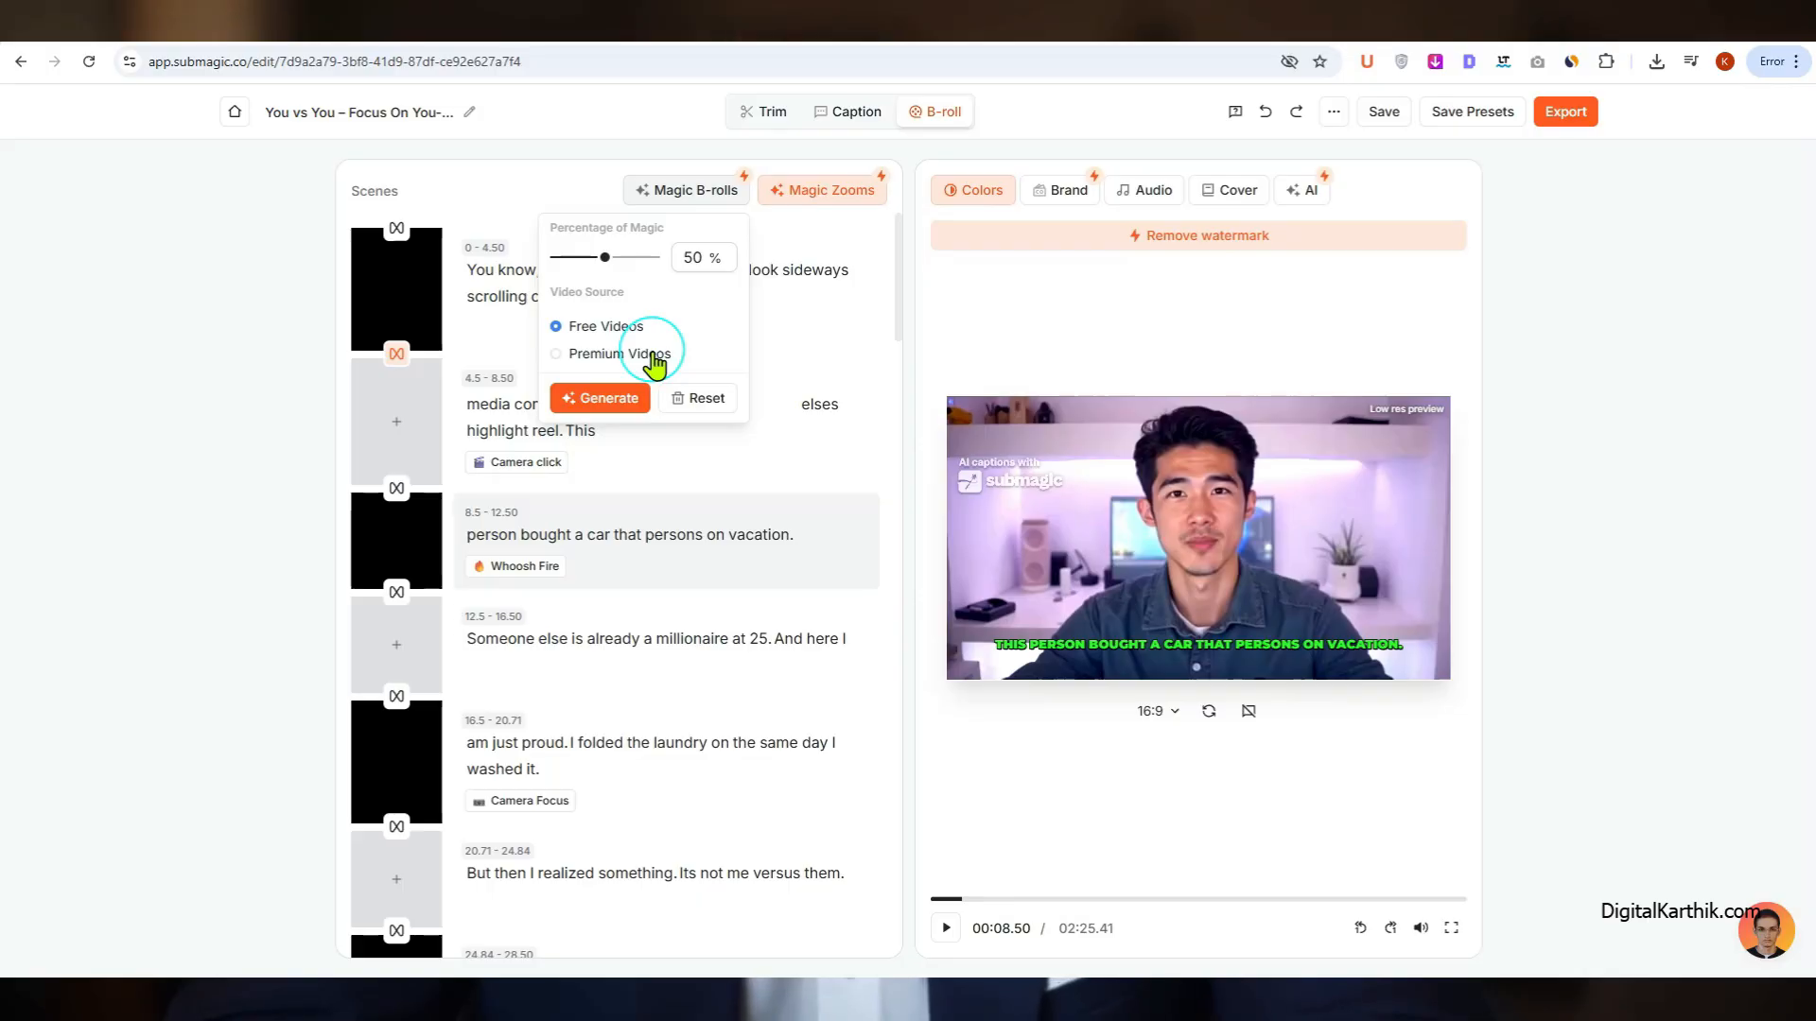
Step: Generate Magic B-rolls at 50 % from free videos and look through the scenes
click(595, 405)
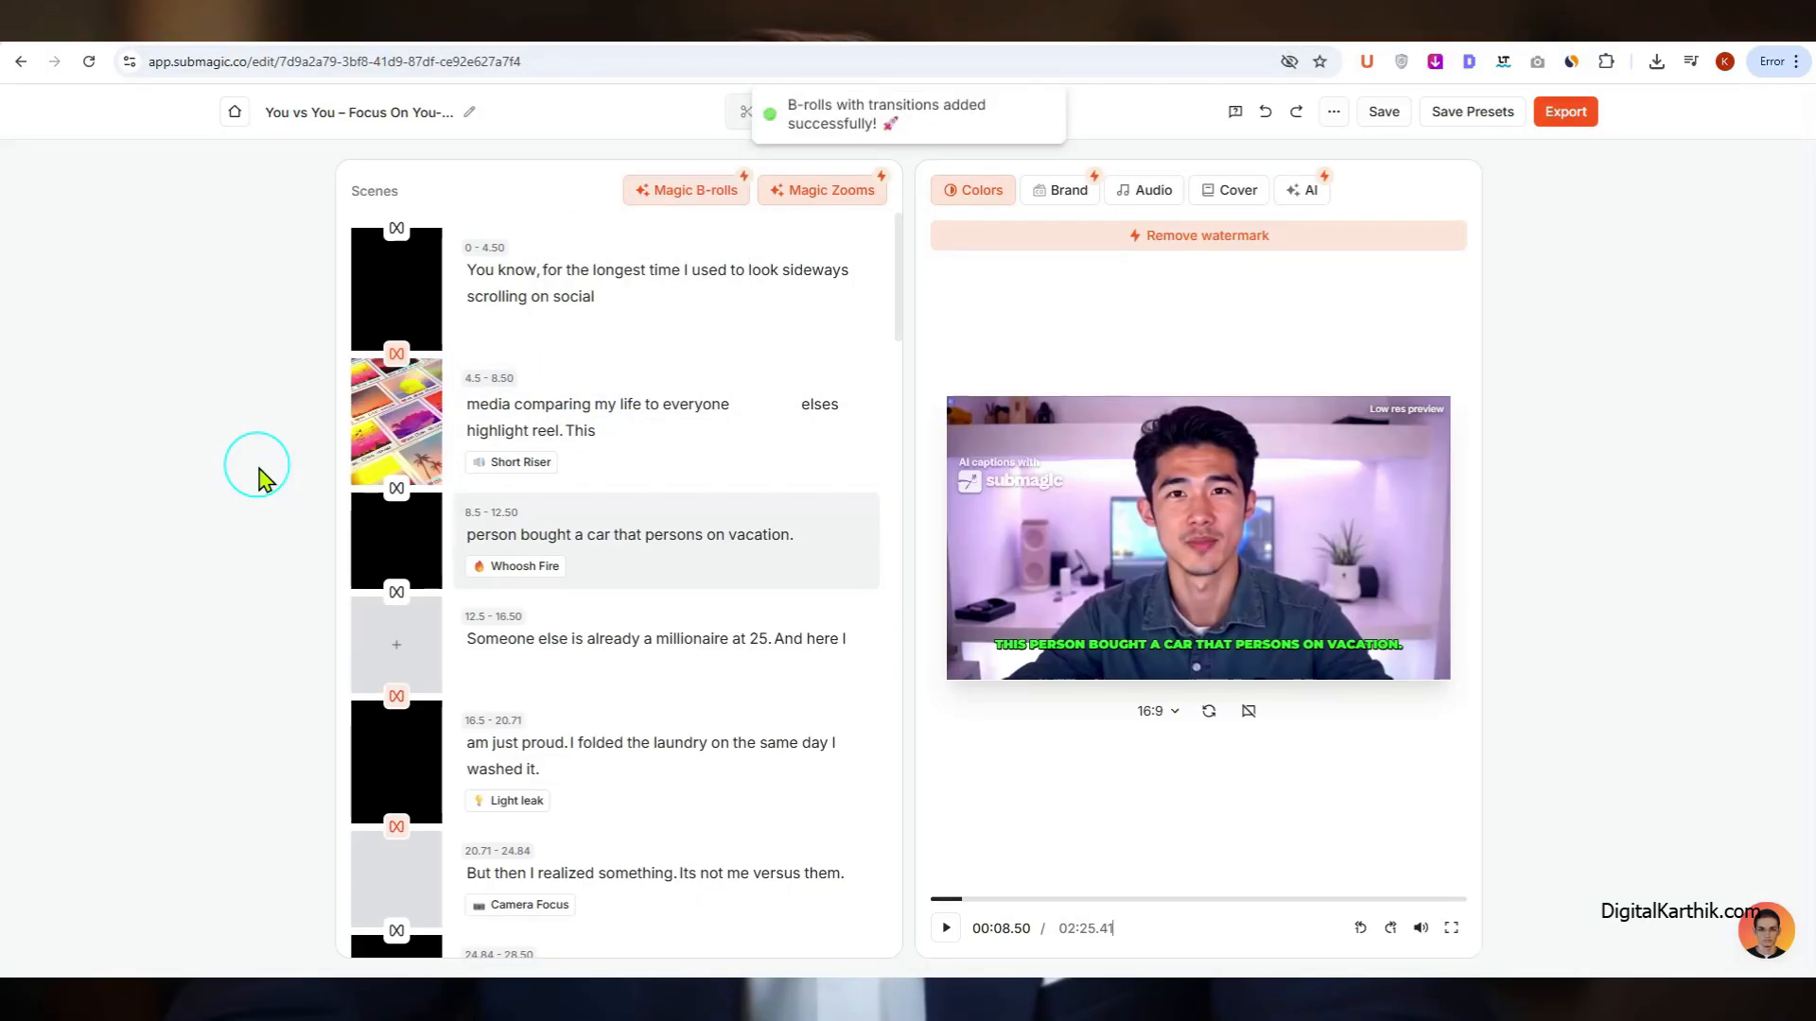
scroll(356, 742, down, 10)
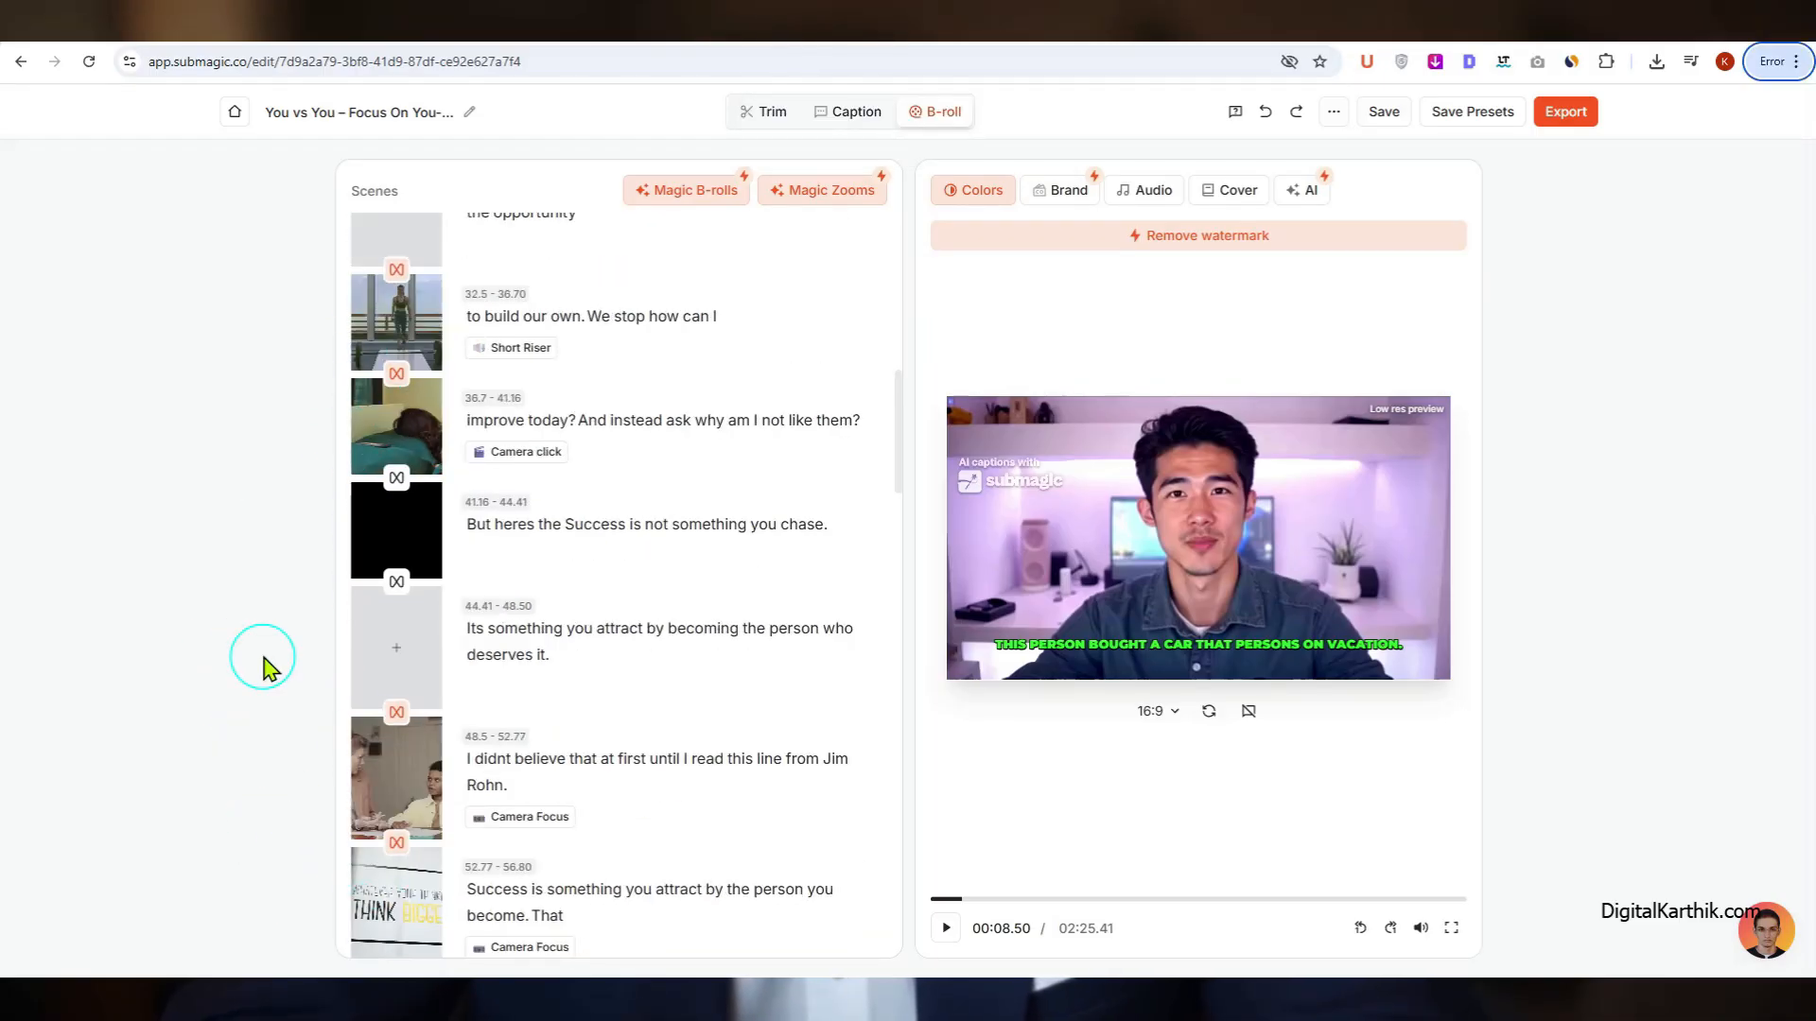
scroll(495, 616, up, 10)
click(815, 200)
click(227, 667)
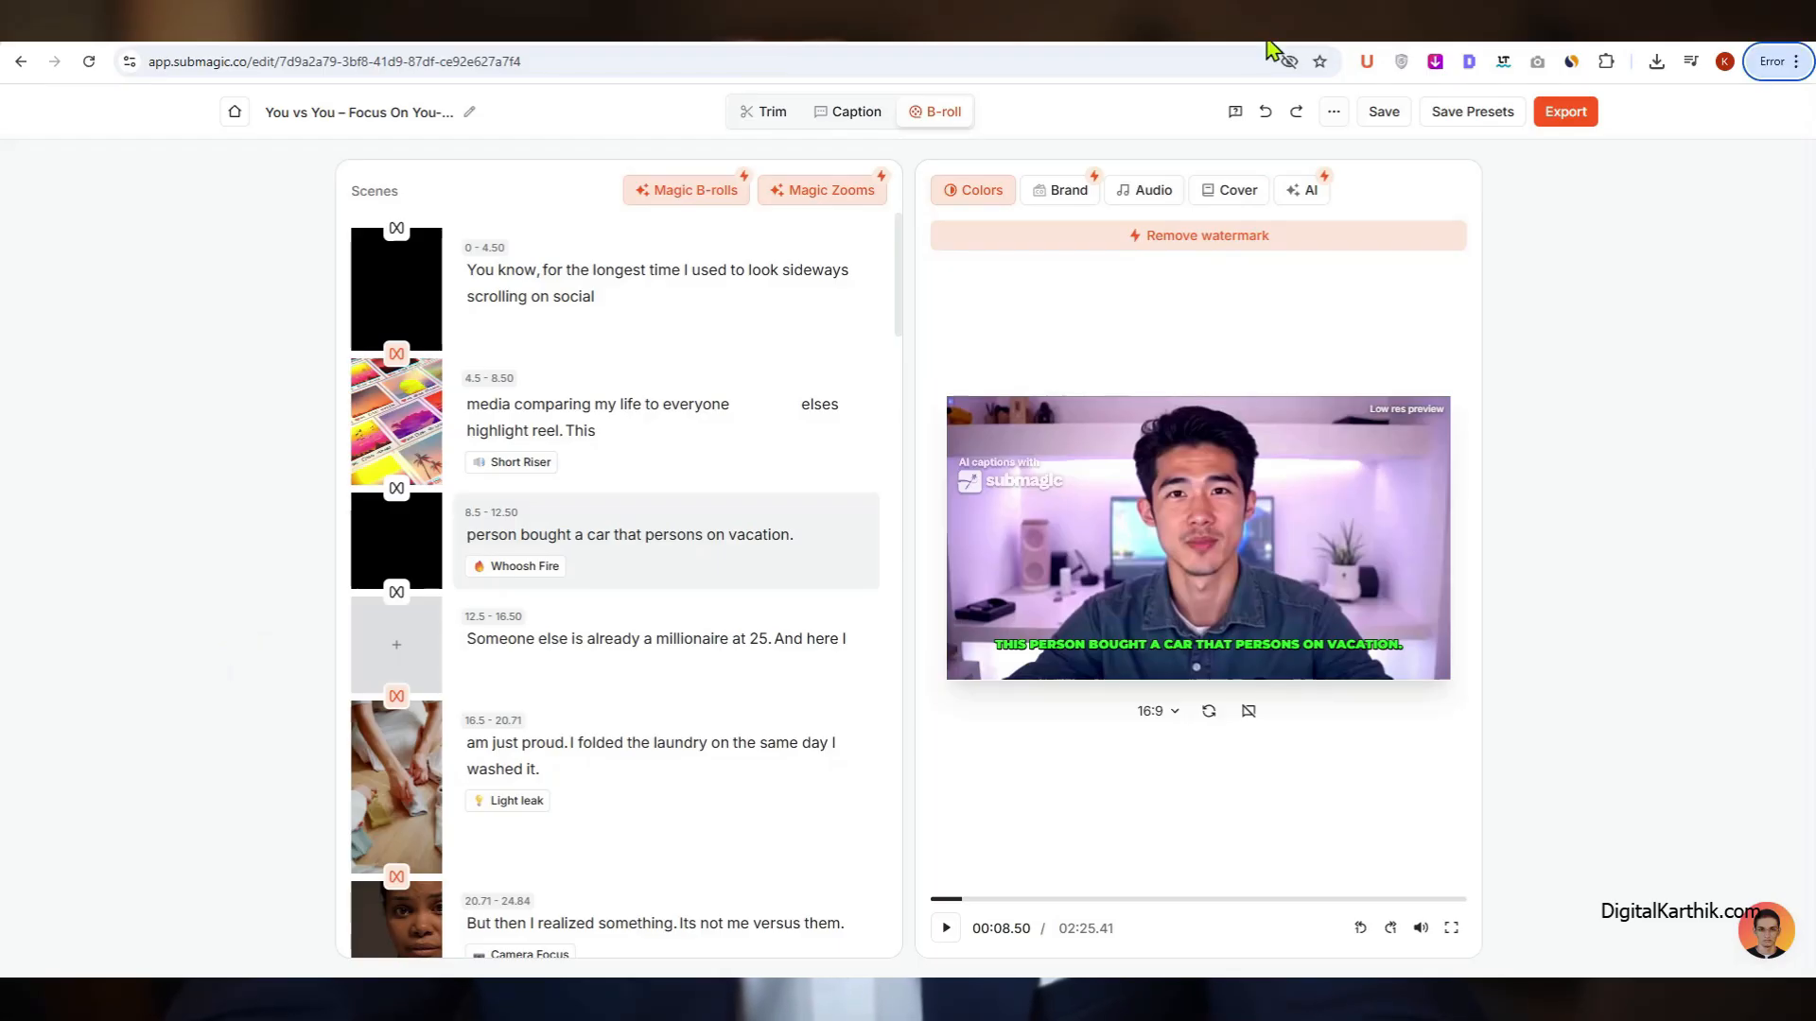
Step: Reset the Magic B-rolls and the Magic Zooms to clear them from the scenes
click(697, 192)
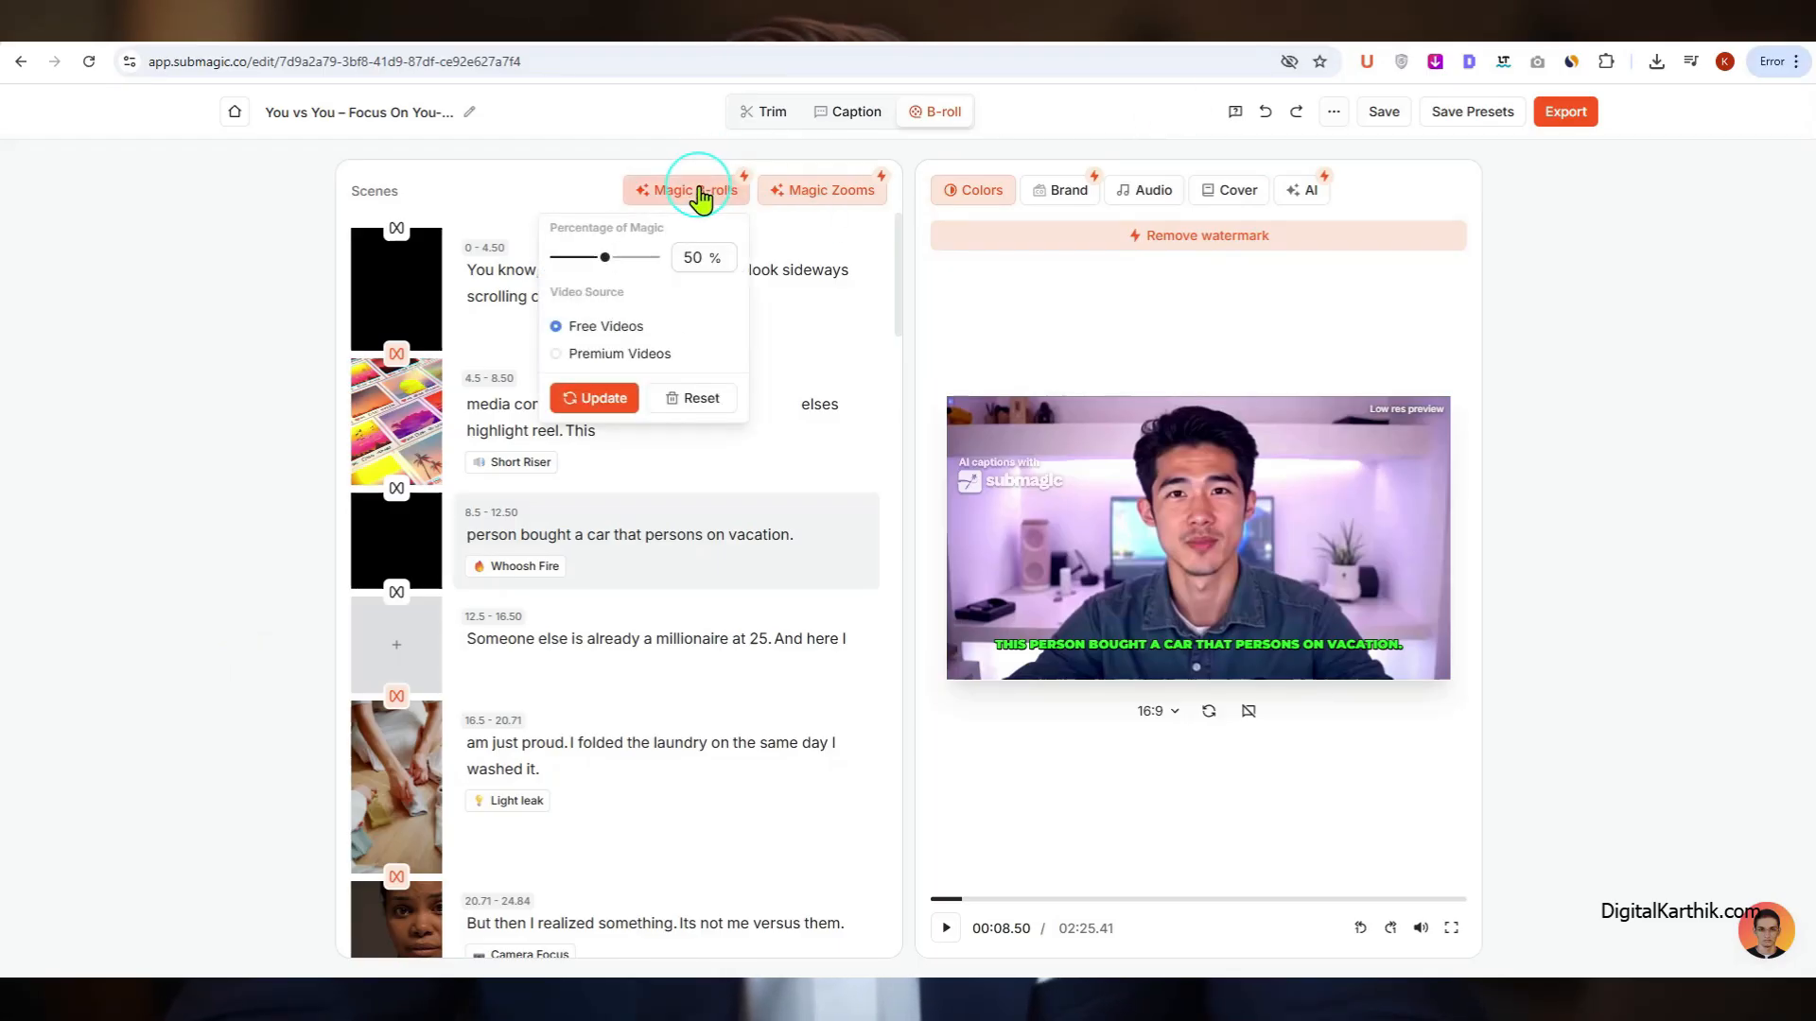
click(707, 401)
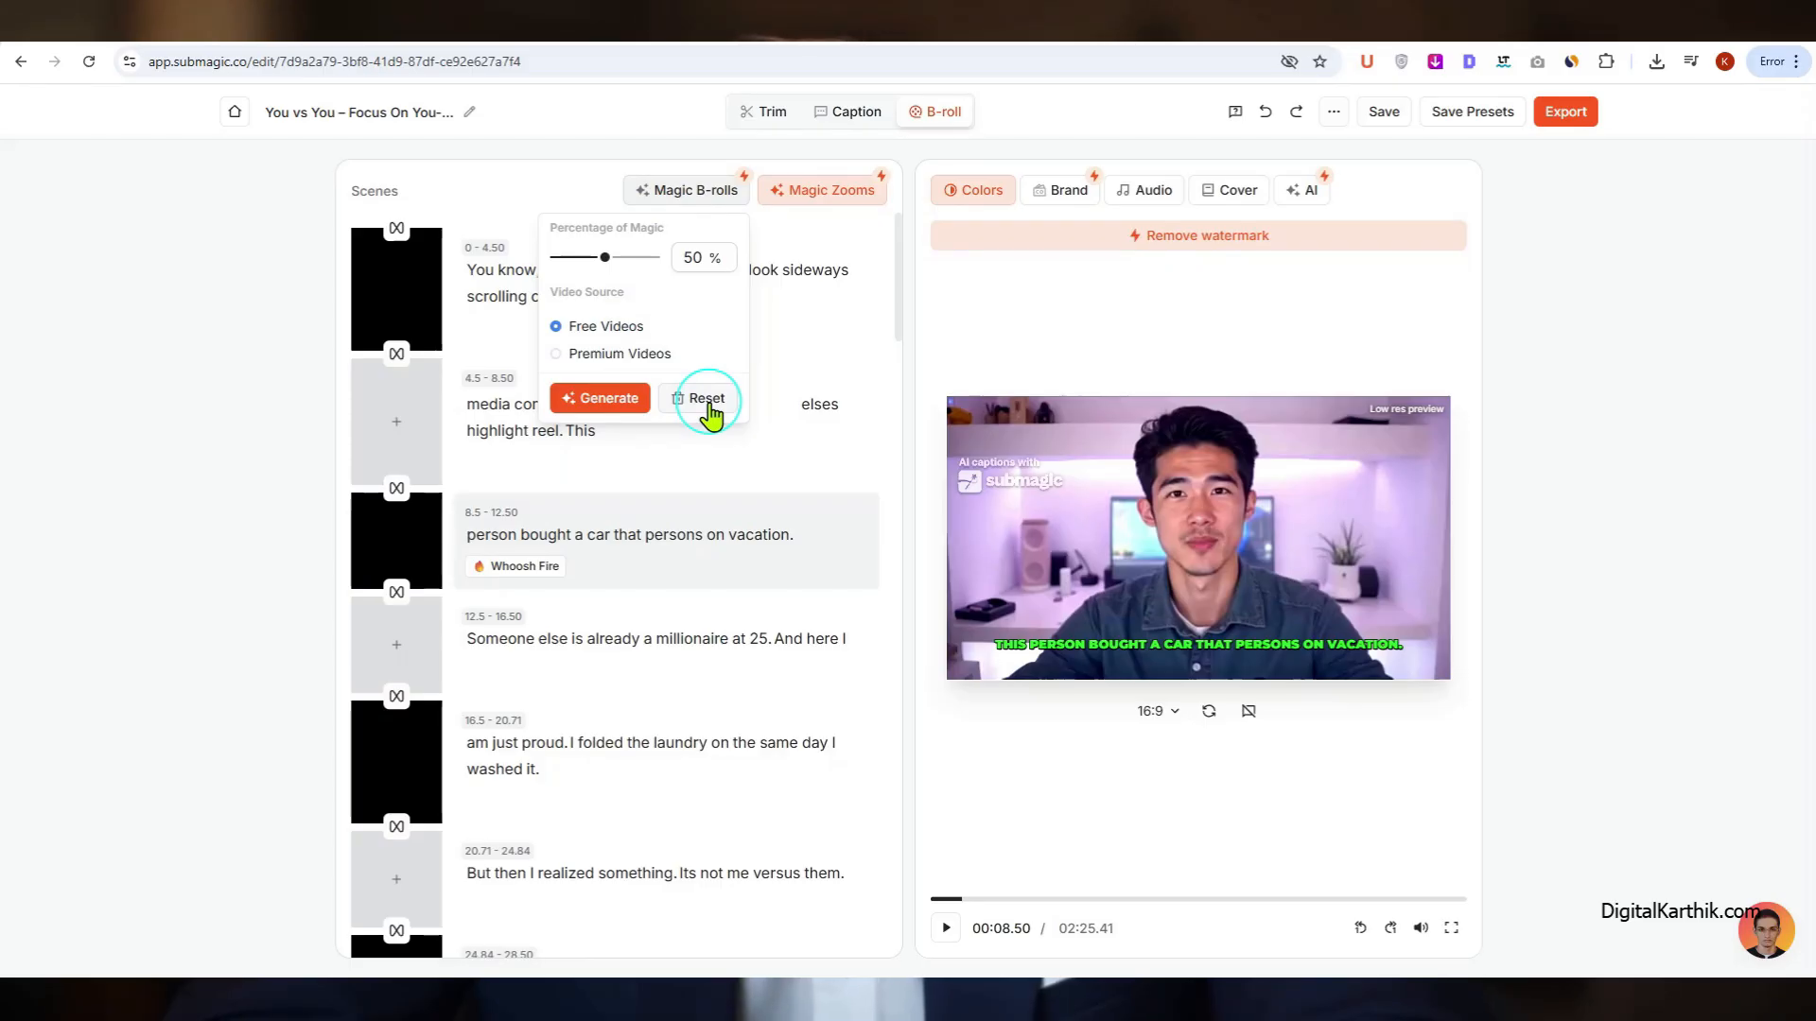
click(823, 192)
click(823, 244)
key(alt)
Step: Open the video's colour adjustments, and add an empty brand text overlay
click(995, 194)
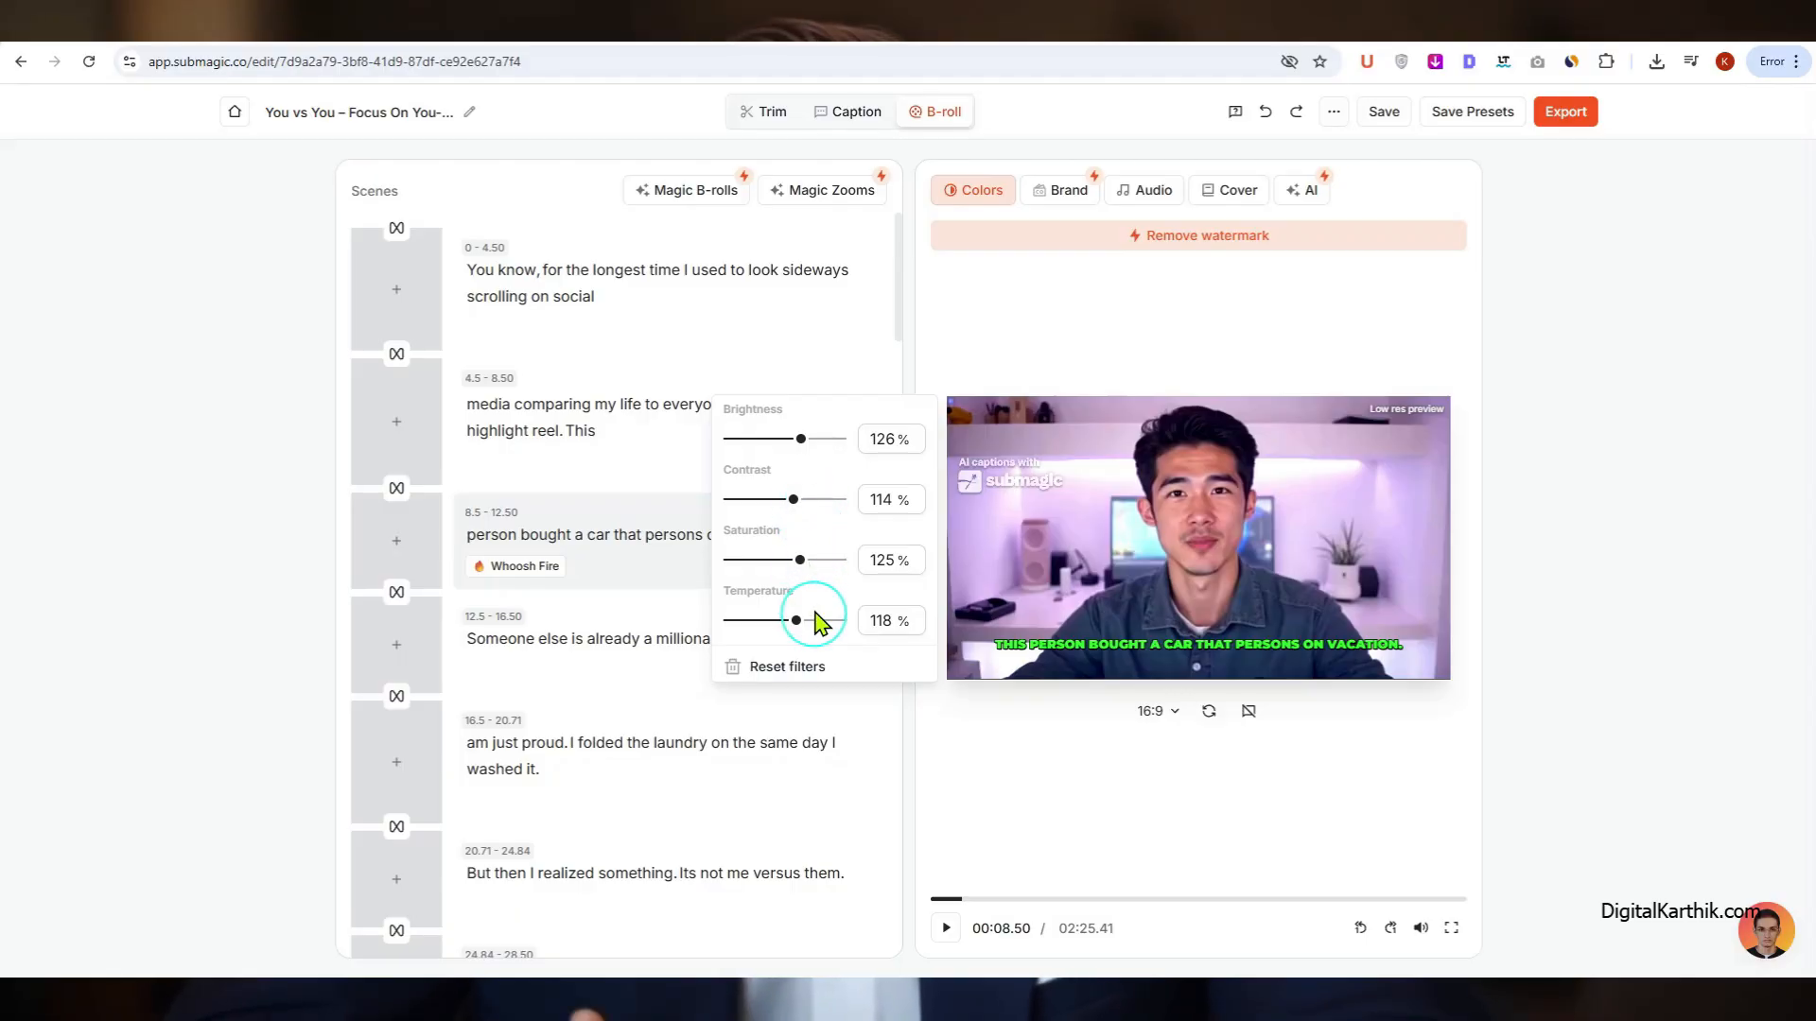
click(1090, 194)
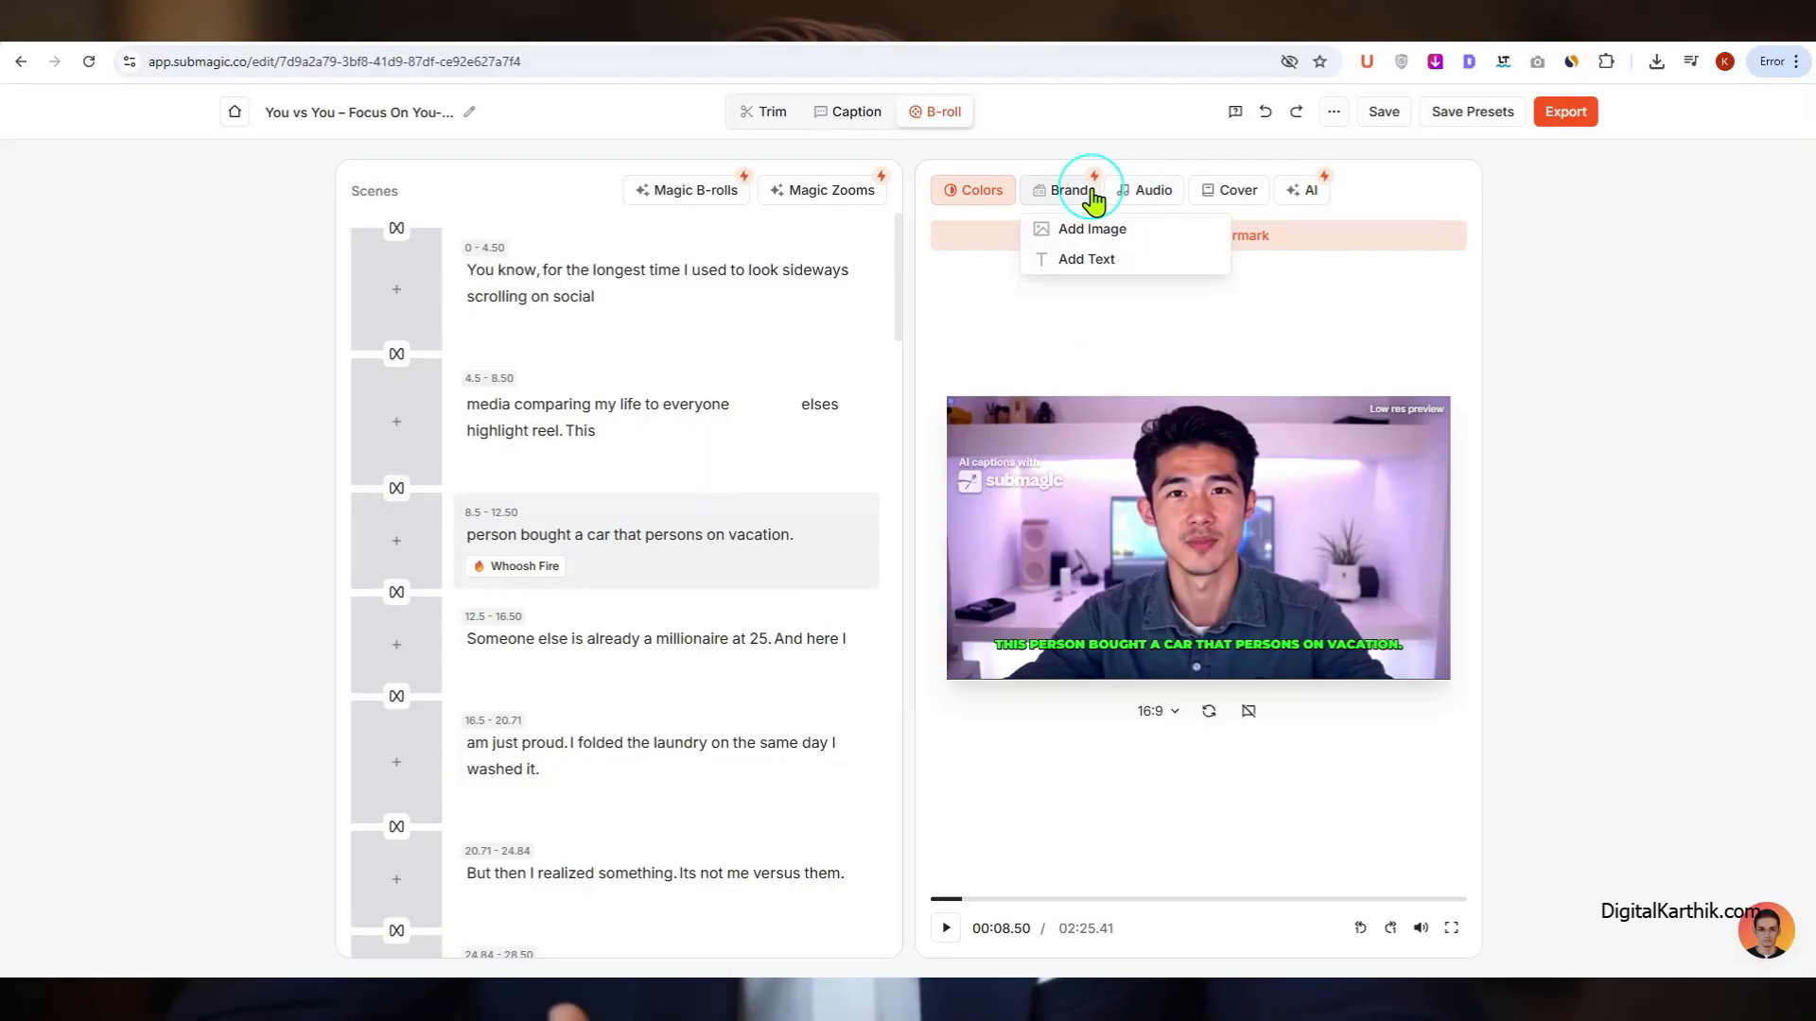
click(1118, 263)
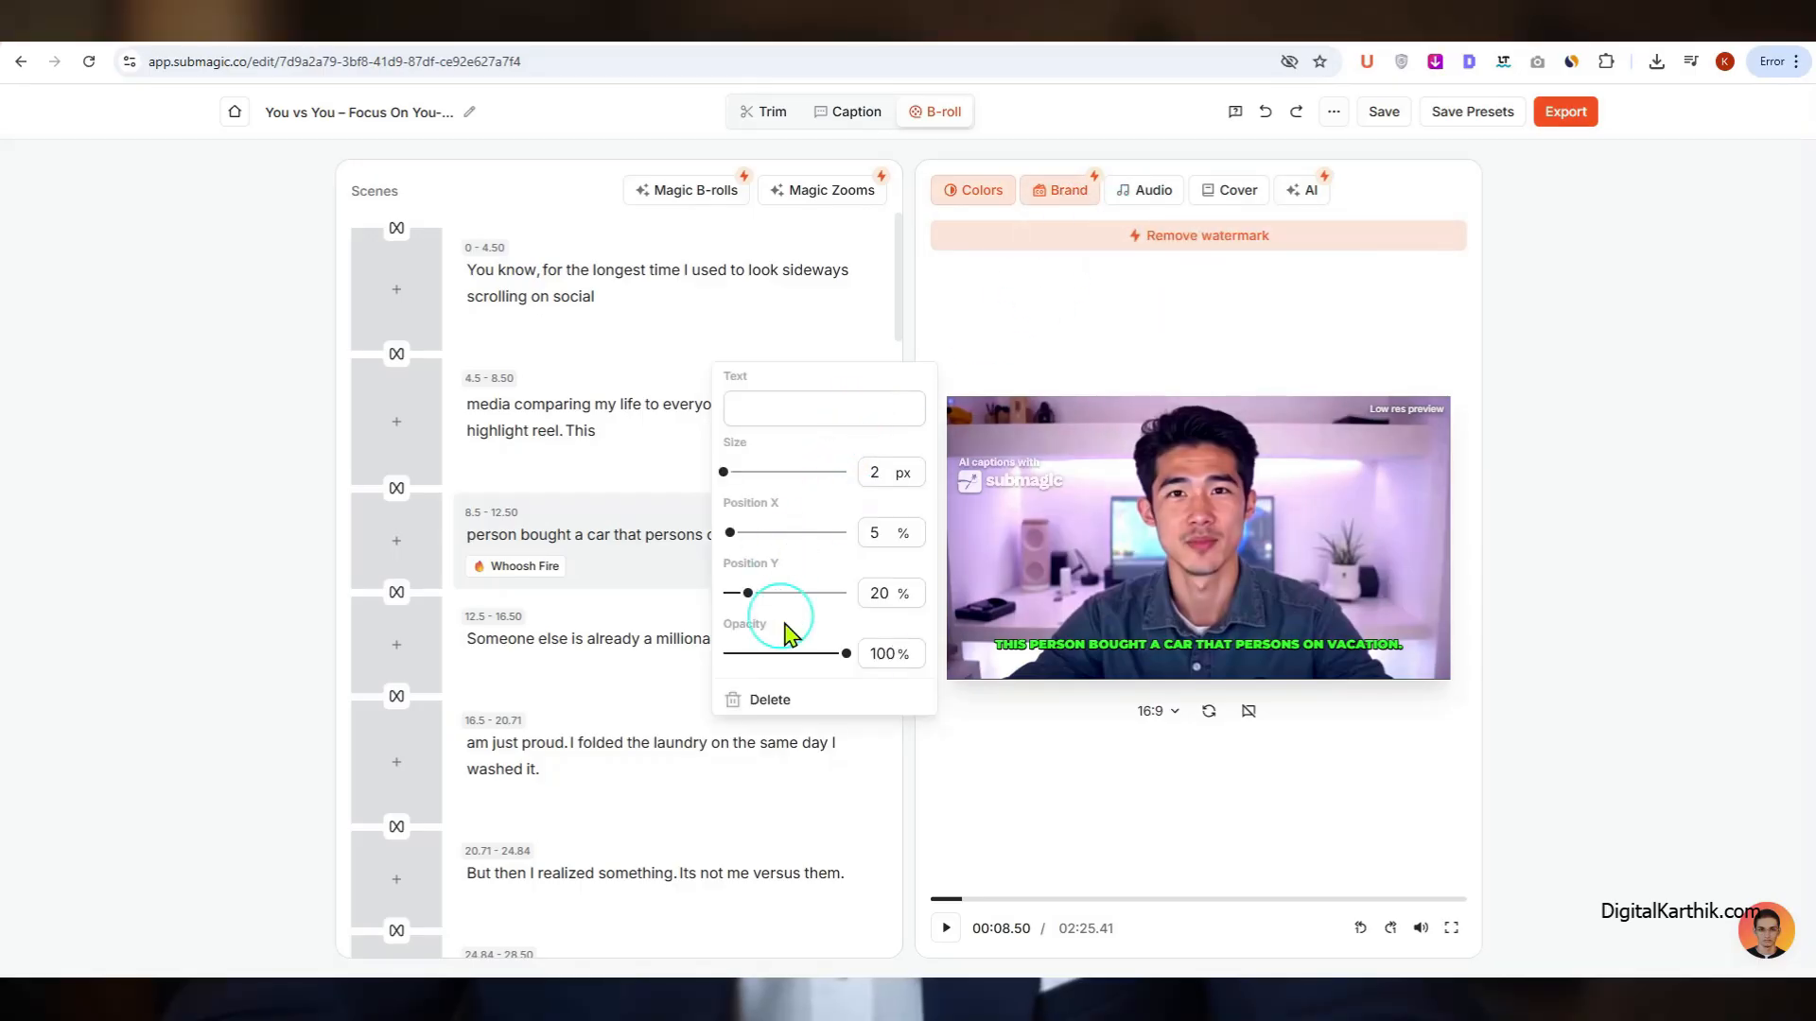
Step: Look through the trendy music library, the cover image options and the AI enhancement options for the video
click(1144, 192)
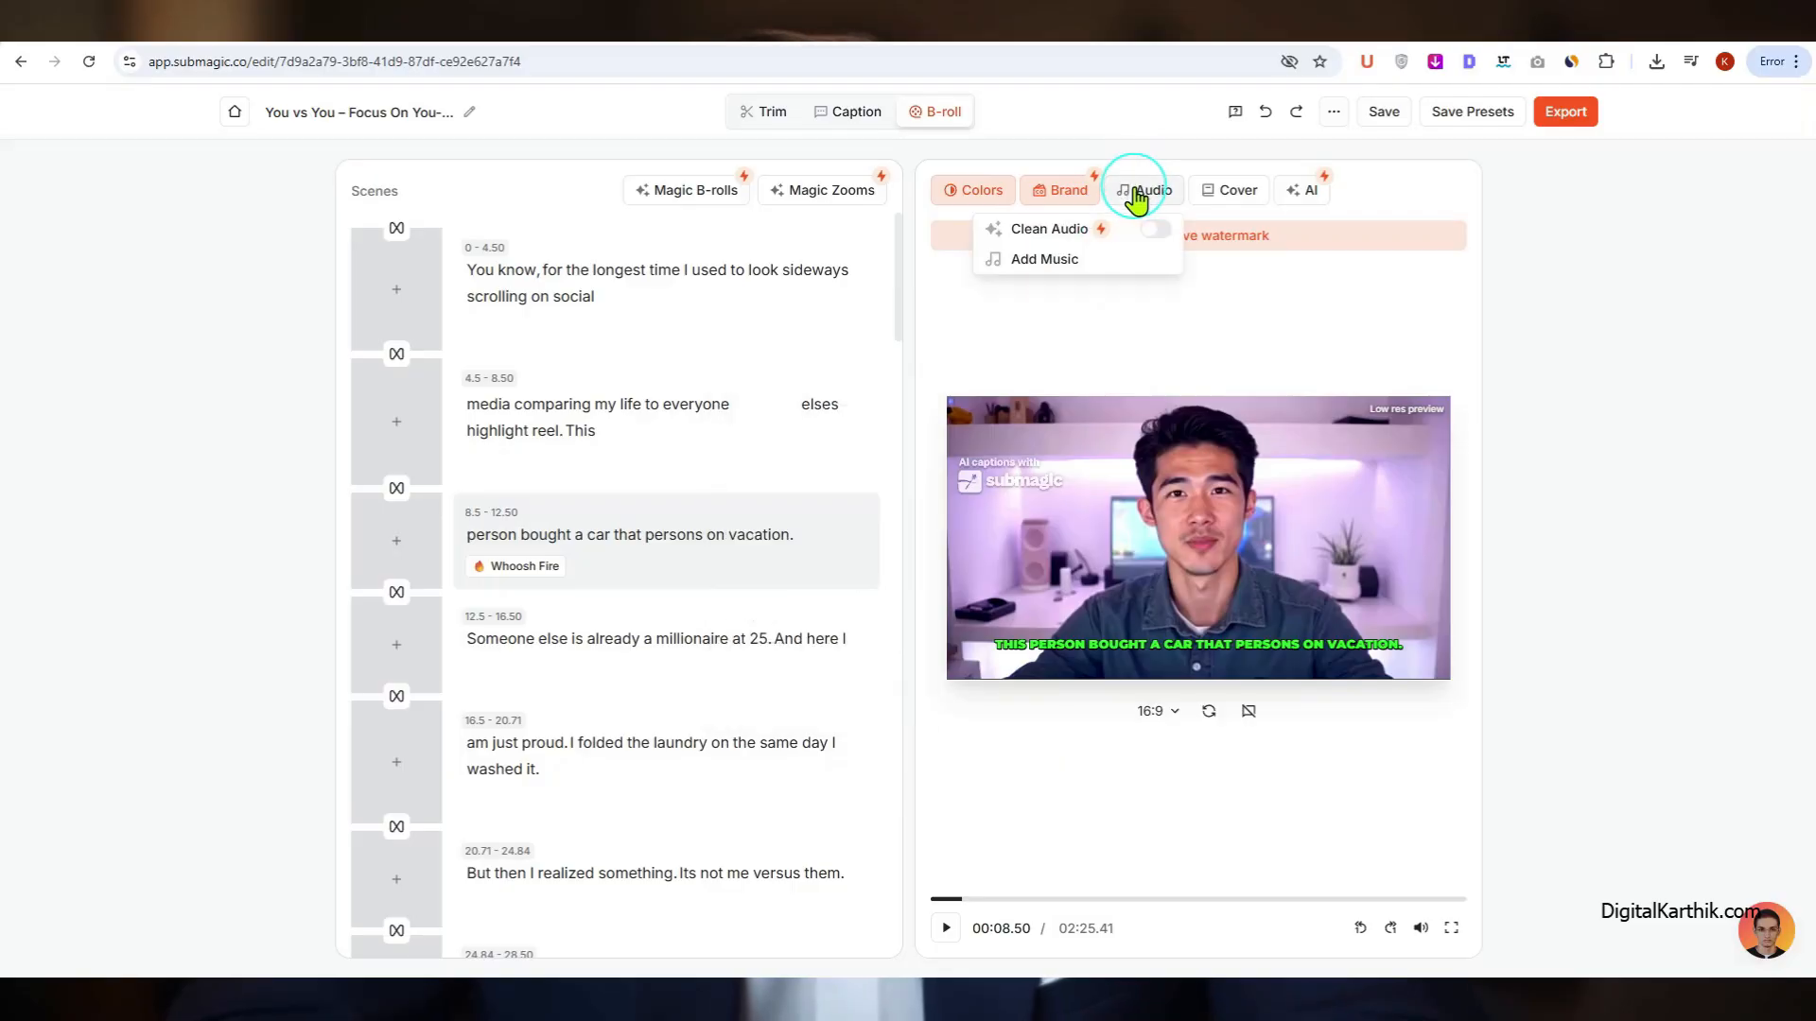
click(1154, 267)
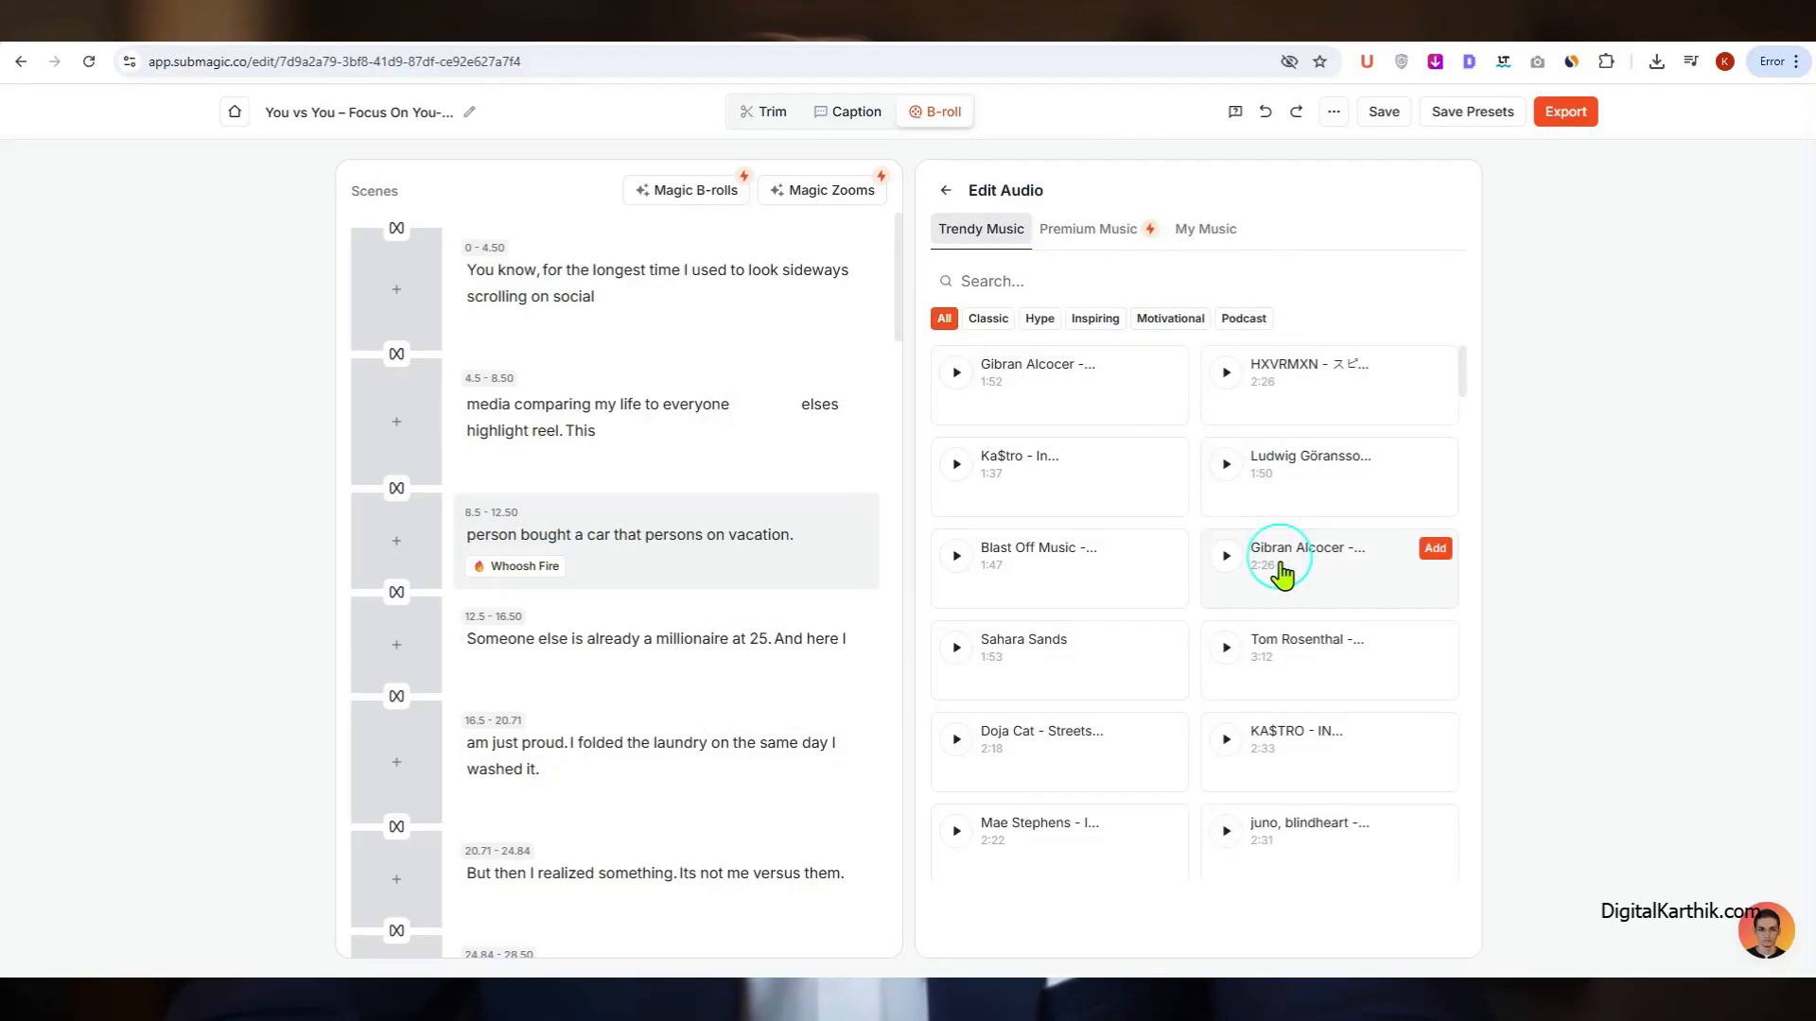
click(946, 190)
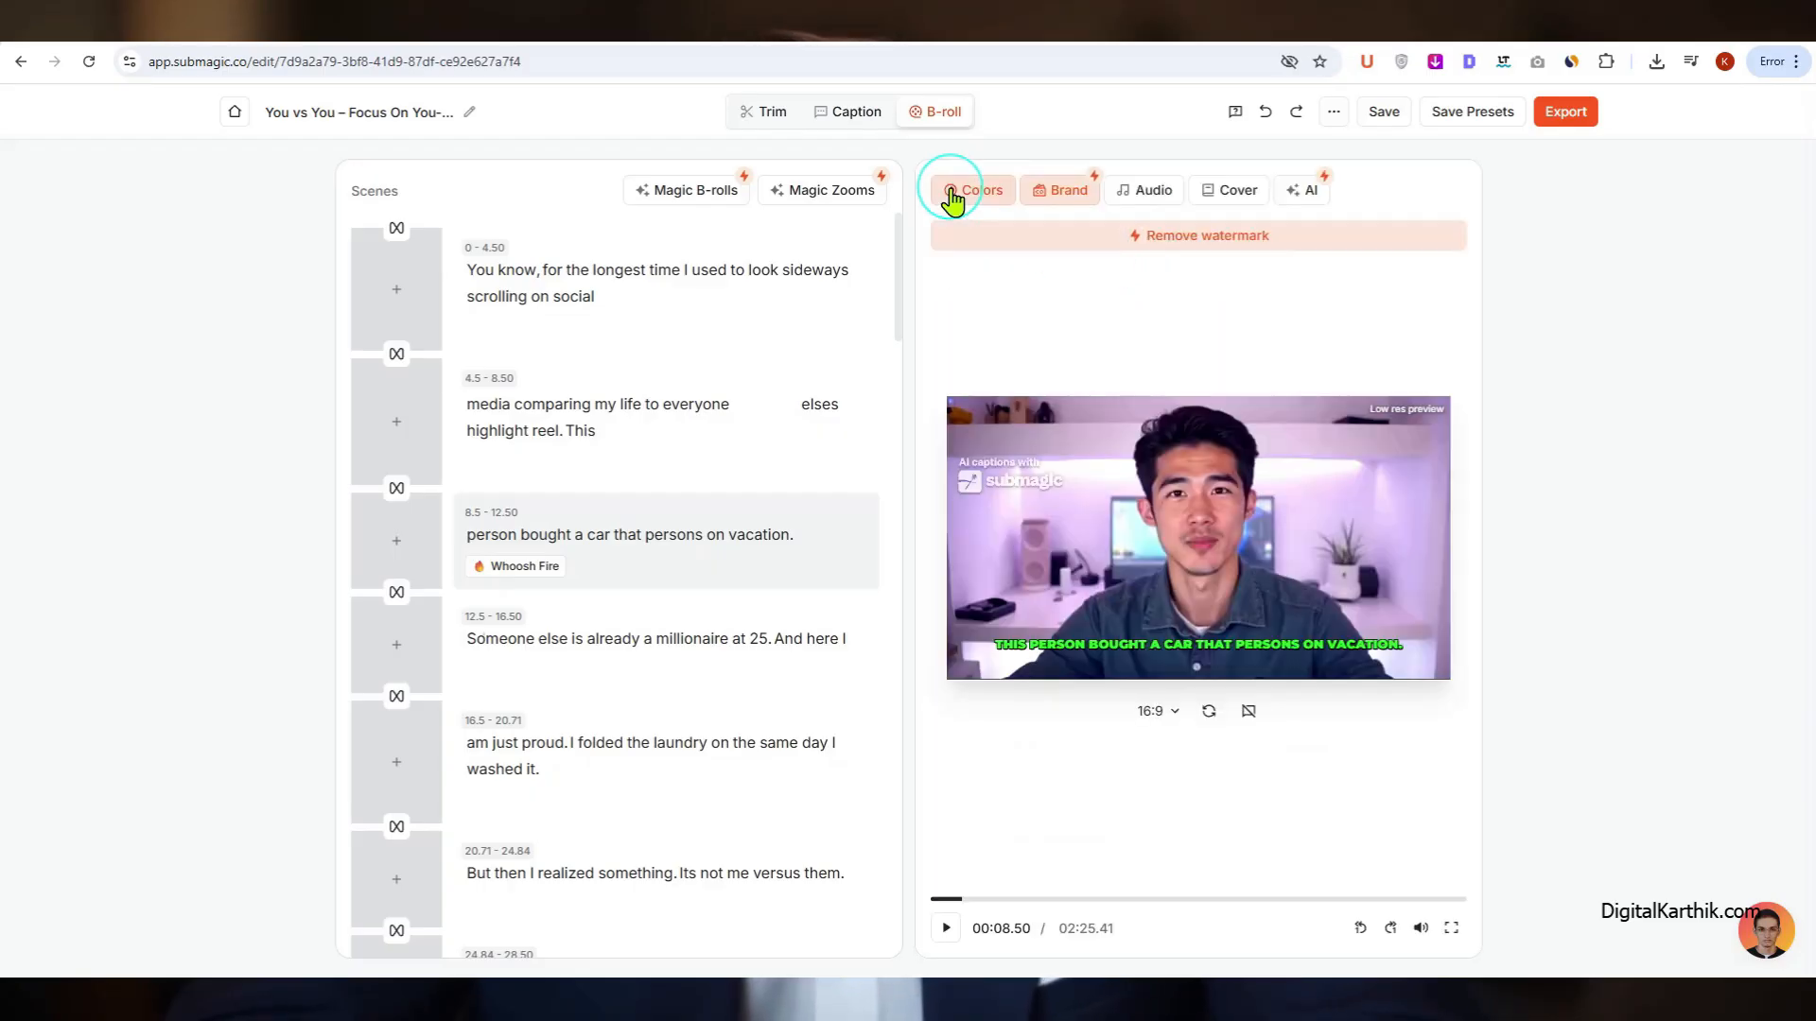
click(1227, 194)
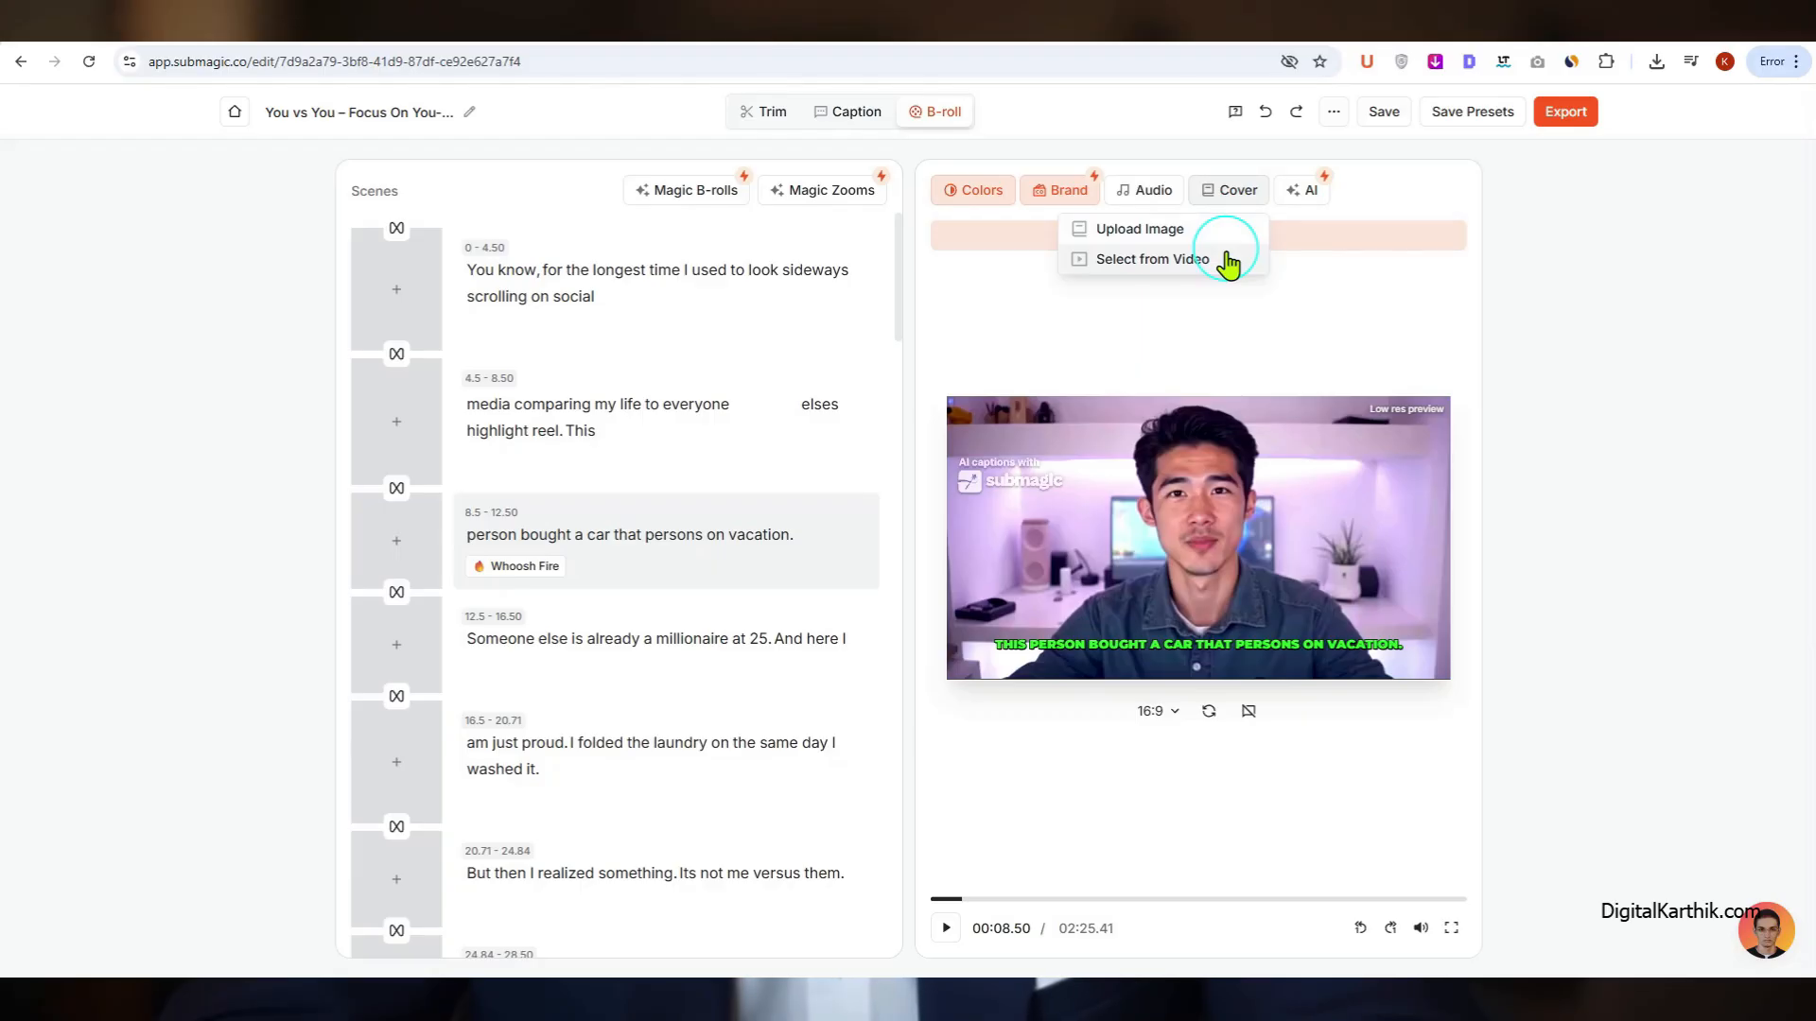
click(1303, 194)
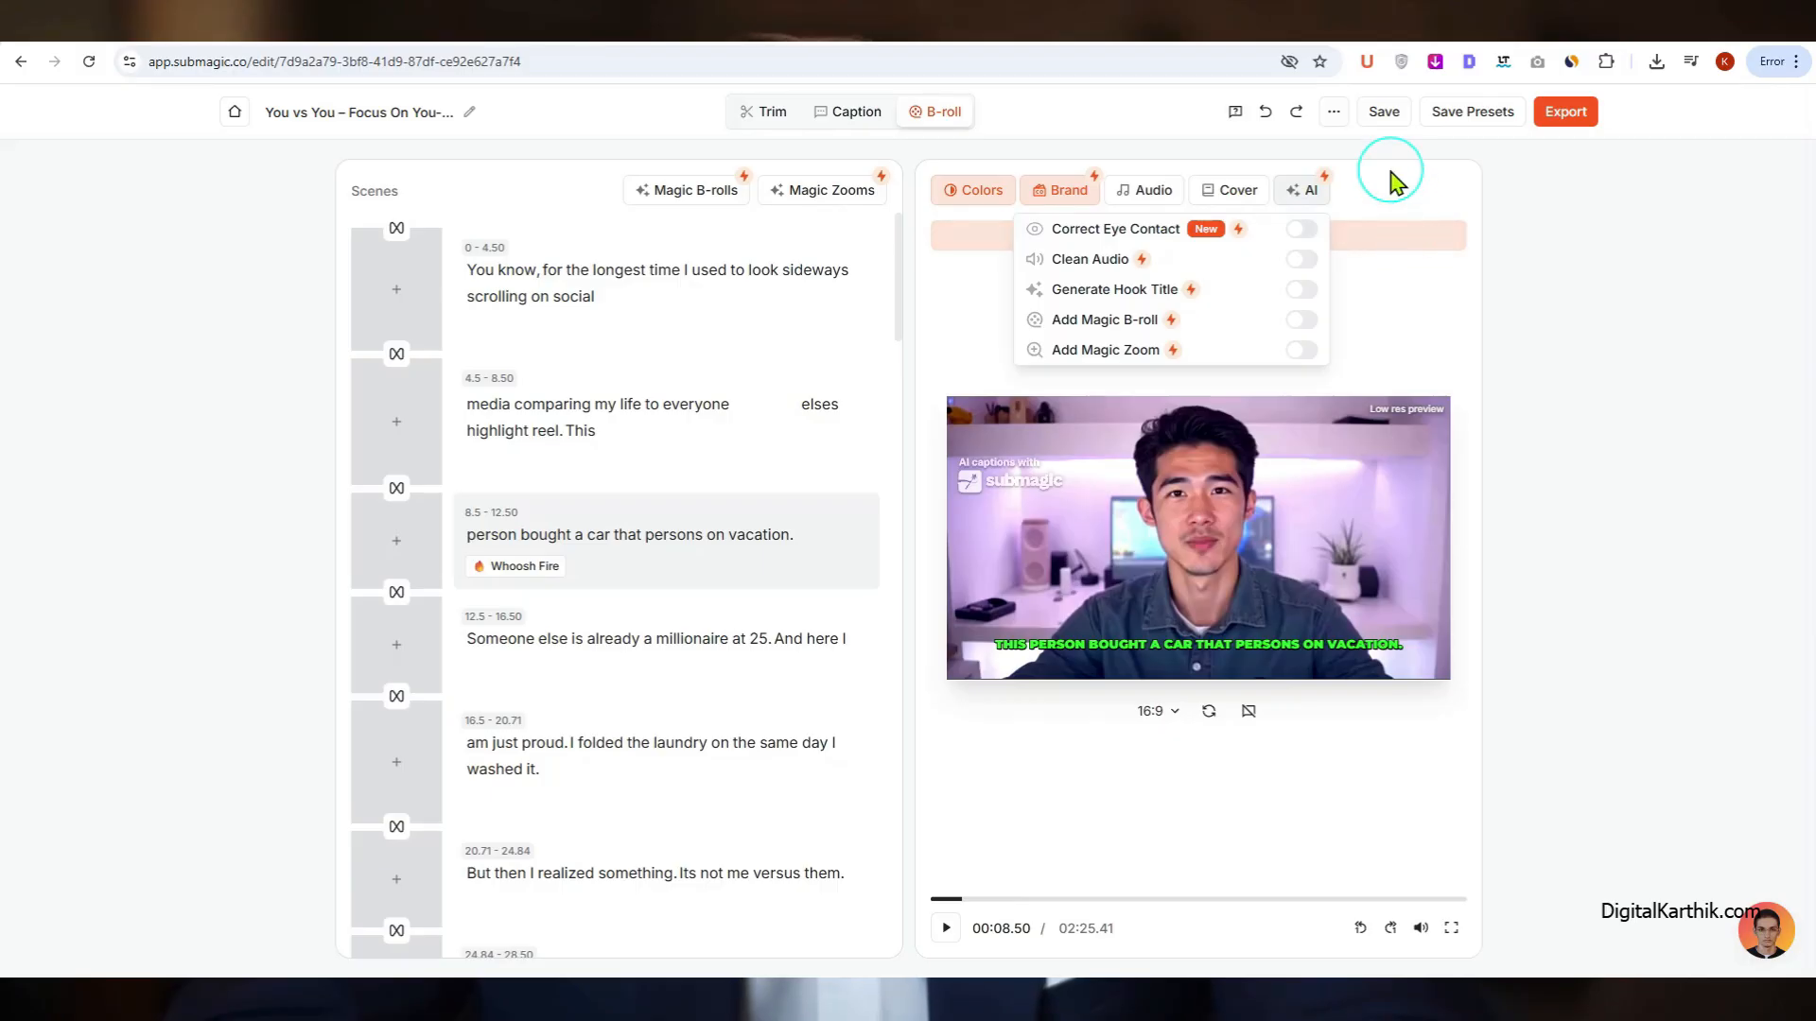
Step: In the trim view, remove the line "This person bought a car that persons on vacation." and add it back to the selection
click(773, 113)
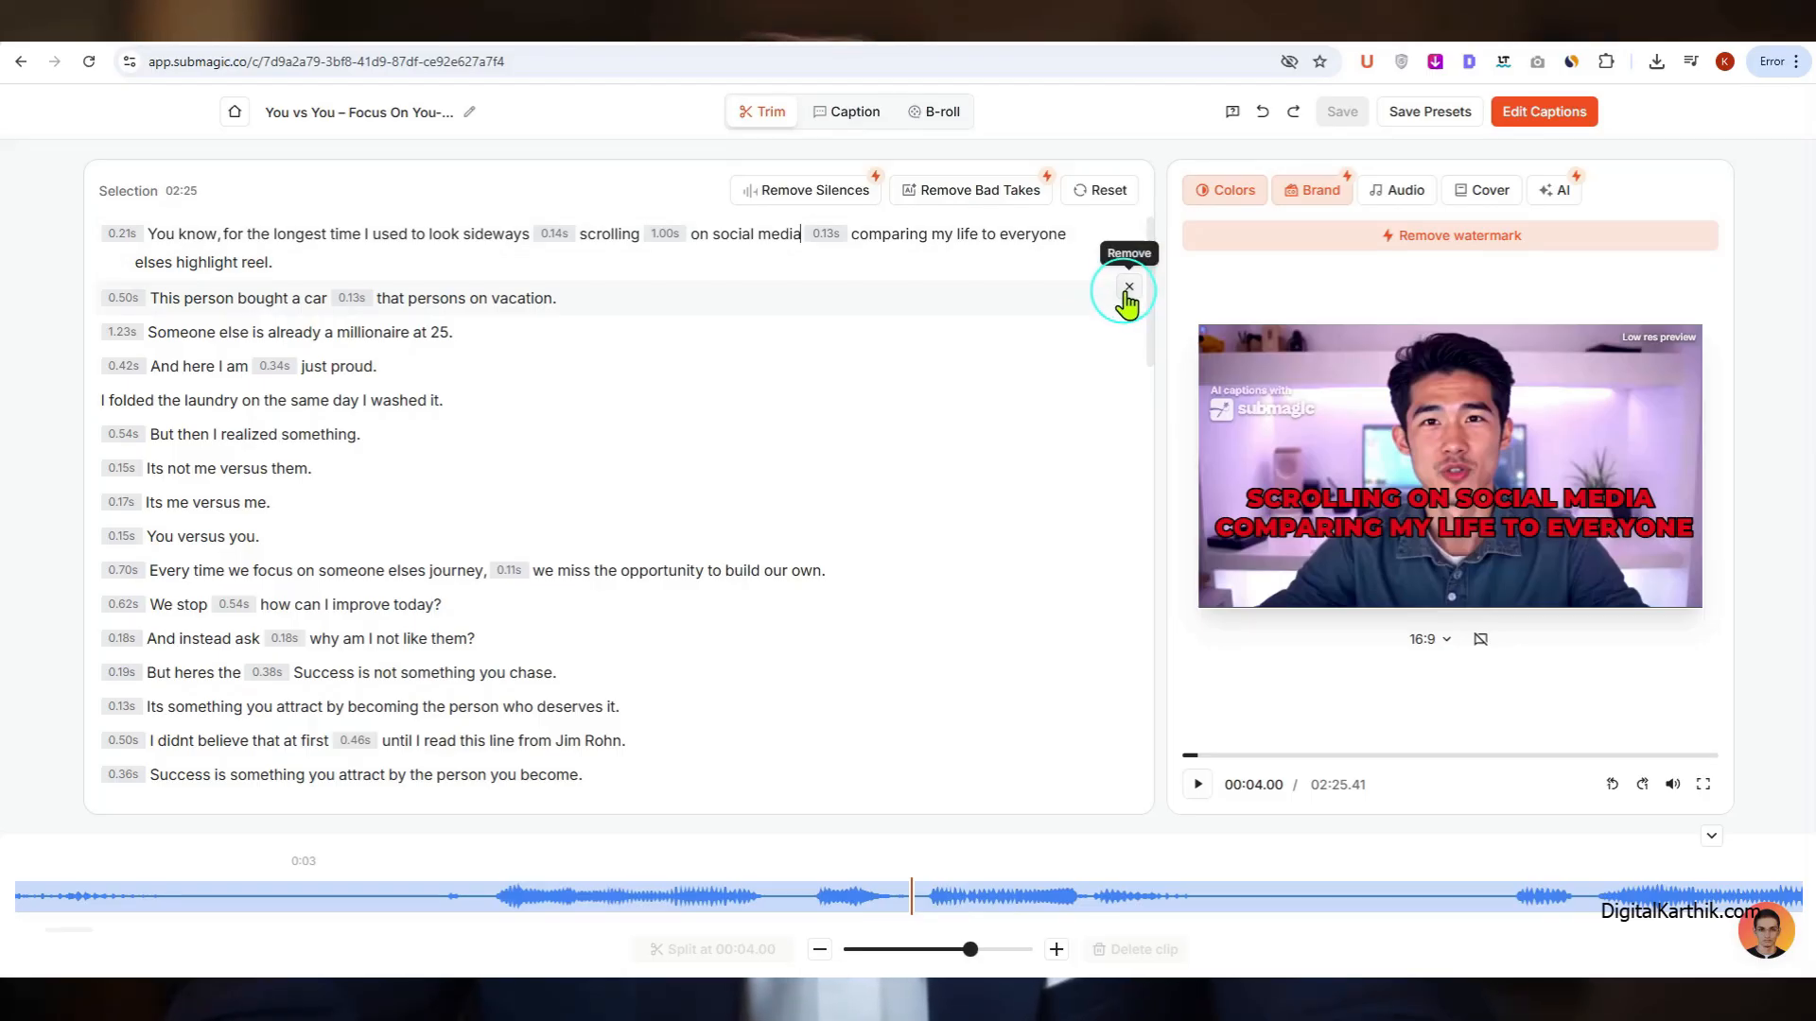
click(1128, 288)
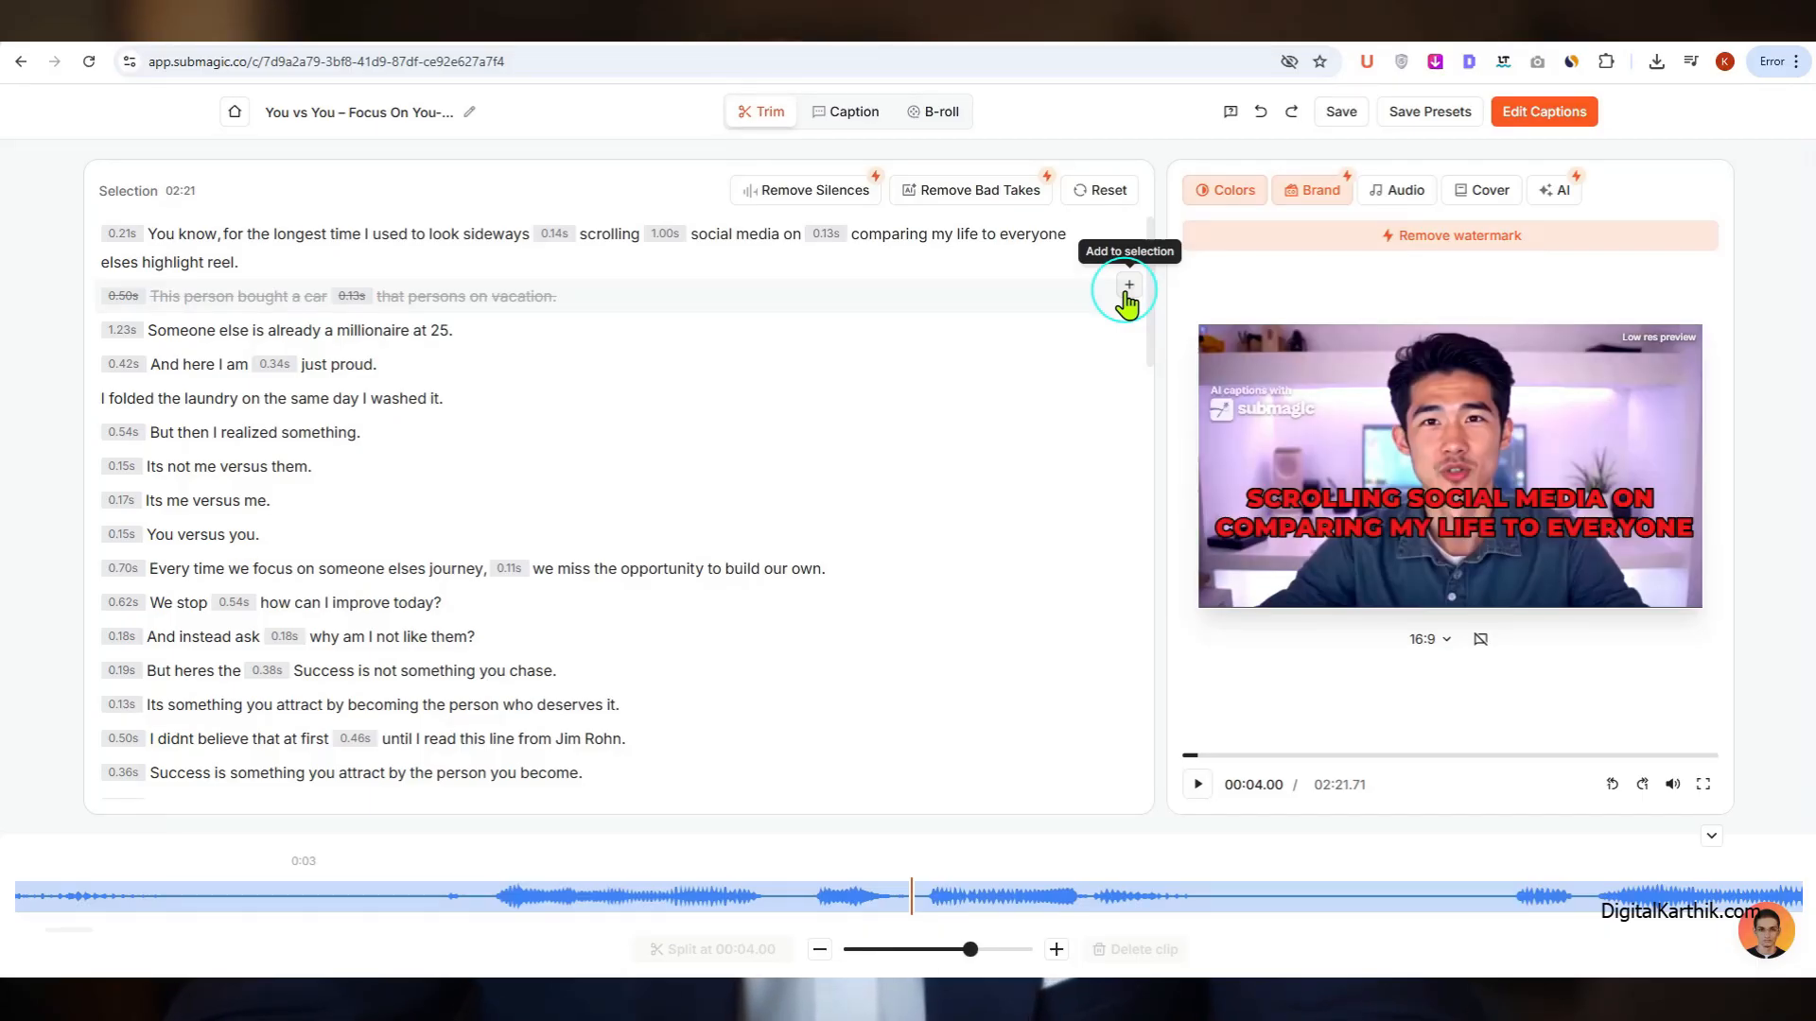
click(1127, 288)
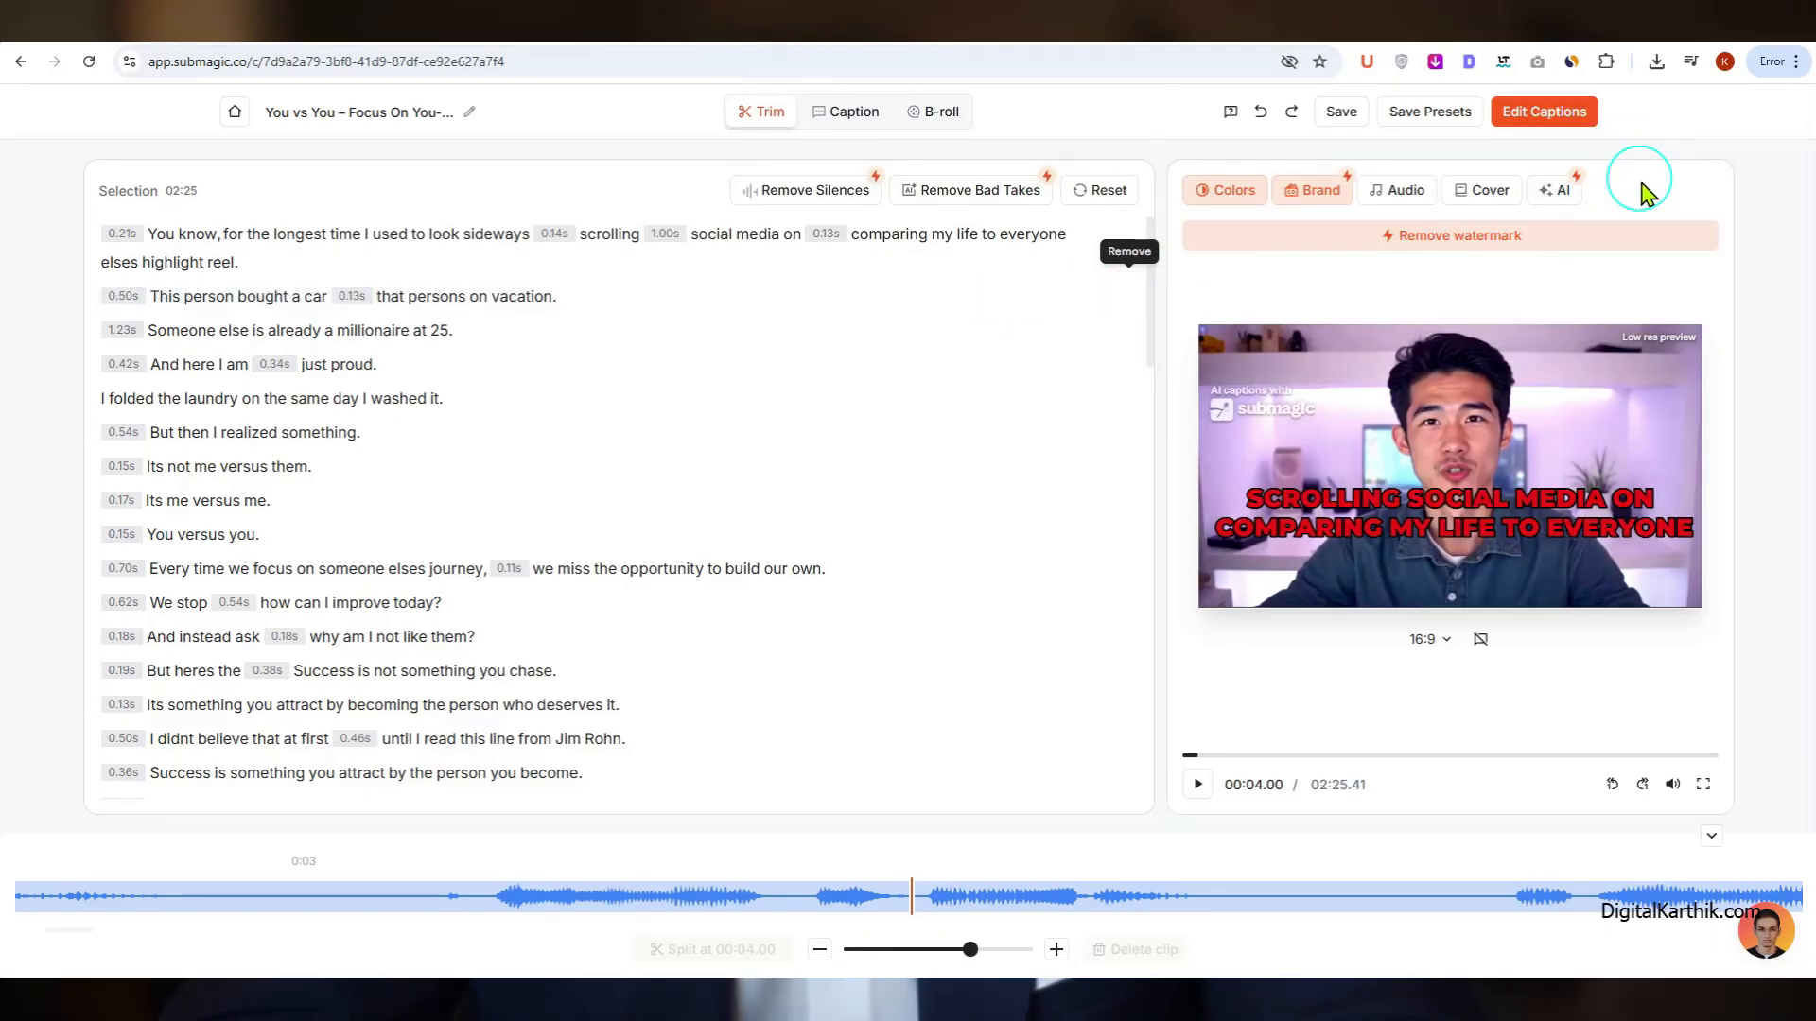
Step: Return to B-roll editing and export the video with captions at Standard (1080p) quality and 29.97 FPS
click(938, 112)
click(1559, 111)
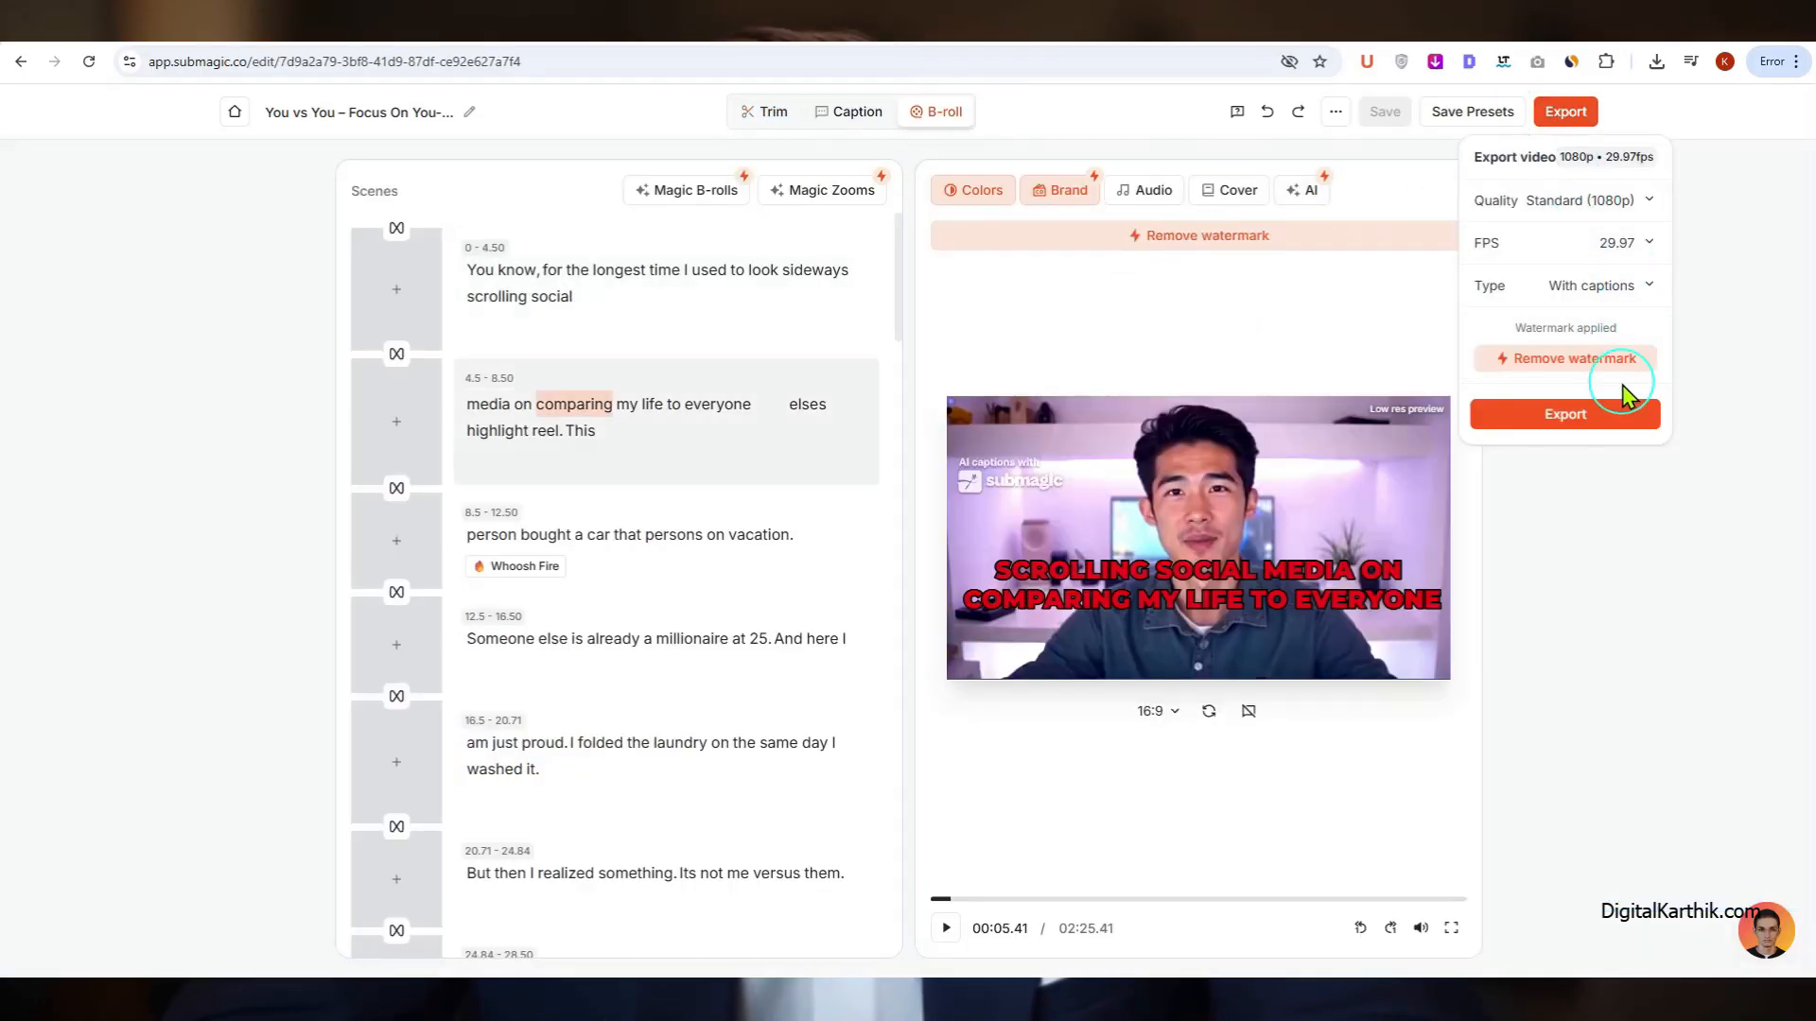
click(1607, 418)
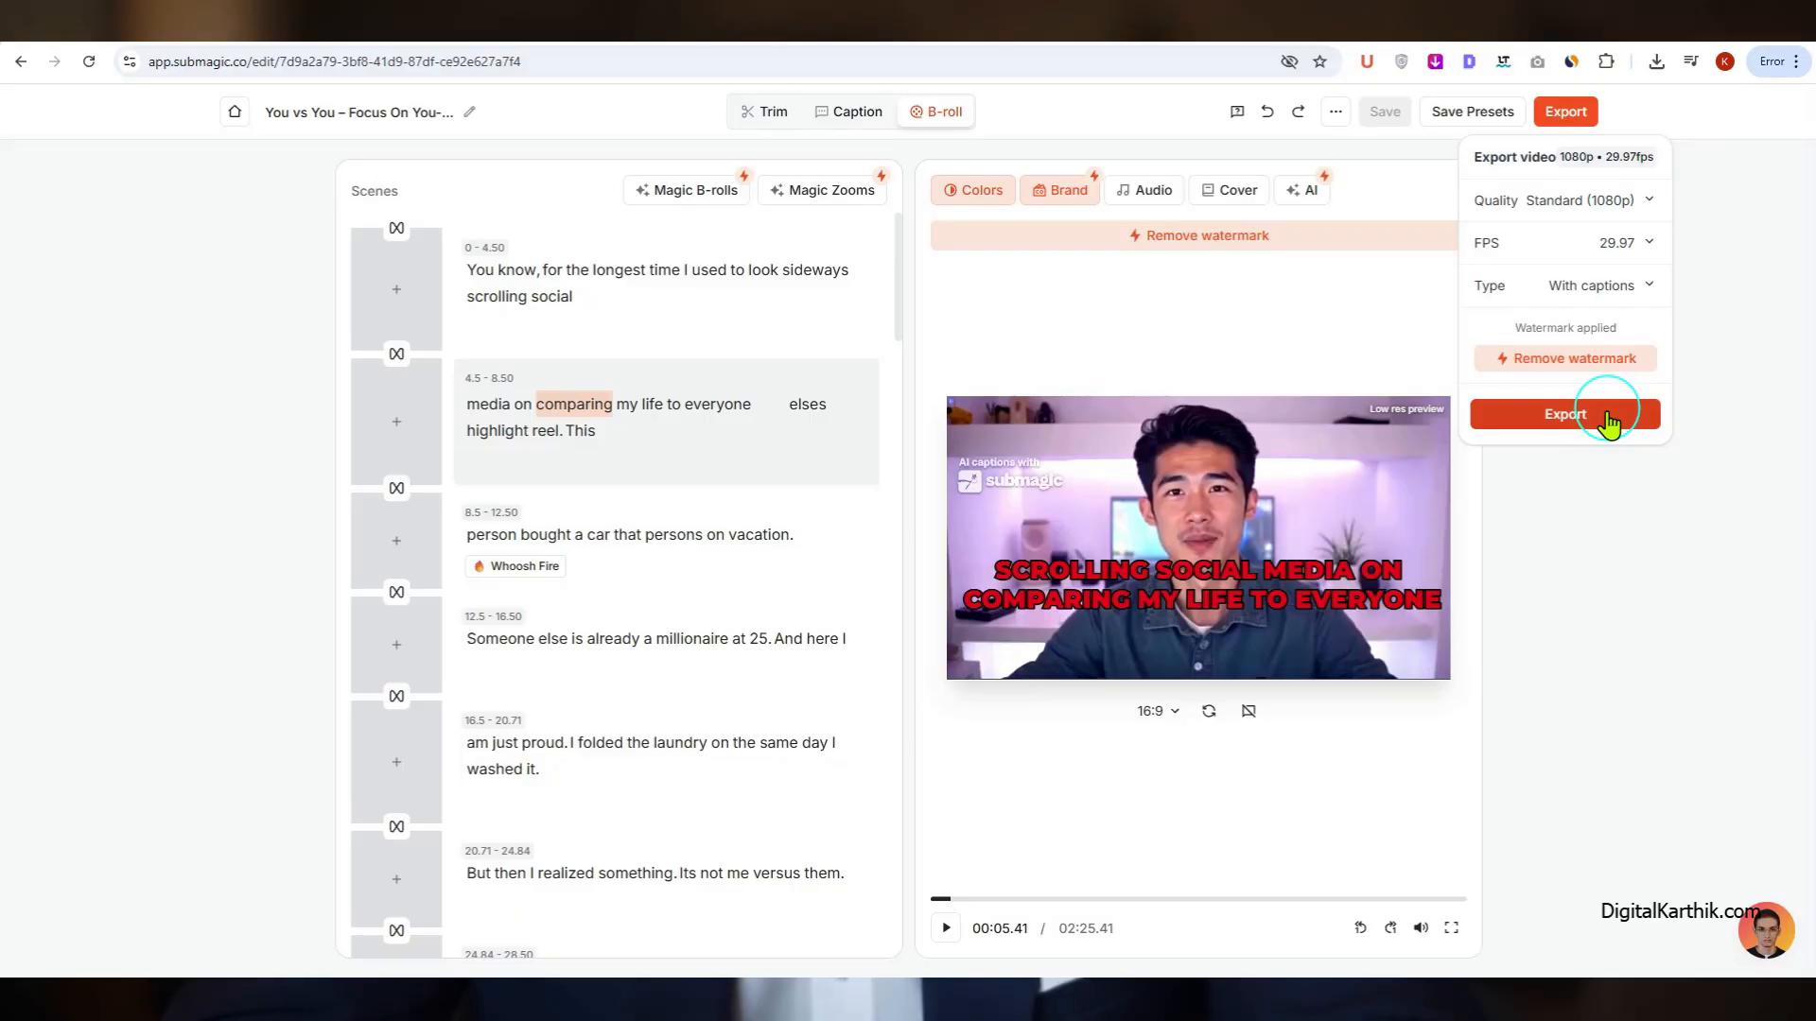